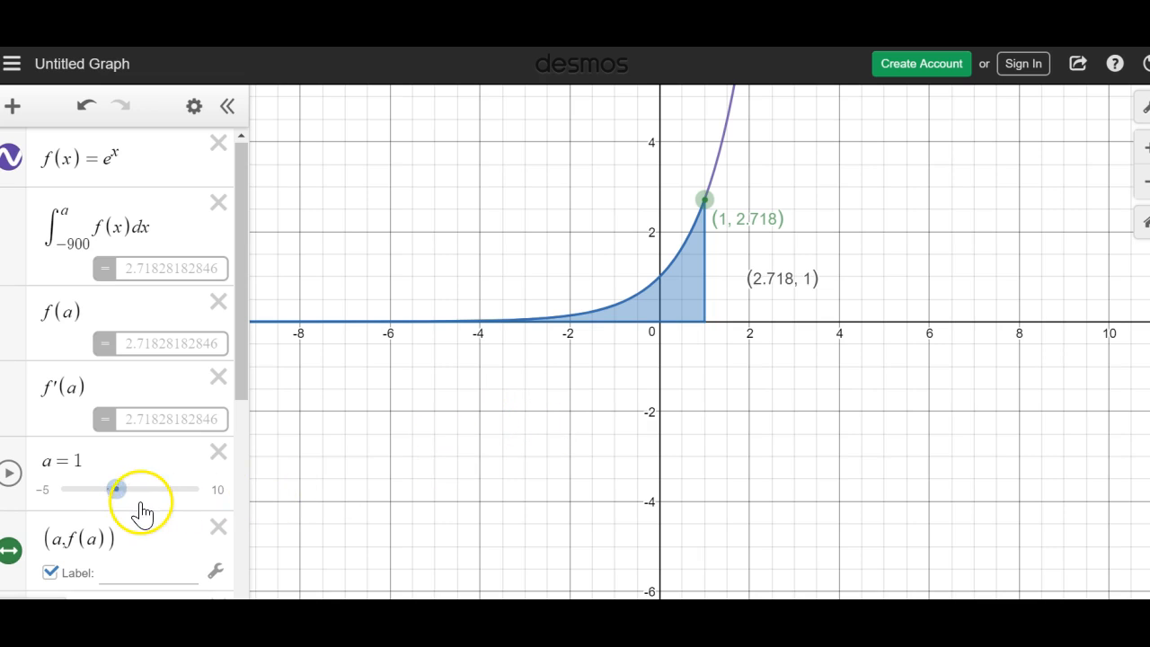
Lower the slider for a to 0.4 and below to compare the area under e^x with f(a) and f'(a).
mouse_move(120, 496)
mouse_down()
mouse_move(101, 503)
mouse_move(127, 508)
mouse_move(113, 503)
mouse_up()
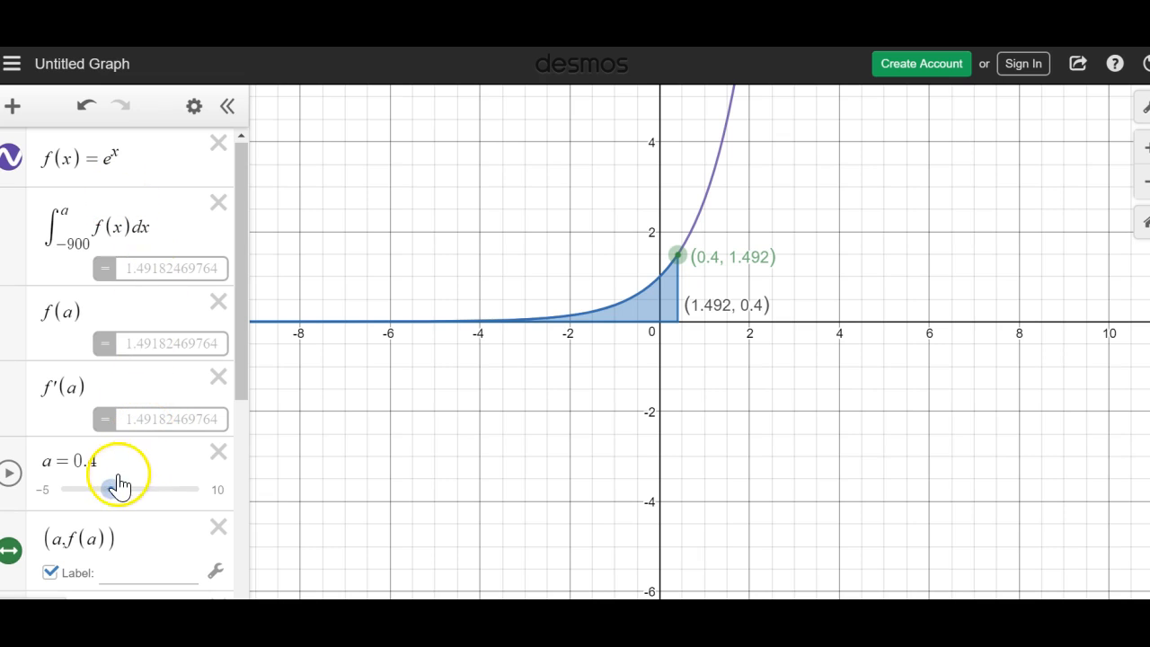
mouse_move(110, 490)
mouse_down()
mouse_move(134, 490)
mouse_move(107, 490)
mouse_up()
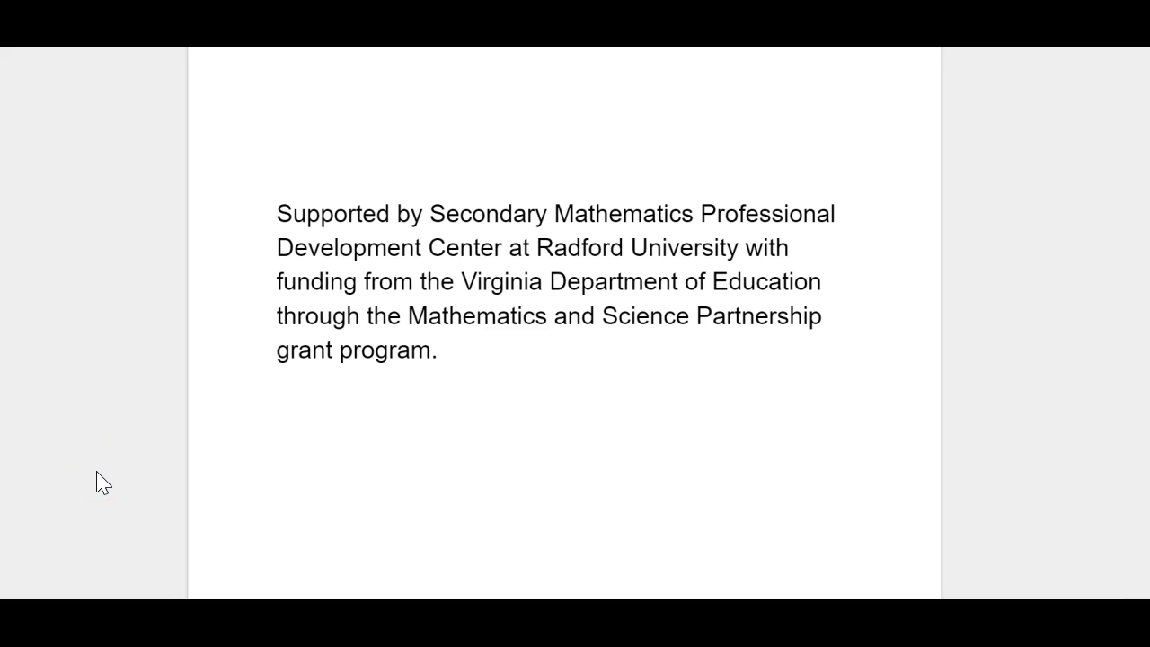
click(173, 296)
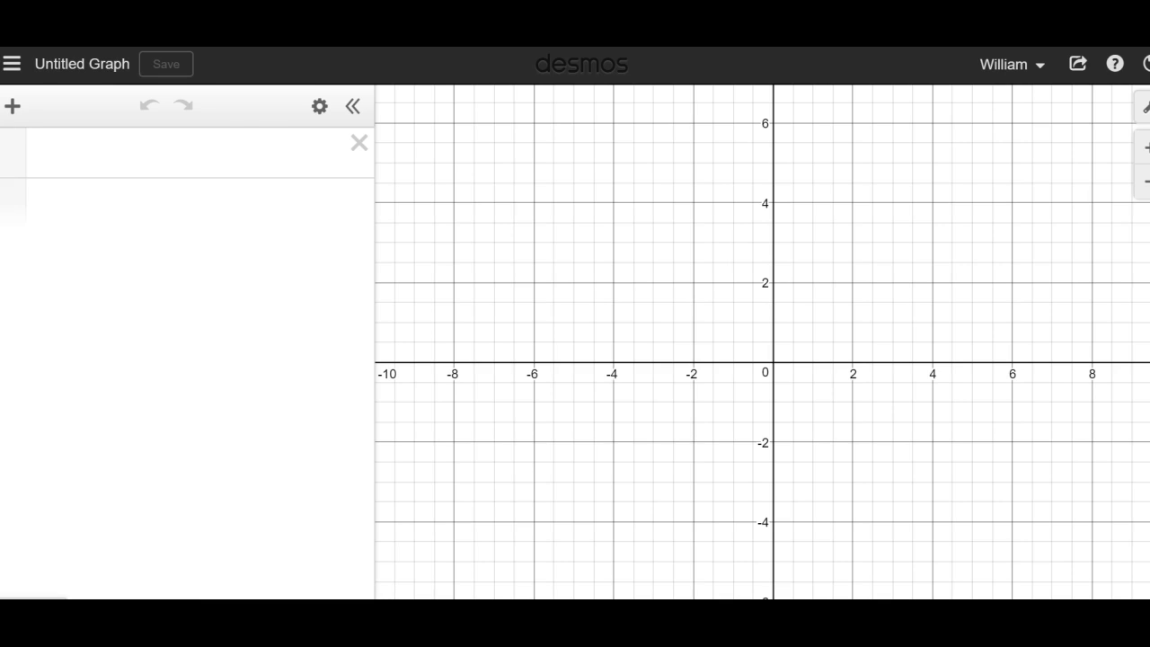
Save the blank graph with the title Exponential Function and check for it among the saved graphs.
click(153, 149)
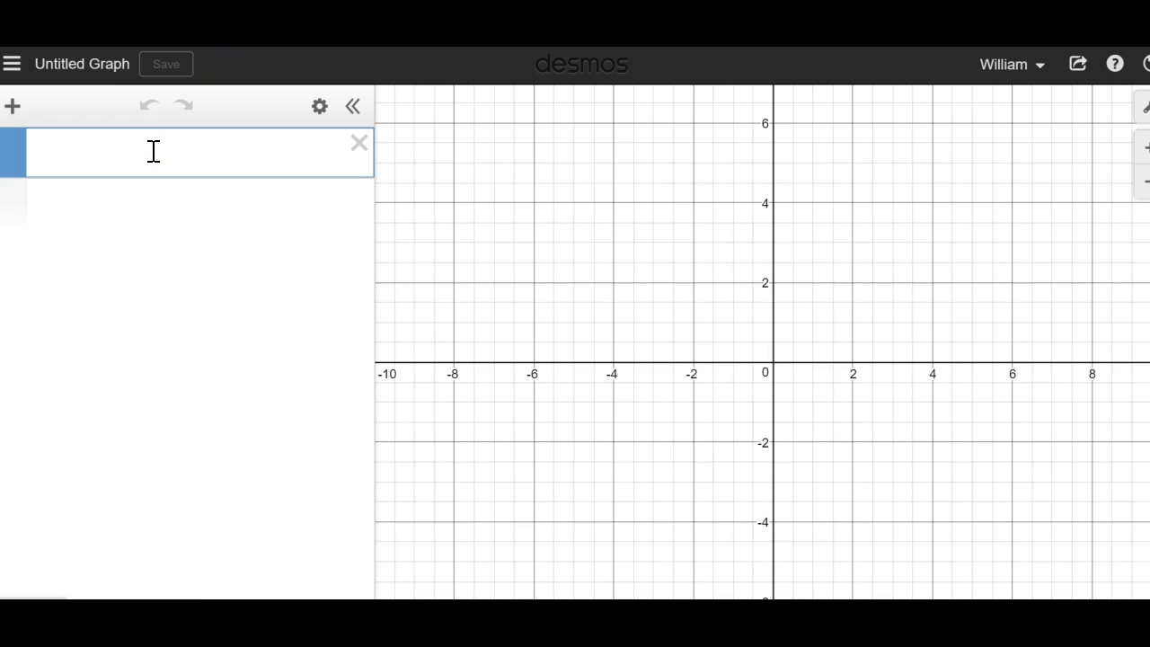
click(77, 69)
click(78, 68)
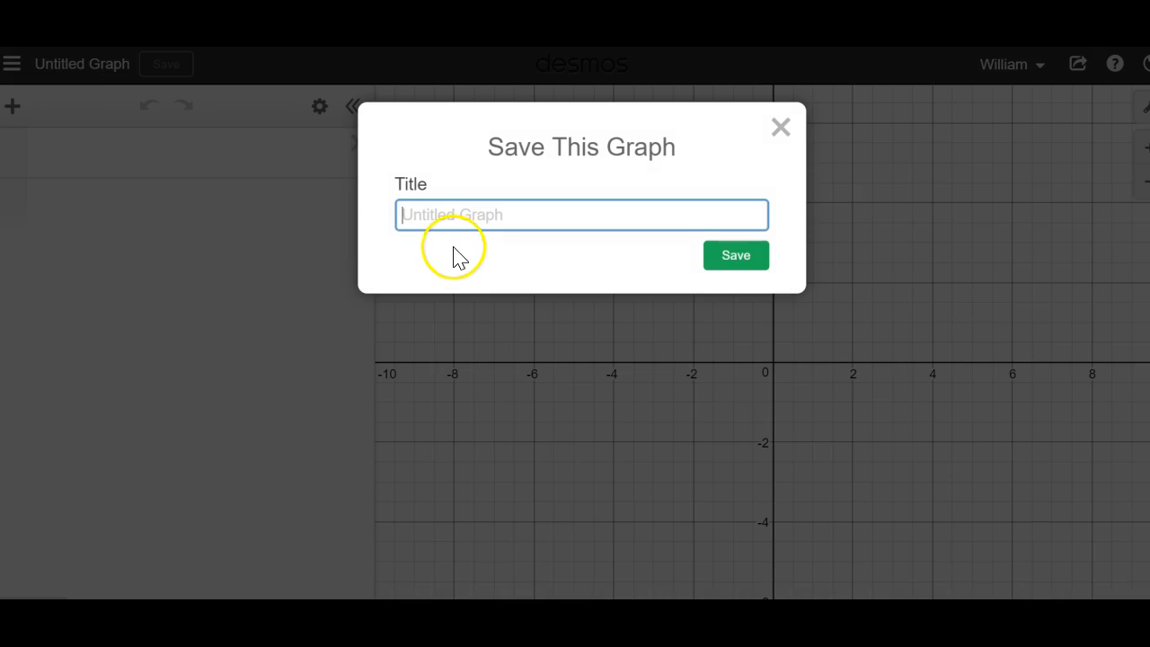
click(456, 222)
text(Exponential F)
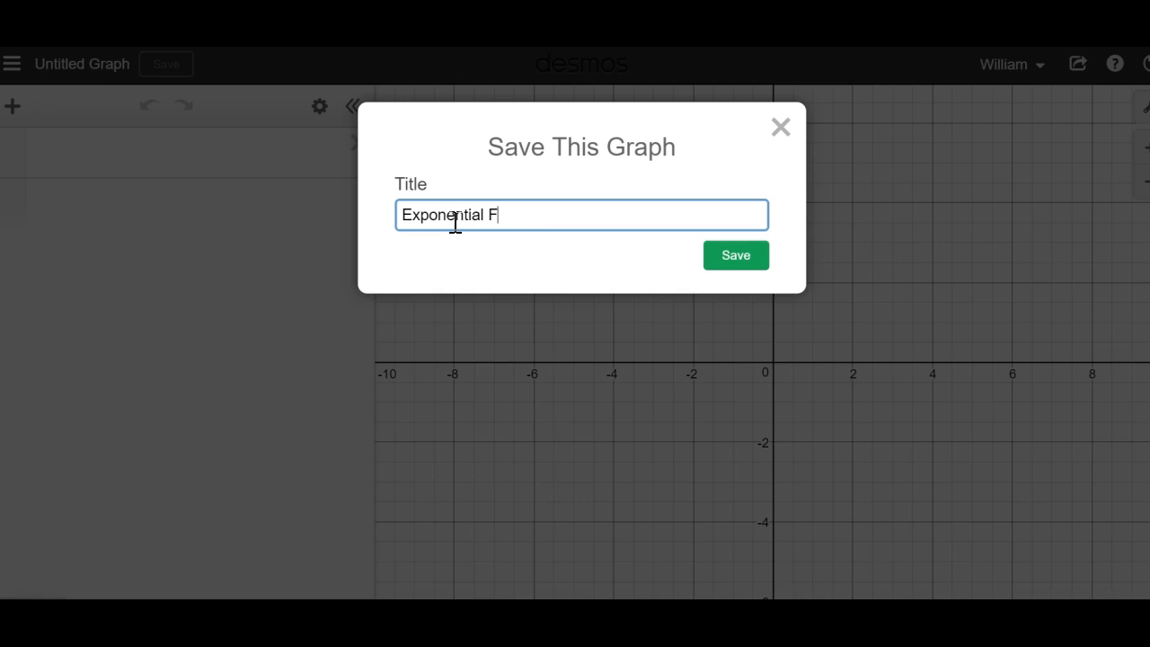
text(unction)
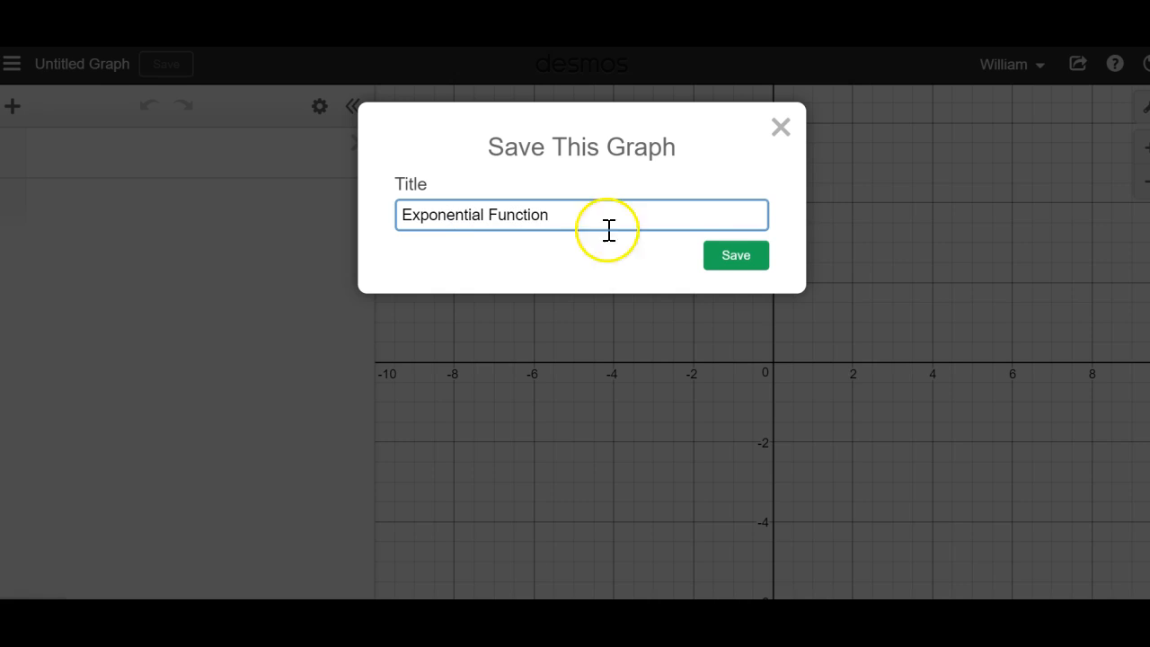
click(736, 259)
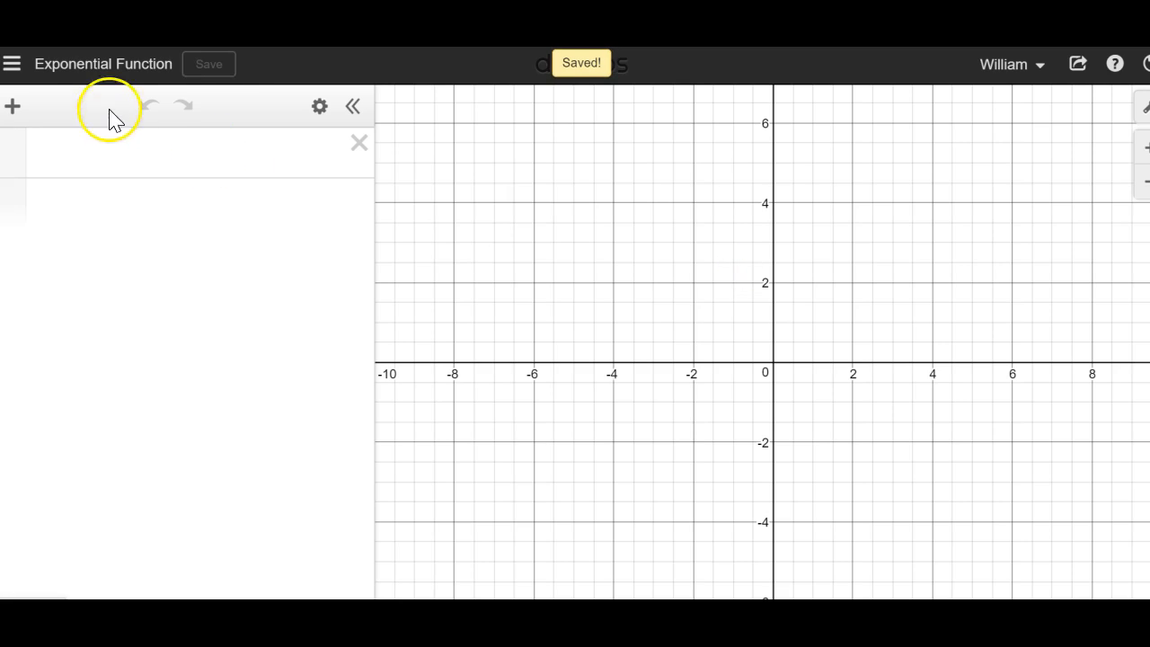
click(11, 68)
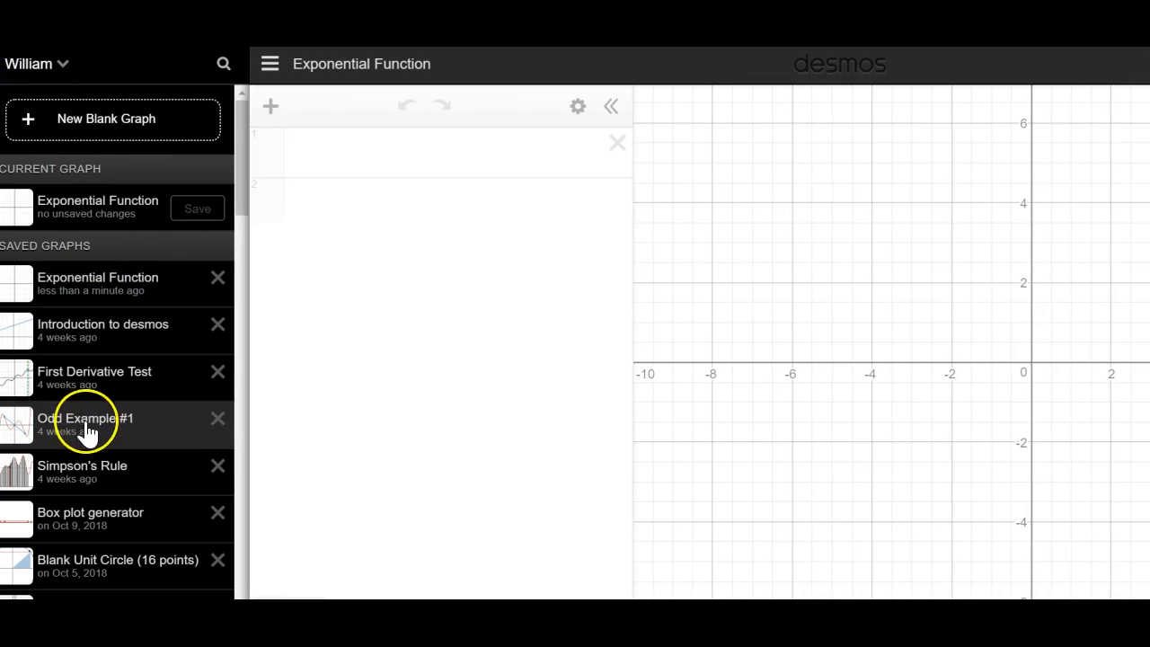
click(308, 276)
Enter the function f(x) = e^x as the first expression.
click(155, 161)
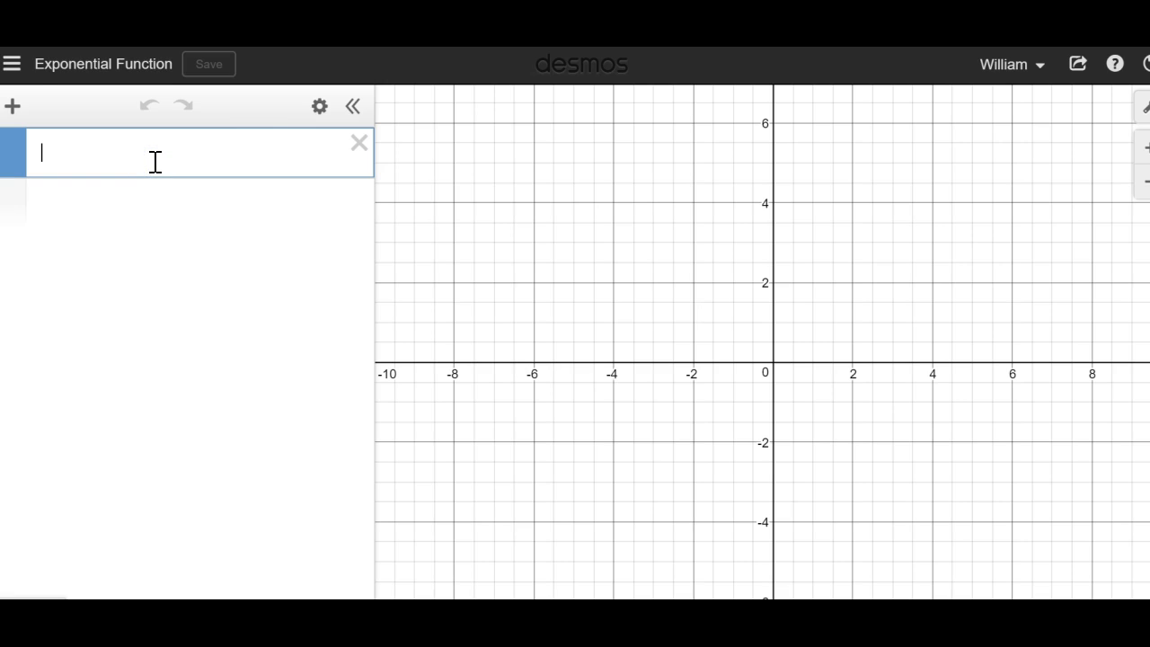
text(e)
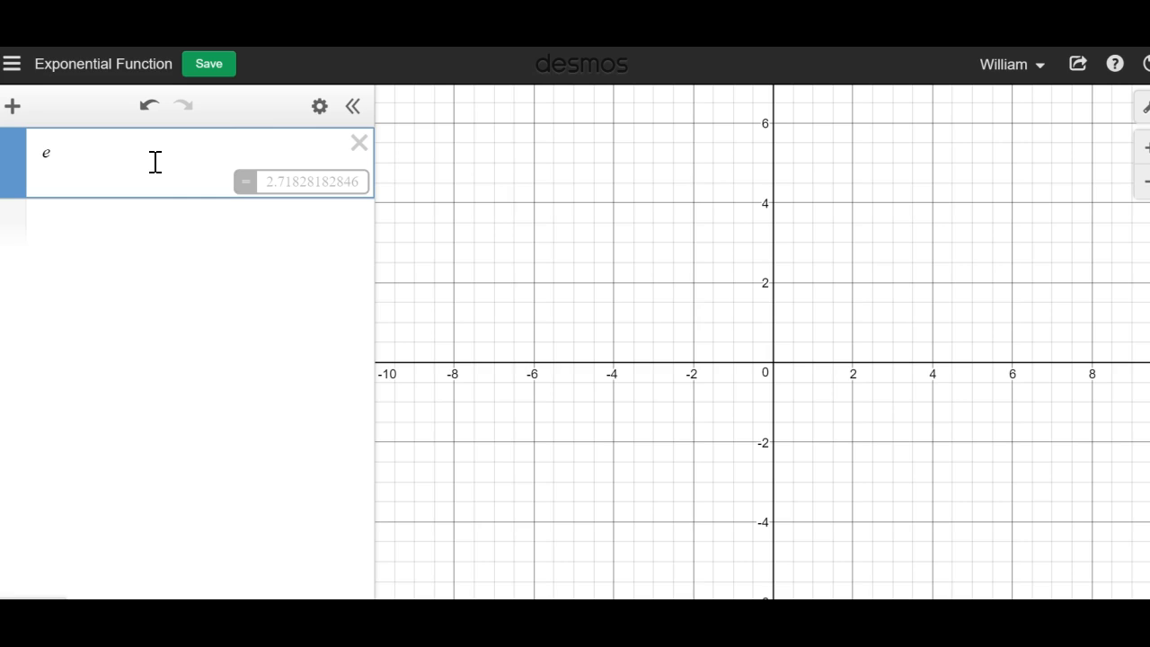
text(^x)
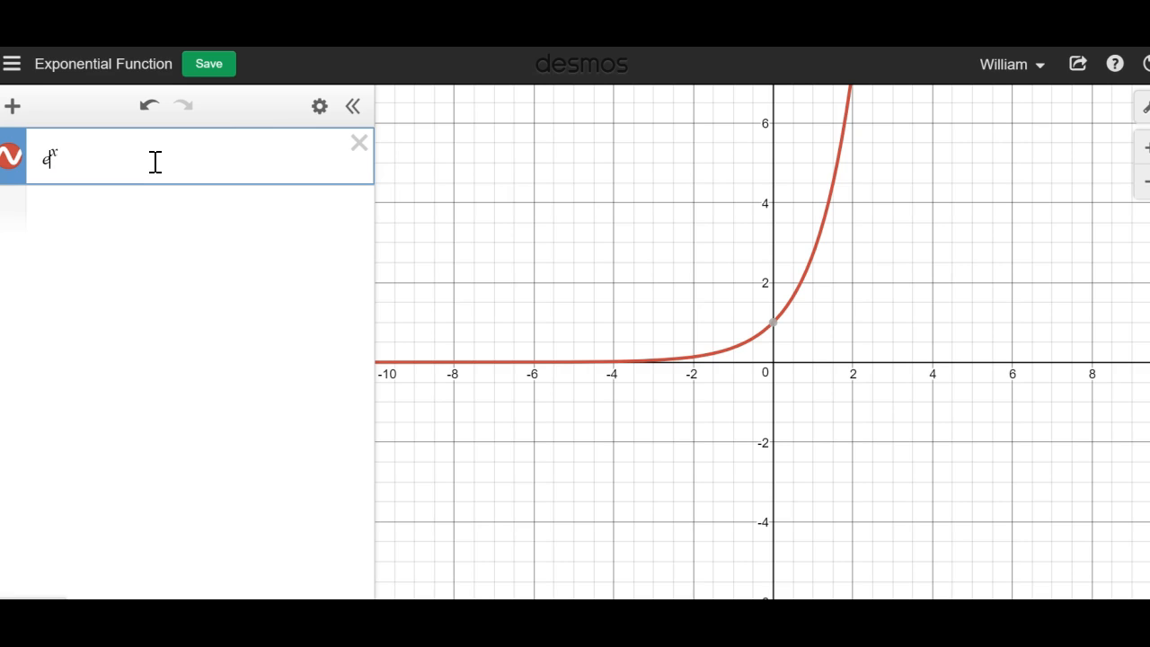
key(Home)
text(f()
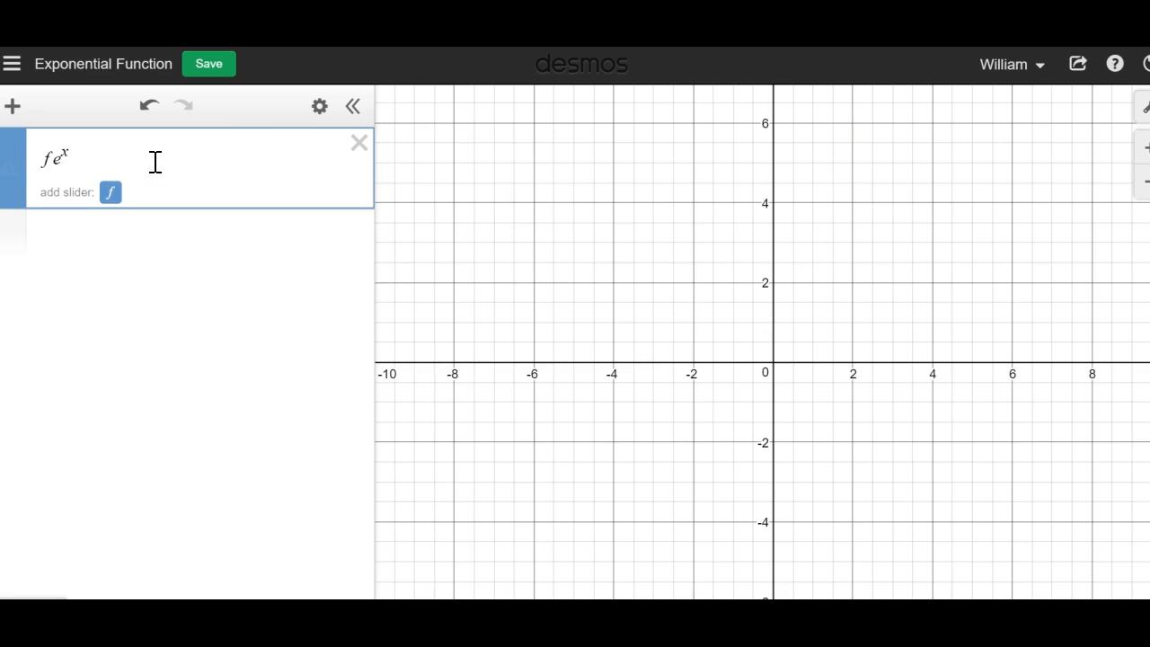
text(x))
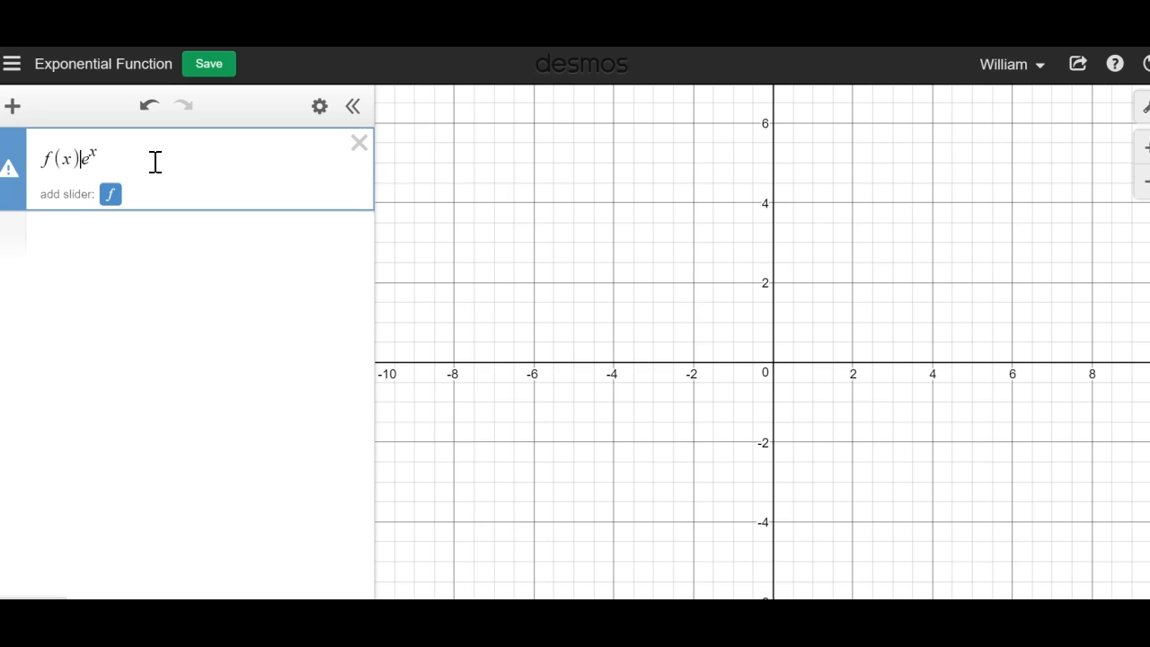
text(=)
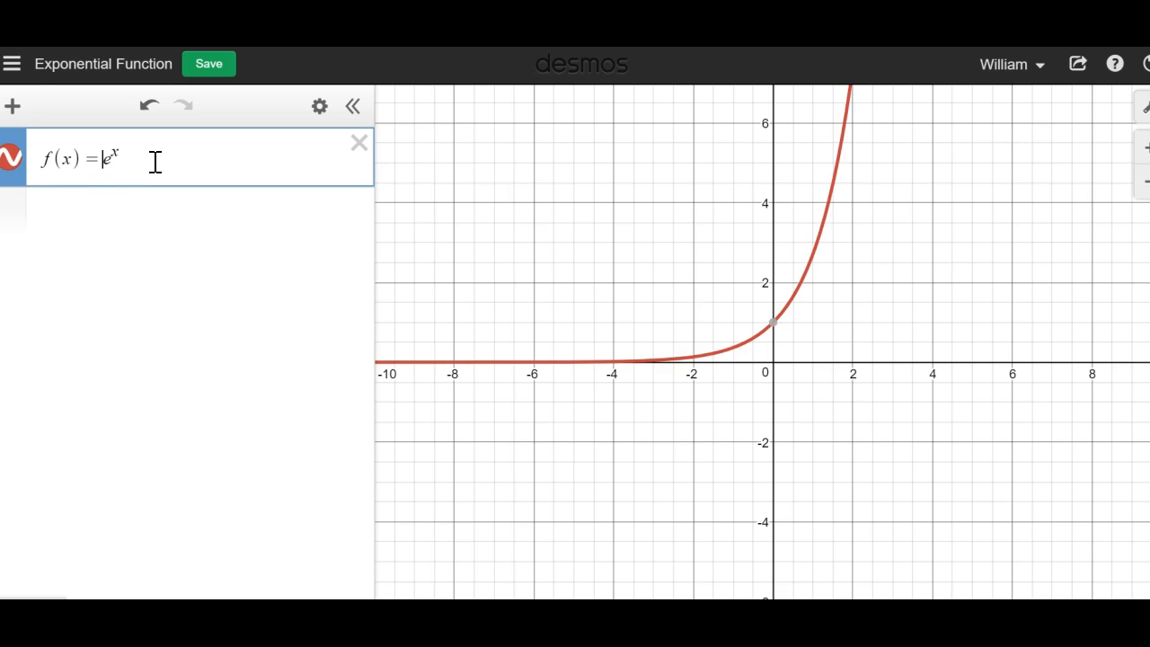
Change the colour of the f(x) = e^x curve to blue.
click(13, 162)
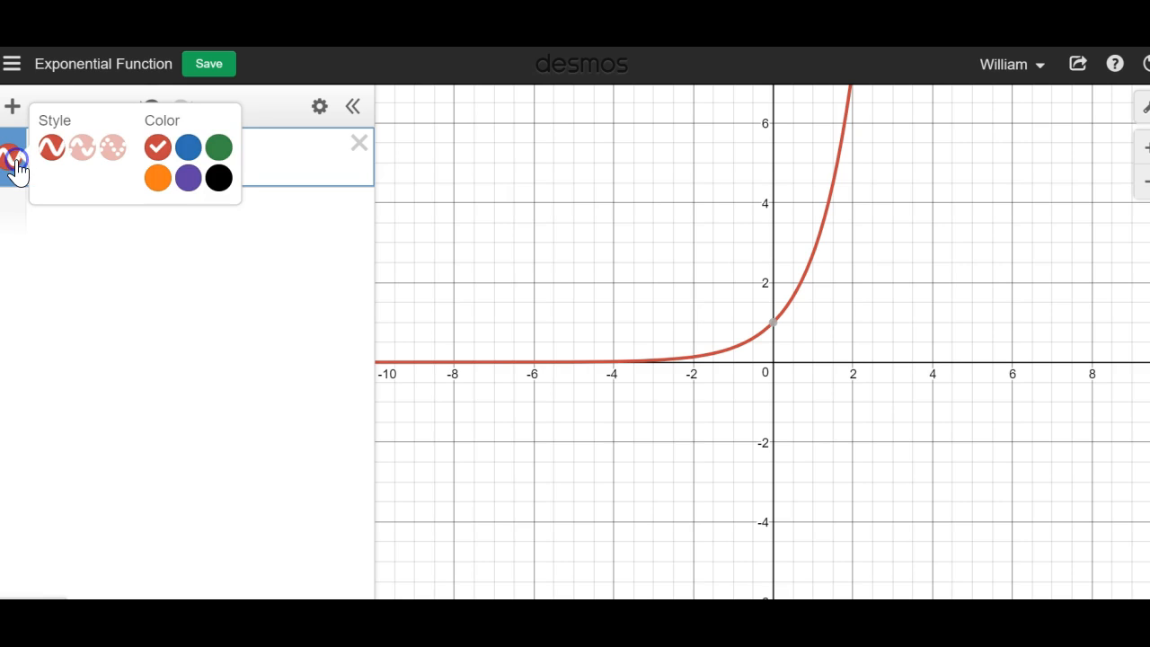
click(200, 150)
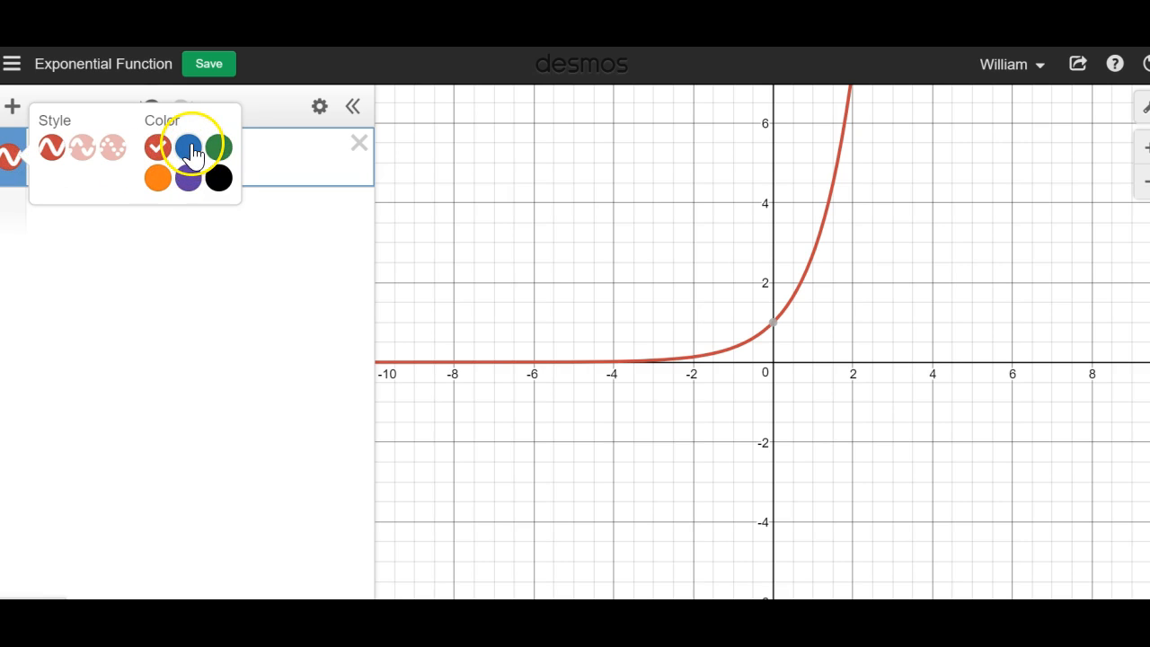
click(289, 160)
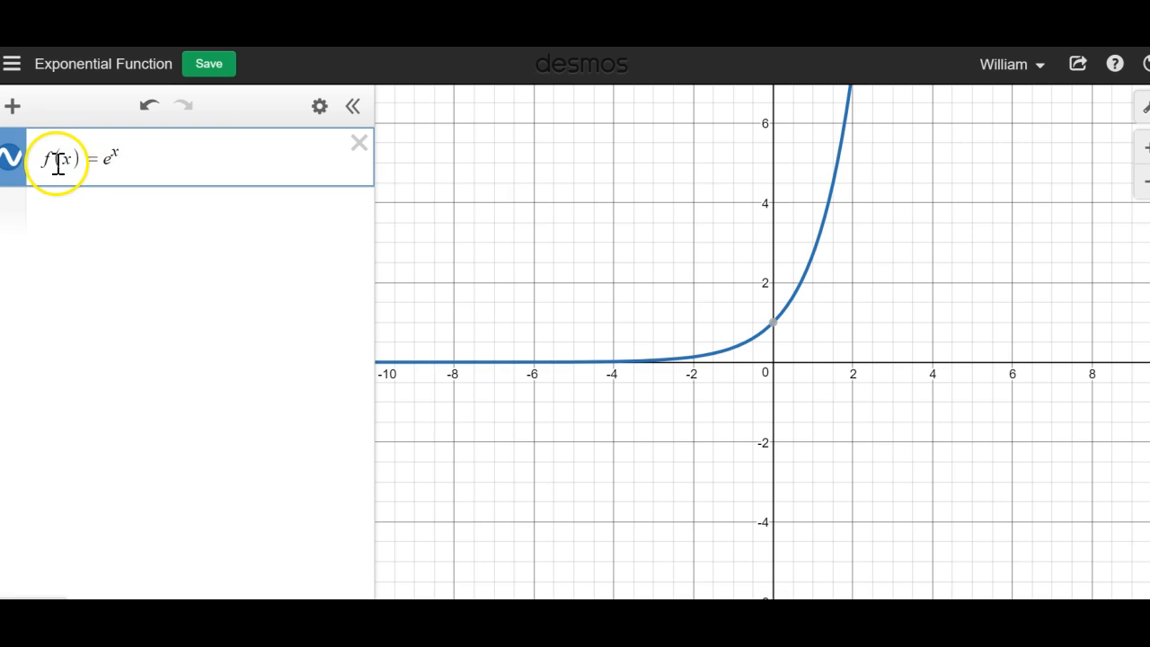
Add the expression f(a) below the function and create a slider for a.
click(100, 209)
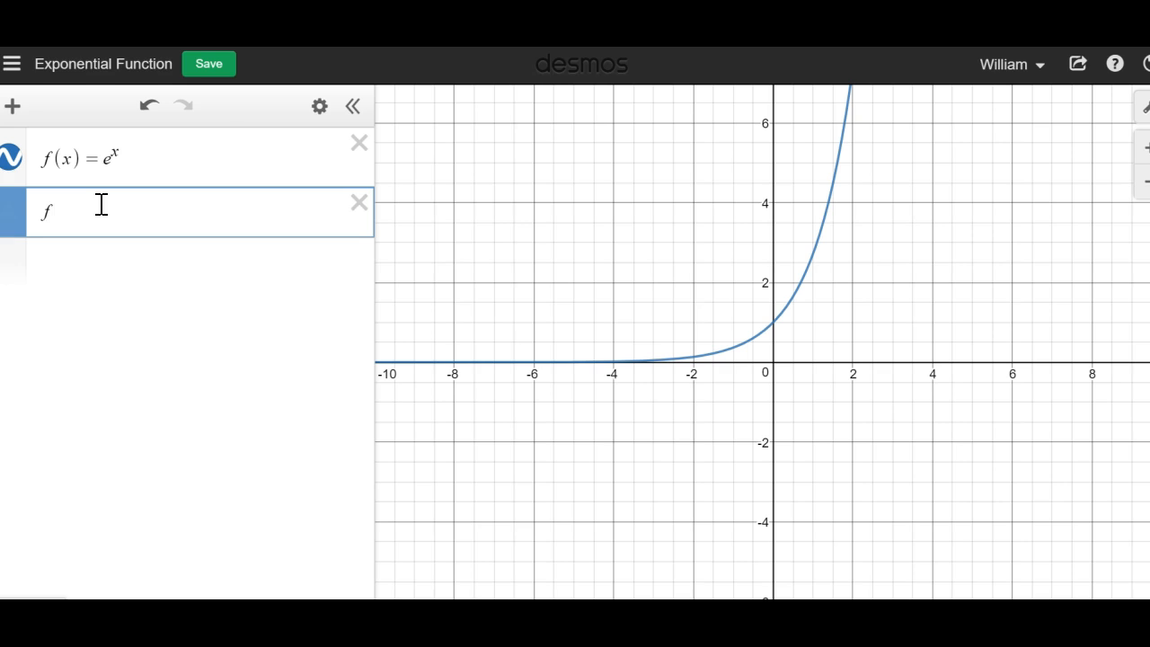
text(f(a)
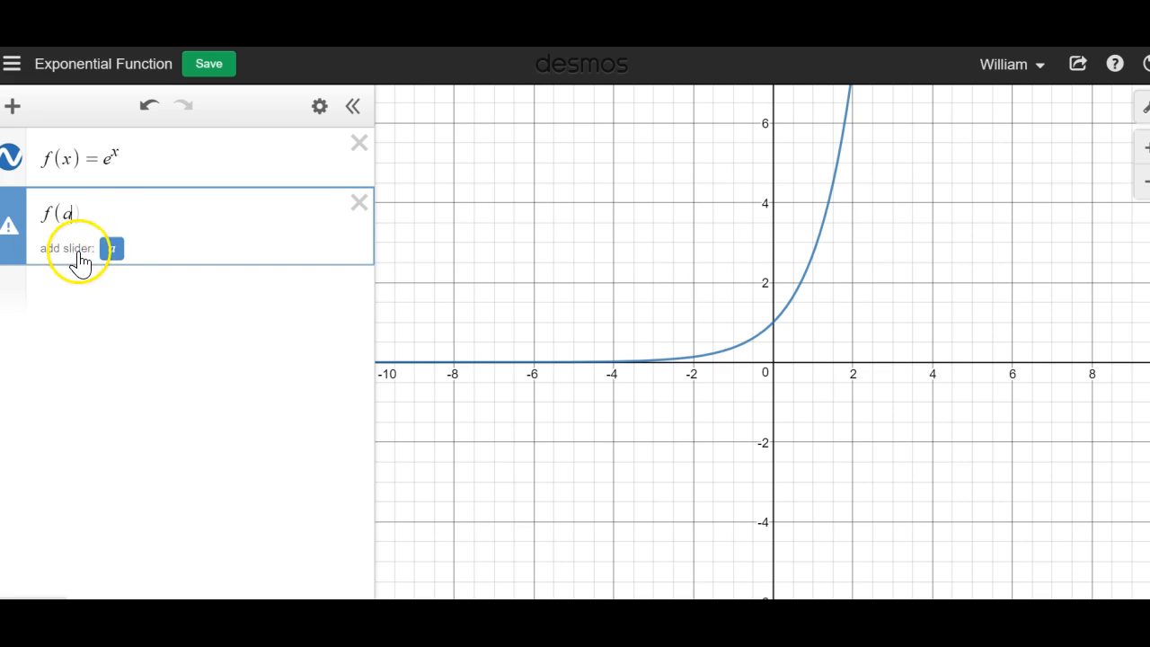
click(112, 250)
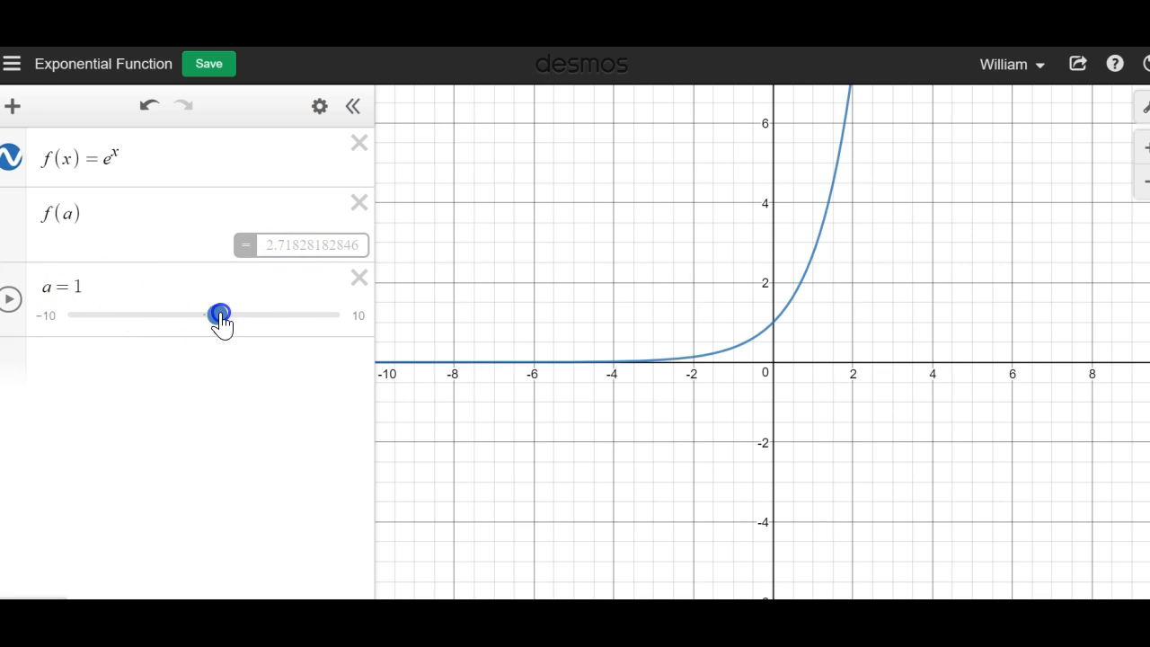
Move the slider for a to 2.1 and to -0.1 to examine how f(a) changes.
drag(220, 312, 234, 312)
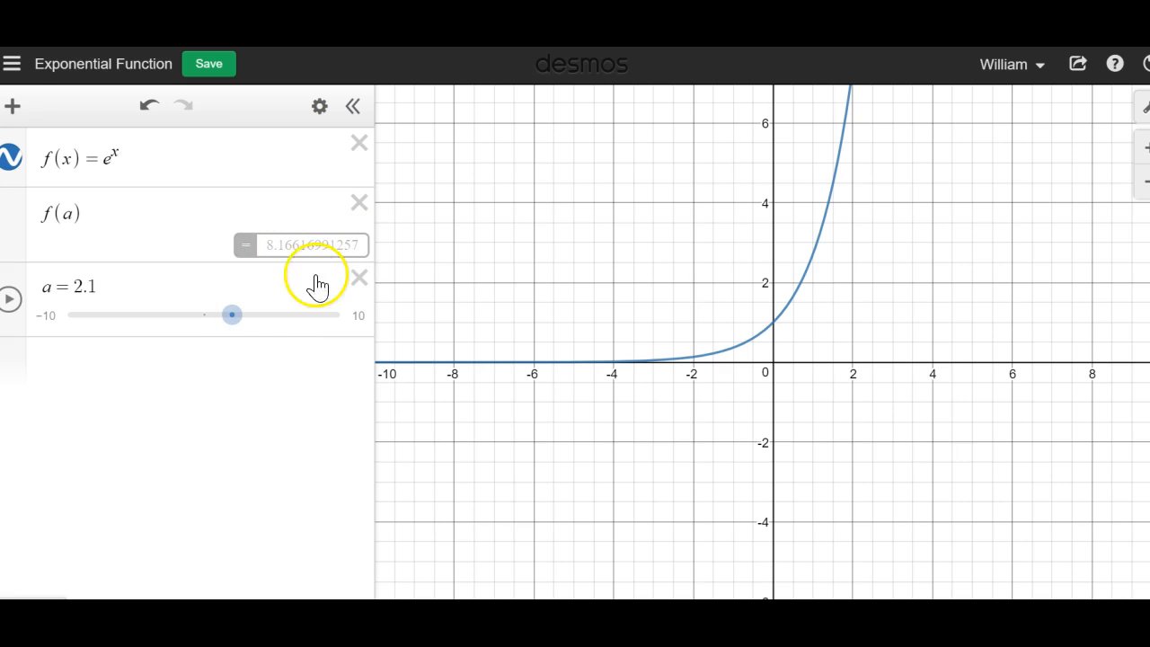
drag(232, 315, 203, 325)
click(198, 240)
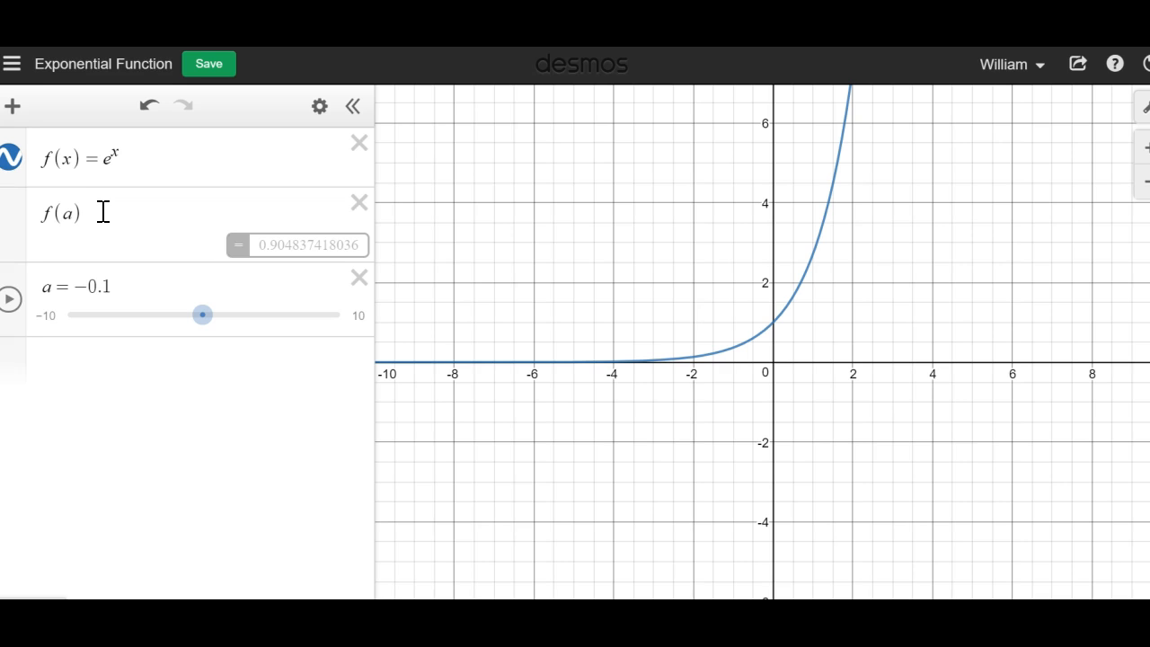
click(84, 270)
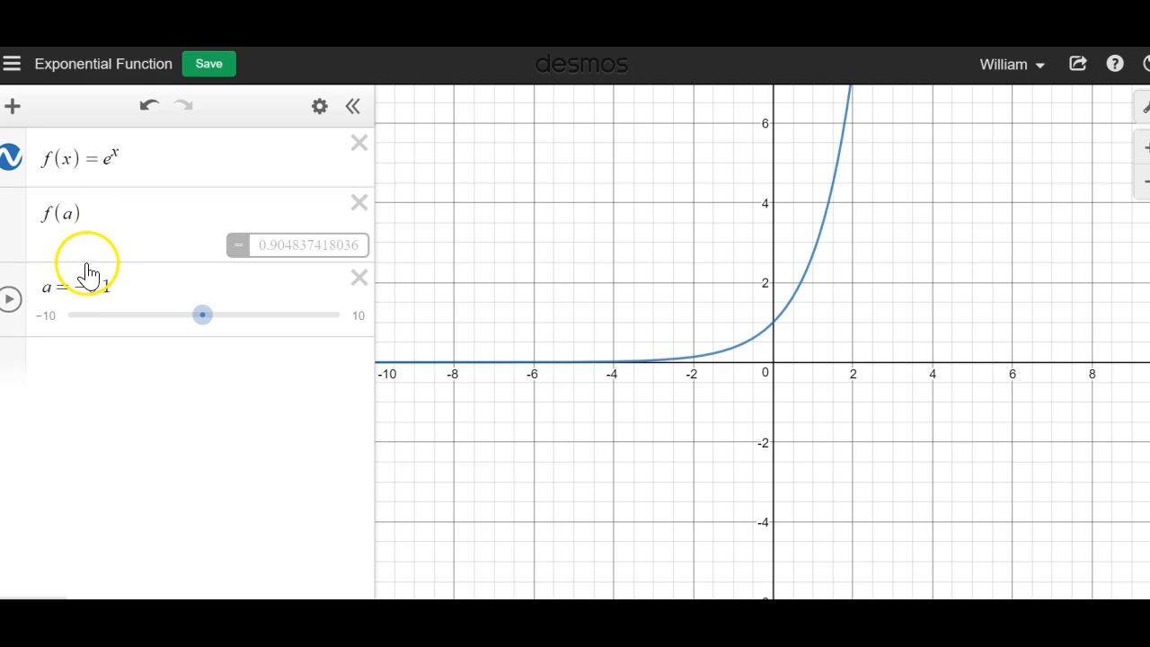
Add the derivative expression f'(a) below the slider and move a to -0.4 to compare it with f(a).
click(85, 355)
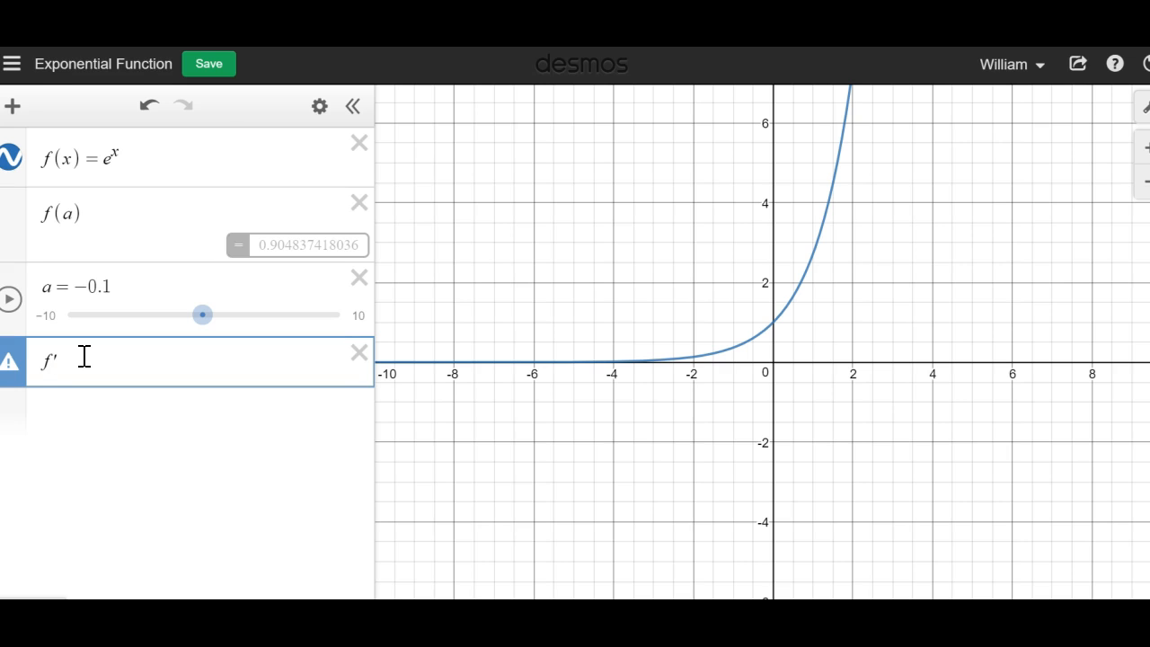
text('(a)
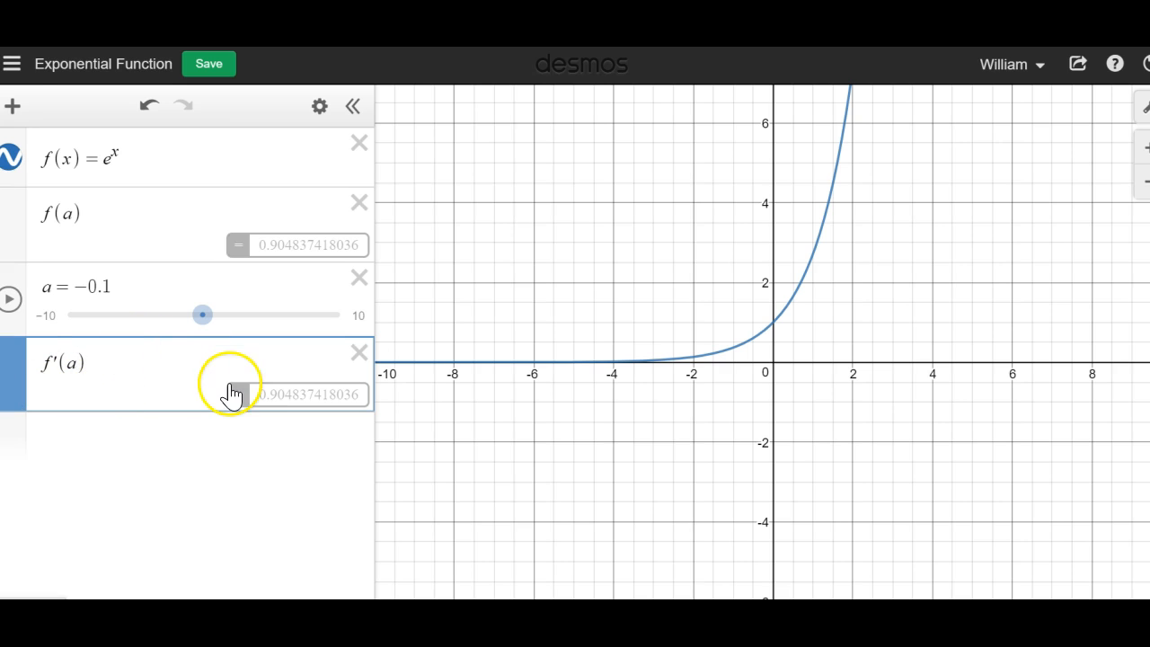
mouse_move(202, 315)
mouse_down()
mouse_move(168, 325)
mouse_move(213, 330)
mouse_move(198, 329)
mouse_up()
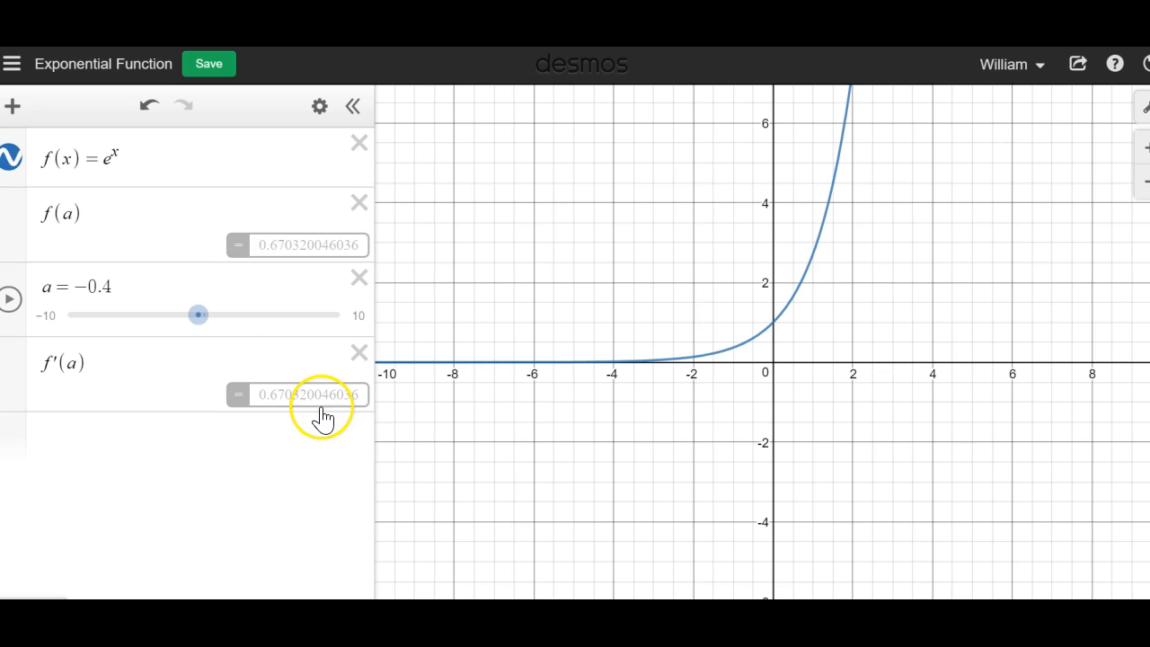
Replace the function with f(x) = x^2 and move a to 3.4 and to 1.5 to compare f(a) with f'(a).
click(121, 158)
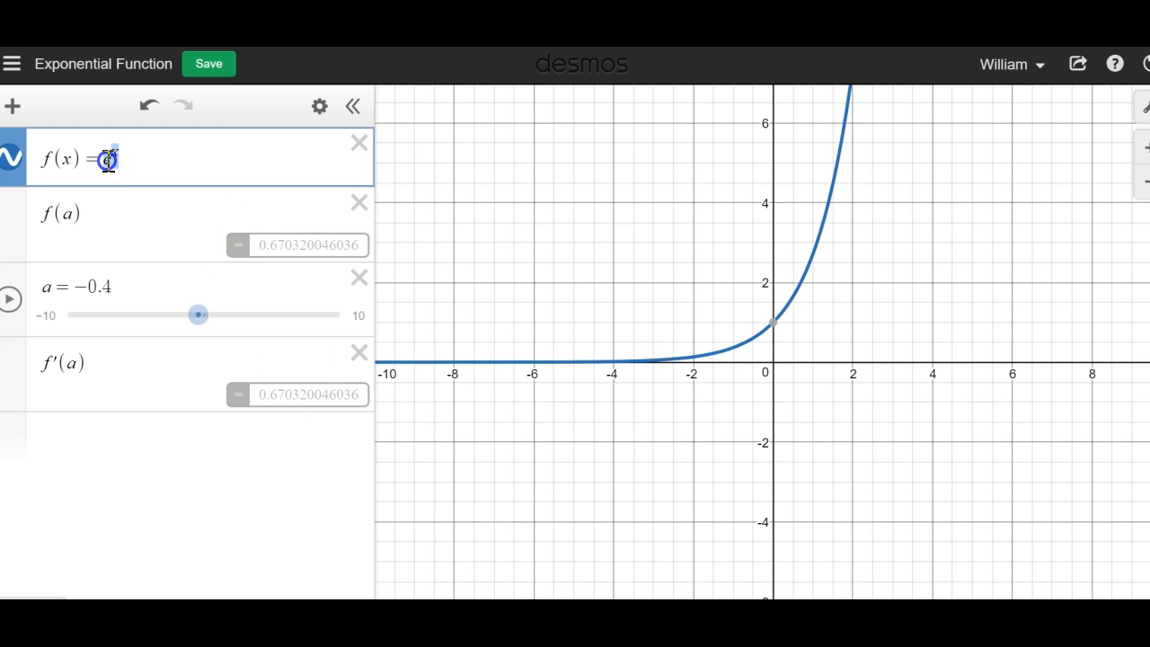
text(x)
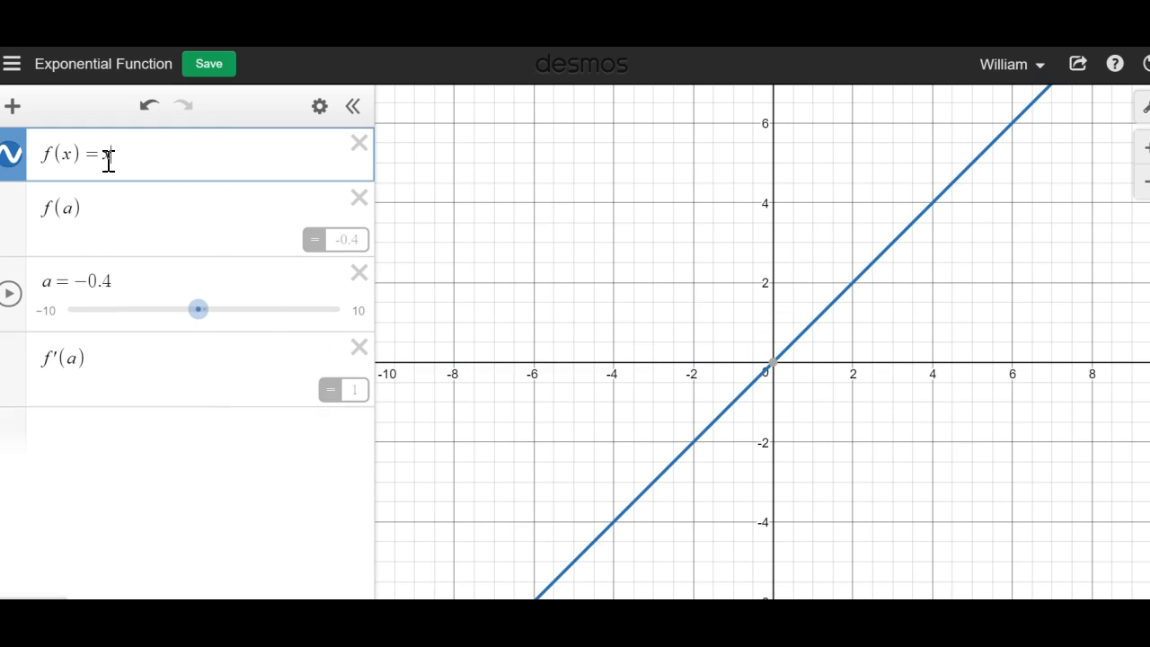
text(^2)
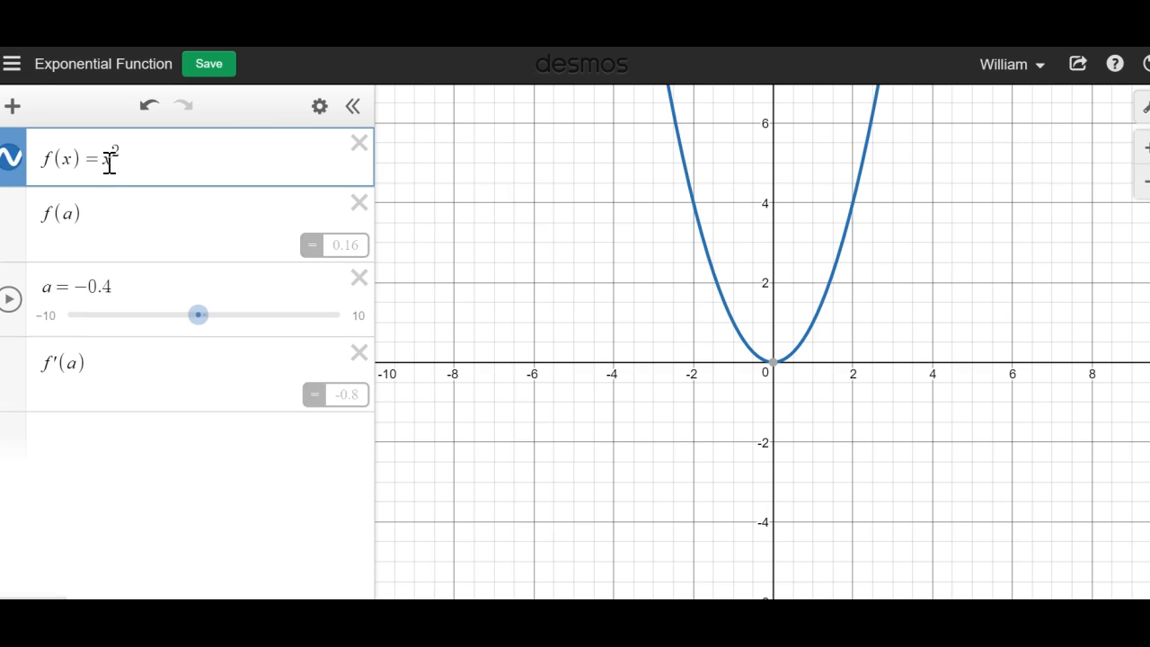
drag(199, 322, 253, 329)
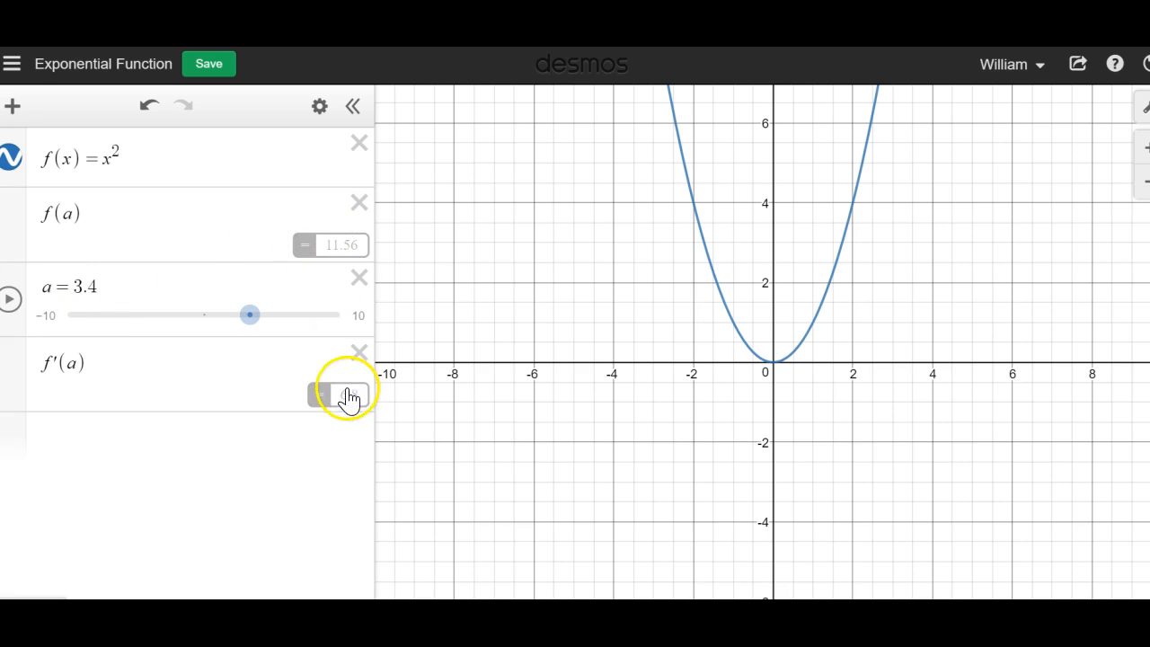
drag(256, 329, 225, 336)
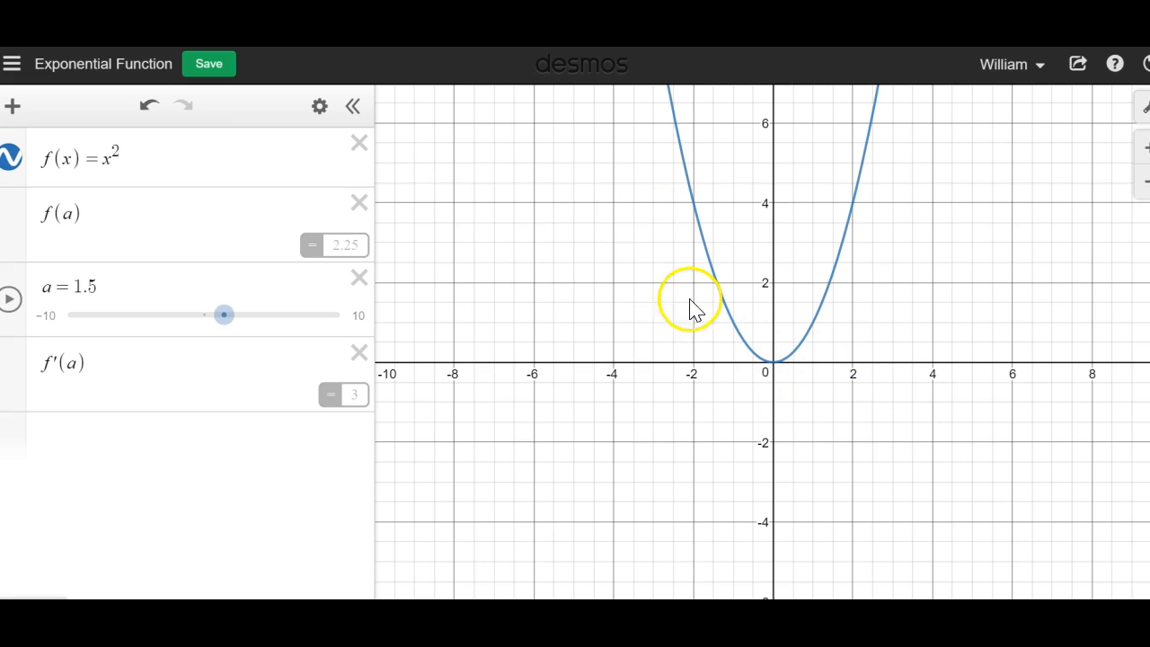
Change the function's definition back to f(x) = e^x.
click(118, 158)
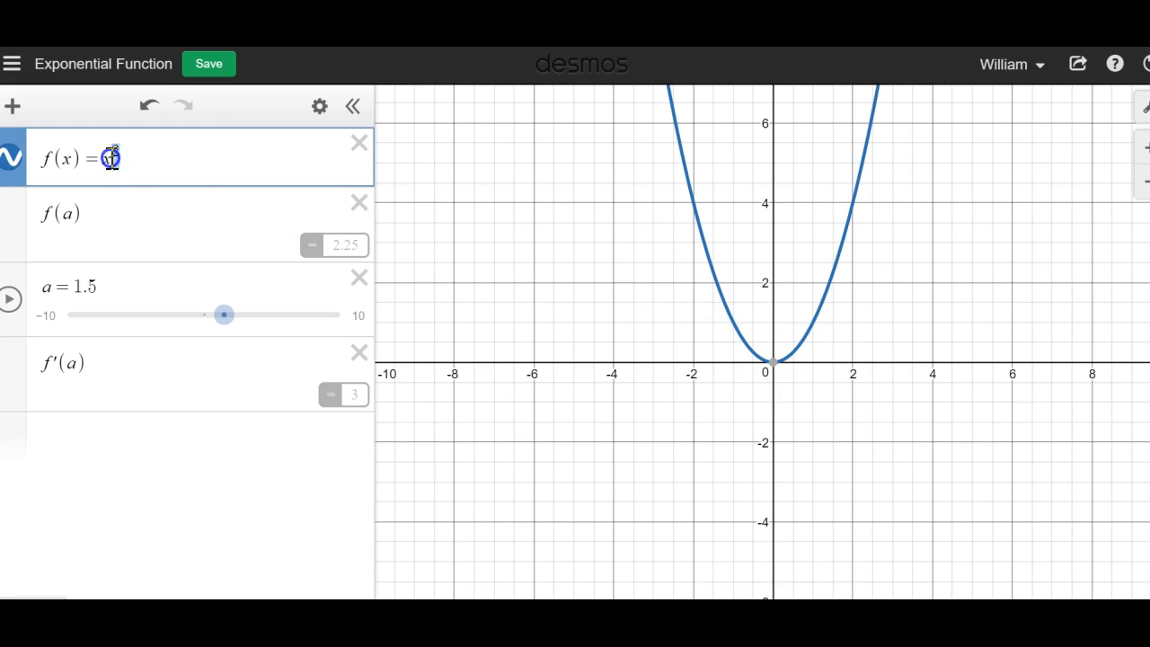
text(e)
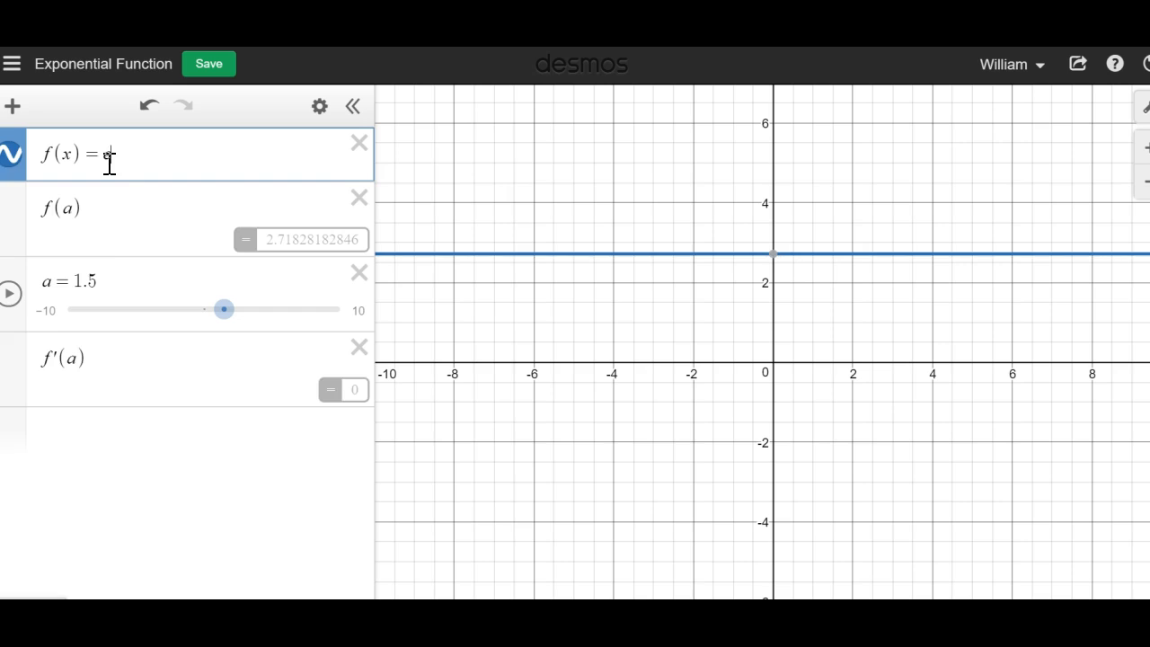
text(^x)
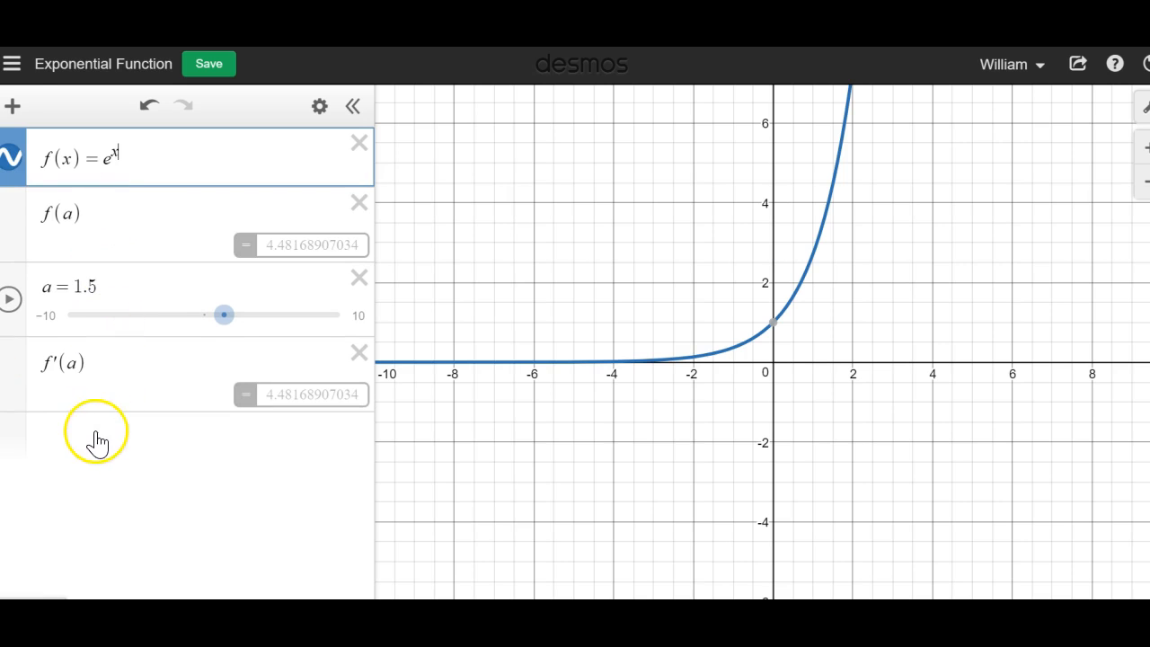
Plot the point (a, f(a)) below the derivative expression and turn on its coordinate label.
click(97, 440)
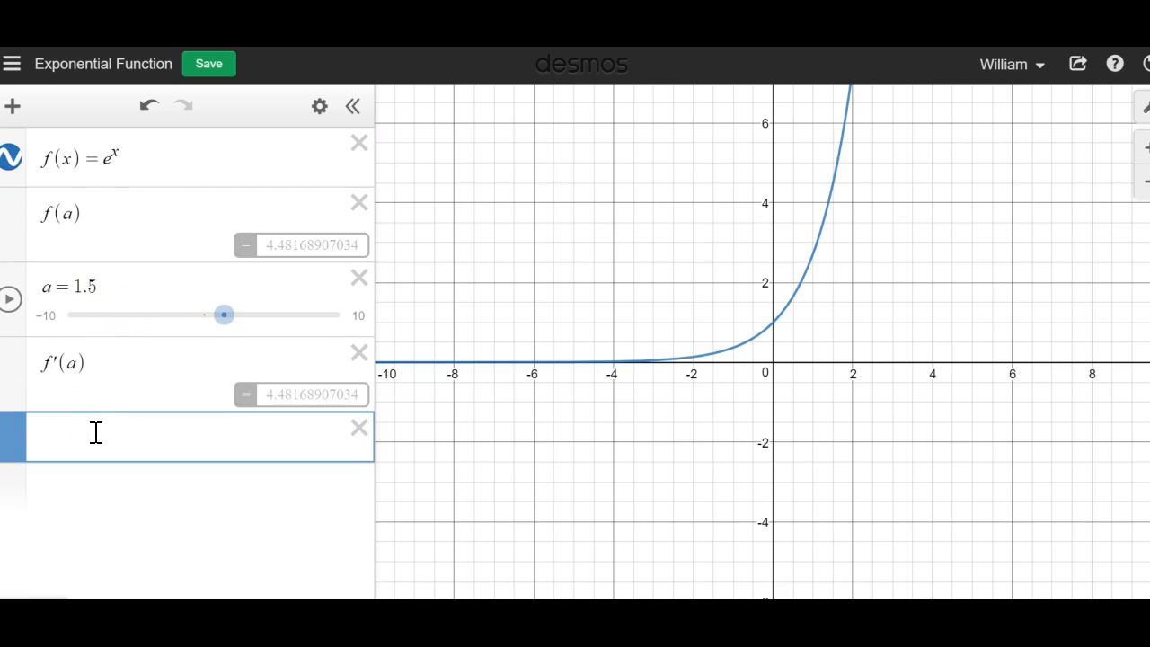
text(()
text(a,)
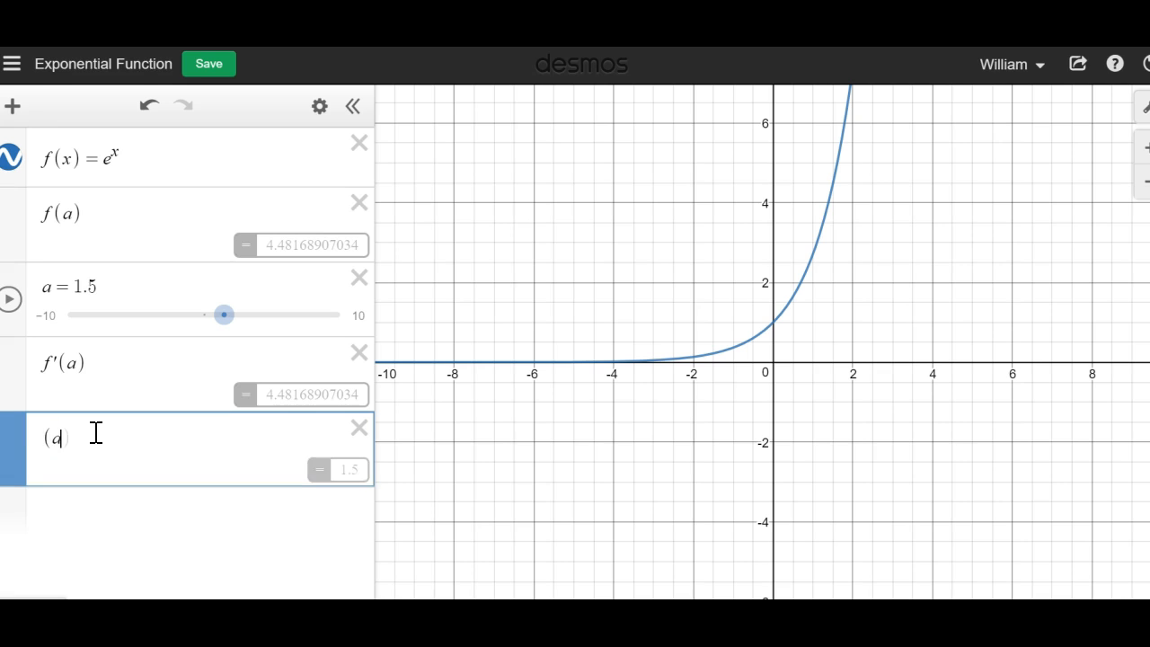
text(f()
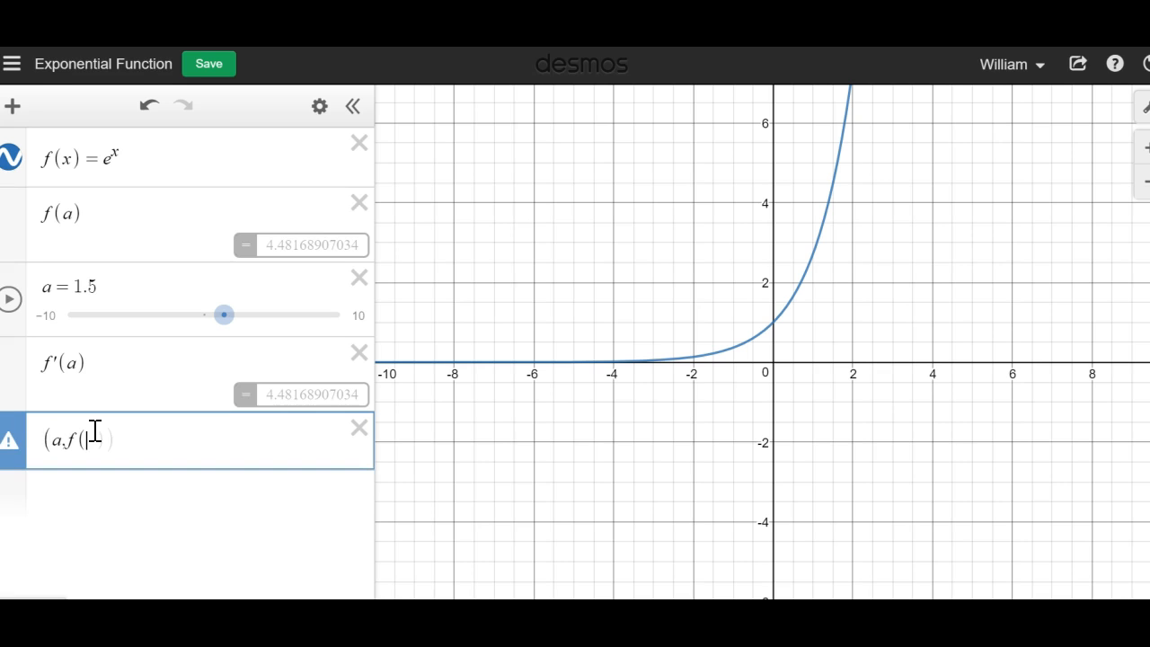
text(a)
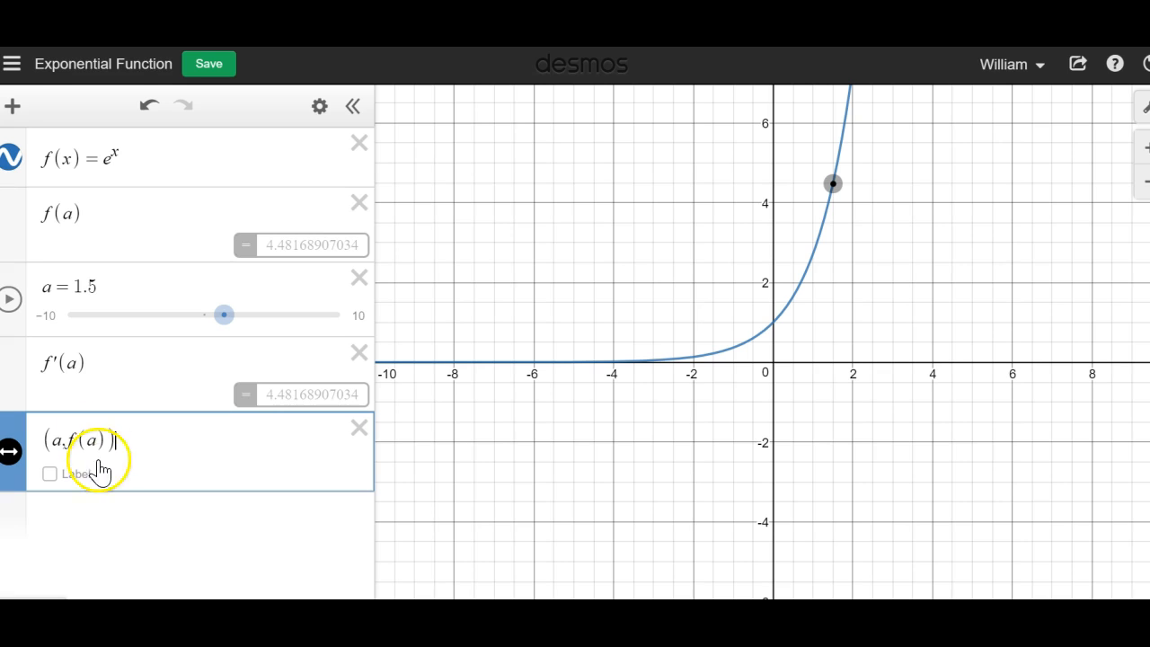
click(52, 473)
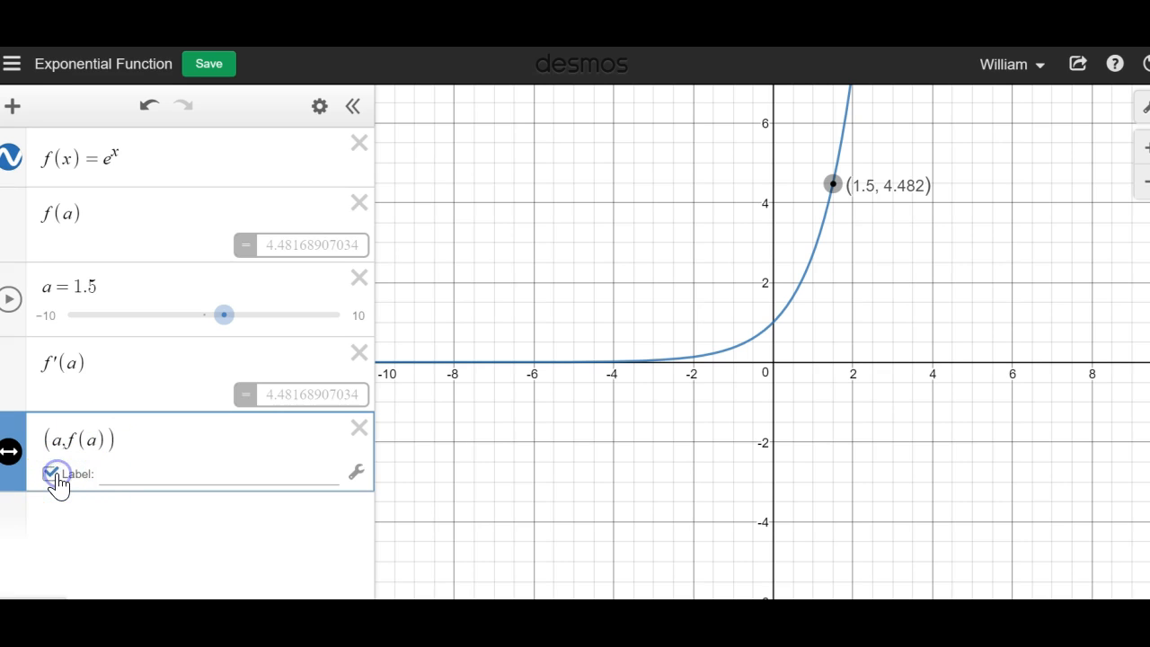
click(118, 472)
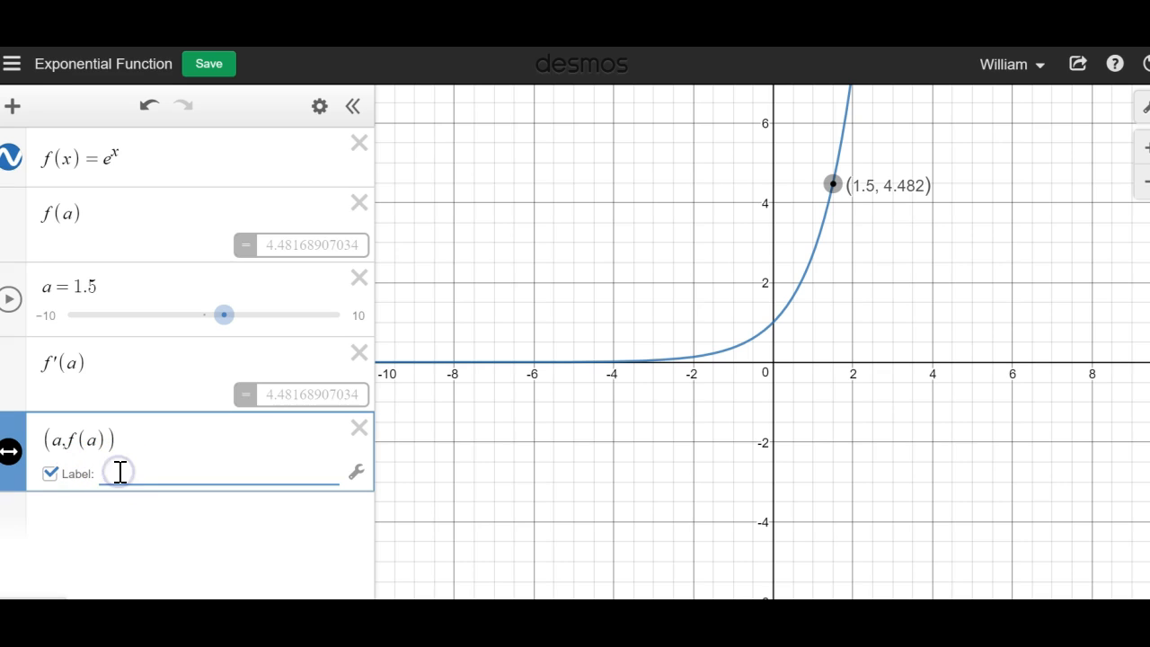
text(poin)
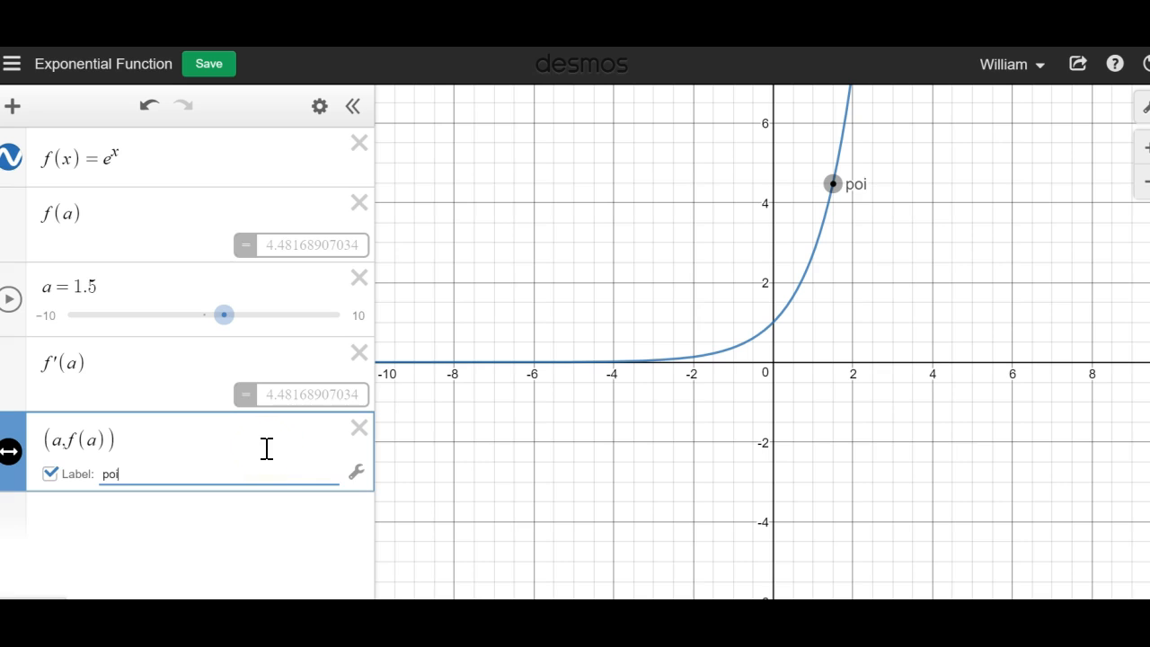
click(50, 474)
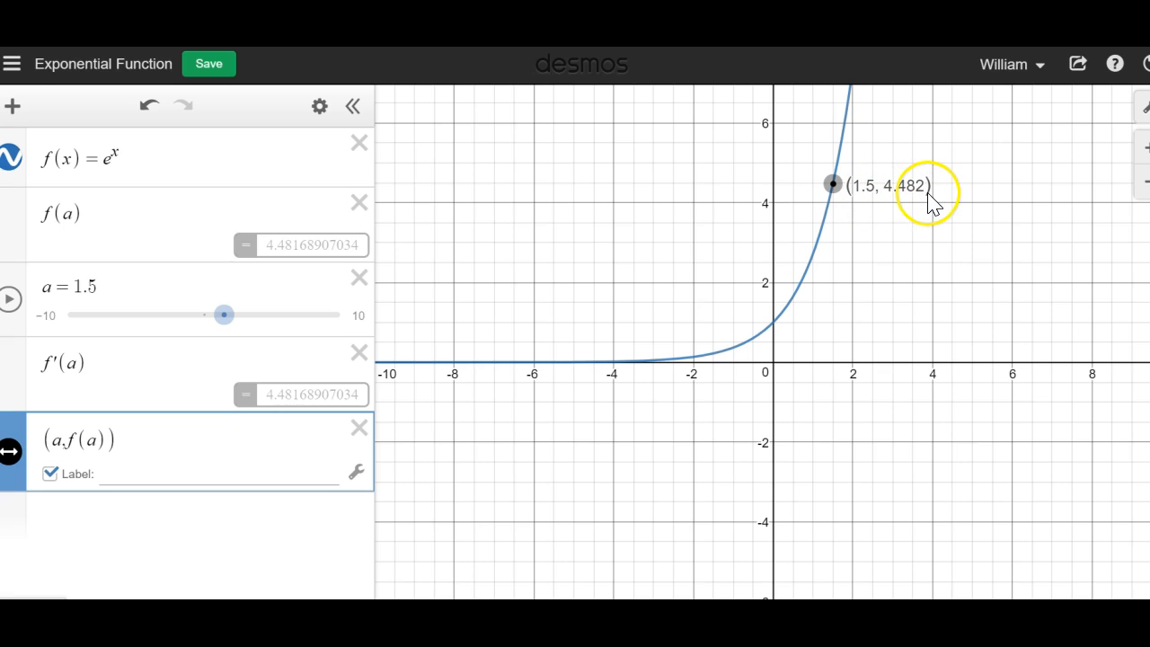
Move the slider for a to 0.5 and add the definite integral of f(x) dx from -900 to a.
mouse_move(220, 326)
mouse_down()
mouse_move(183, 329)
mouse_move(221, 329)
mouse_move(206, 326)
mouse_up()
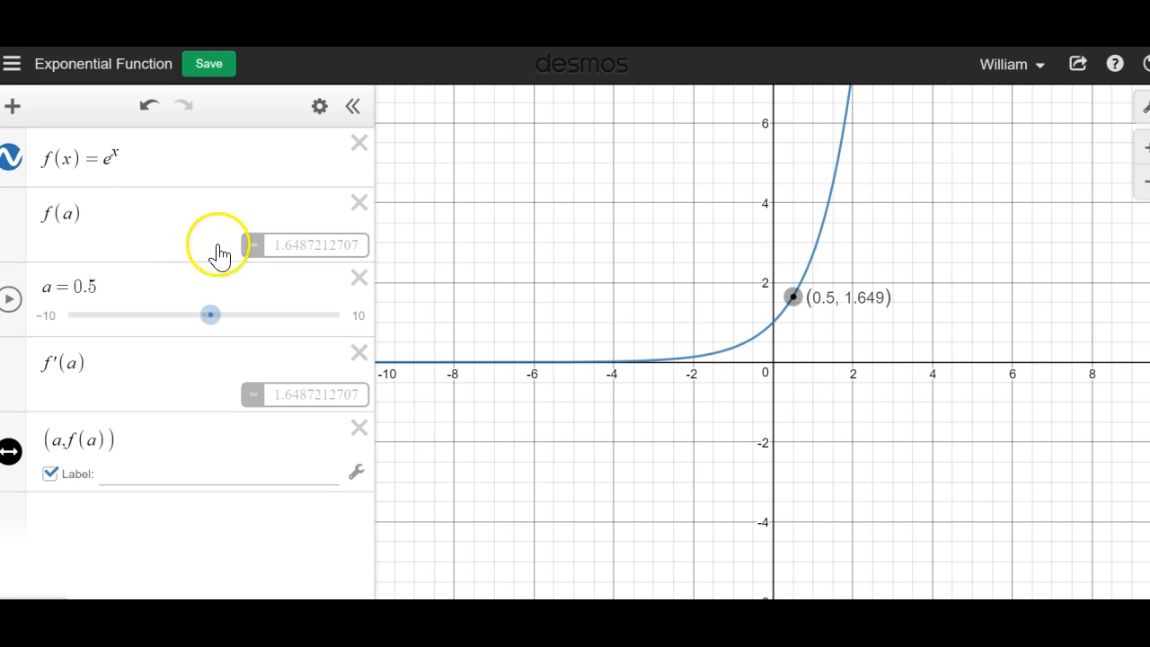
click(94, 515)
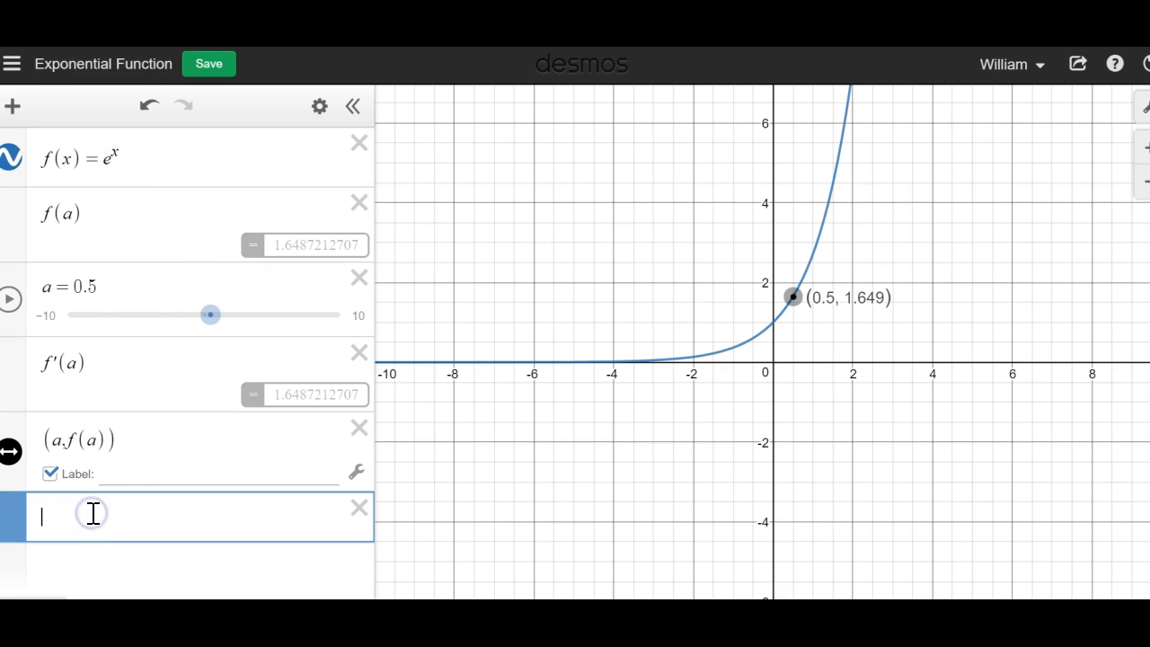
text(int)
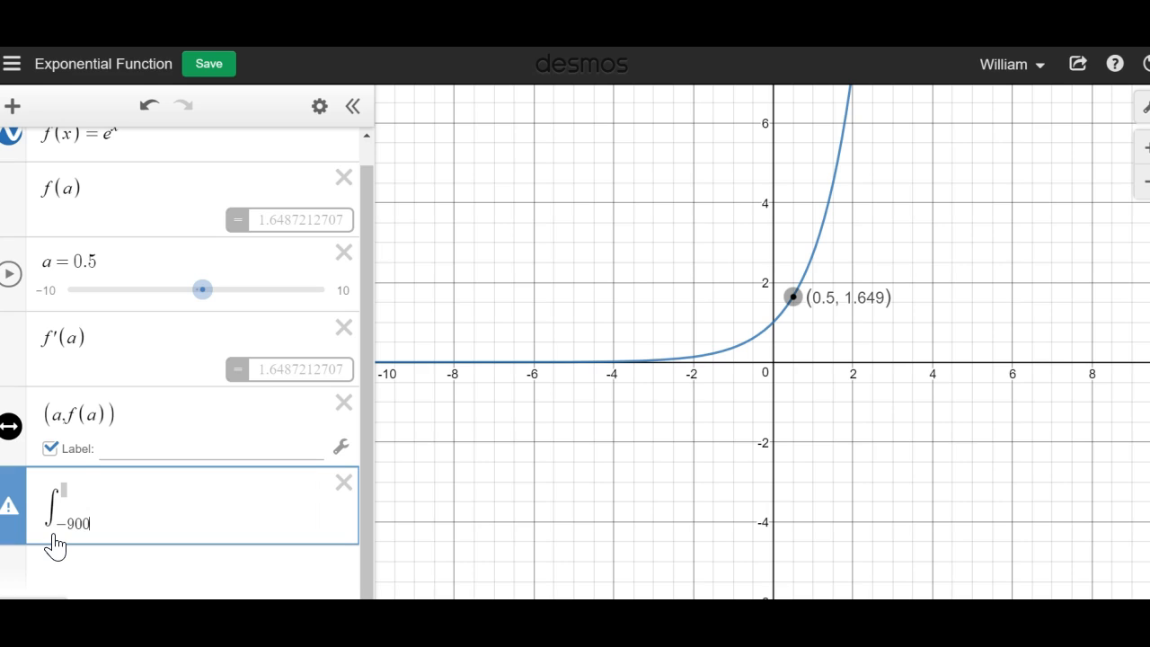
click(68, 495)
text(x)dx)
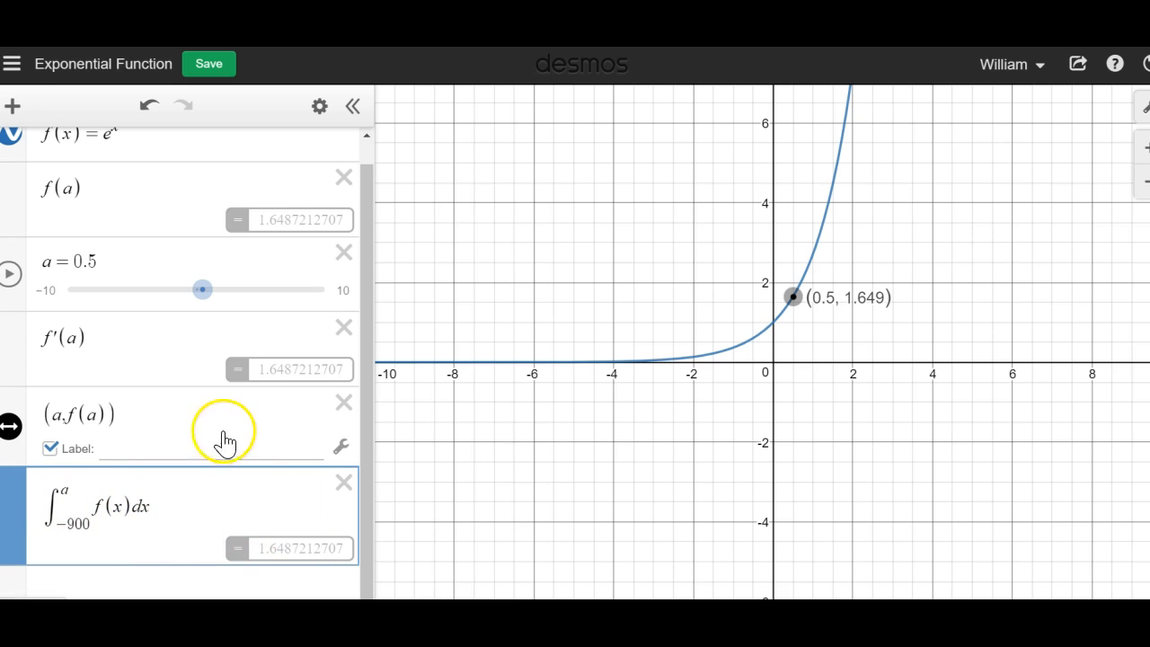
Move a to 0.4 and replace the function with f(x) = x^2 to compare its value, derivative and integral.
mouse_move(201, 292)
mouse_down()
mouse_move(215, 305)
mouse_move(202, 296)
mouse_up()
click(164, 180)
scroll(162, 180, up, 1)
drag(133, 161, 103, 162)
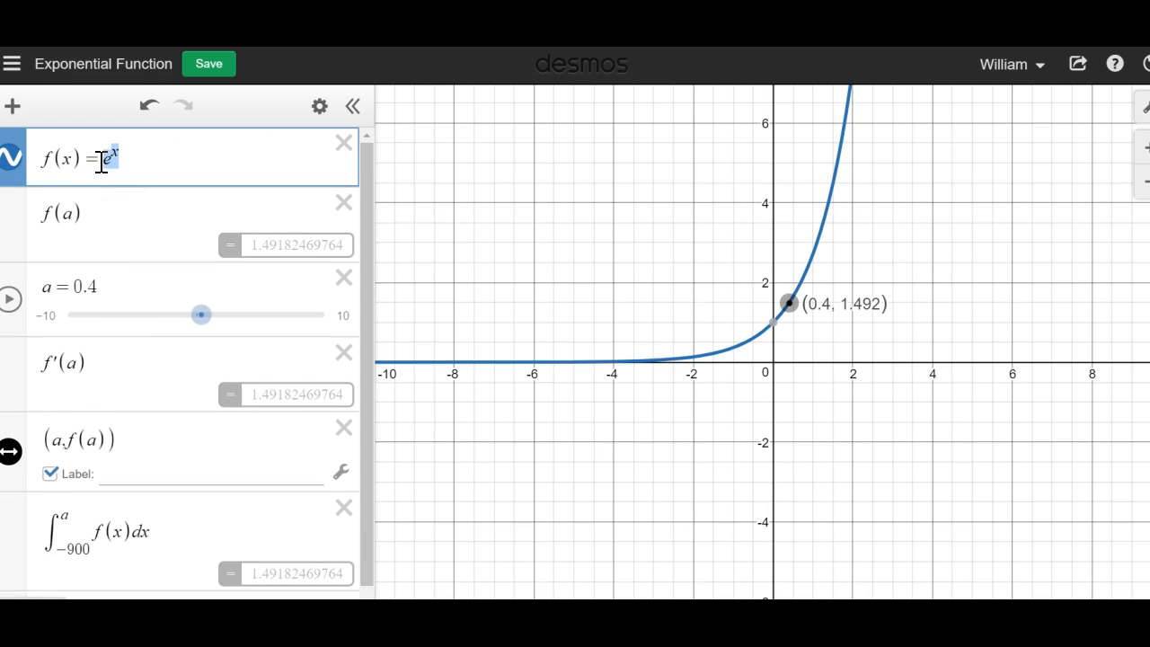
text(x)
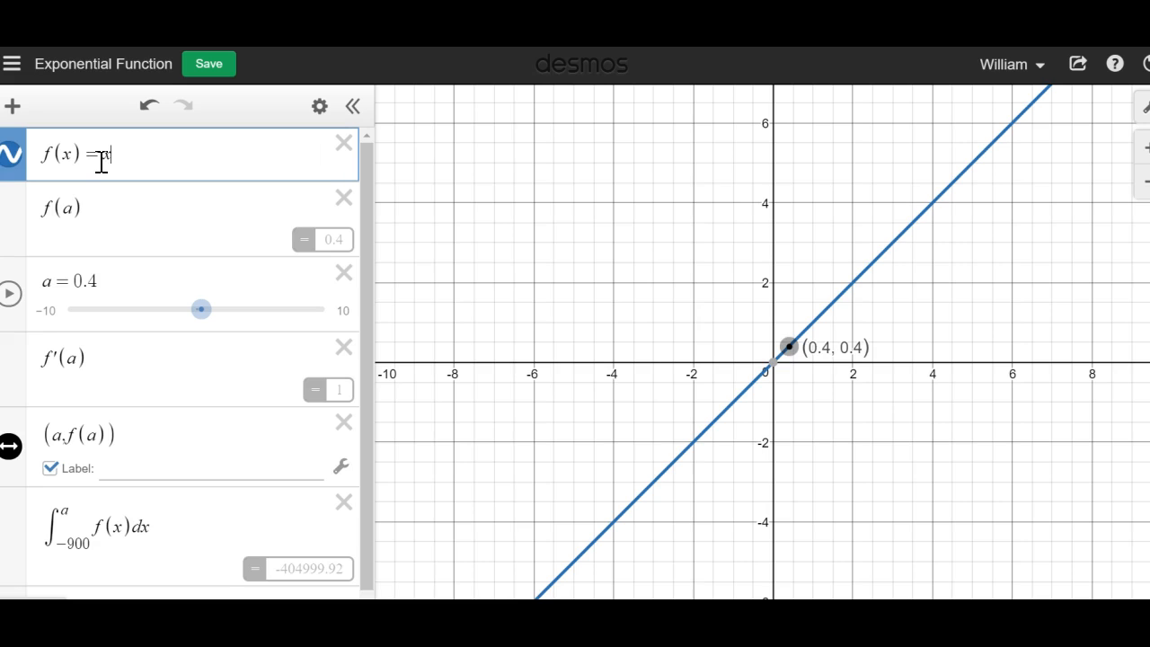
text(^2)
click(194, 226)
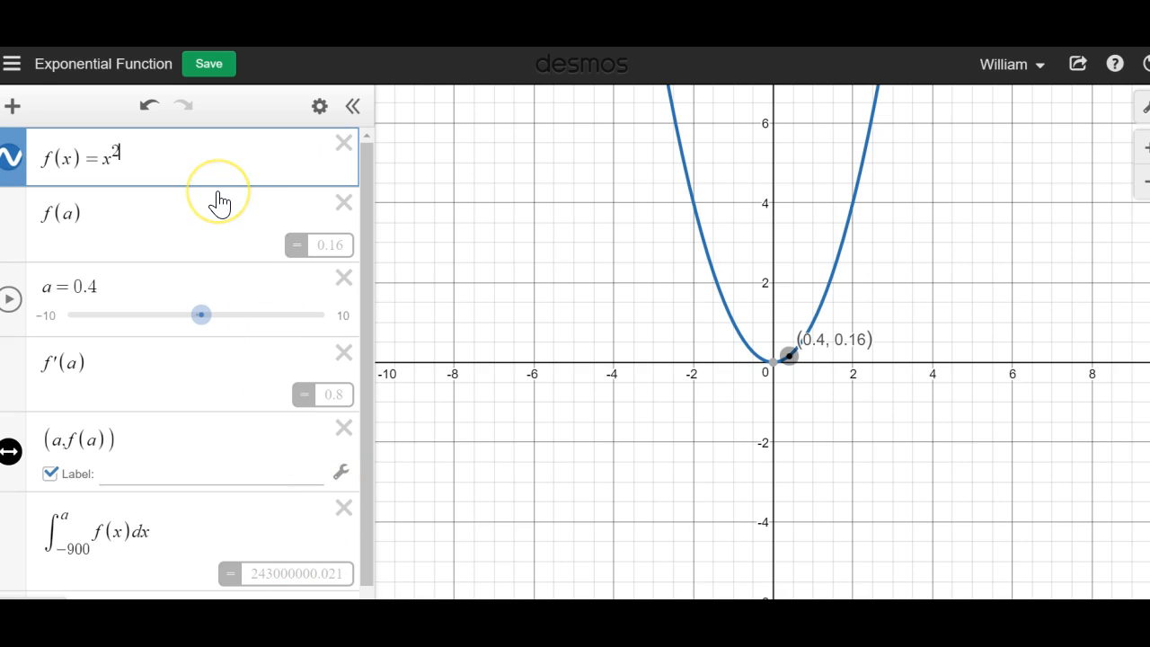
Restore the function's definition to f(x) = e^x.
key(BackSpace)
key(BackSpace)
key(BackSpace)
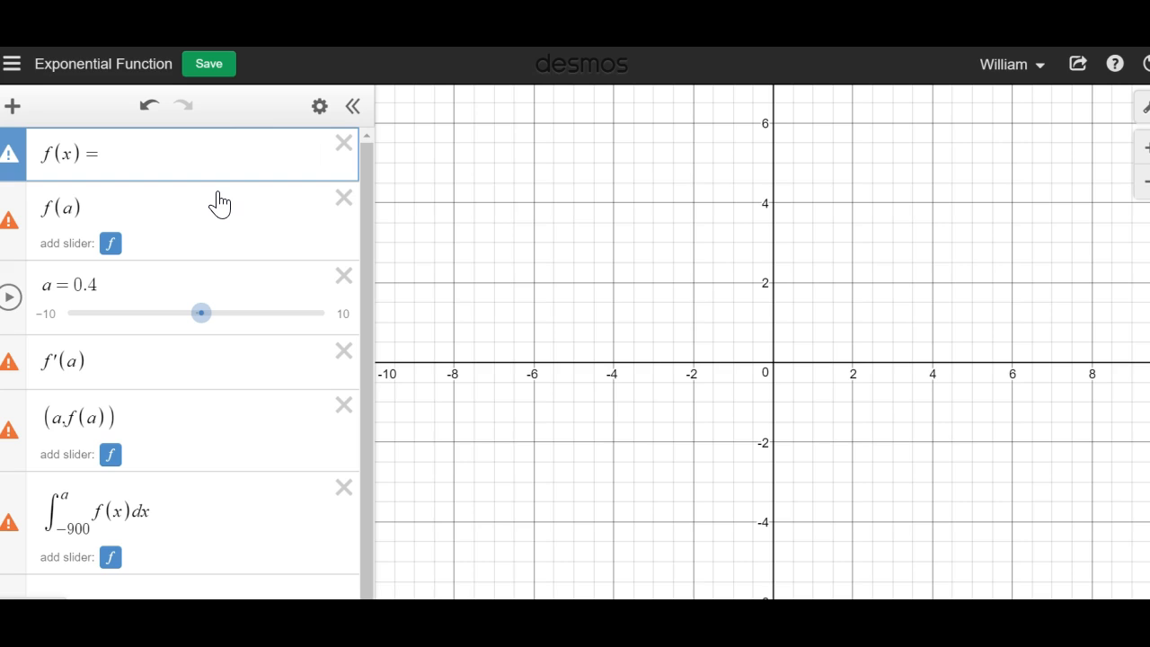
text(e)
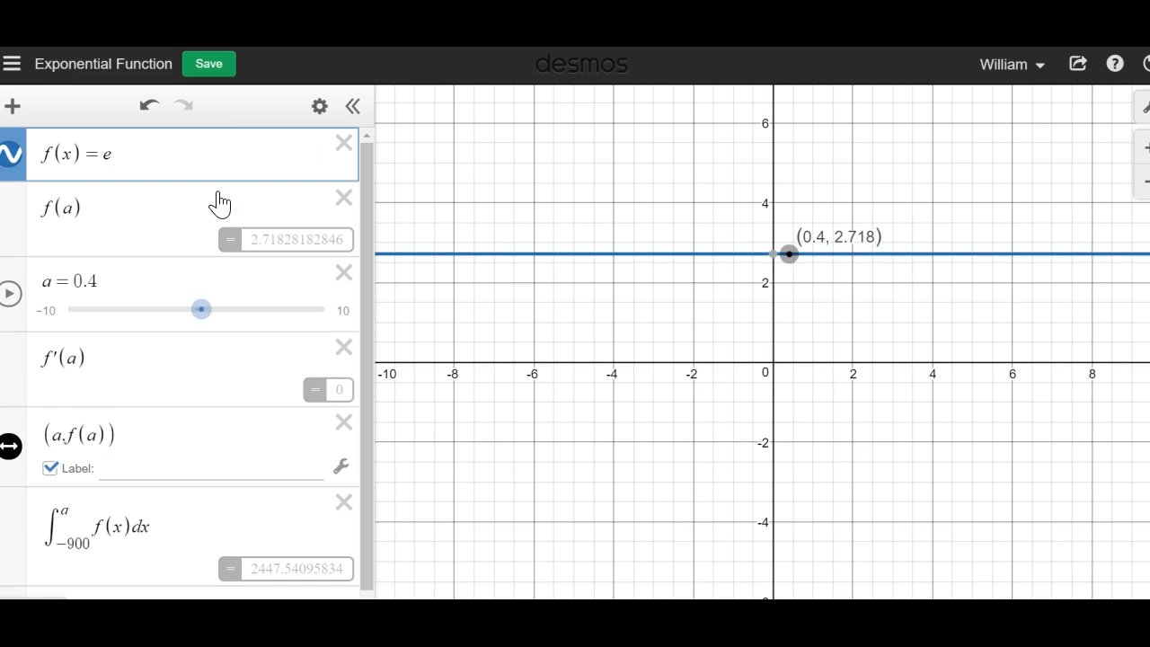
text(^)
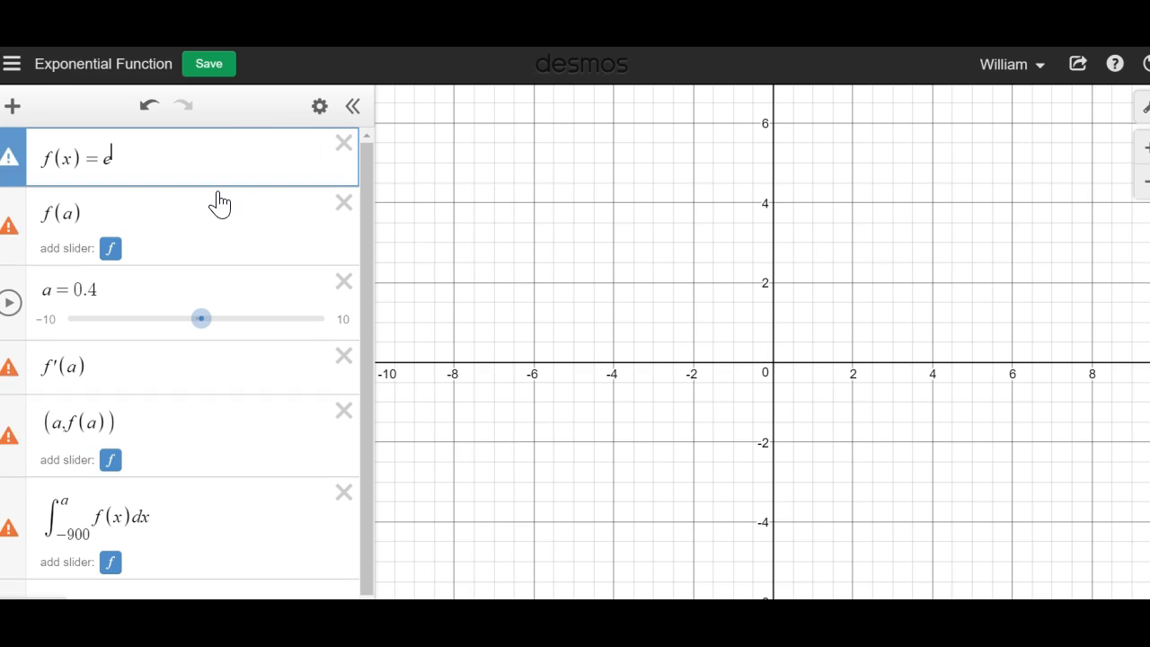
text(x)
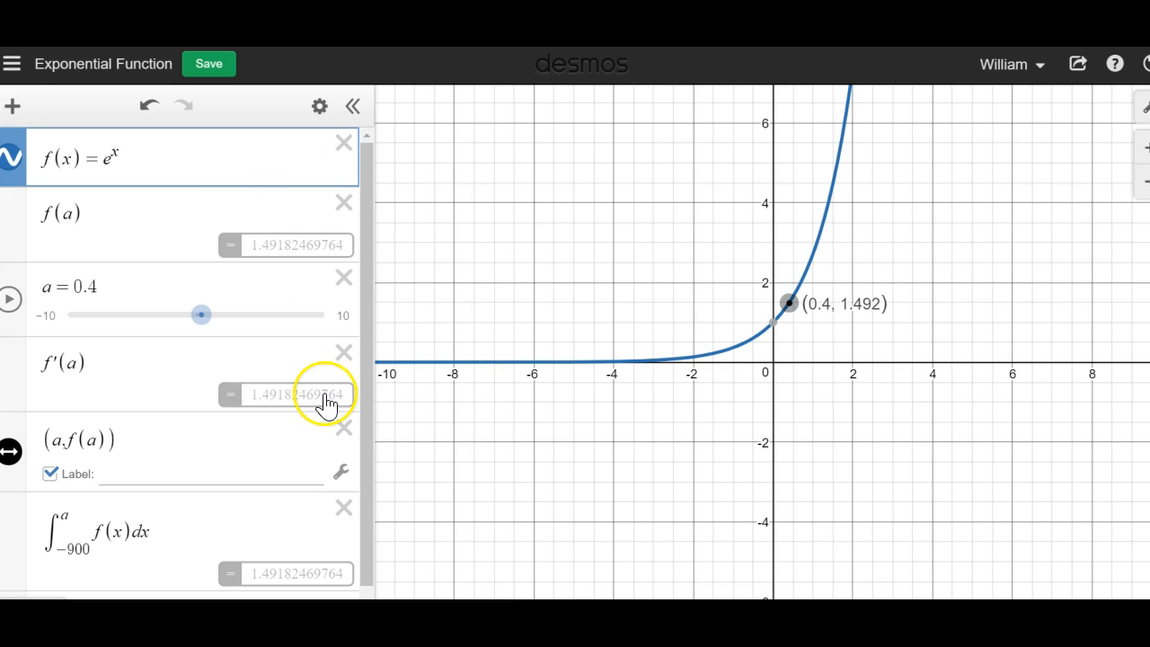
Add the inequality y ≥ 0 as a new expression below the integral.
drag(368, 437, 359, 492)
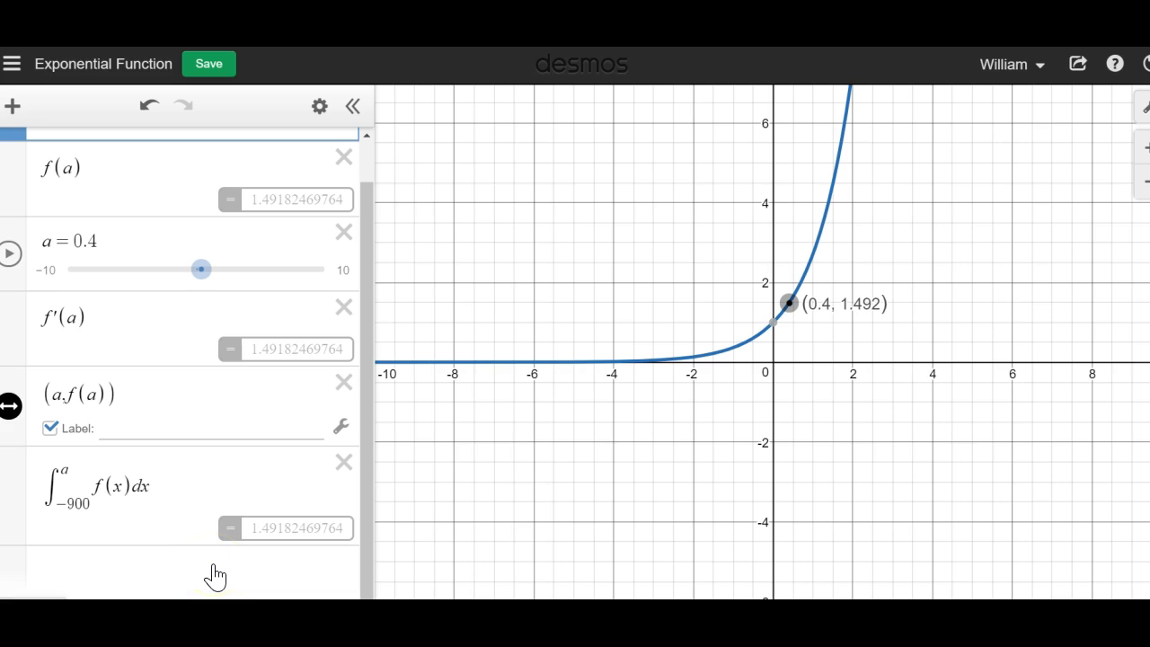
click(187, 575)
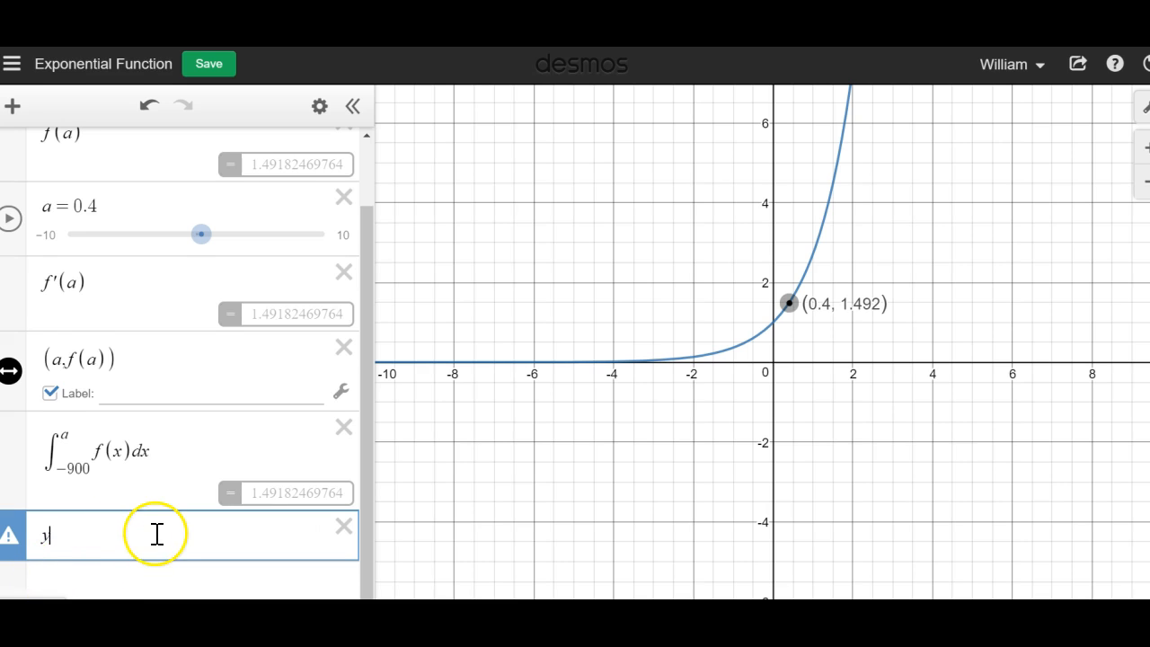
scroll(154, 533, down, 1)
click(31, 593)
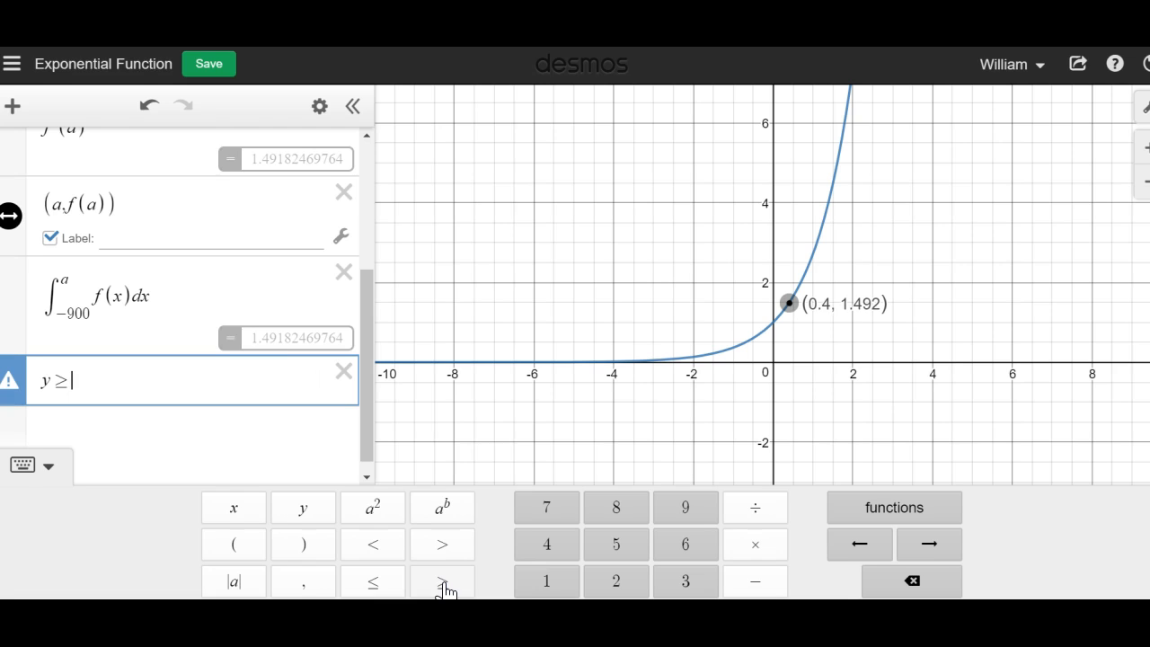
text() =)
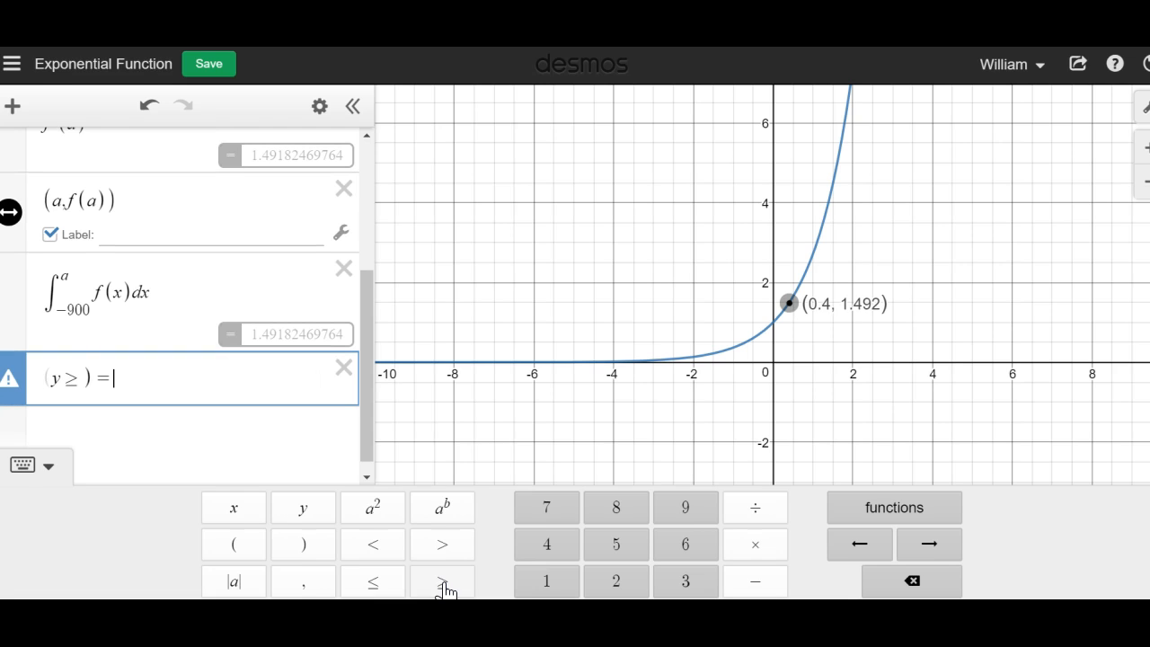
key(BackSpace)
key(BackSpace)
text(0)
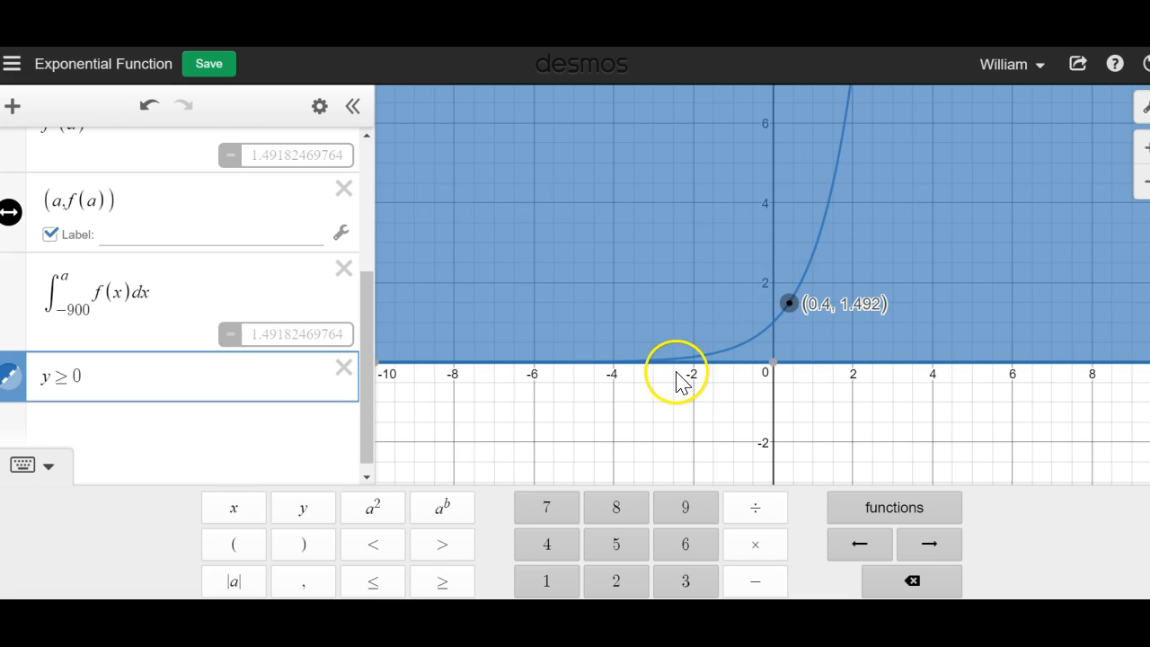
Rewrite the inequality as 0 ≤ y ≤ f(x) to shade under the curve, and open a domain restriction after it.
key(BackSpace)
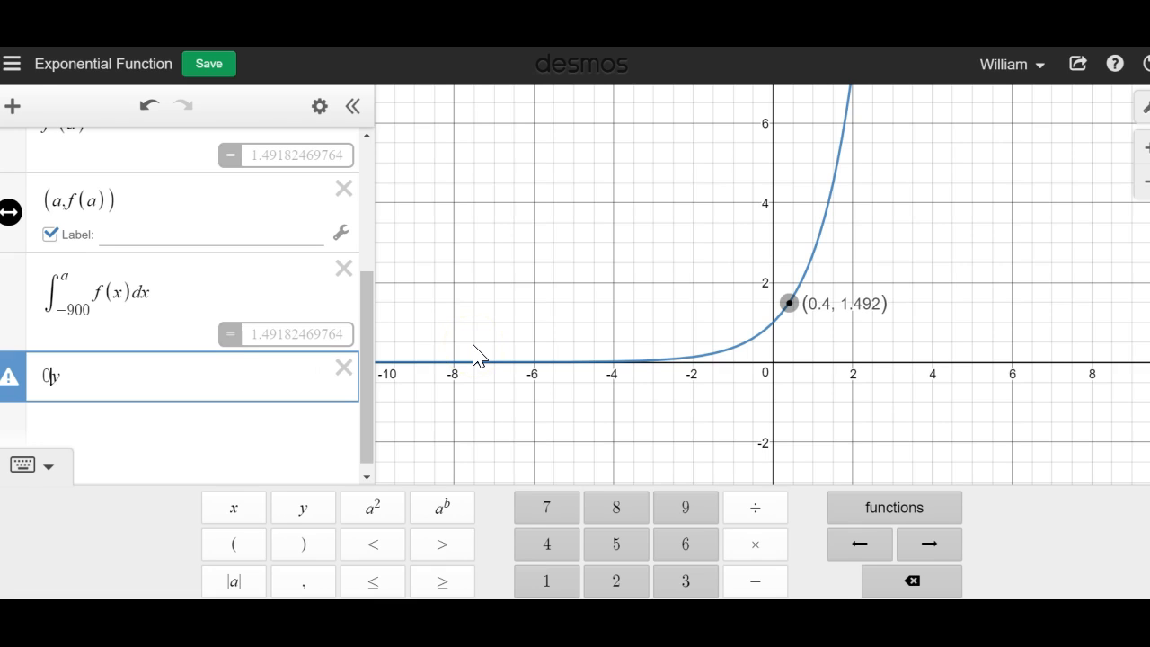
click(372, 580)
click(111, 371)
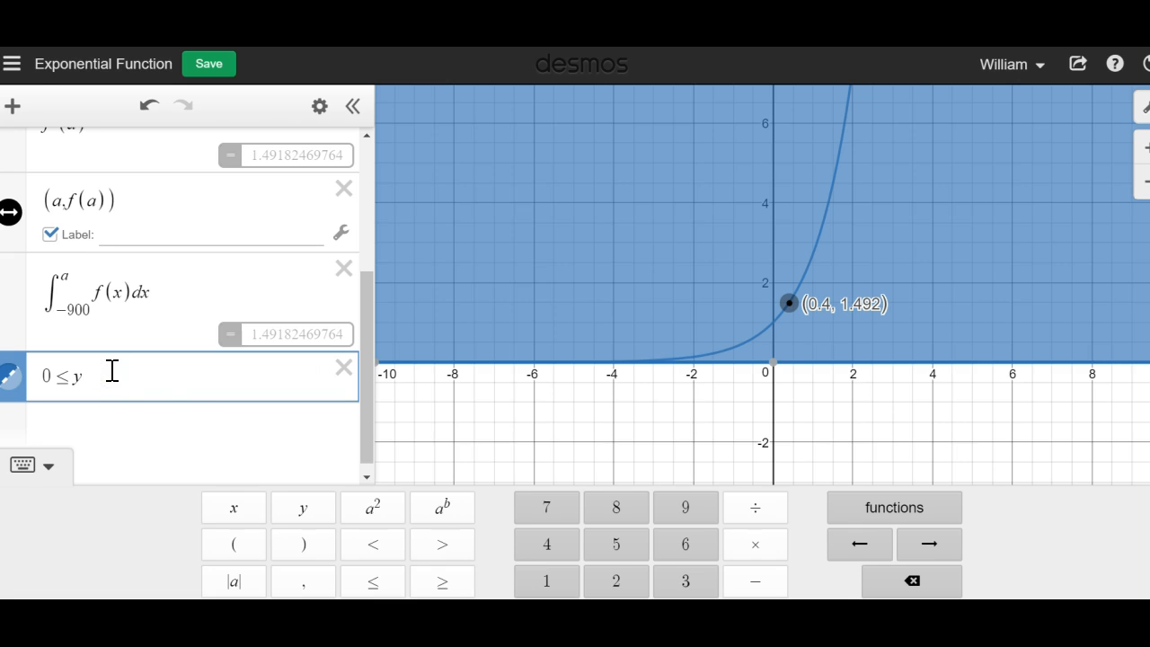
click(373, 581)
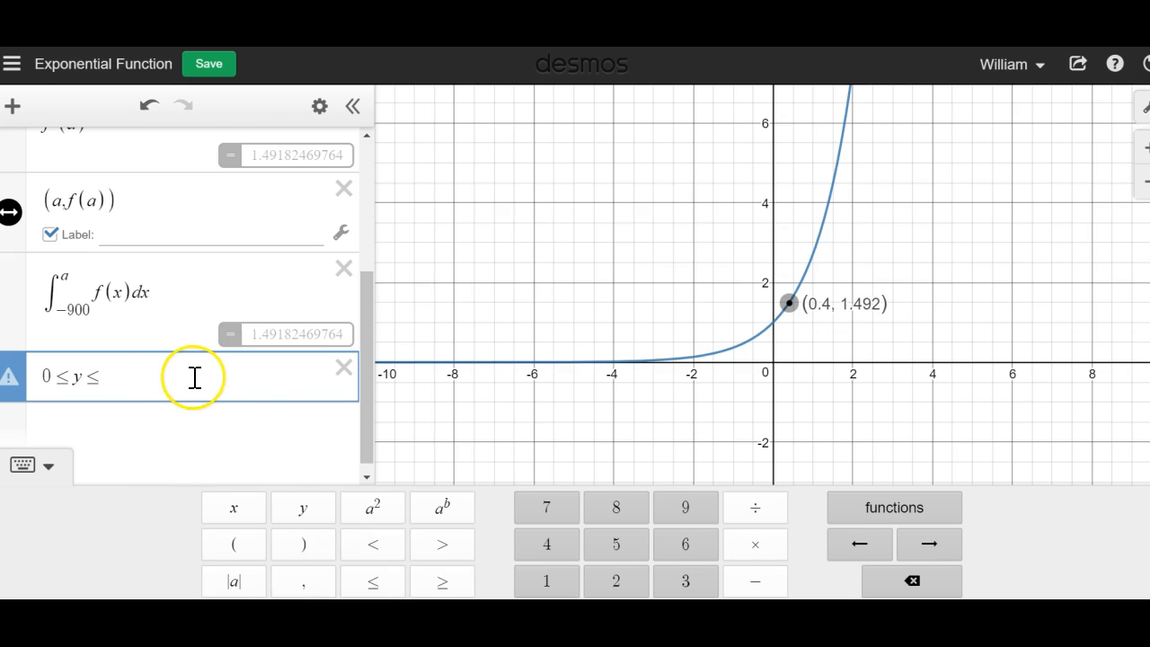
text(f(x) {)
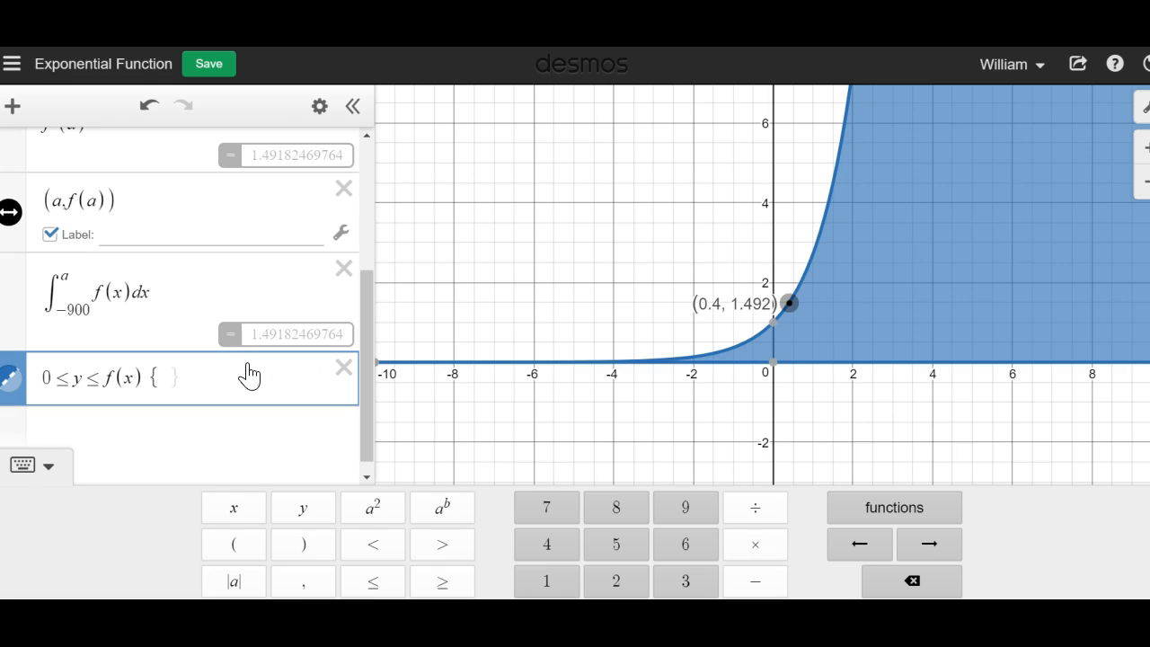
Restrict the shaded region to x < a and move the slider for a to 1.5 to check the shading.
text(x )
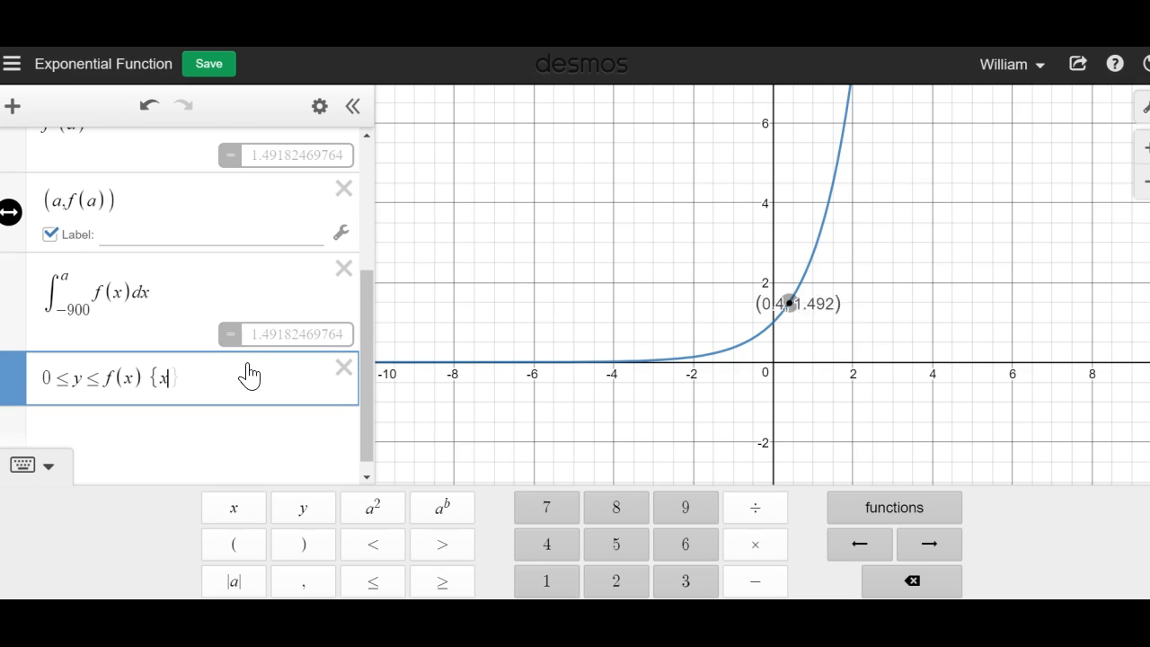
text(< )
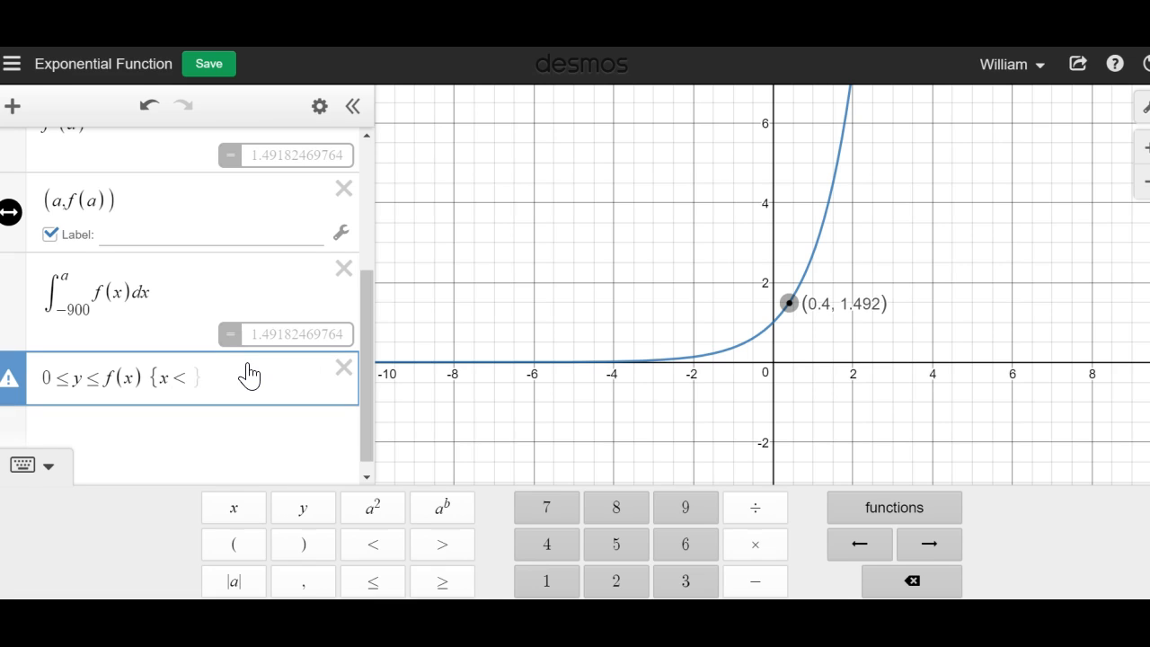
text(a)
click(238, 377)
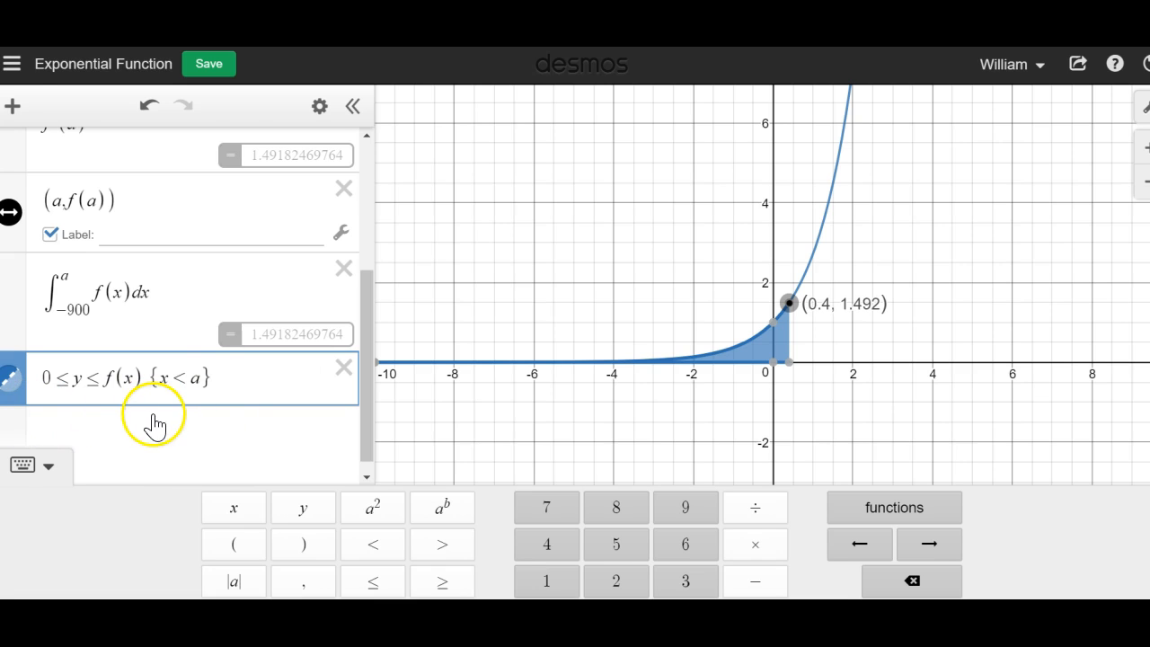
scroll(180, 326, up, 4)
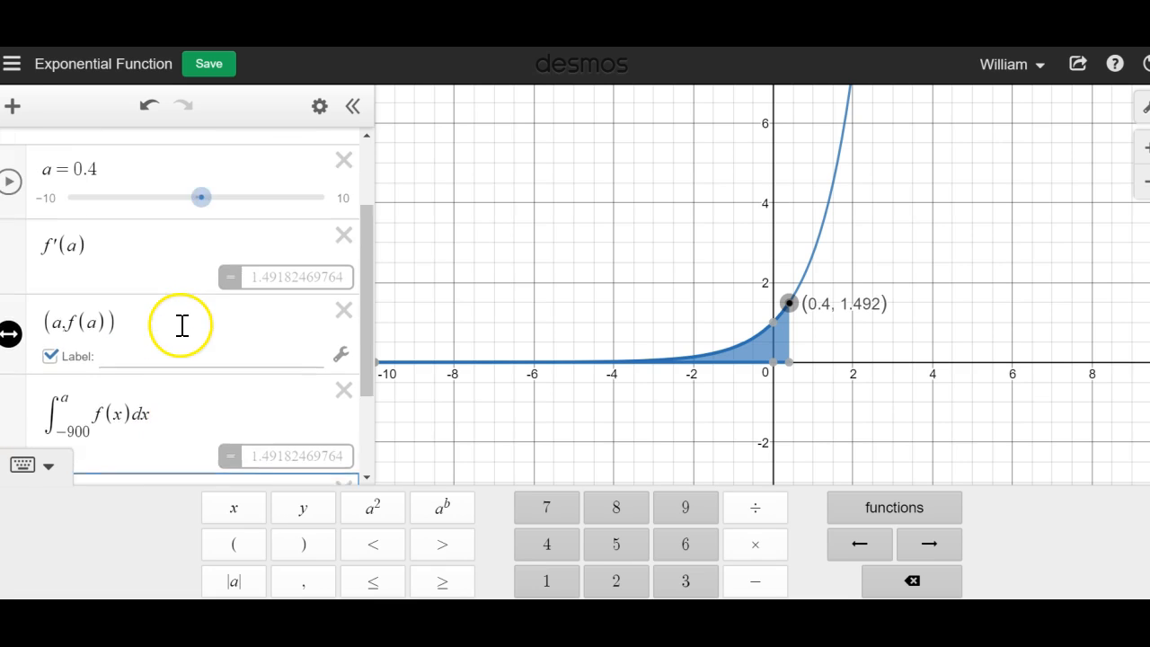
mouse_move(199, 237)
mouse_down()
mouse_move(175, 237)
mouse_move(226, 241)
mouse_move(204, 247)
mouse_move(216, 248)
mouse_up()
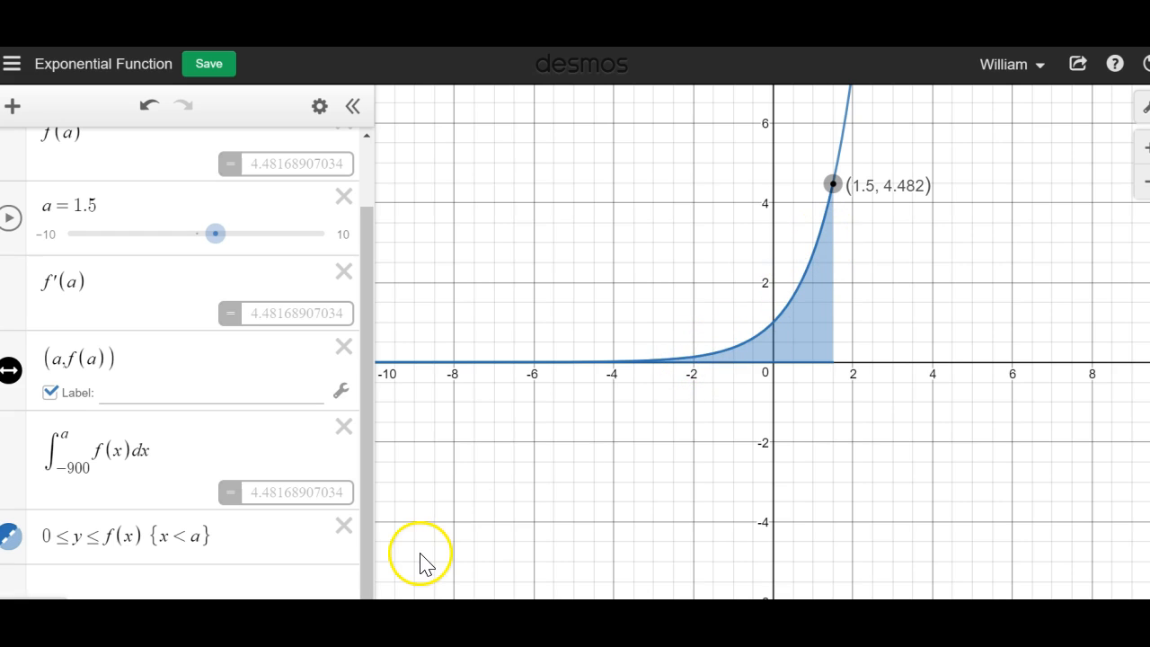
Re-enter the inequality sign before f(x) in the shaded region's expression, trying < and finishing with ≤.
click(103, 537)
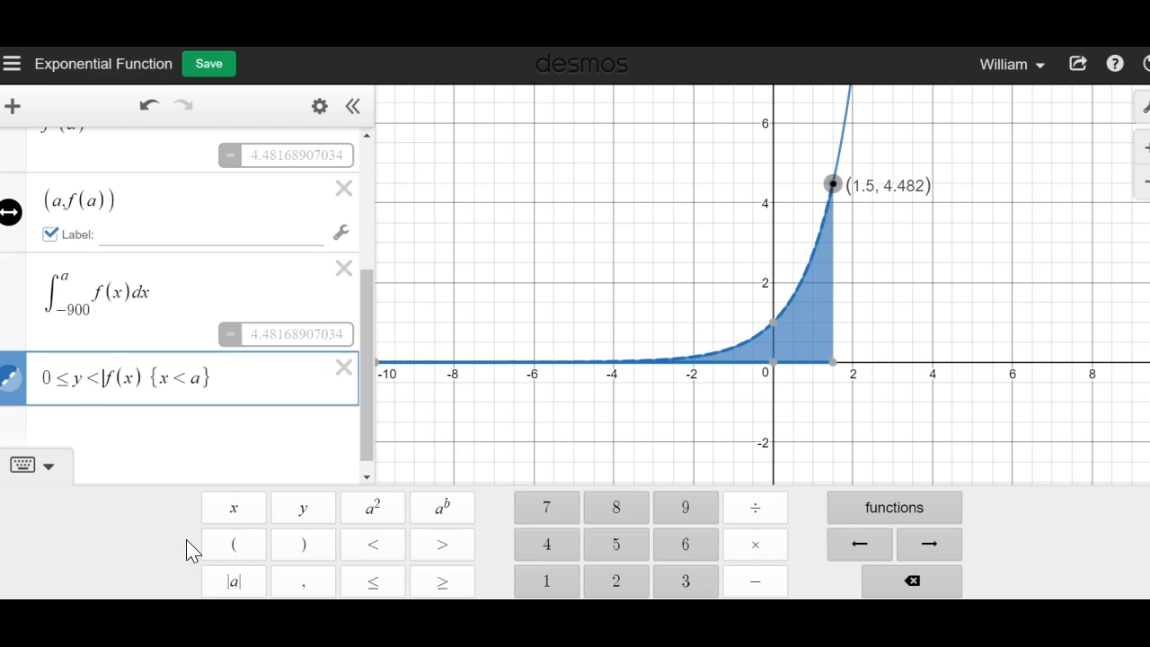
key(BackSpace)
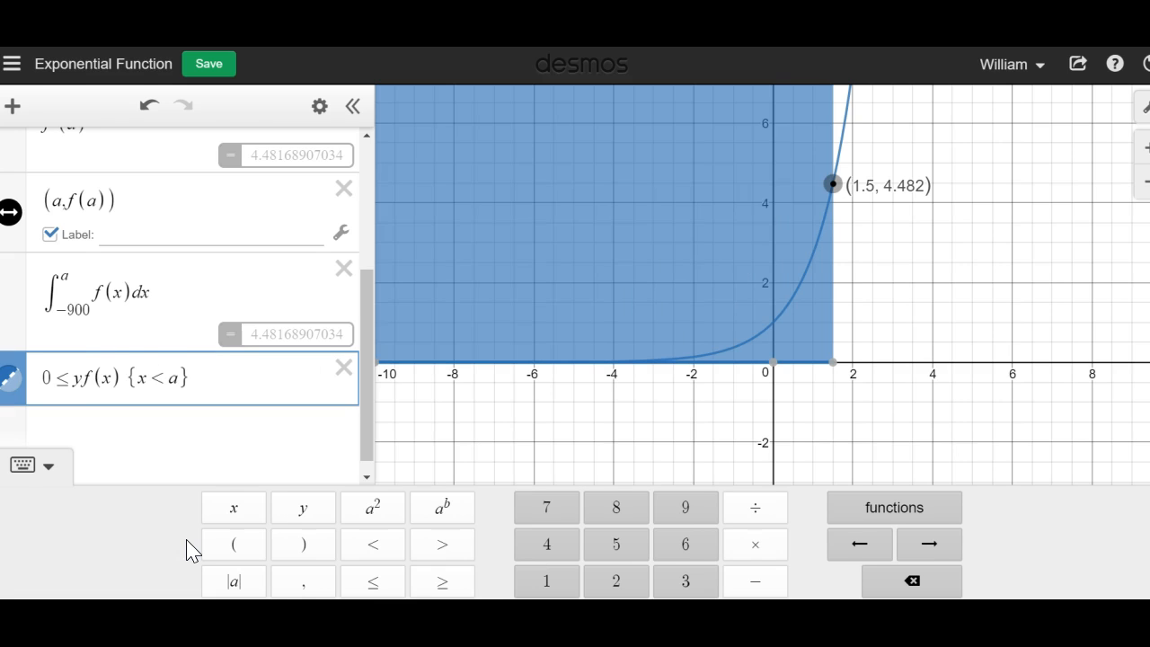
text(<)
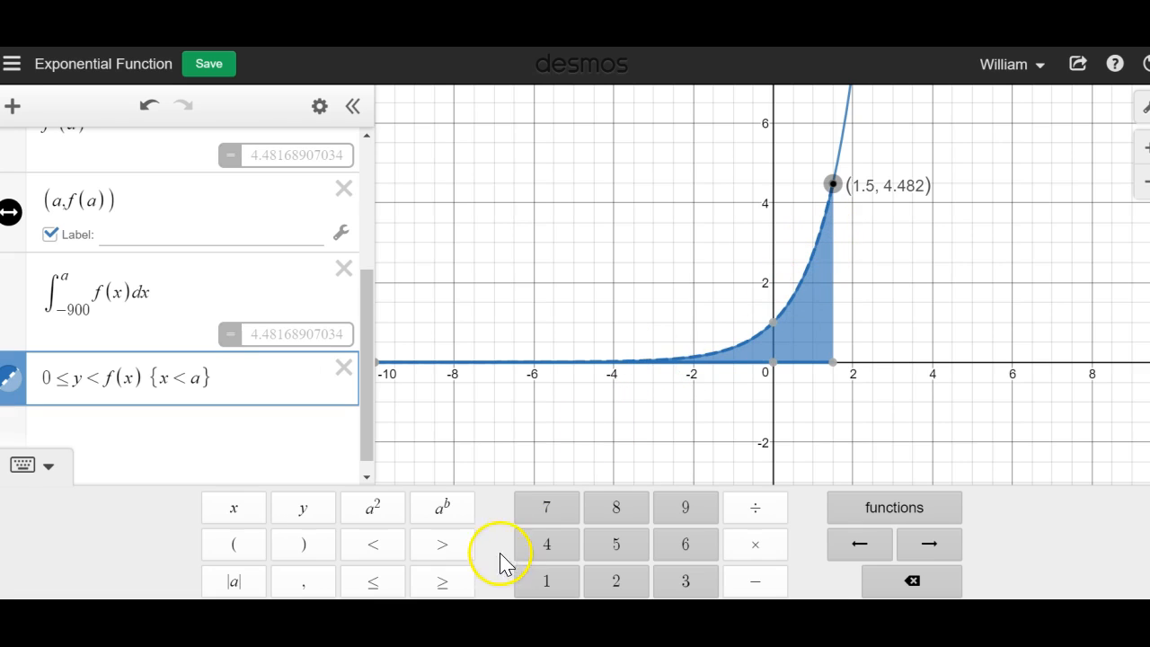
click(375, 582)
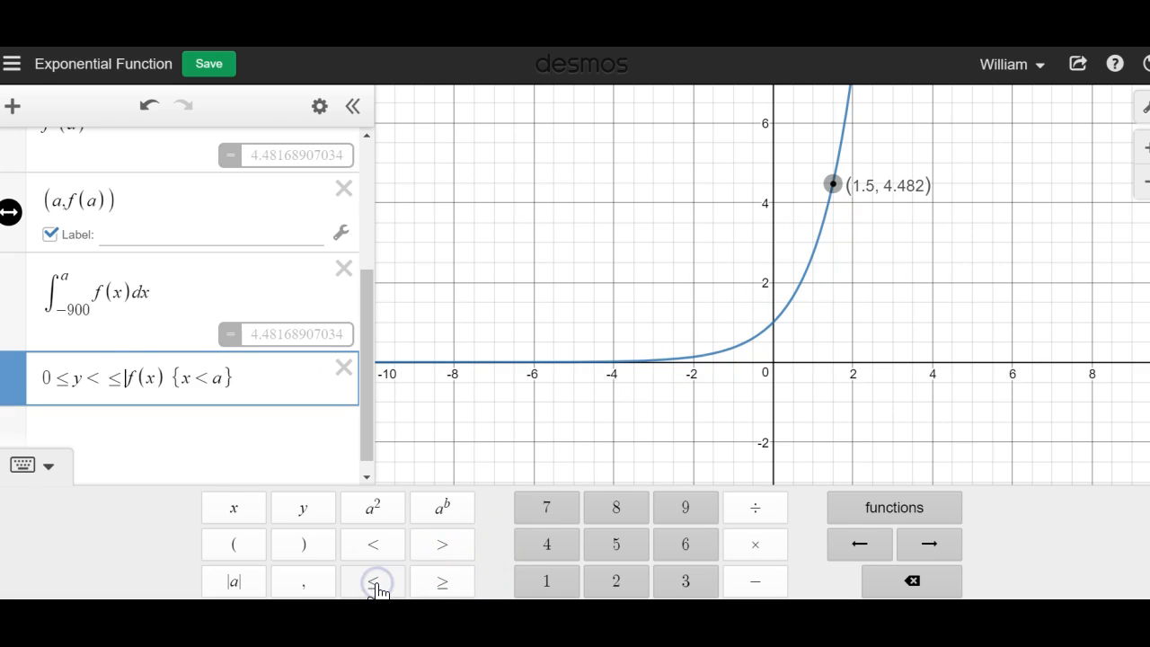
click(375, 584)
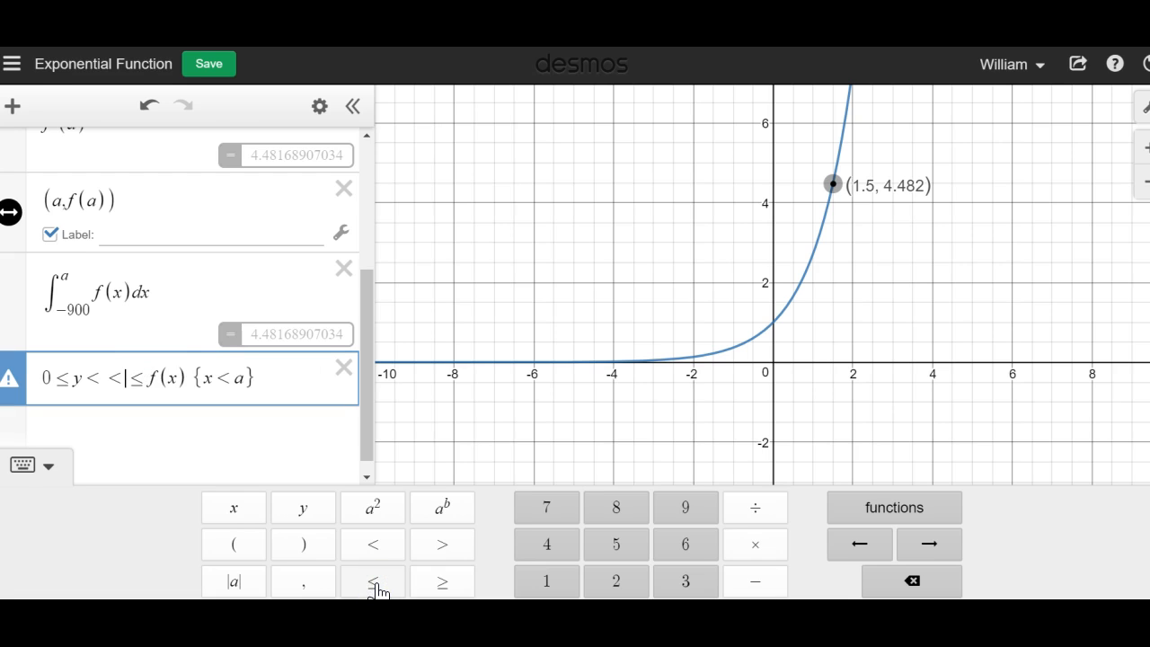
key(BackSpace)
key(BackSpace)
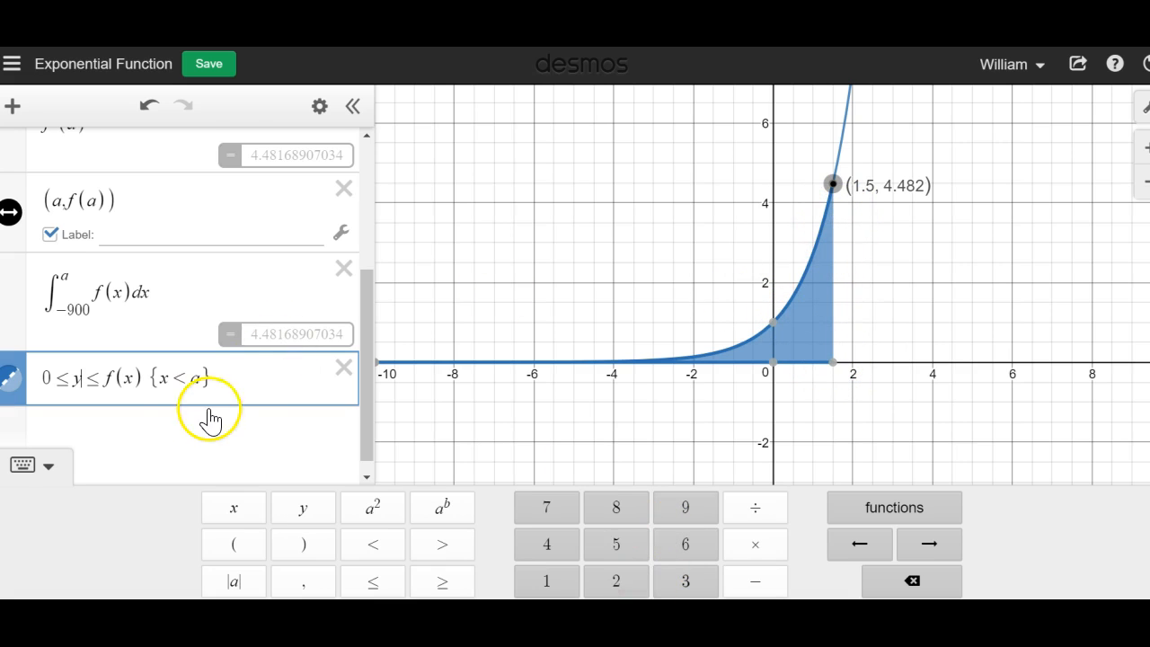
Add the vertical line x = a as a new expression and move the slider for a to 1.2.
click(191, 428)
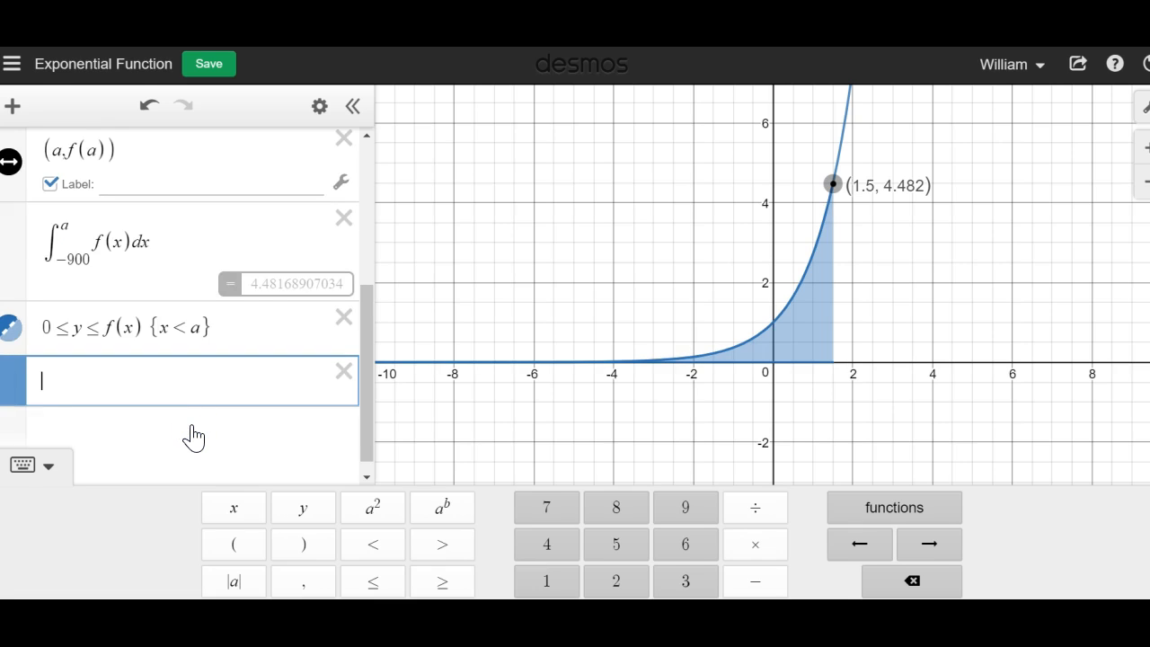
text(x=a)
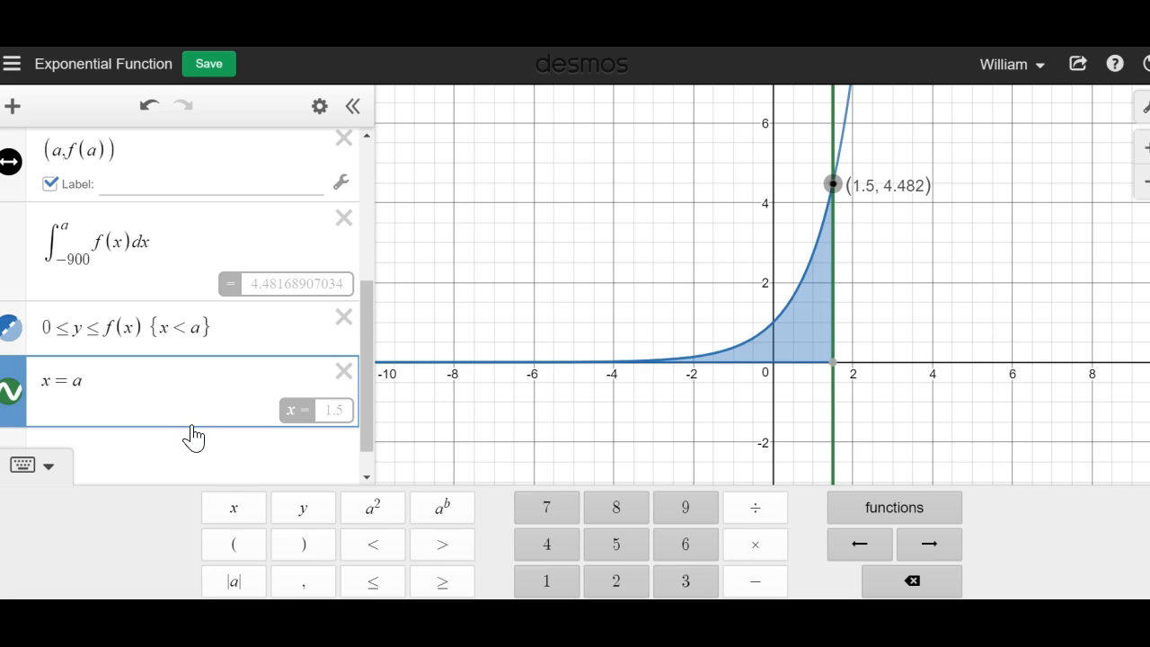
scroll(249, 256, up, 2)
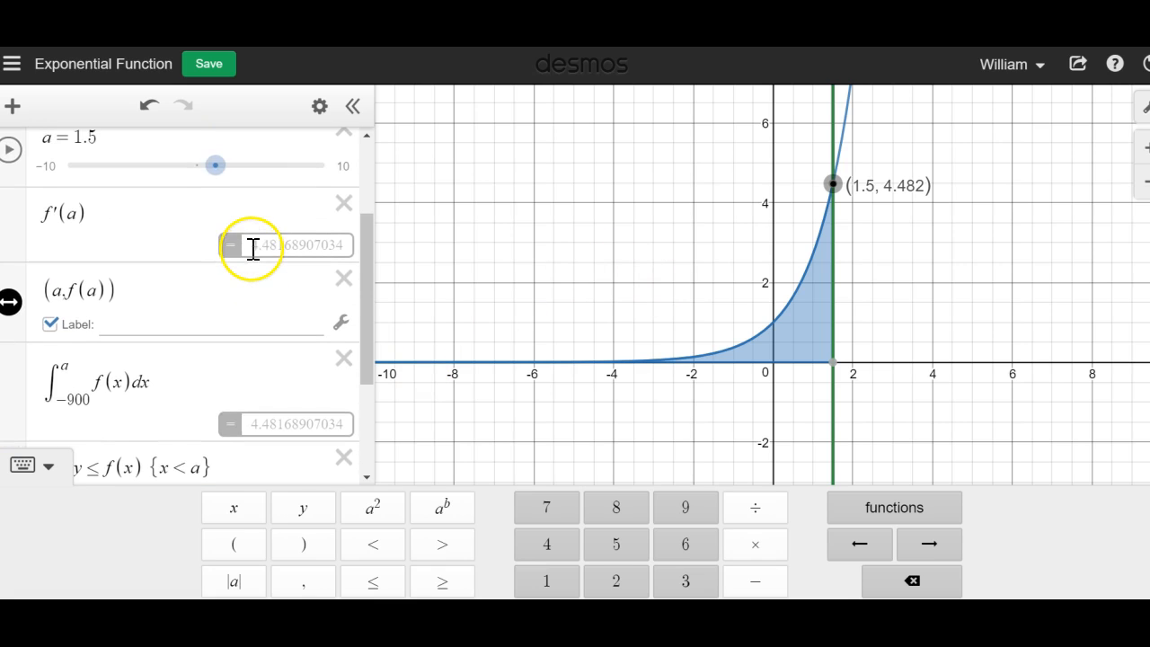
mouse_move(215, 170)
mouse_down()
mouse_move(182, 185)
mouse_move(214, 177)
mouse_move(209, 169)
mouse_up()
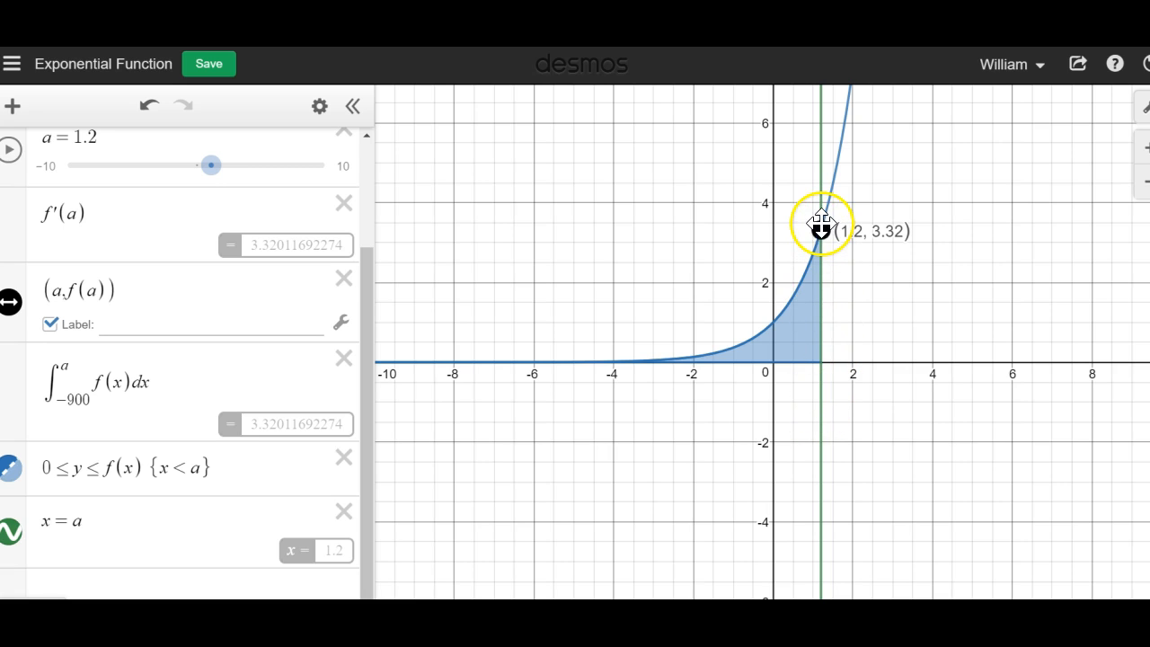
Restrict the vertical line x = a to 0 < y < f(x) and move the slider for a to 1.6.
scroll(263, 473, down, 1)
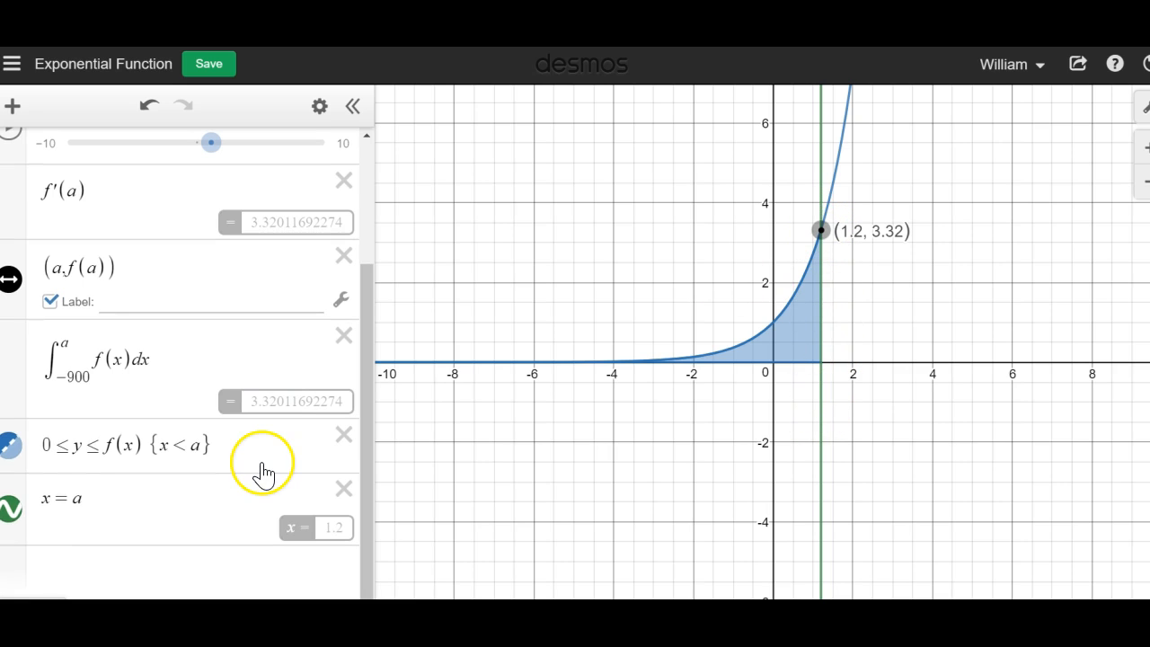
click(116, 506)
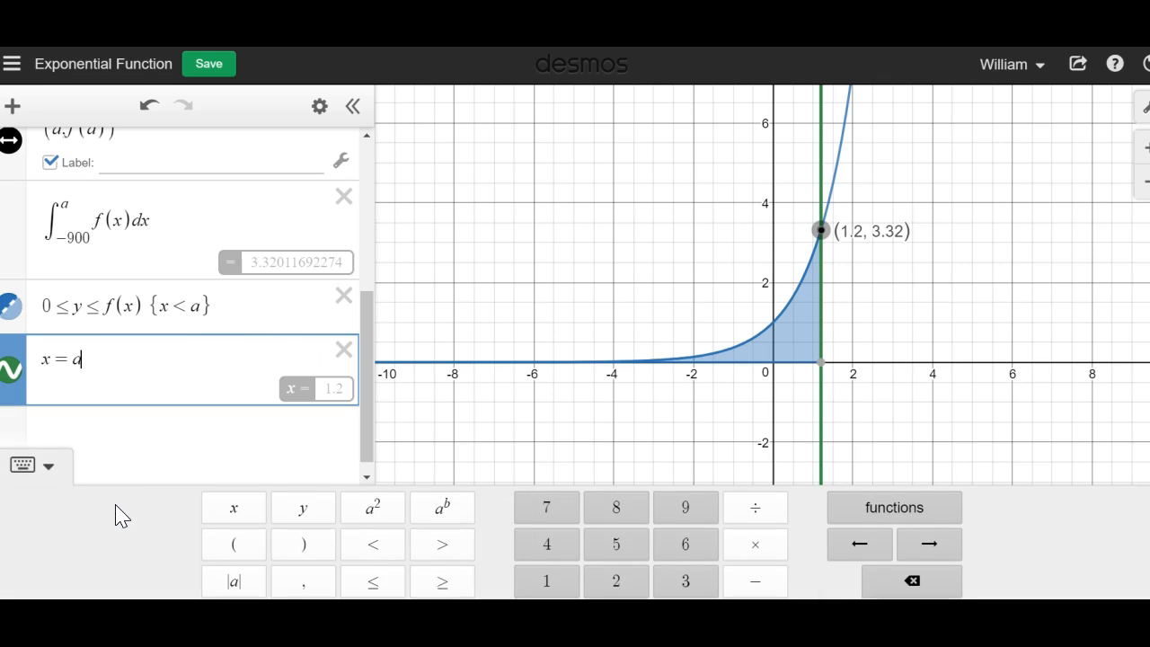
text({)
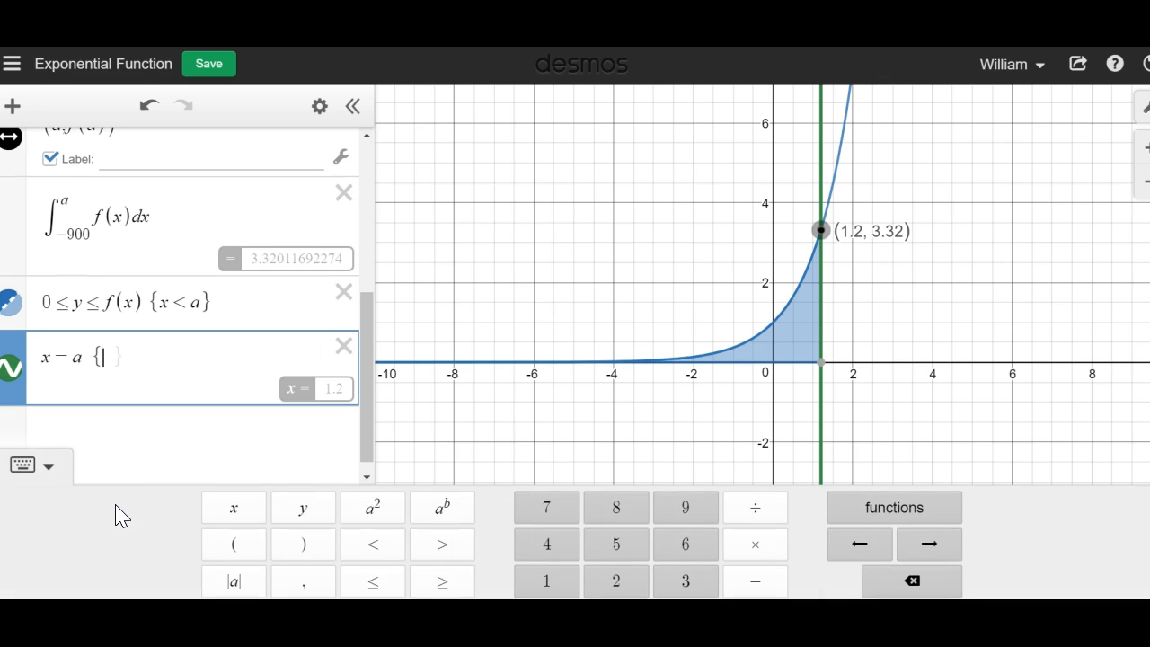
text(0)
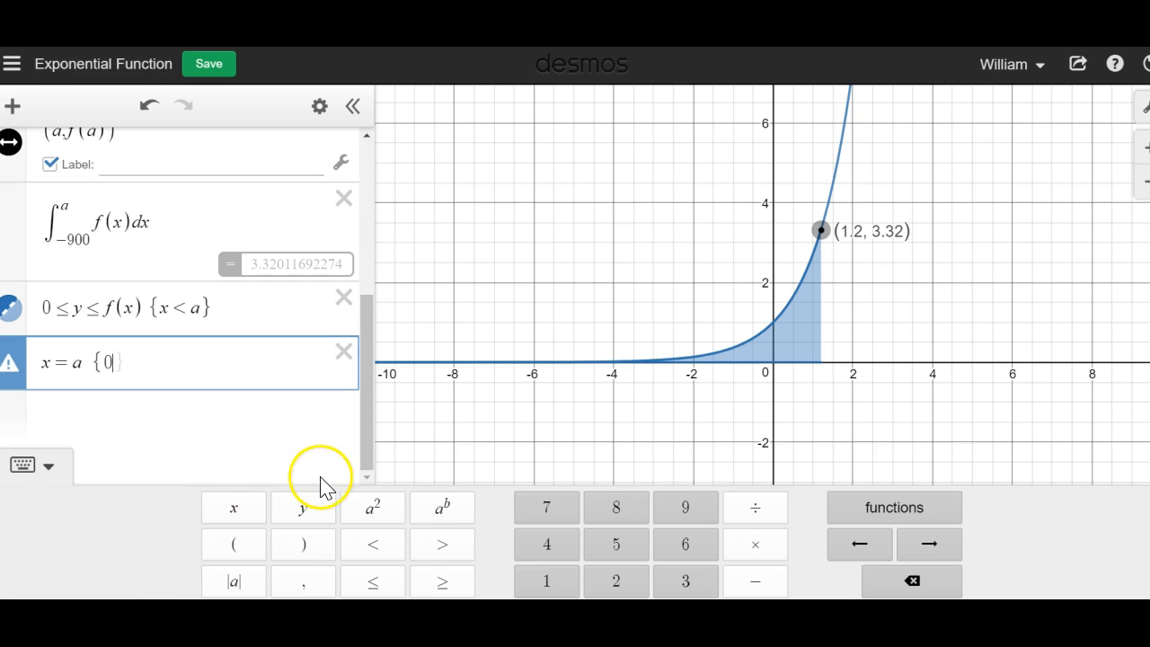
click(374, 548)
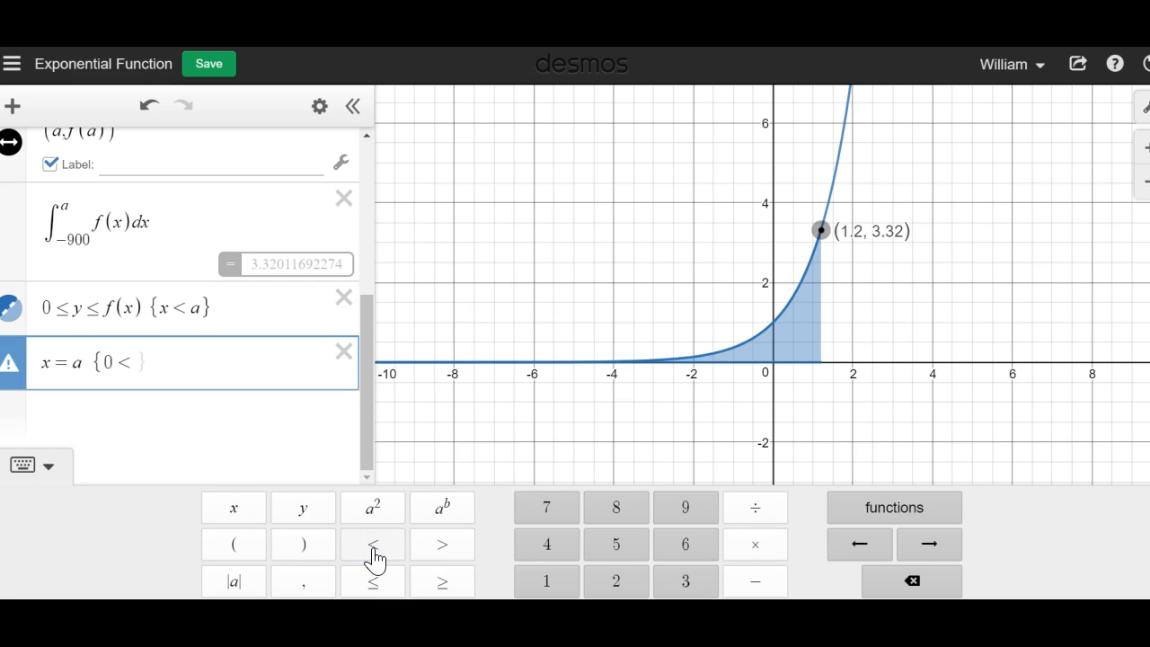
text(y)
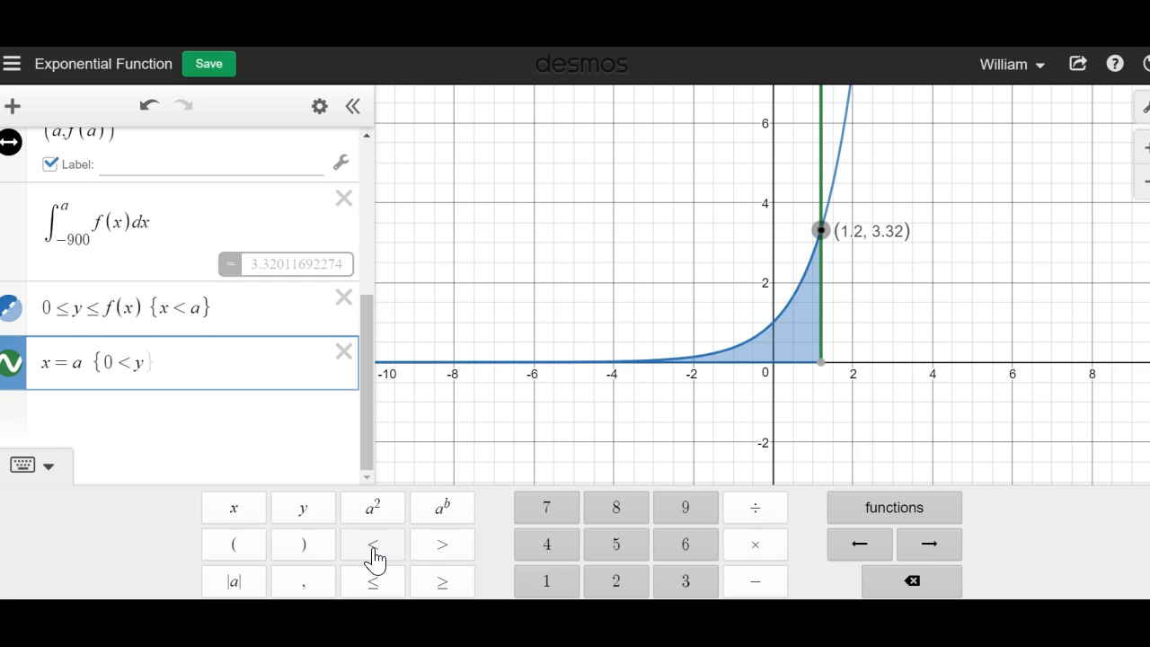
click(374, 557)
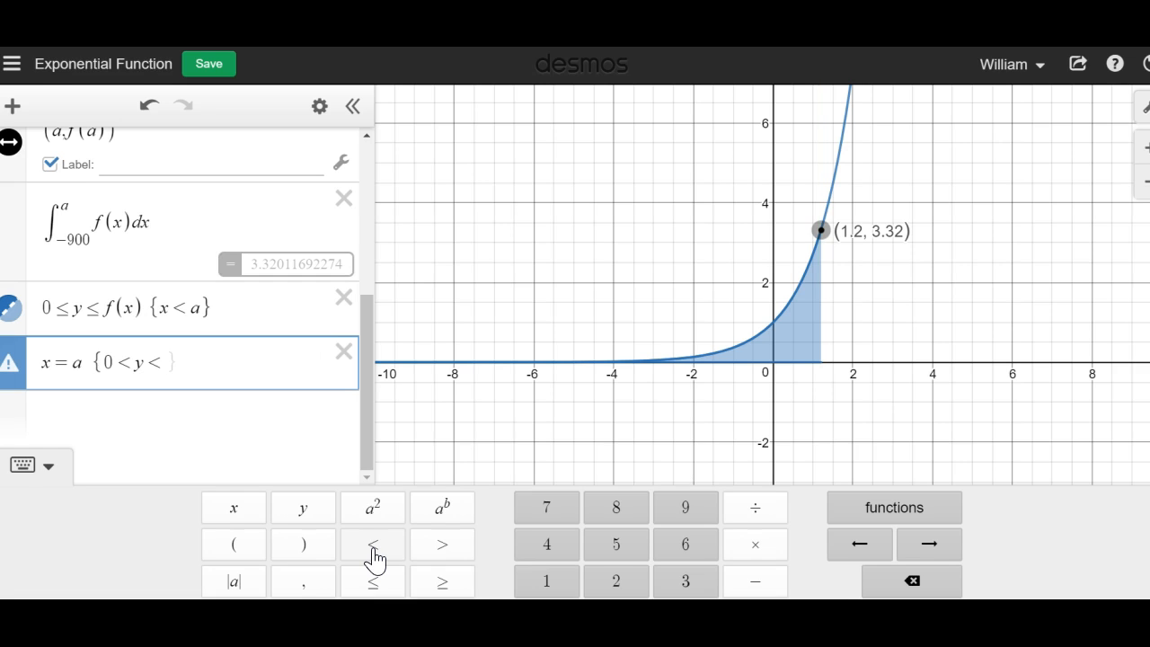
text(f(x)
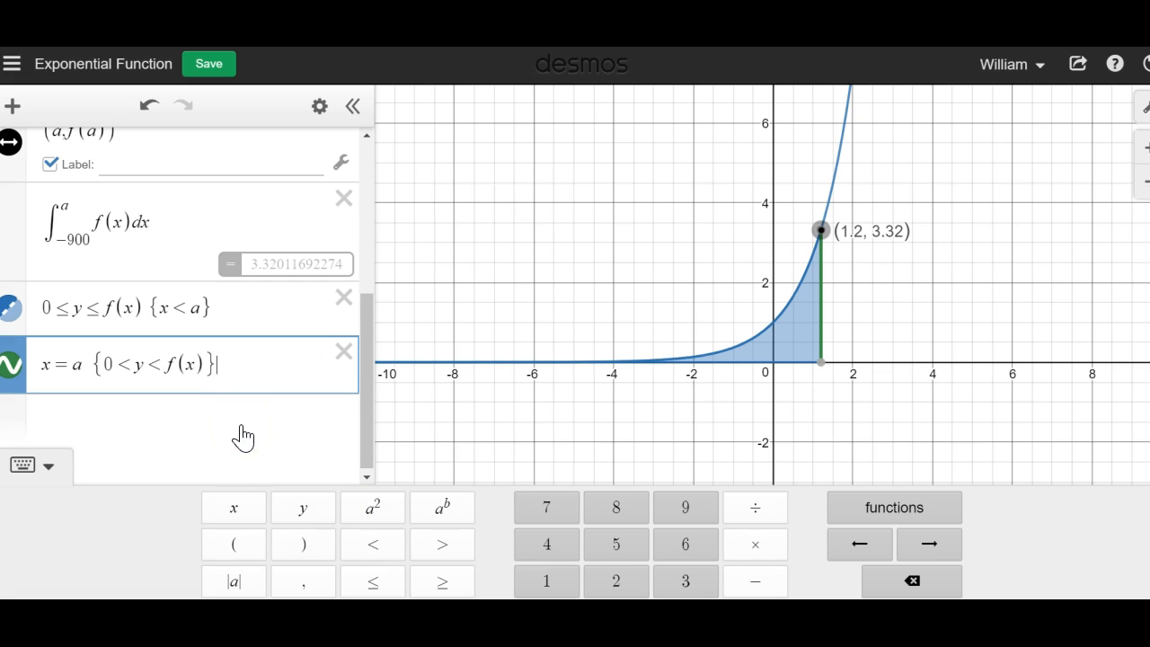
scroll(247, 398, up, 4)
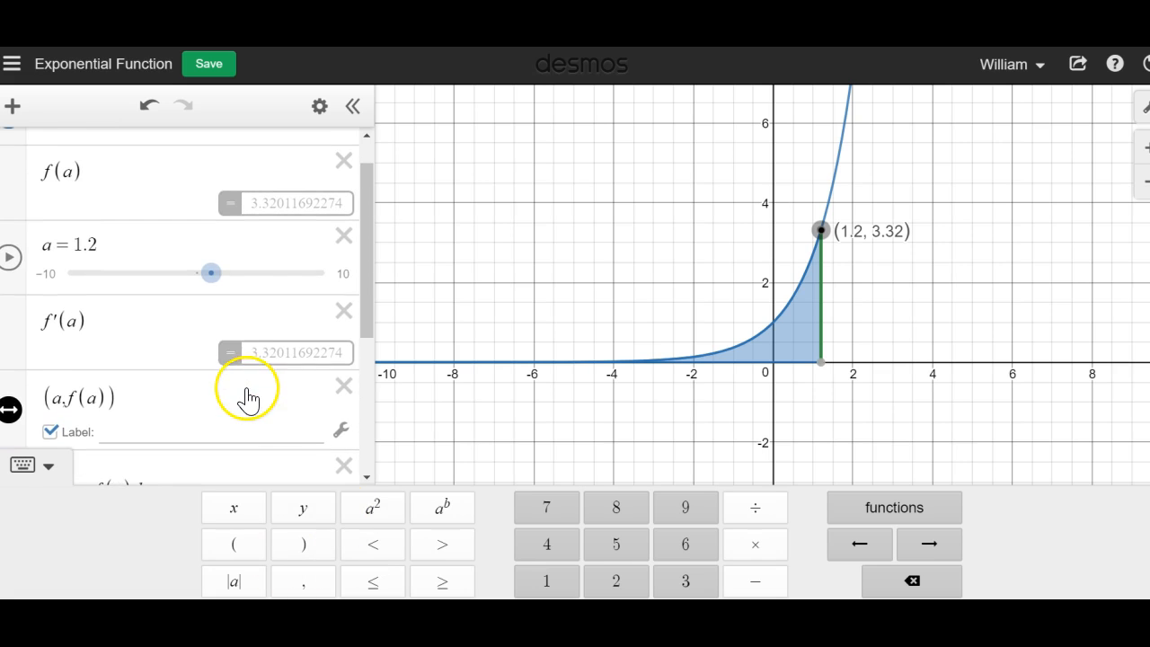
mouse_move(211, 274)
mouse_down()
mouse_move(173, 280)
mouse_move(230, 282)
mouse_move(218, 286)
mouse_up()
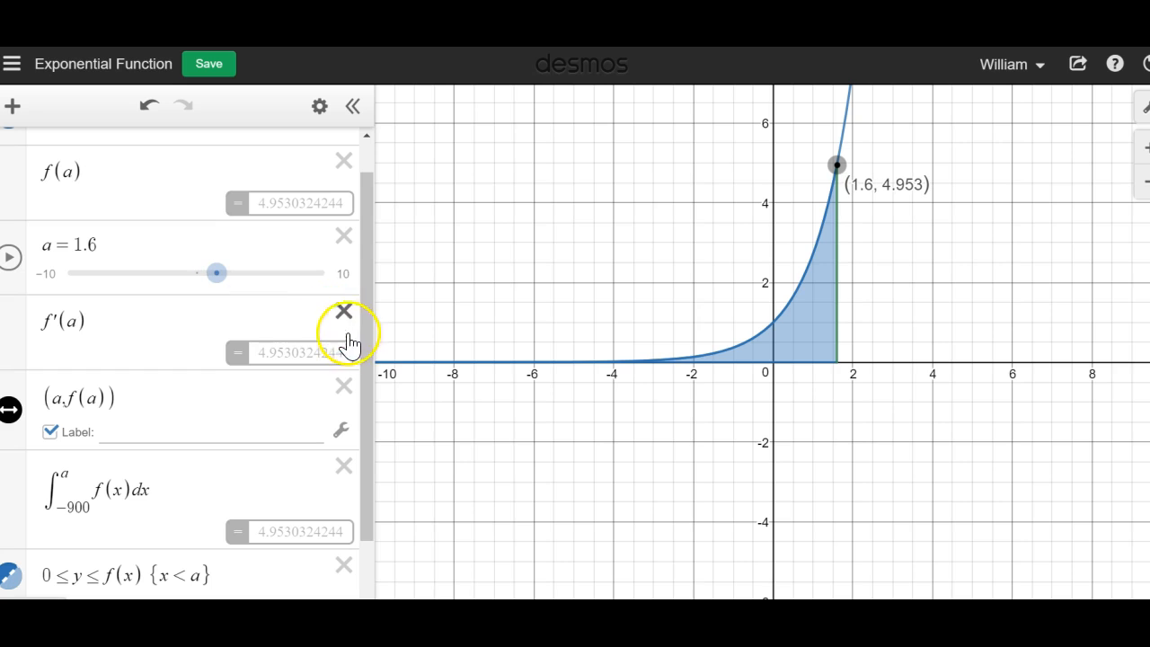
Change the colour of the vertical line x = a to blue.
drag(367, 349, 362, 472)
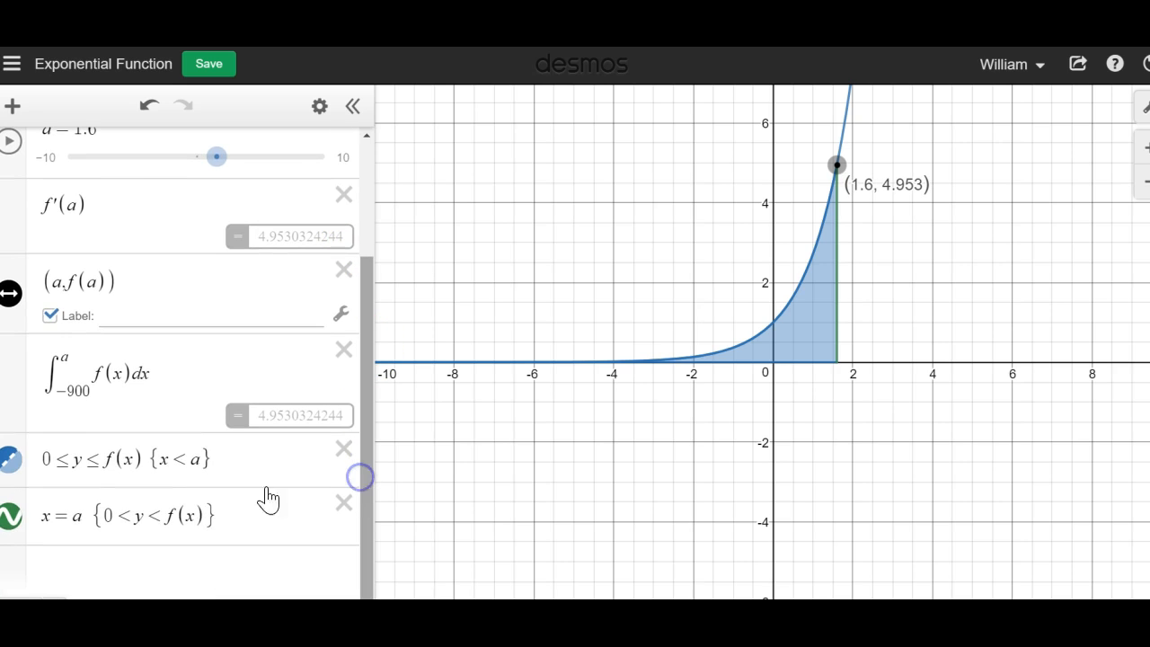
click(14, 521)
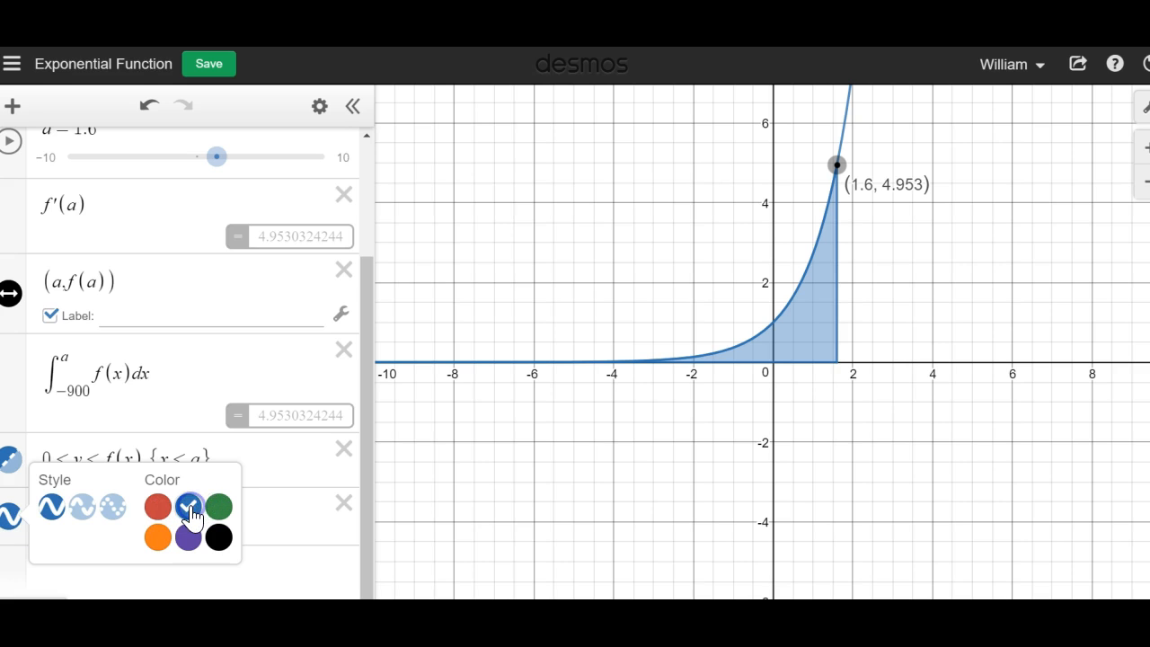
click(278, 556)
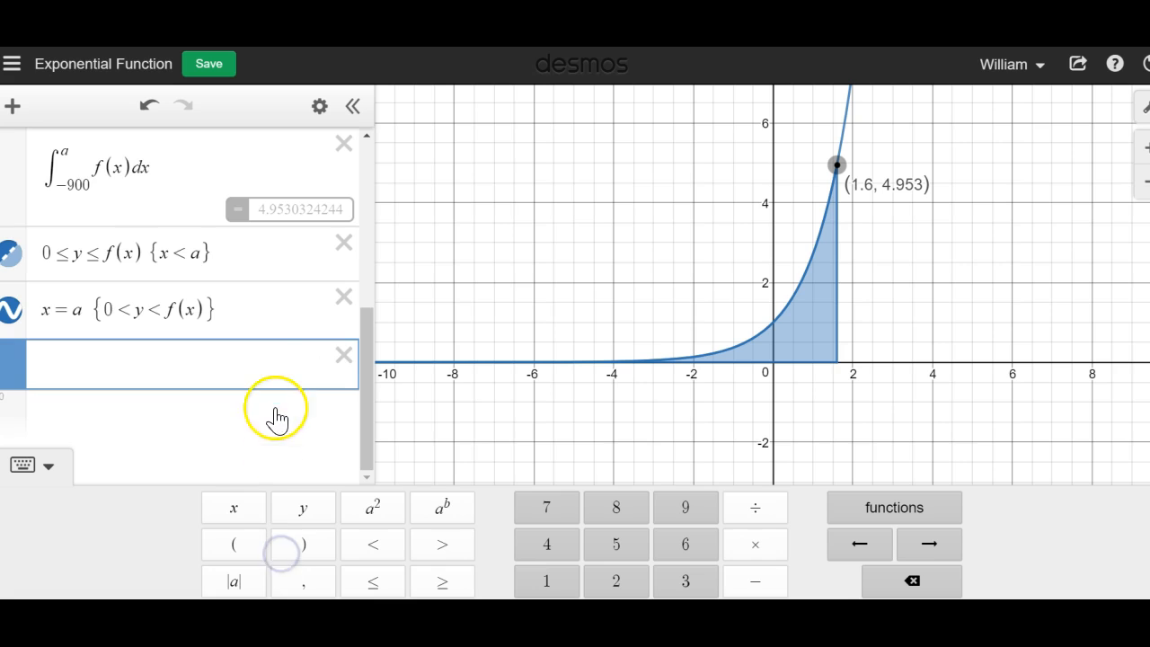
Move the slider for a to 1.1 to check how the point, line and shaded area follow.
scroll(277, 372, up, 3)
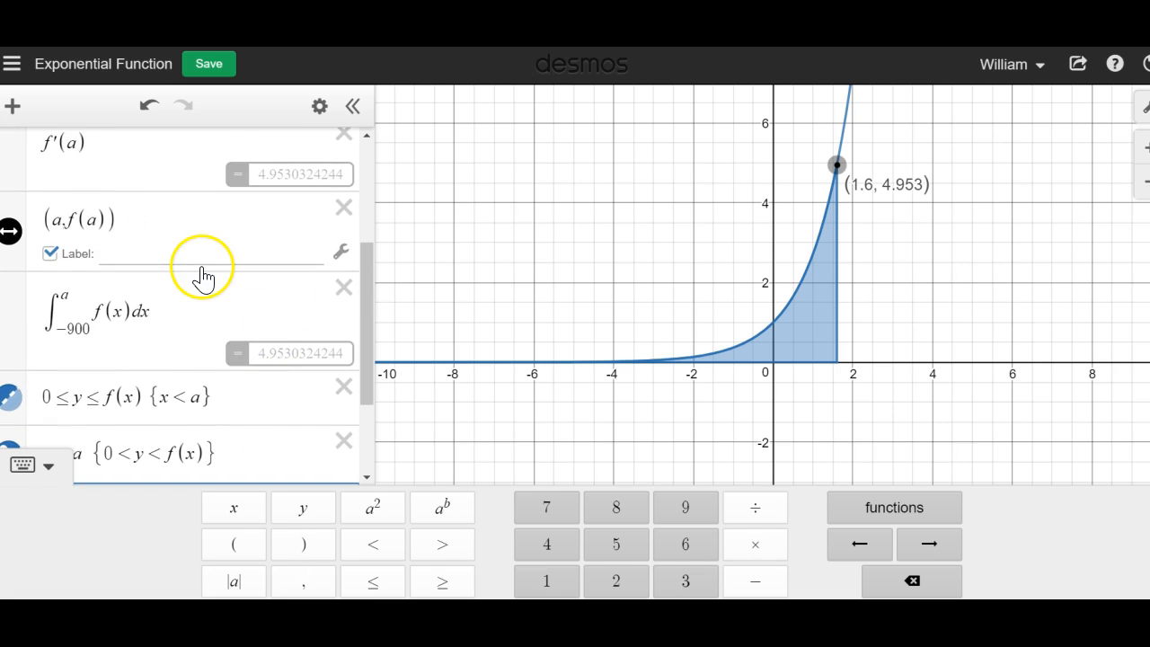
scroll(202, 278, up, 3)
mouse_move(221, 230)
mouse_down()
mouse_move(194, 228)
mouse_move(231, 231)
mouse_move(204, 230)
mouse_move(214, 232)
mouse_up()
click(364, 278)
drag(371, 289, 351, 200)
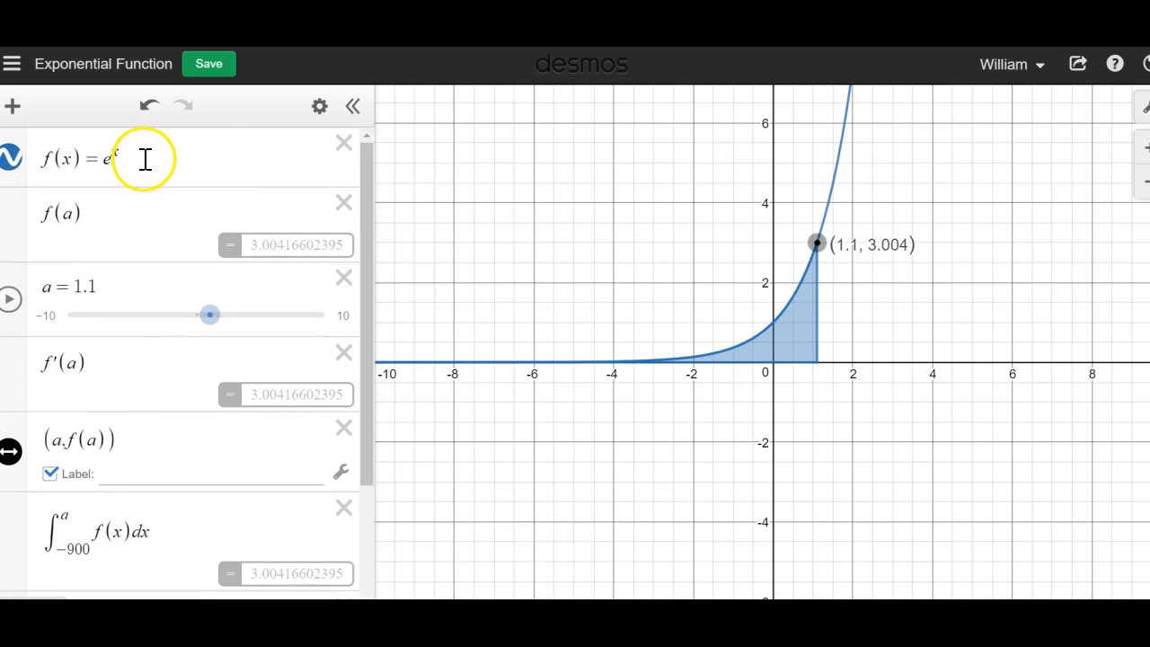
Redefine the function as f(x) = x^2.
drag(145, 159, 108, 158)
text(x)
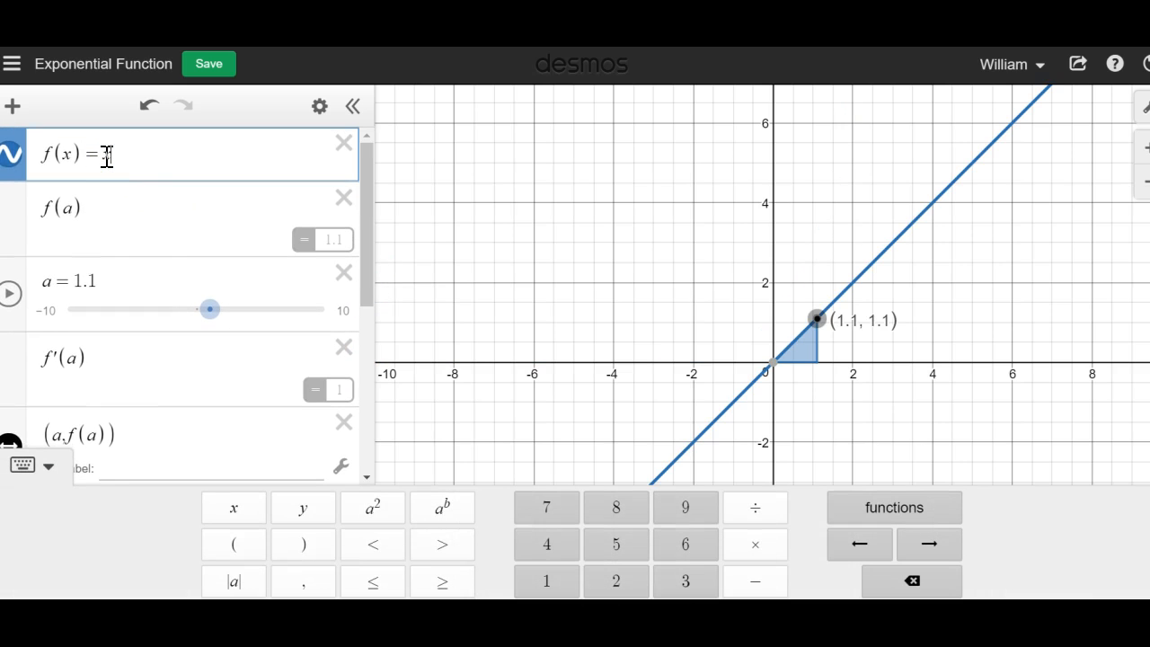
text(^2)
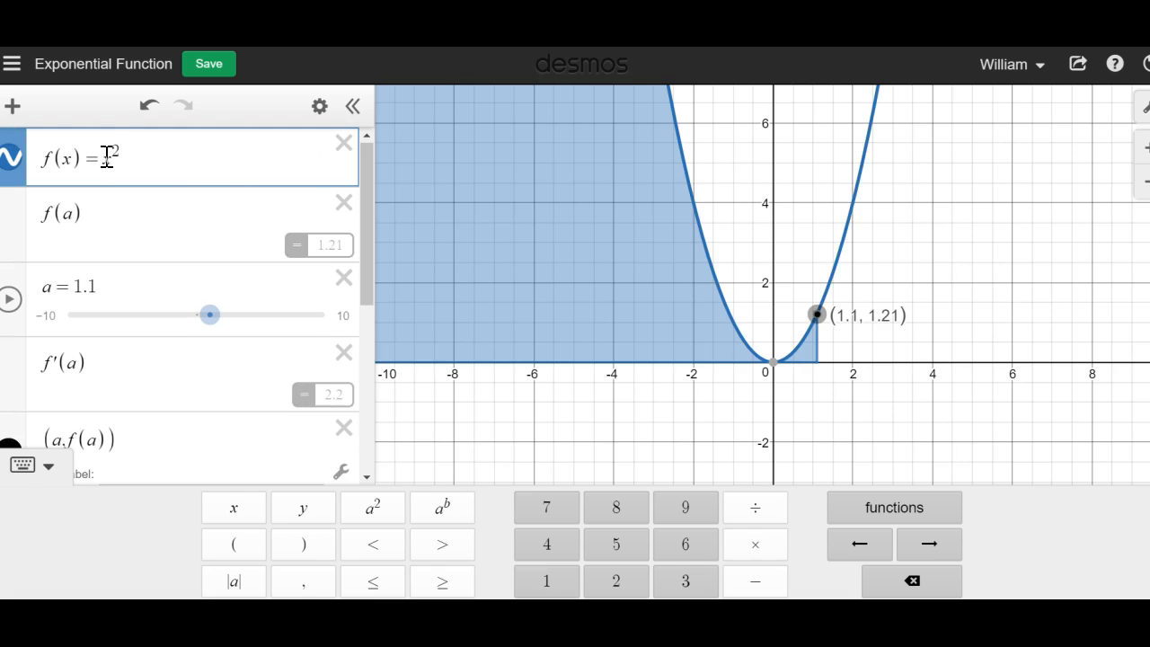
Set the lower limit of the integral of f(x) to 0.
drag(368, 261, 368, 335)
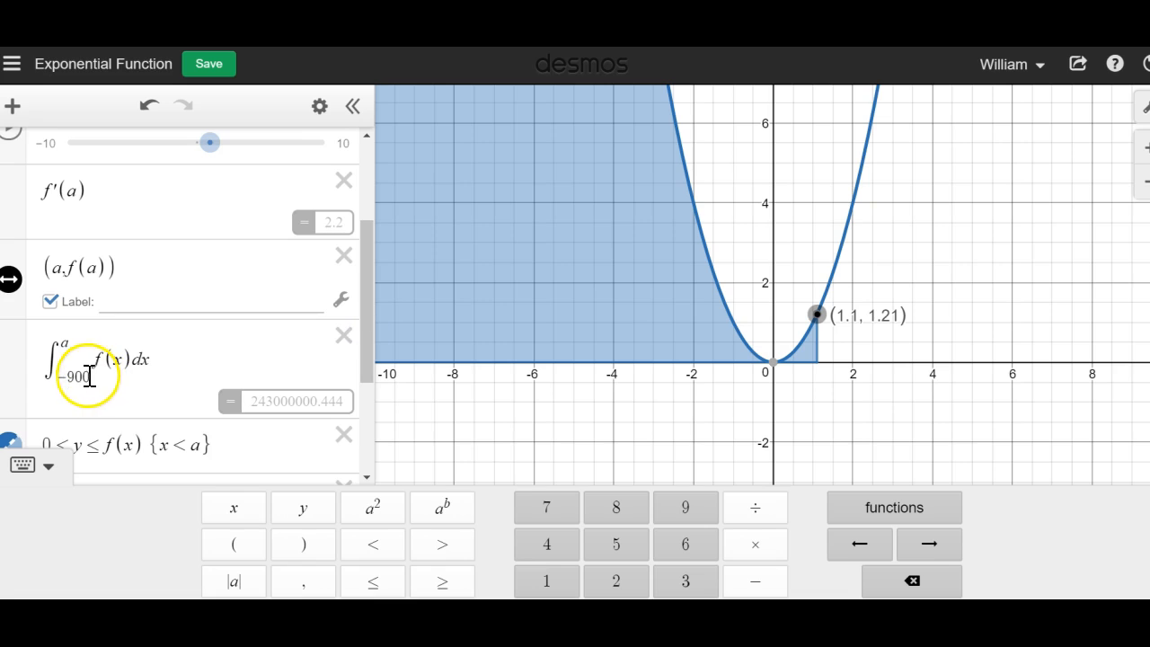
click(88, 377)
drag(78, 378, 66, 378)
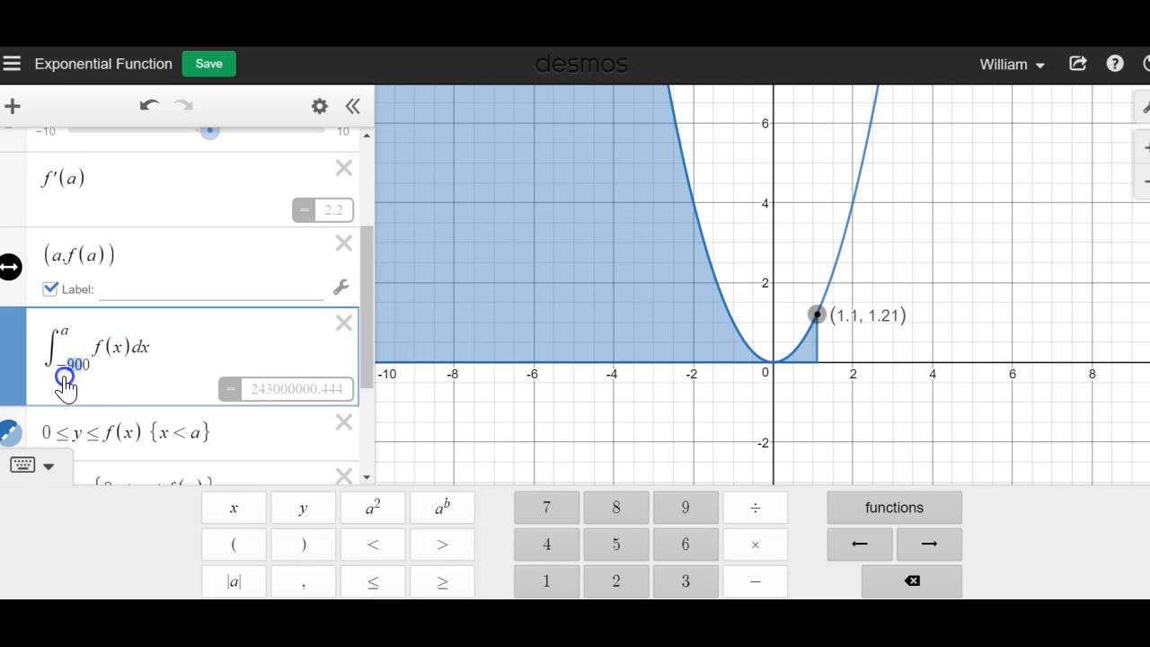
key(BackSpace)
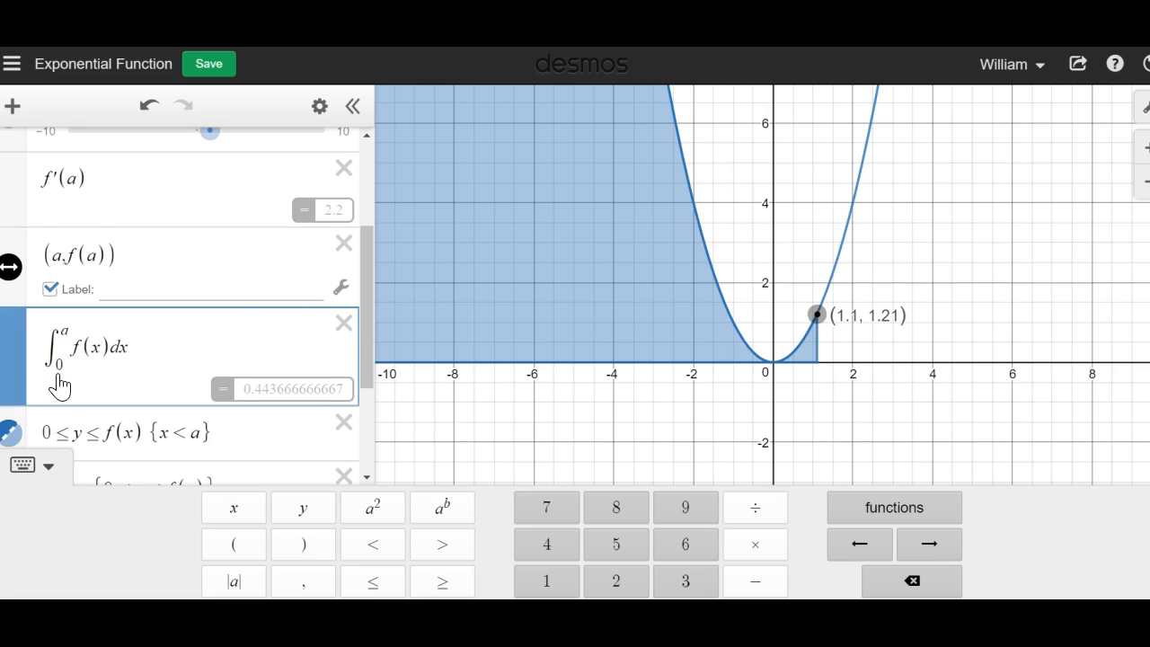
Extend the shaded region's restriction to 0 < x < a.
drag(366, 348, 368, 424)
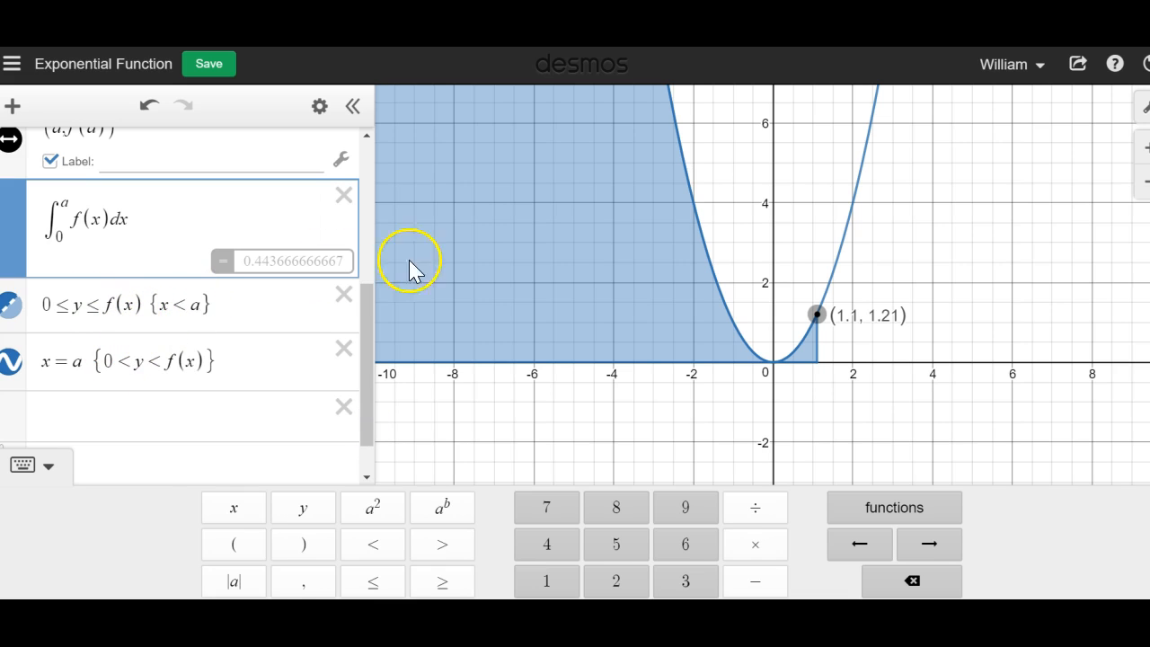
click(162, 303)
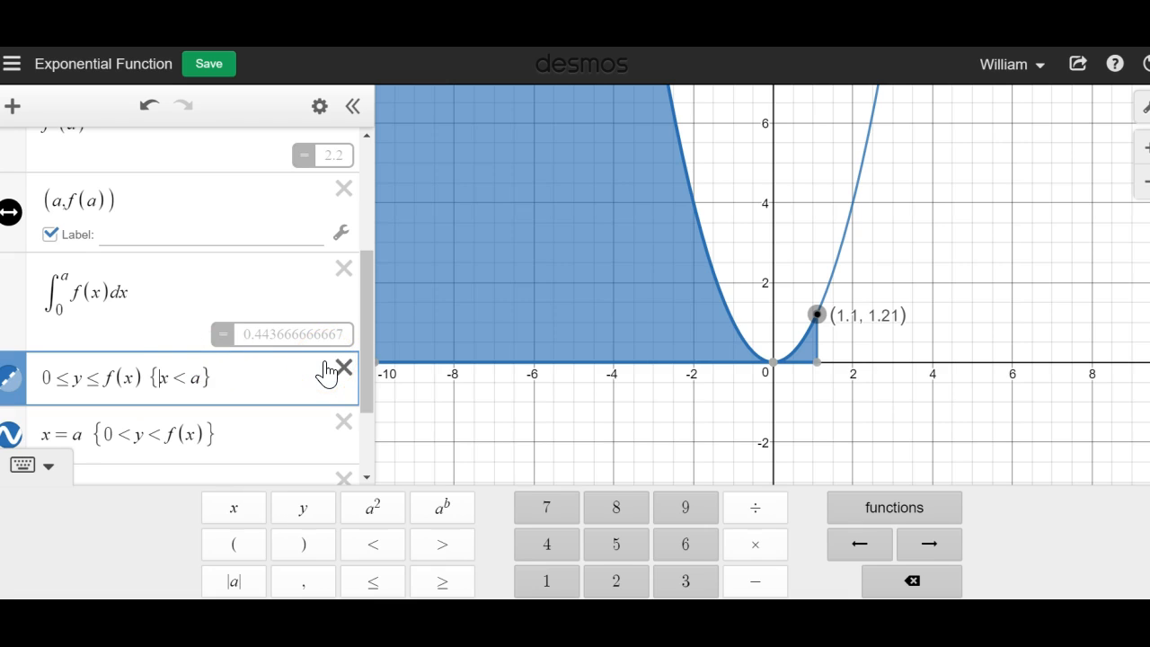
text(0 <)
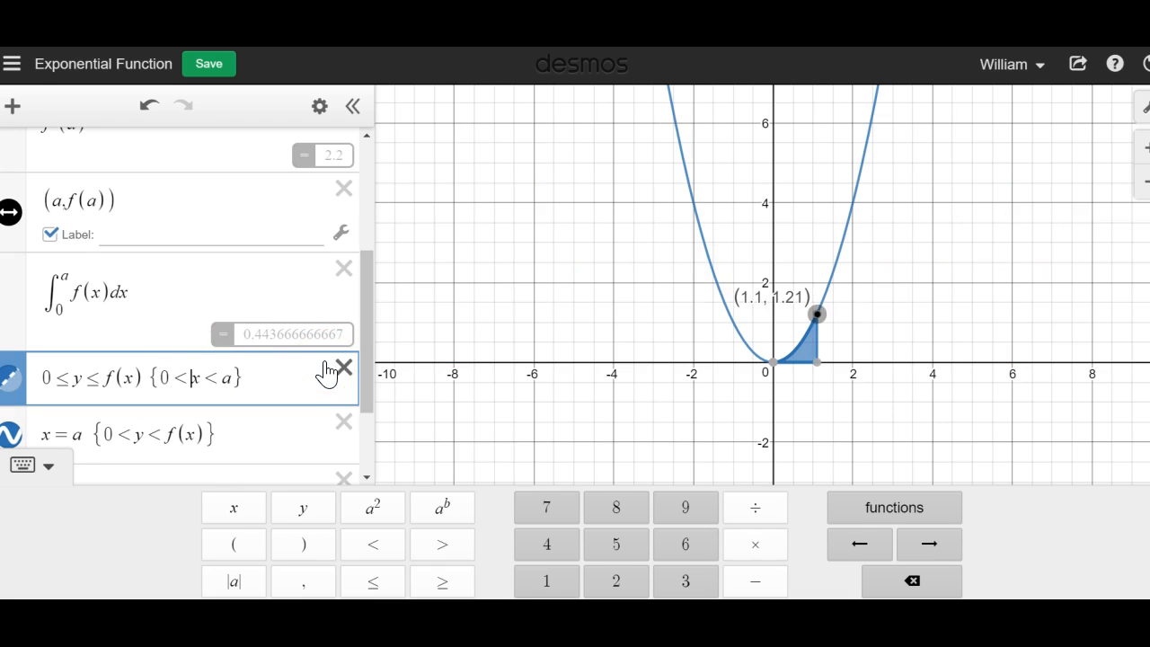
Try the slider for a at 1.8 to check the shading, and undo that slider change.
drag(370, 327, 354, 269)
mouse_move(216, 278)
mouse_down()
mouse_move(257, 283)
mouse_move(211, 283)
mouse_move(246, 282)
mouse_move(227, 282)
mouse_up()
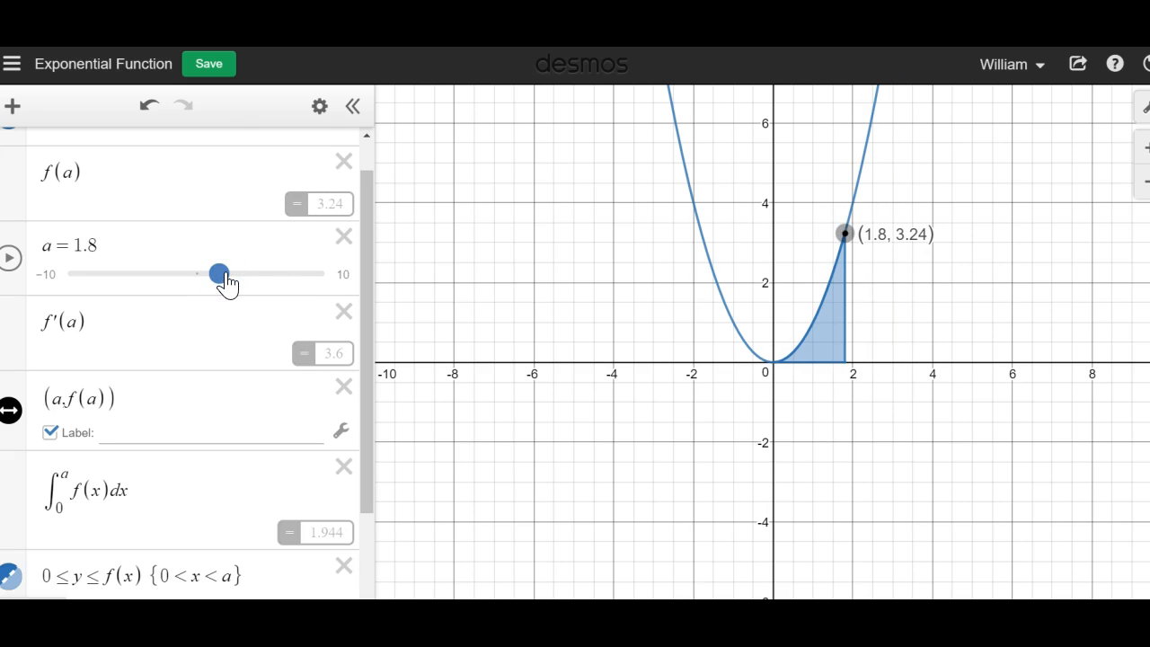
key(ctrl+z)
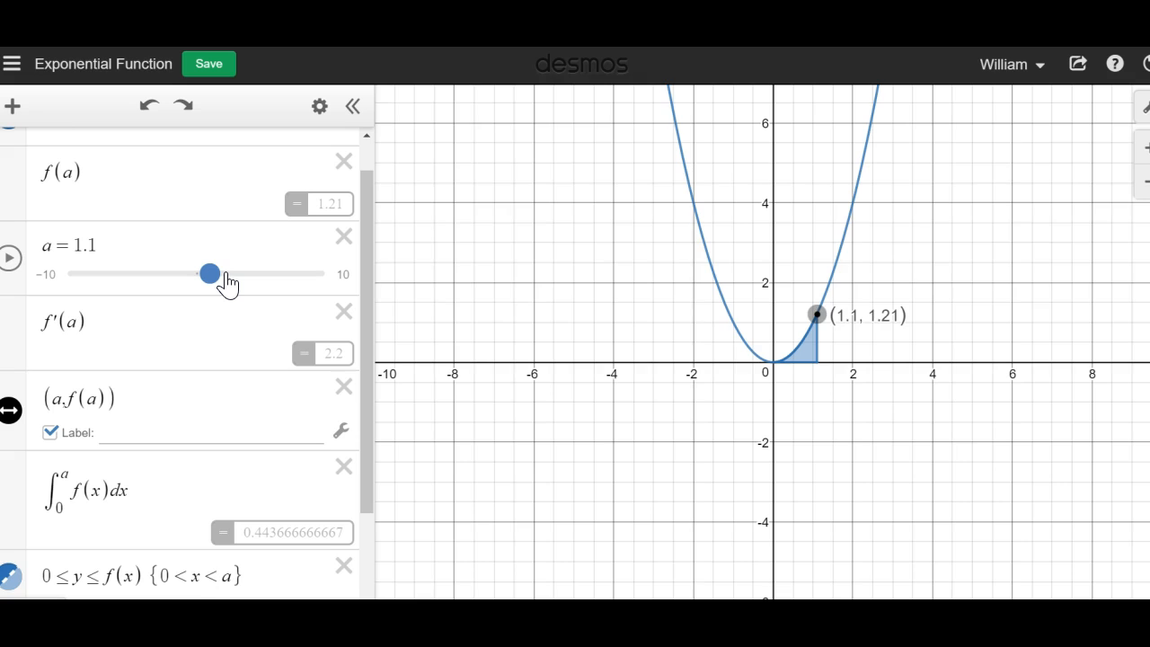
Undo the x^2 changes to restore f(x) = e^x, its -900 integral limit and x < a shading, and set slider a to 1.2.
key(ctrl+z)
key(ctrl+z)
key(ctrl+z)
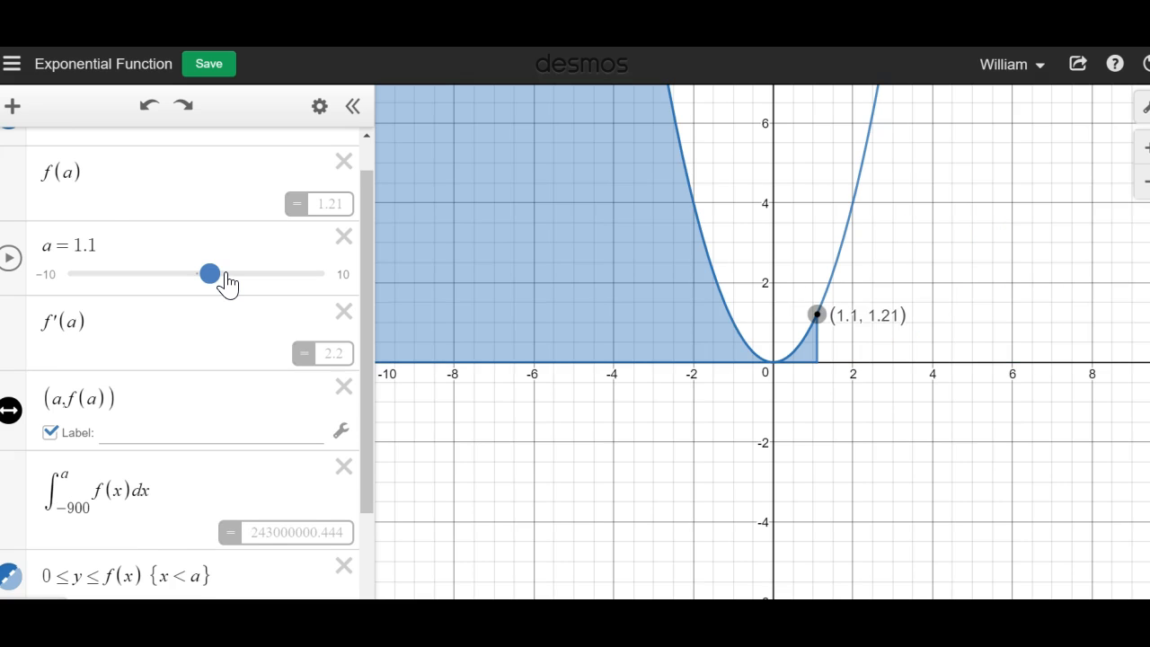
key(ctrl+z)
key(ctrl+z)
key(ctrl+z)
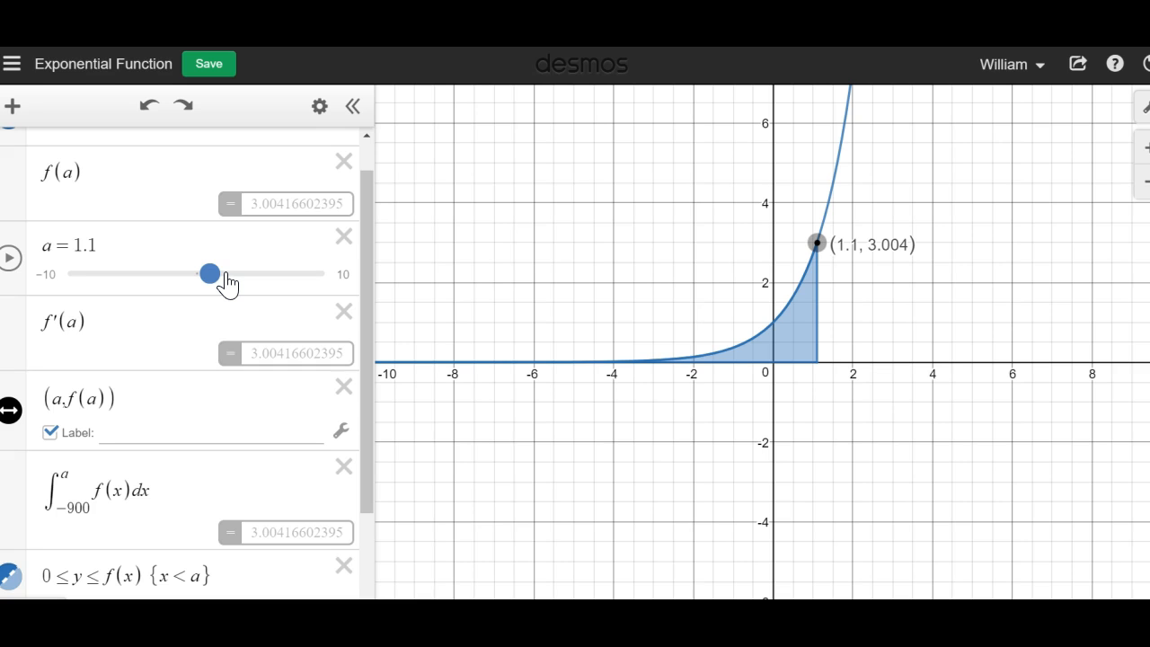
mouse_move(211, 274)
mouse_down()
mouse_move(186, 274)
mouse_move(217, 274)
mouse_move(194, 275)
mouse_move(211, 285)
mouse_up()
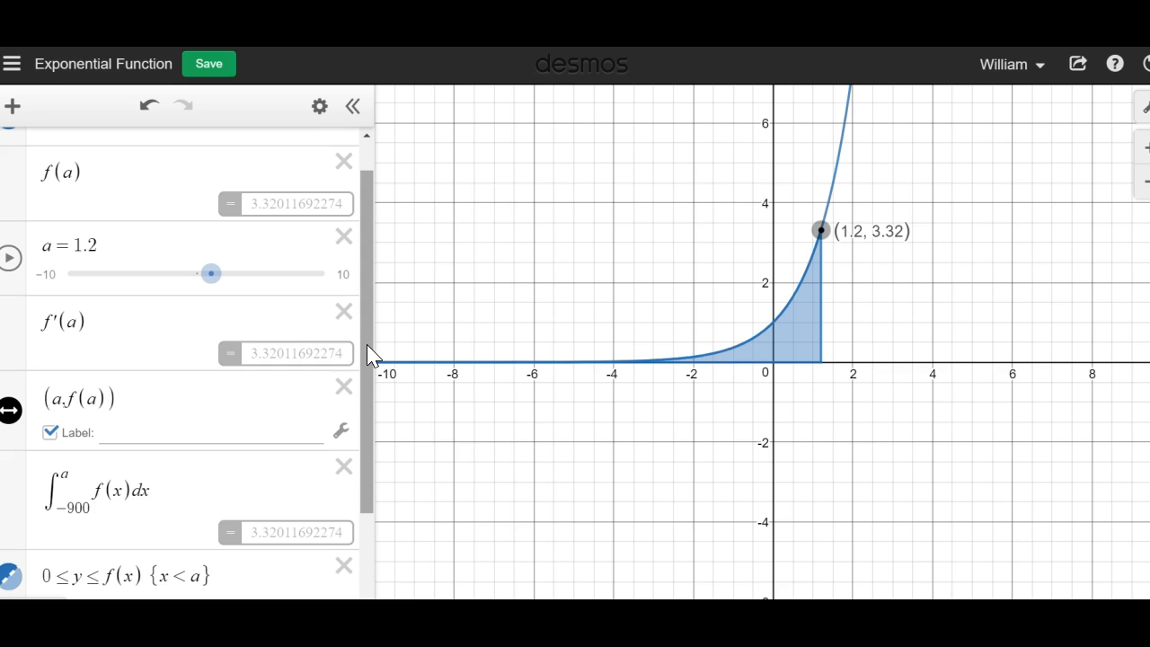
Add the point-slope template y - y = m(x - x) as a new expression below the vertical segment's expression.
drag(366, 345, 367, 470)
click(257, 513)
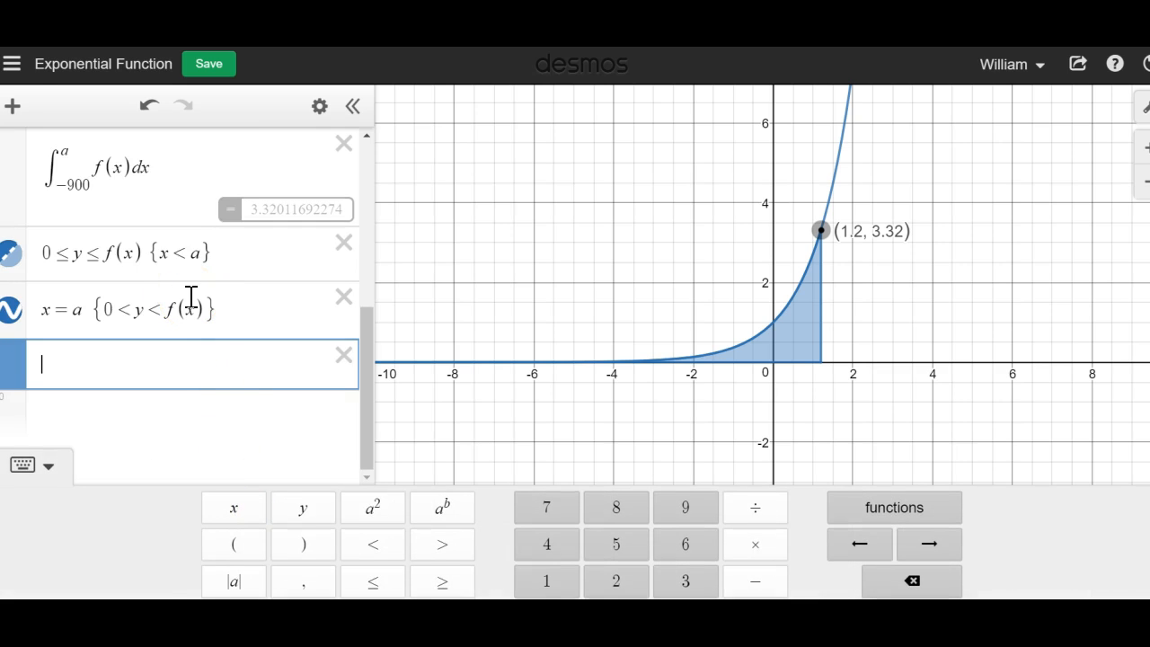
text(y-y=m(x-x)
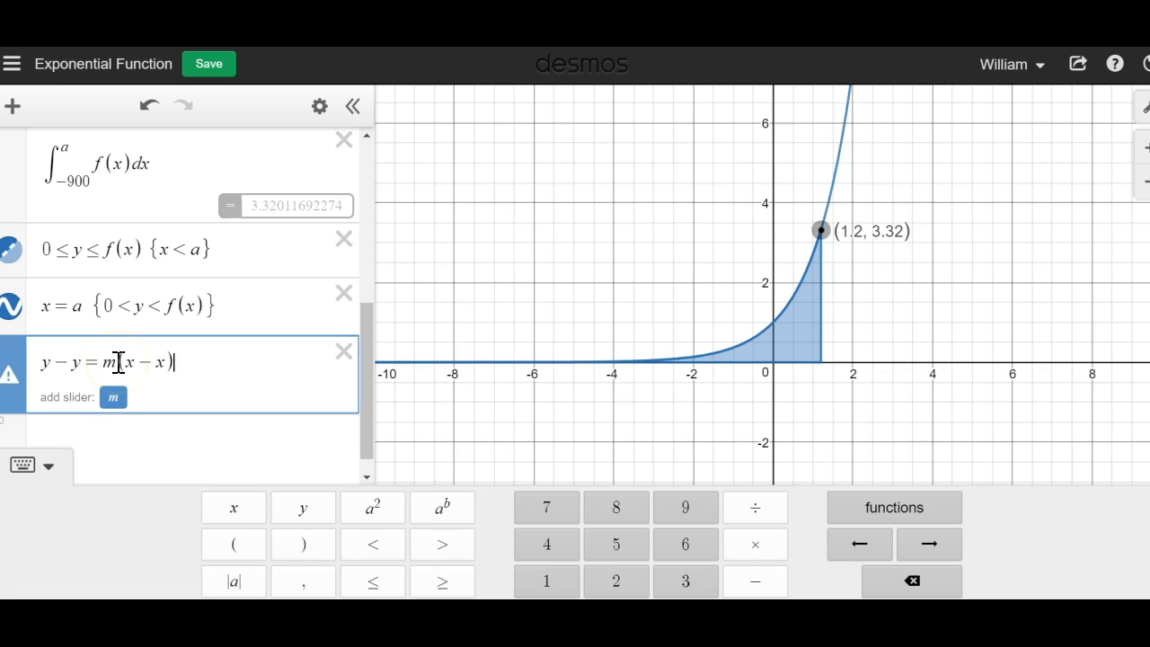
Replace the slope m in the point-slope expression with f'(a).
drag(118, 362, 106, 362)
text(f)
text(''d)
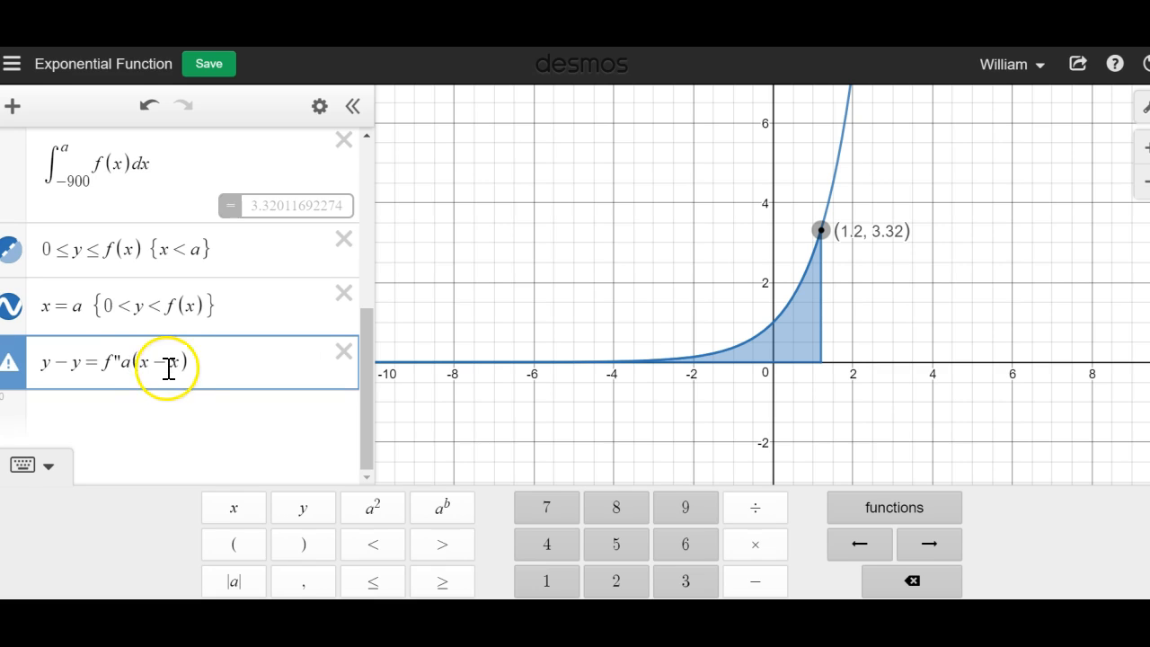
key(BackSpace)
key(BackSpace)
key(BackSpace)
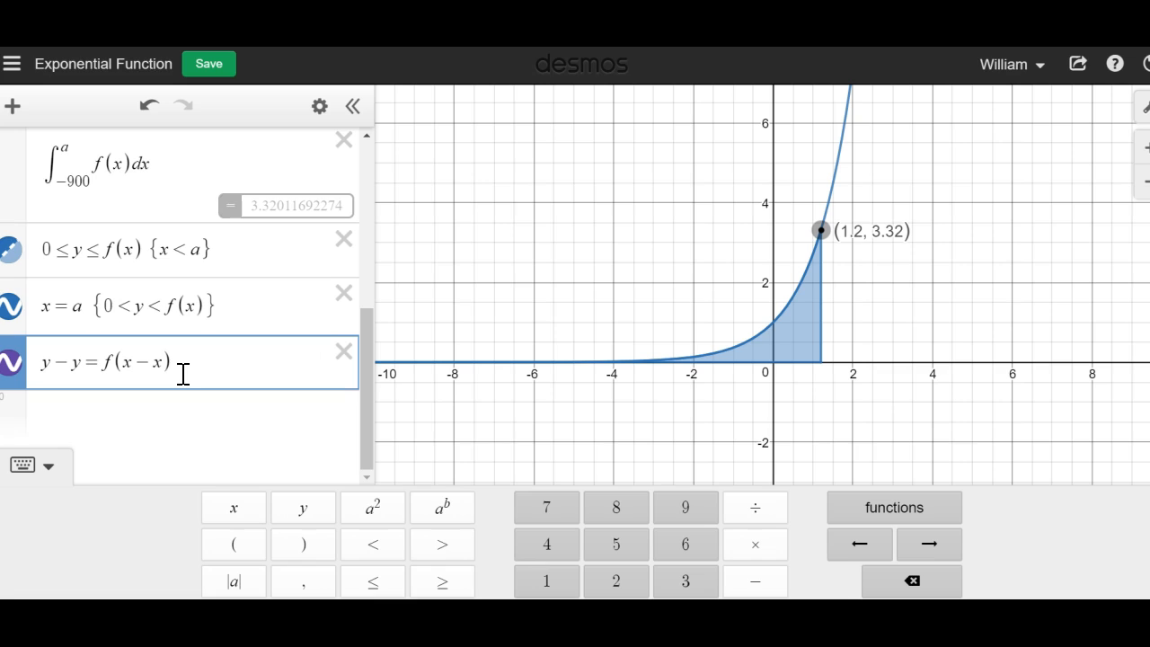
text('(a))
Substitute a for the first x and f(a) for the first y, making the tangent line f(a) - y = f'(a)(a - x).
click(167, 367)
click(167, 367)
text(a)
click(115, 368)
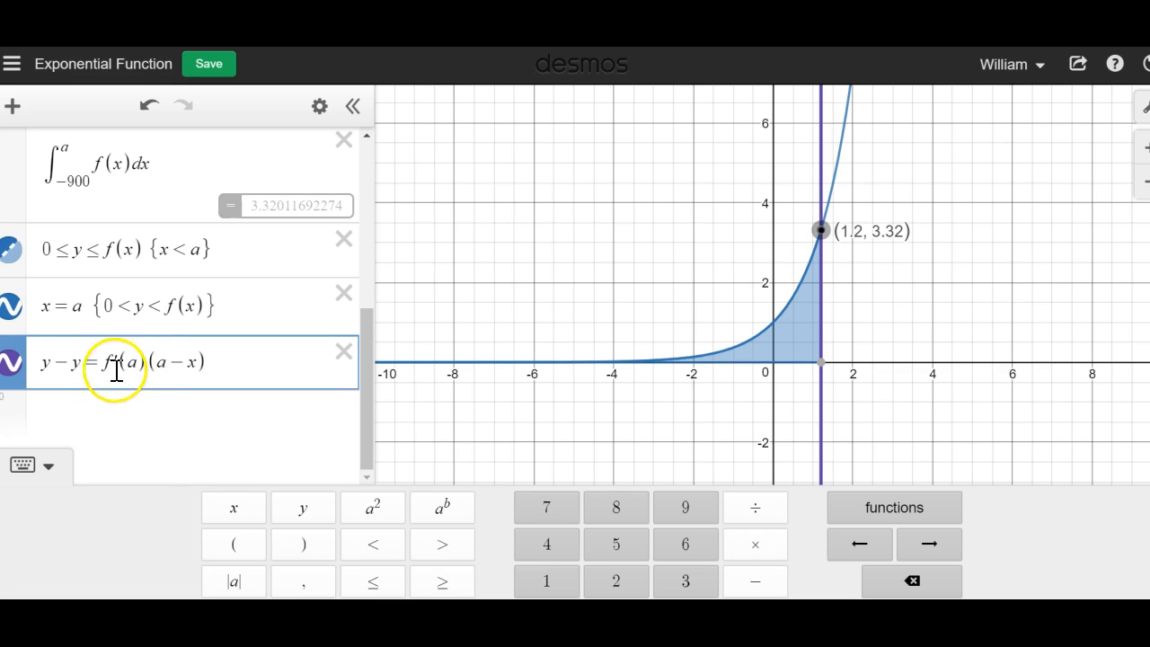
drag(55, 360, 46, 366)
text(f(a))
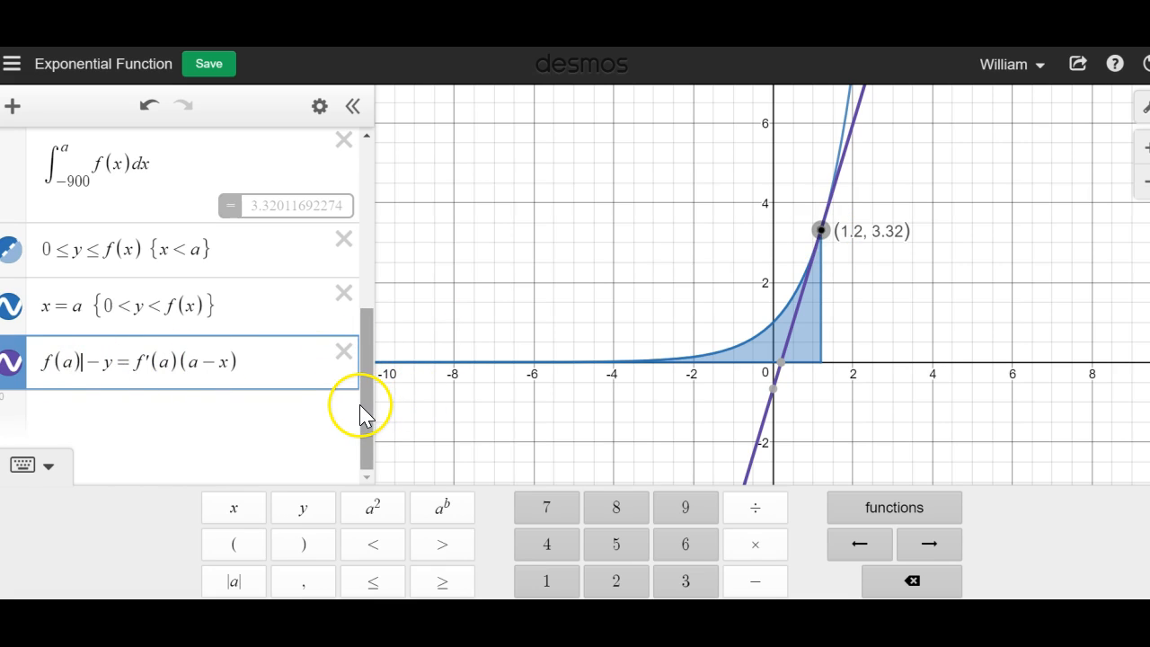
Move slider a to -0.5 to check how the tangent line follows the curve.
drag(366, 410, 329, 258)
click(208, 294)
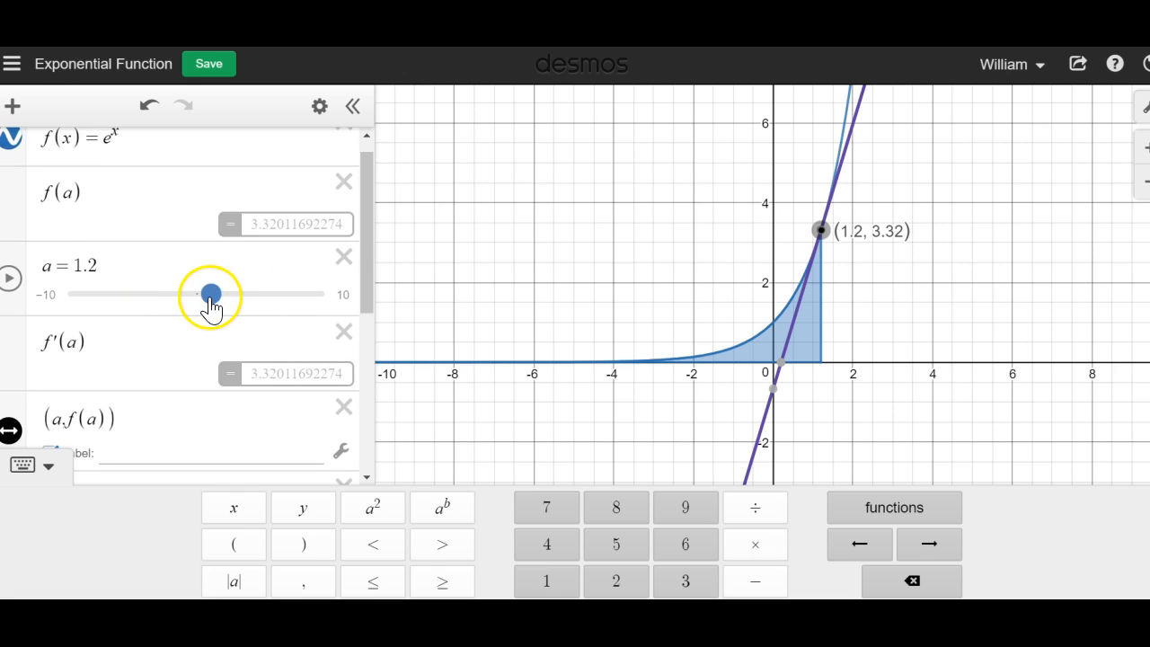
mouse_move(215, 308)
mouse_down()
mouse_move(162, 314)
mouse_move(213, 318)
mouse_move(186, 322)
mouse_move(214, 329)
mouse_move(190, 317)
mouse_up()
Try the tangent line on f(x) = x^3 with slider a at -1.
drag(133, 146, 102, 151)
text(x)
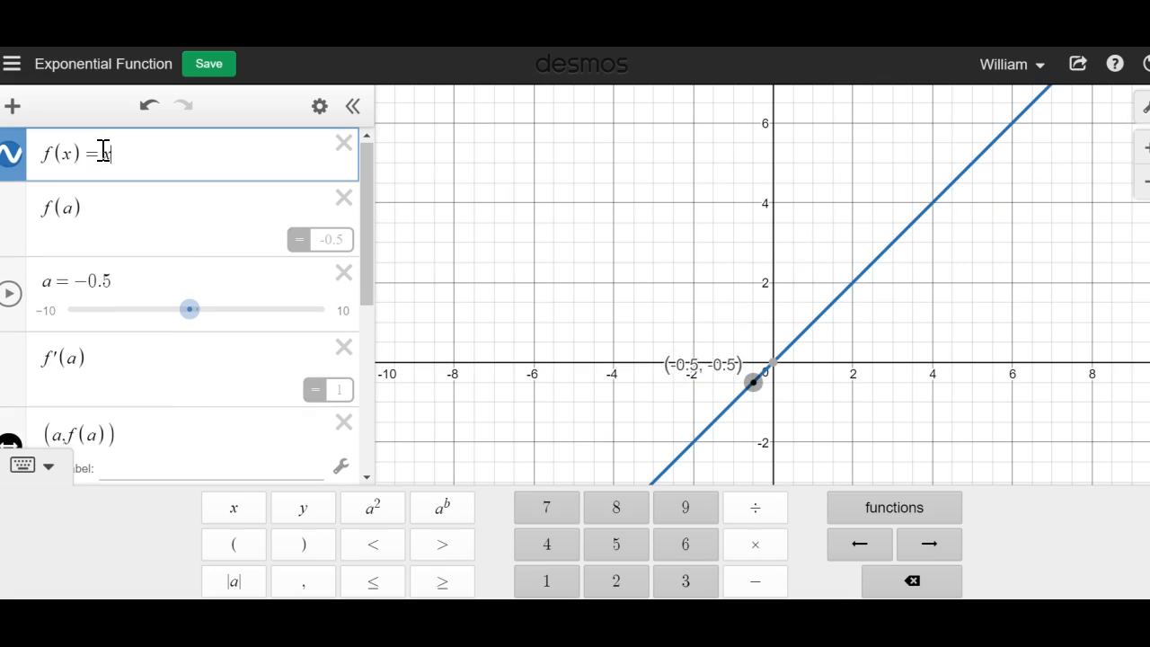
text(^3)
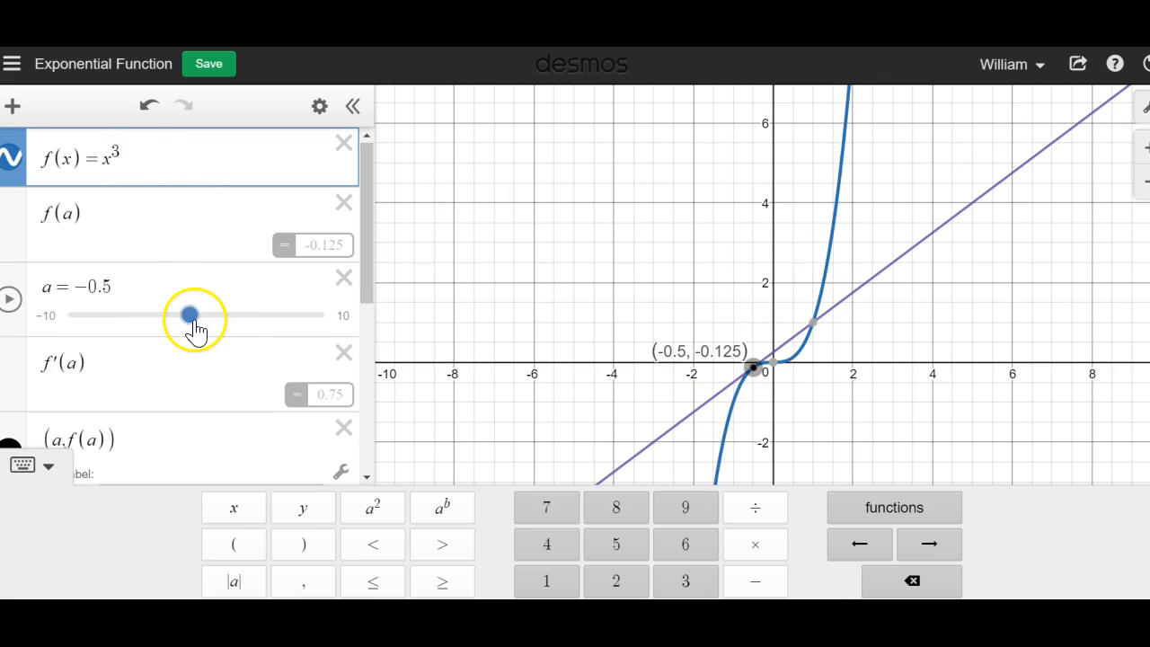
mouse_move(189, 316)
mouse_down()
mouse_move(170, 326)
mouse_move(222, 325)
mouse_move(186, 331)
mouse_up()
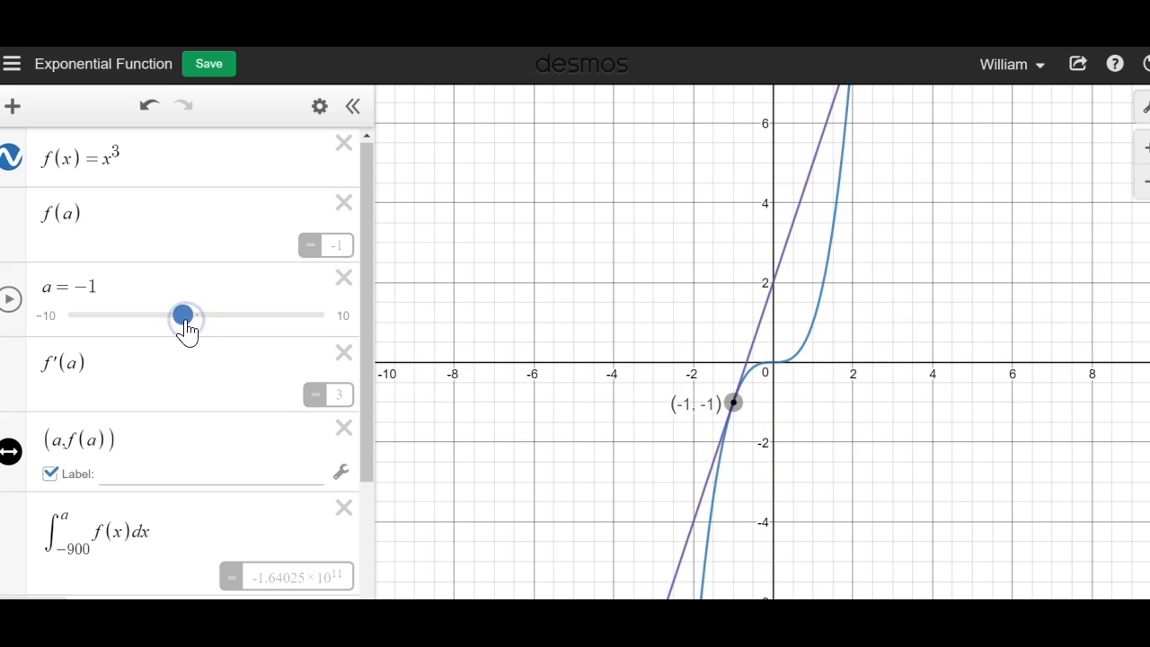
Undo the x^3 trial to restore f(x) = e^x, and set slider a to 0.4.
key(ctrl+z)
key(ctrl+z)
key(ctrl+z)
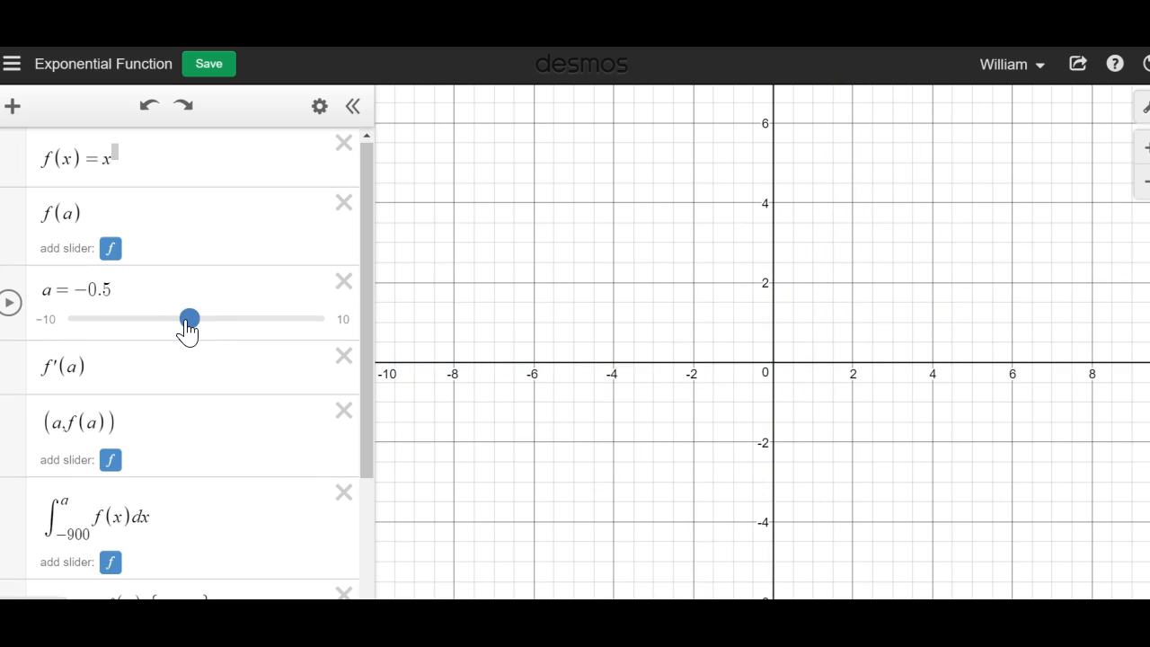
key(ctrl+z)
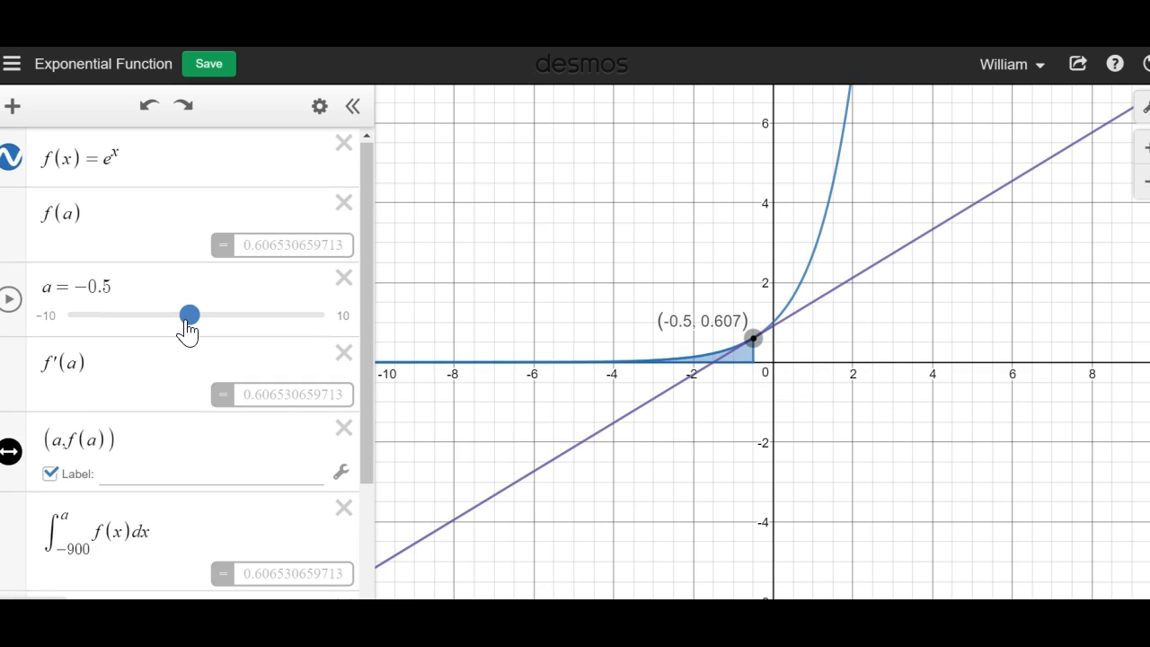
mouse_move(186, 330)
mouse_down()
mouse_move(221, 333)
mouse_move(198, 327)
mouse_up()
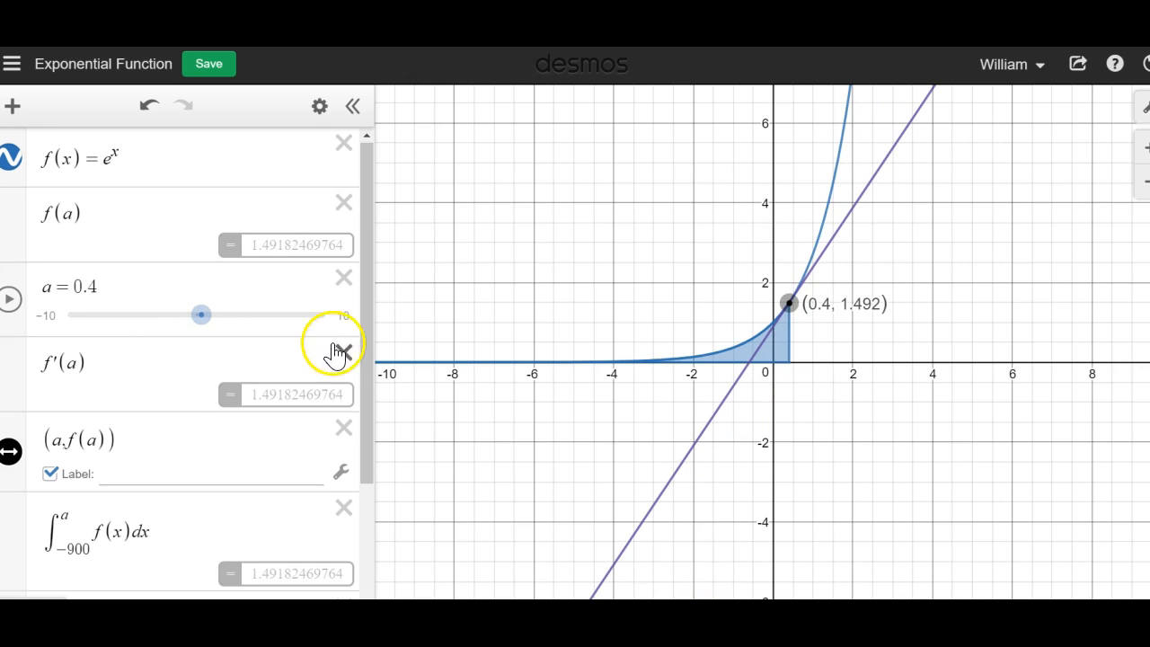
Hide the tangent line, the vertical segment at x = a and the shaded region under the curve.
drag(367, 351, 358, 516)
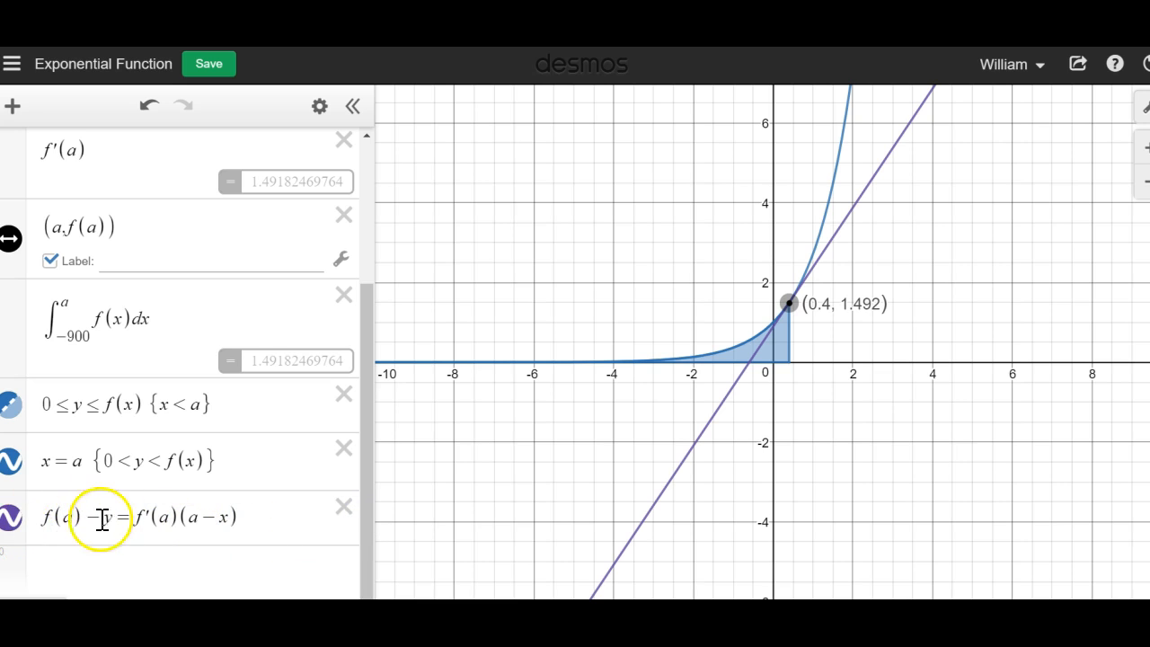
click(13, 526)
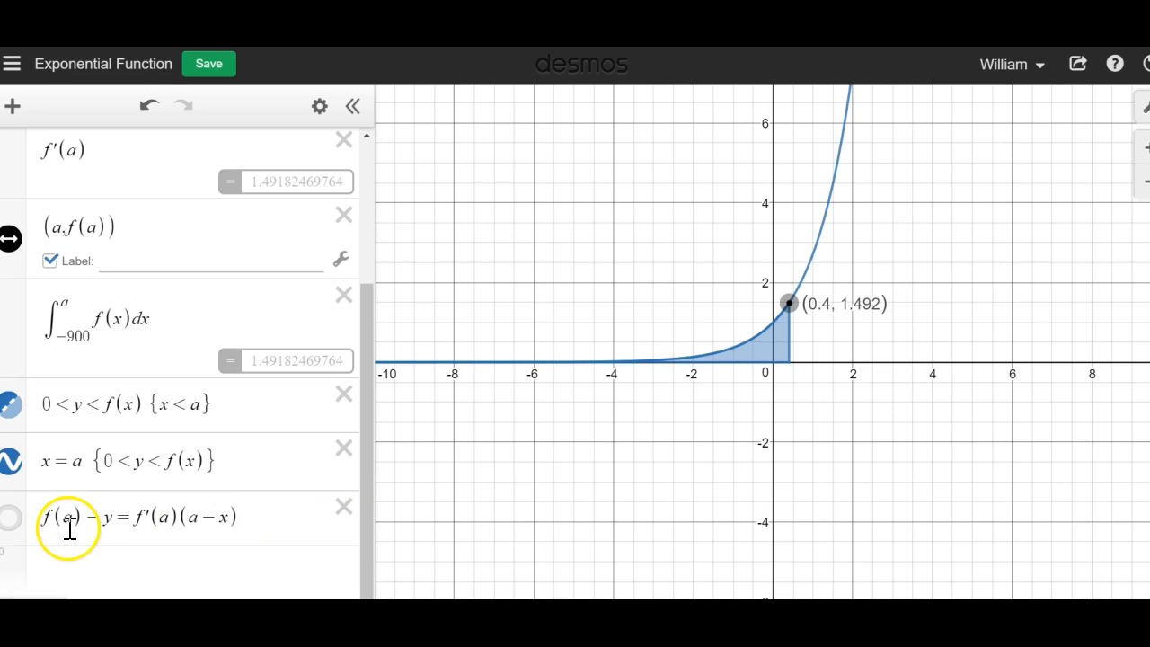
click(14, 520)
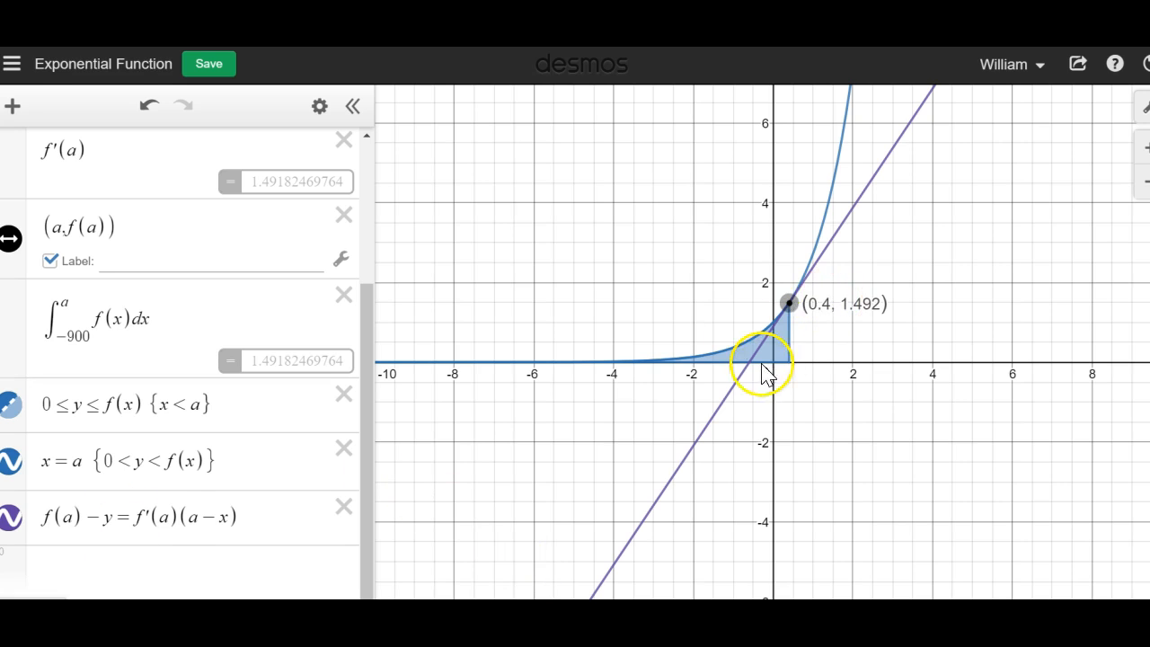
click(9, 521)
click(14, 465)
click(11, 405)
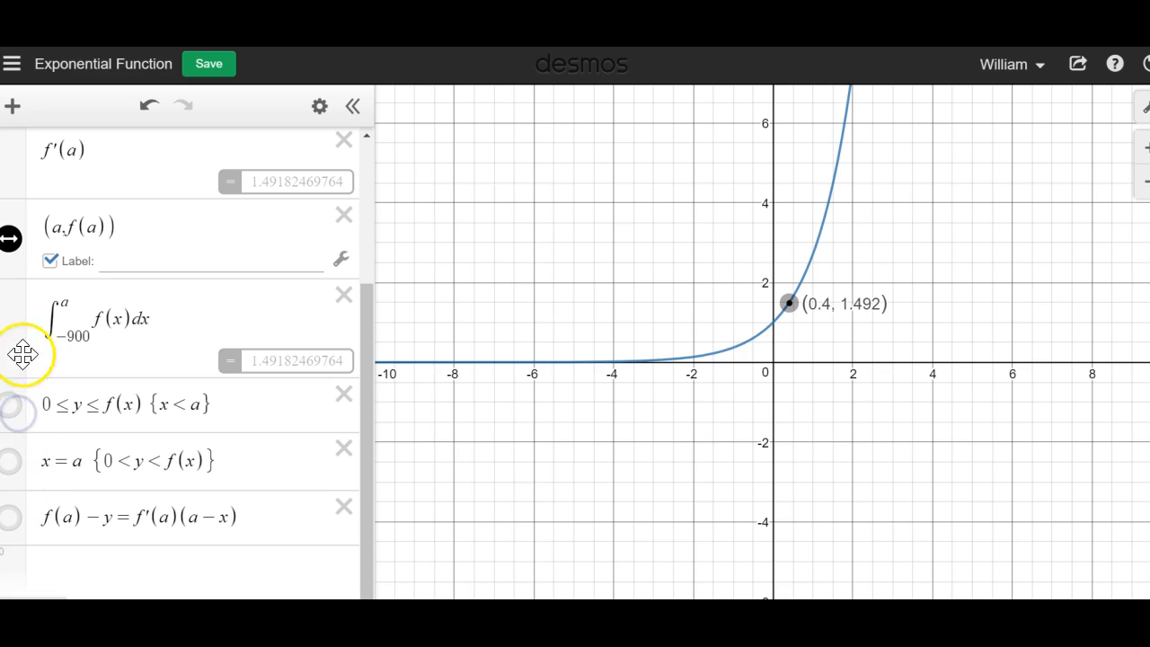
click(11, 241)
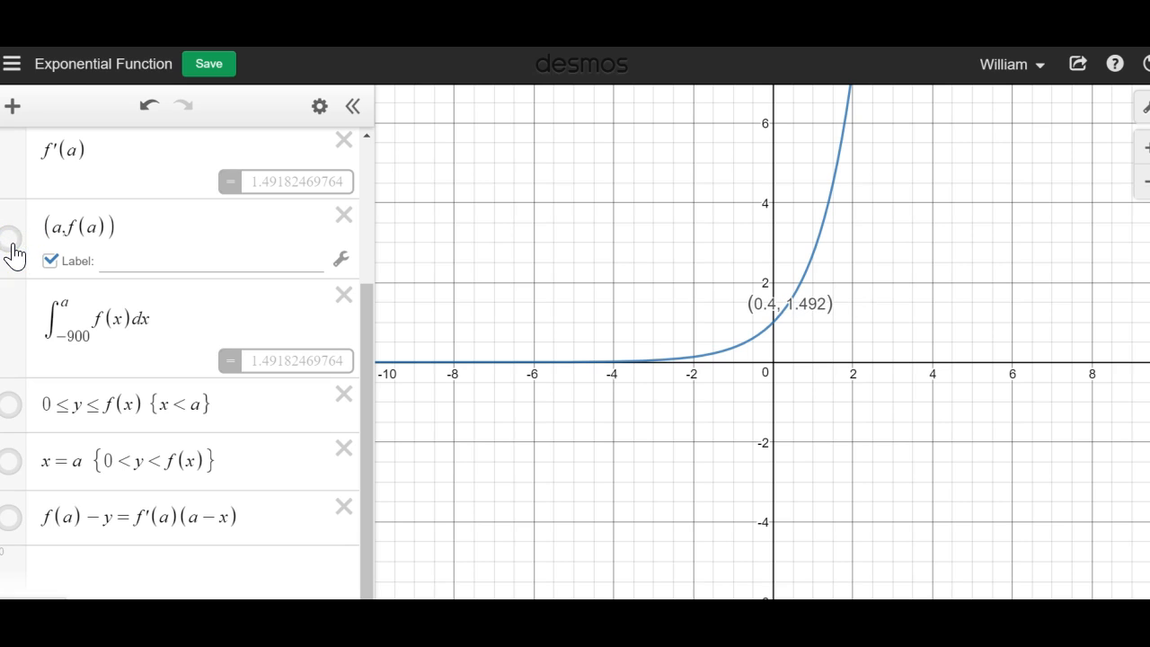
click(12, 243)
Define g(x) = ln x in a new expression at the end of the list.
scroll(14, 255, up, 2)
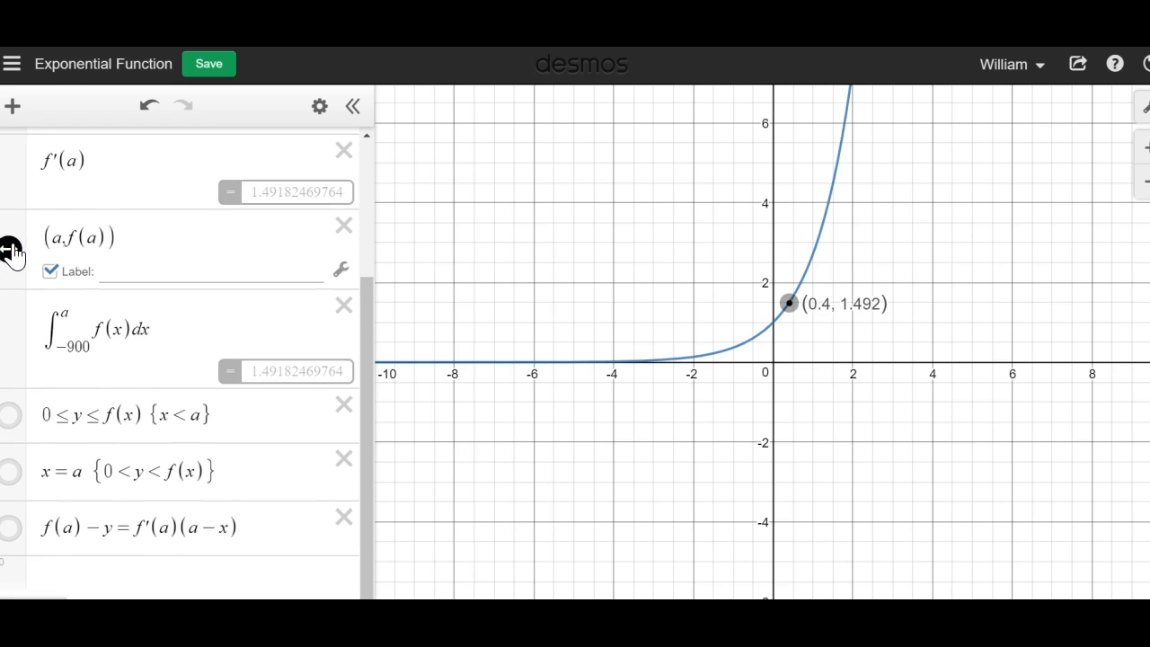
scroll(14, 255, up, 3)
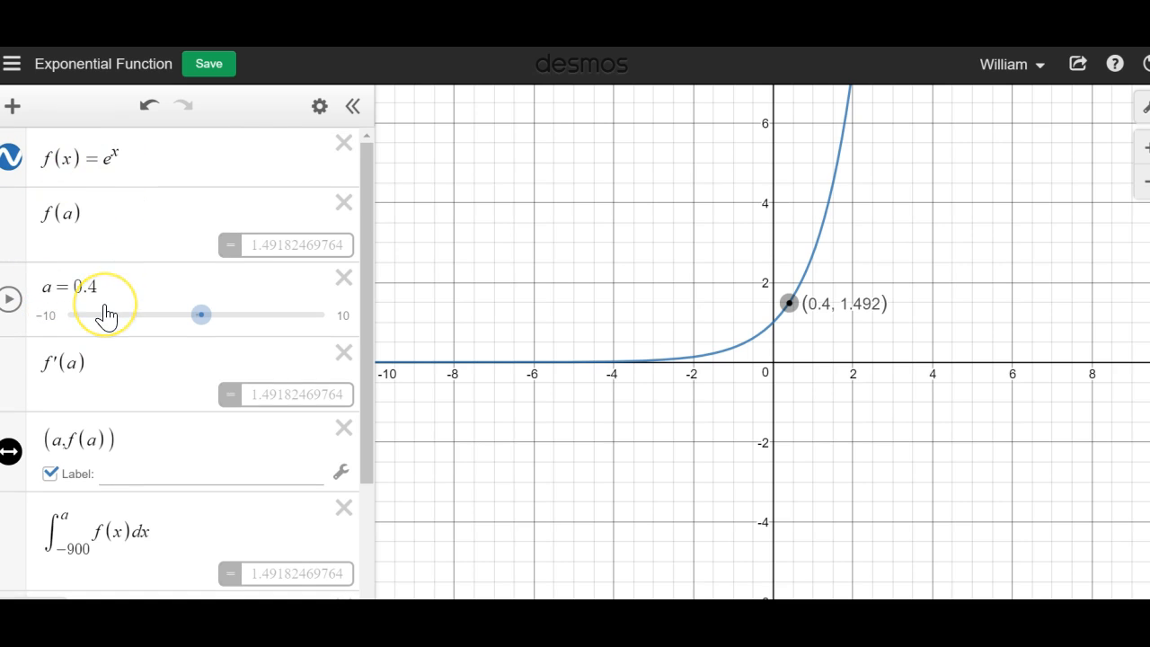
scroll(104, 314, down, 3)
scroll(105, 314, down, 1)
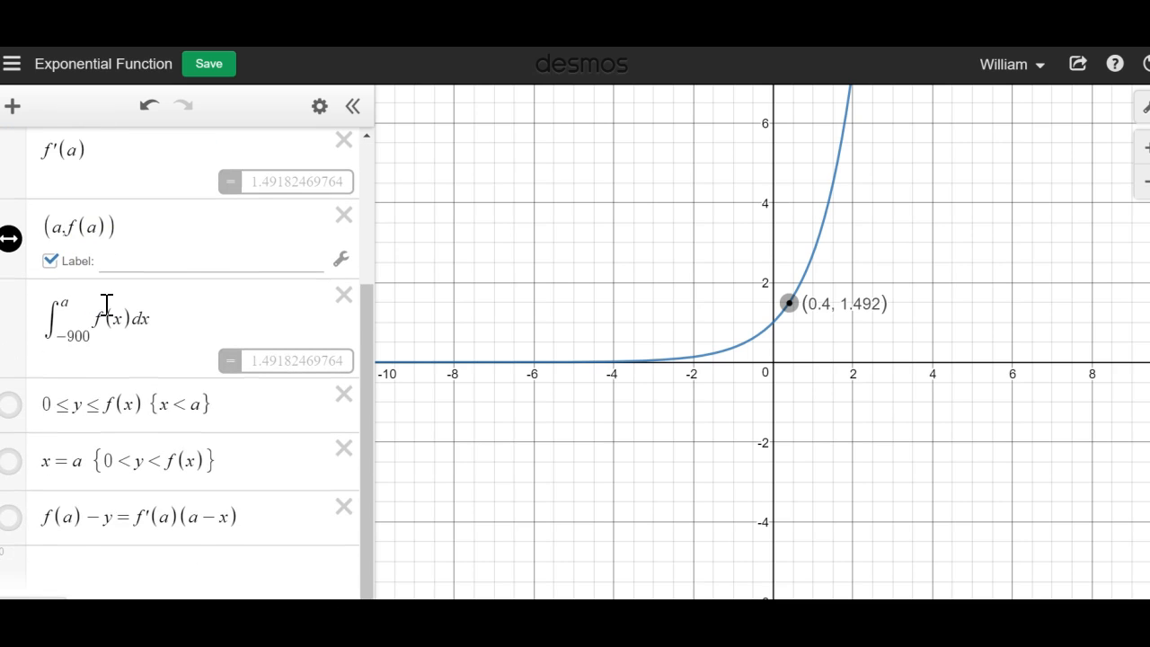
click(48, 575)
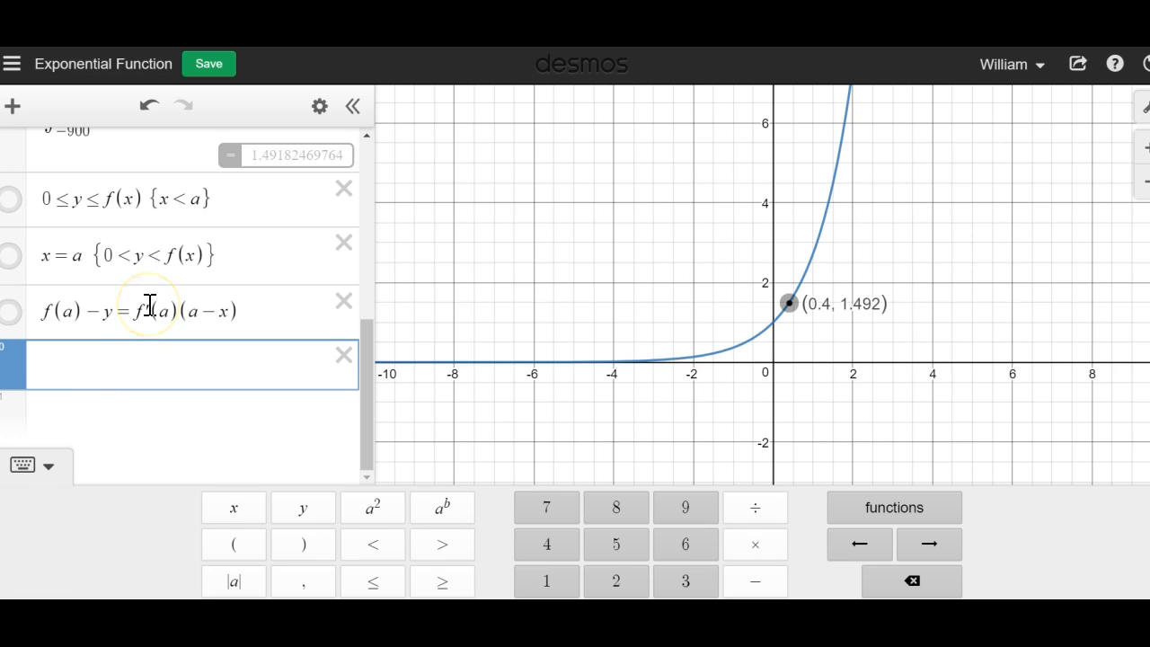
key(BackSpace)
text(g(x))
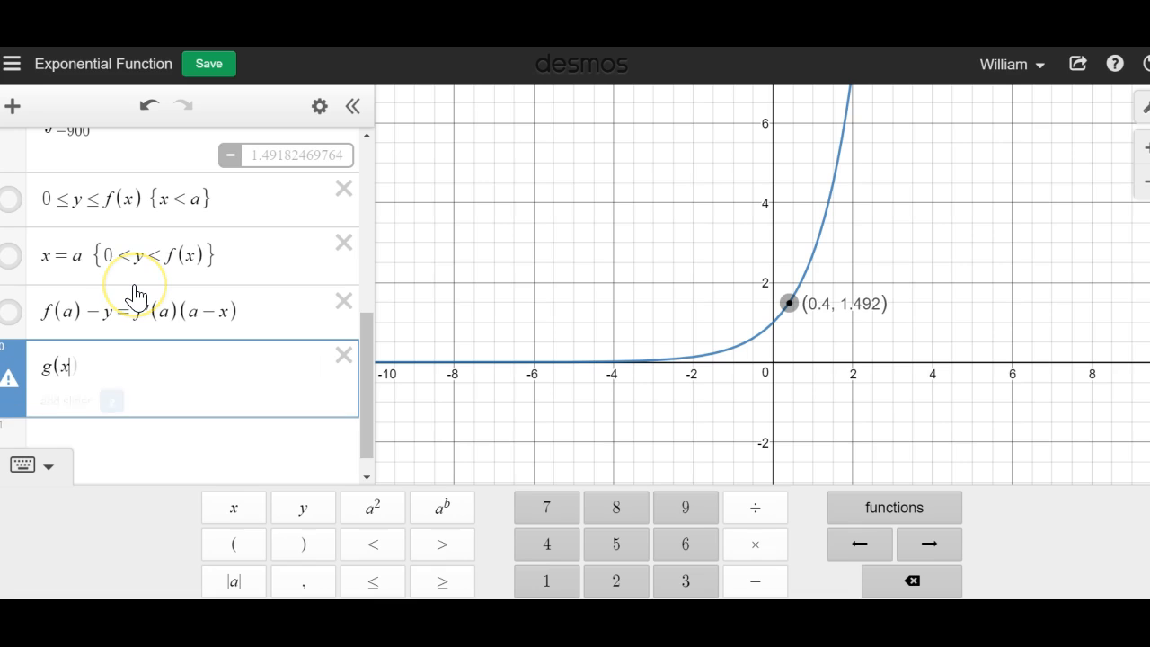
text(ln )
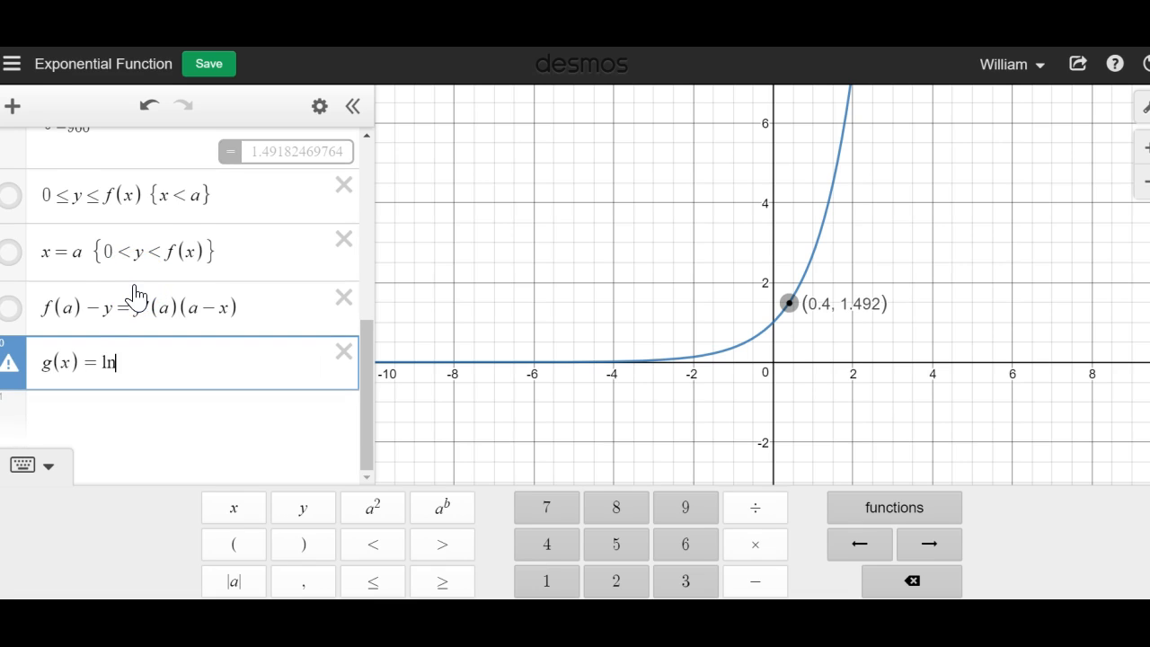
text(x)
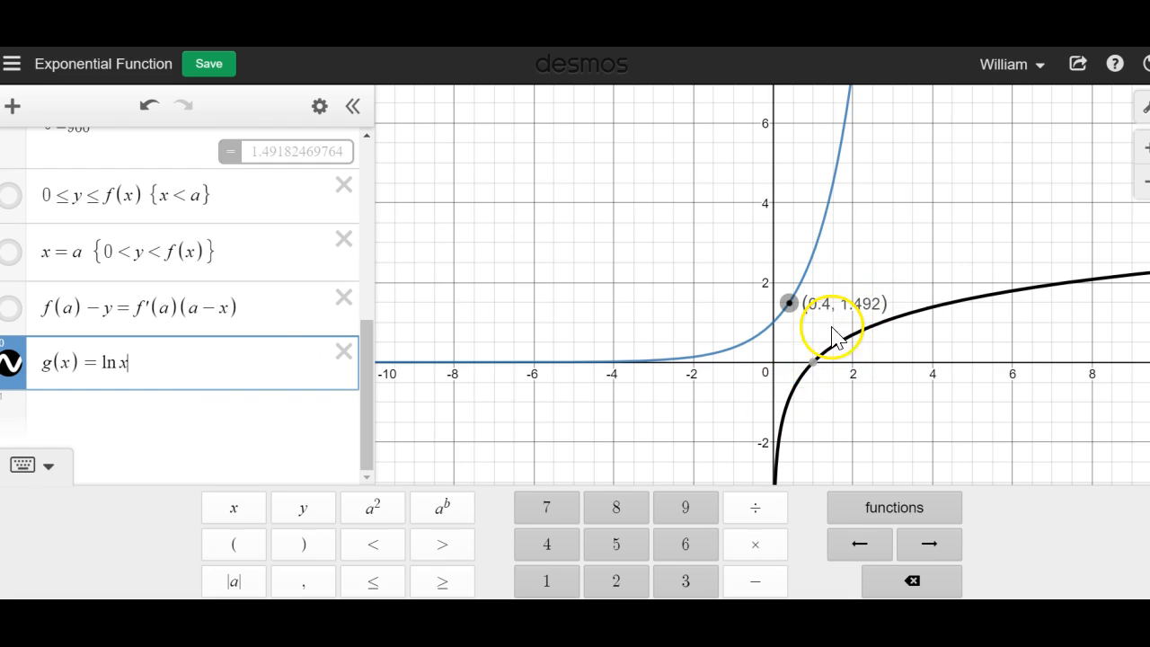
Graph the line y = x in a new expression below g(x).
click(162, 406)
text(y=)
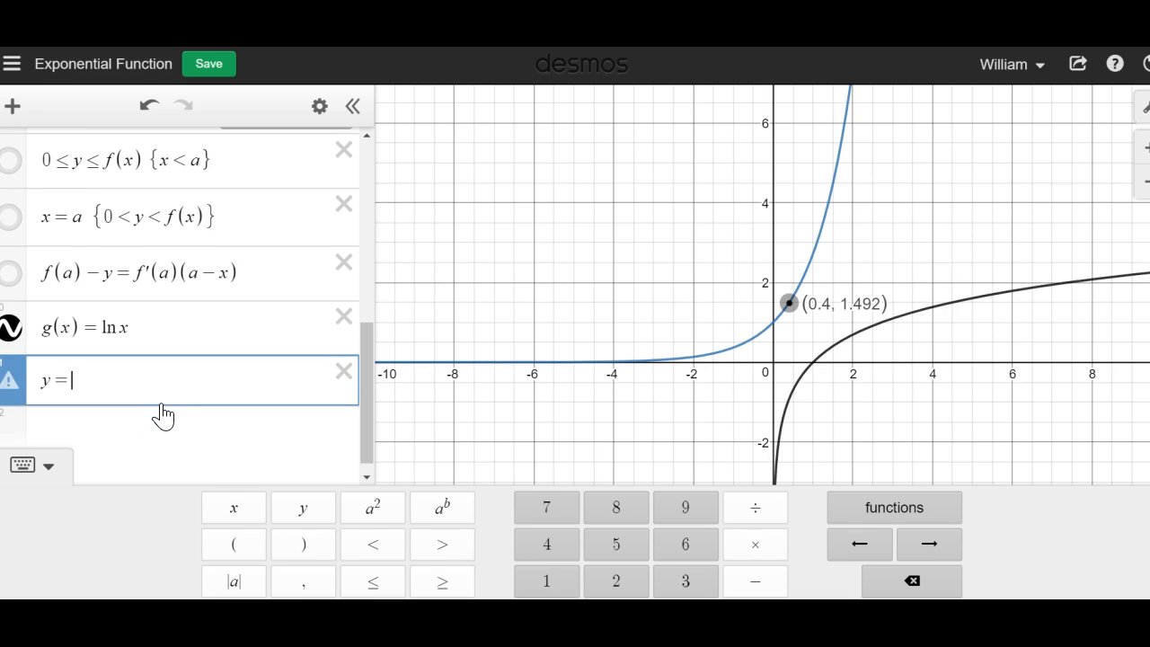
text(x)
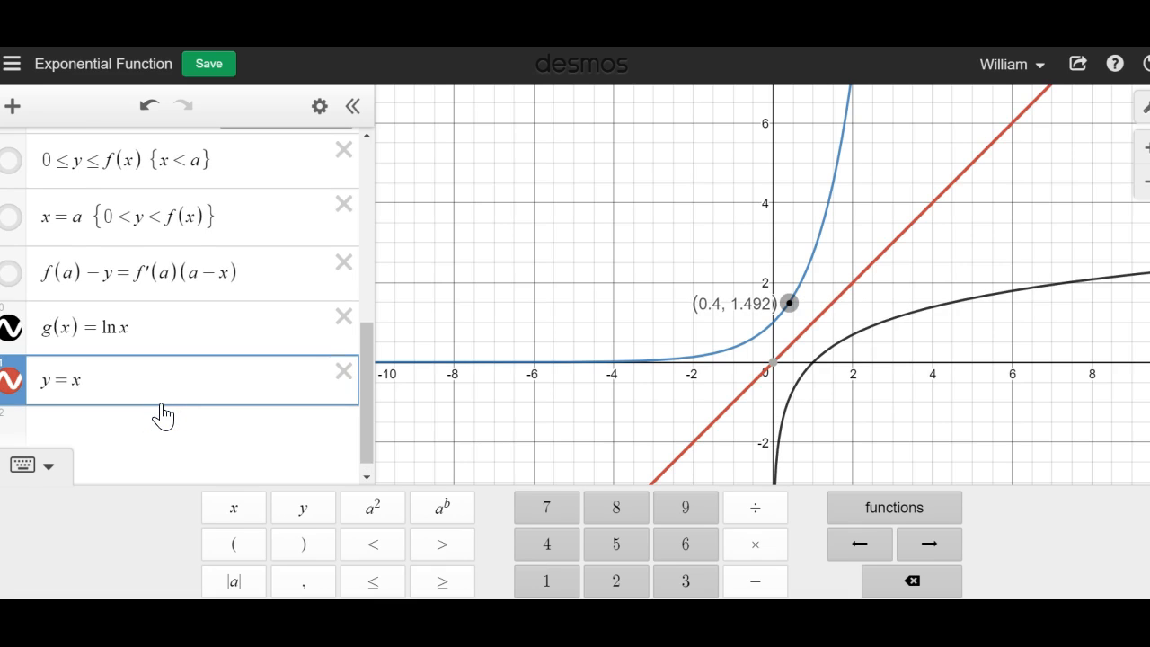
Change the line style of y = x to dashed, and deselect the expressions.
click(15, 388)
click(16, 521)
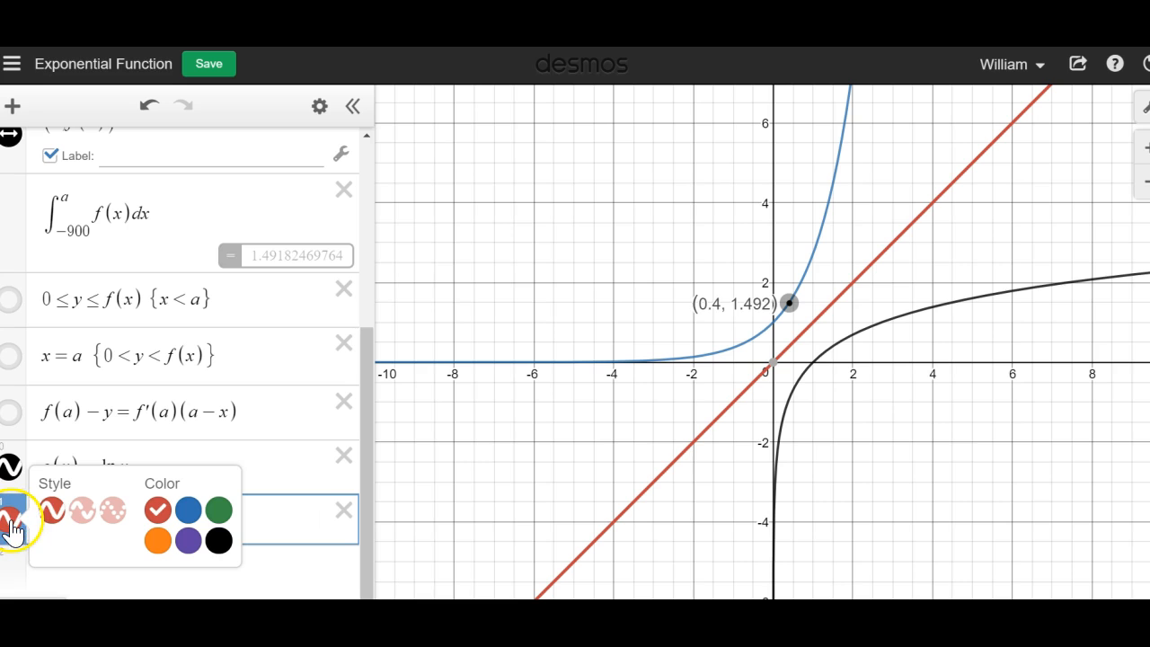
click(115, 521)
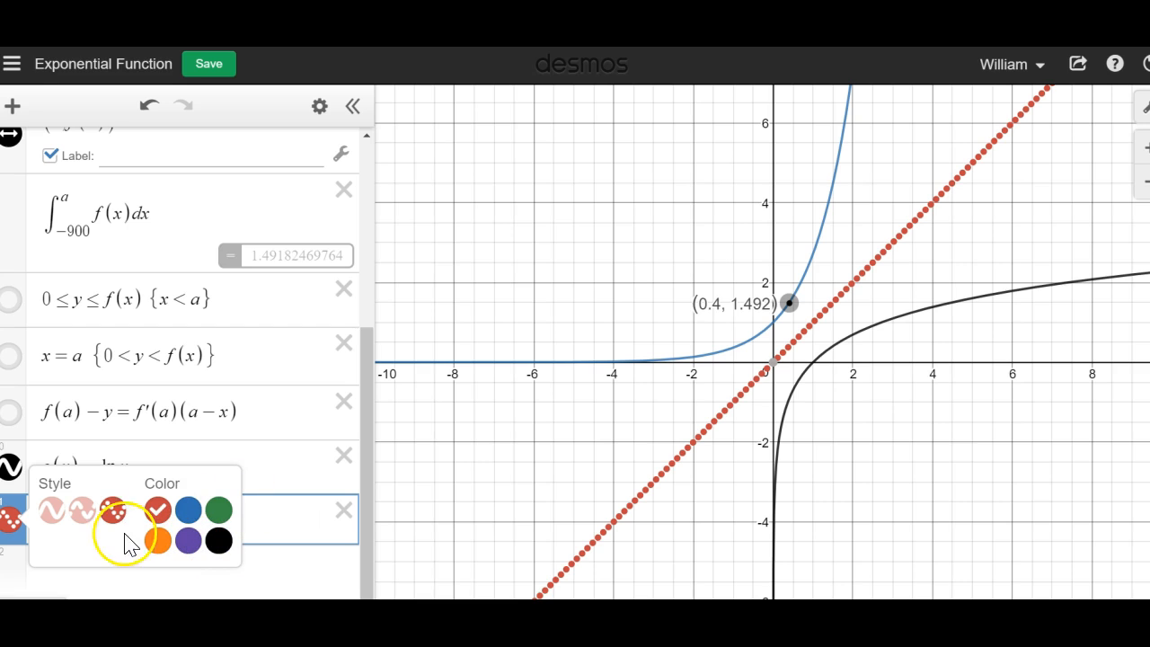
click(82, 510)
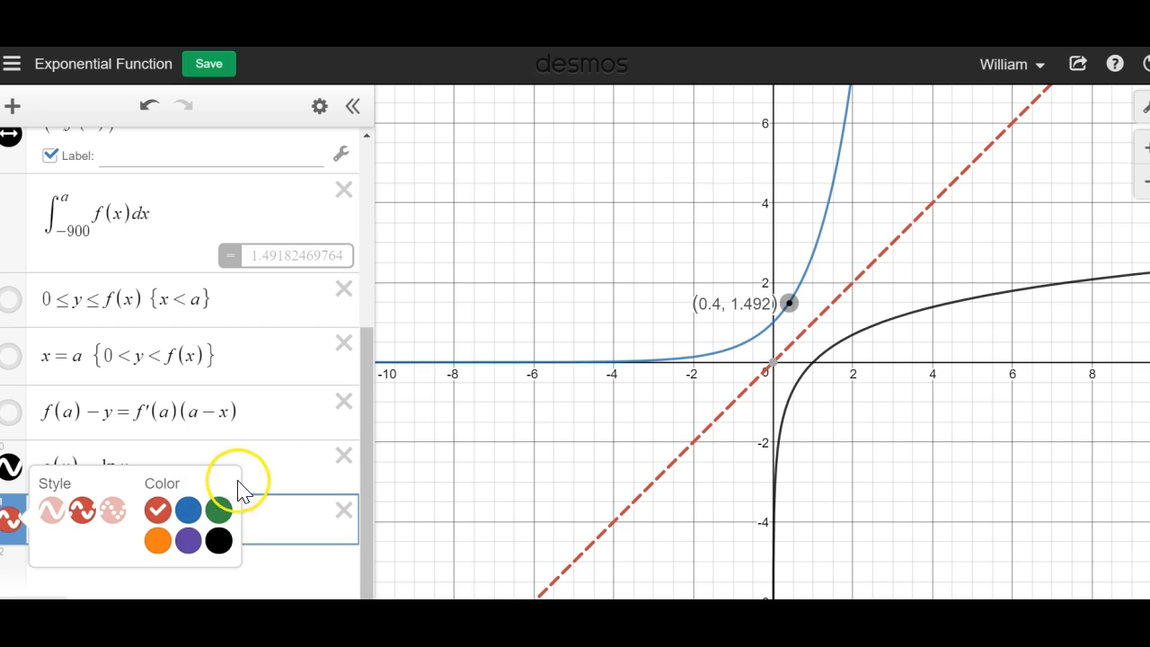
click(274, 579)
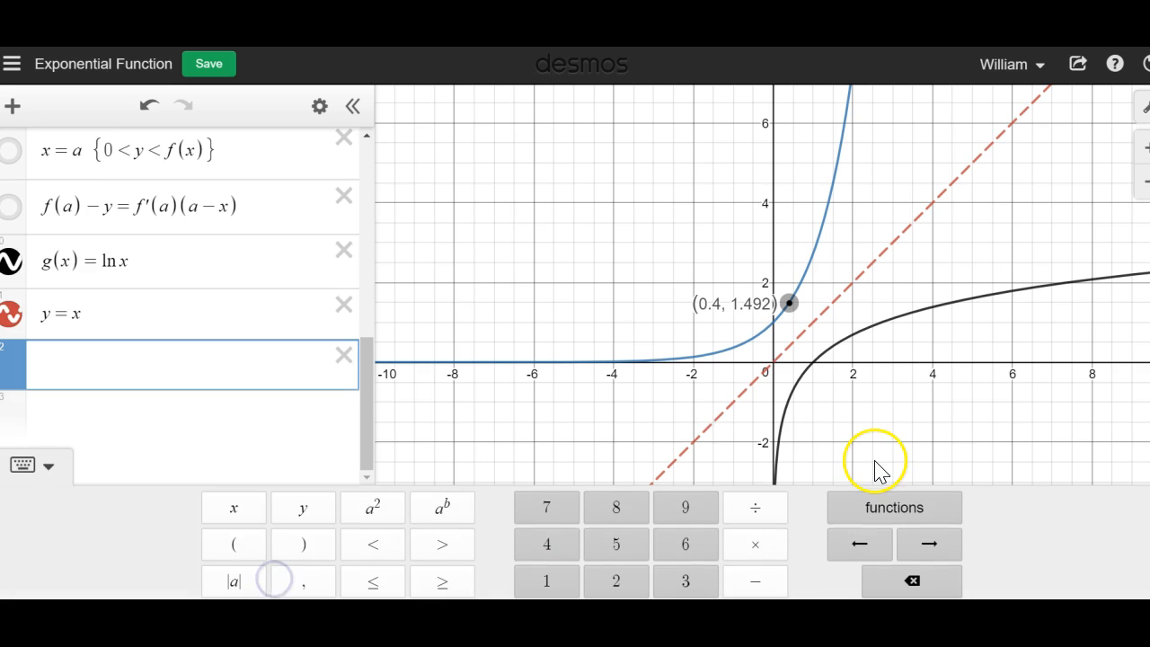
click(841, 396)
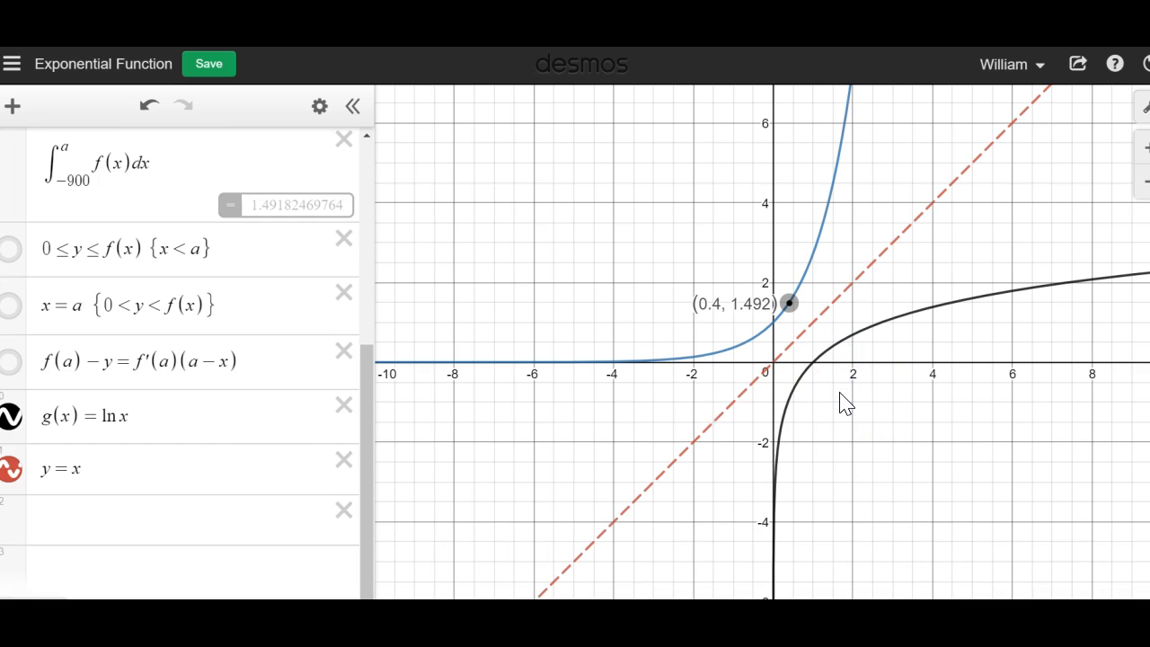
Plot the point (f(a), a) in a new expression below y = x, and show its label.
click(821, 381)
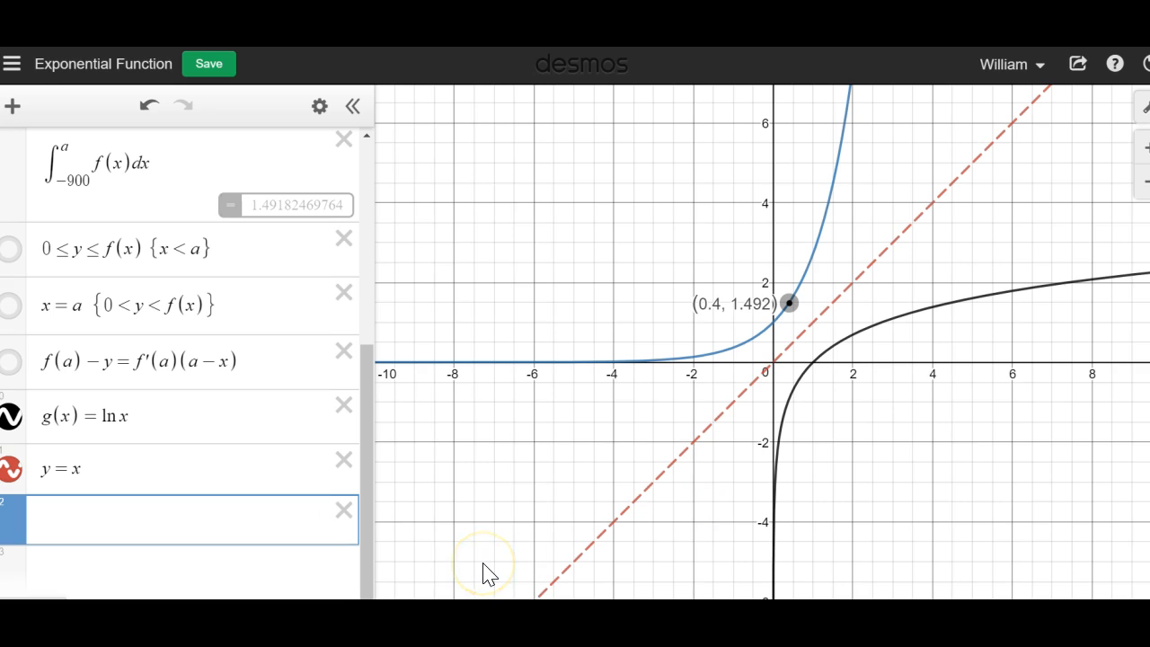
text(()
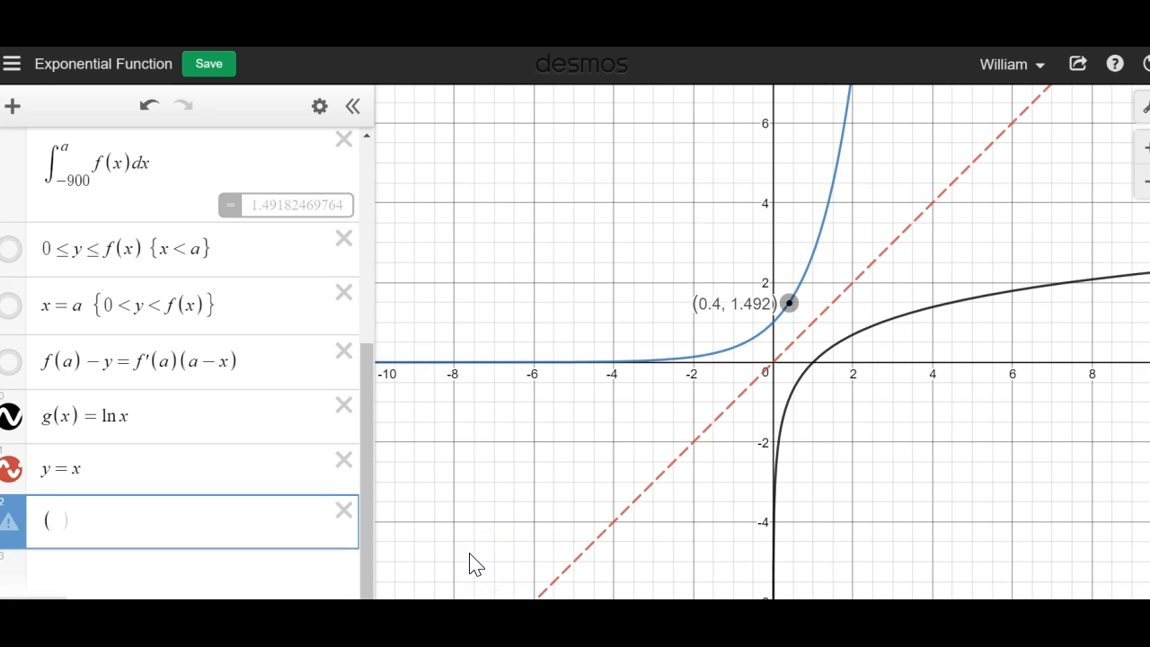
text(f(a)
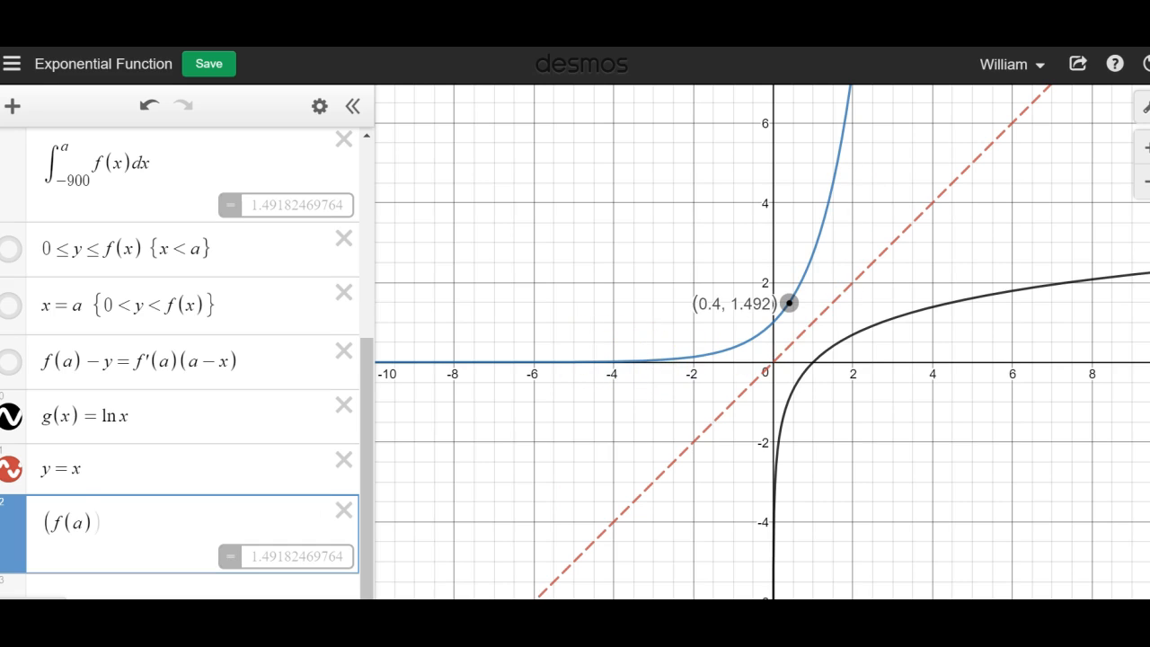
text(,a)
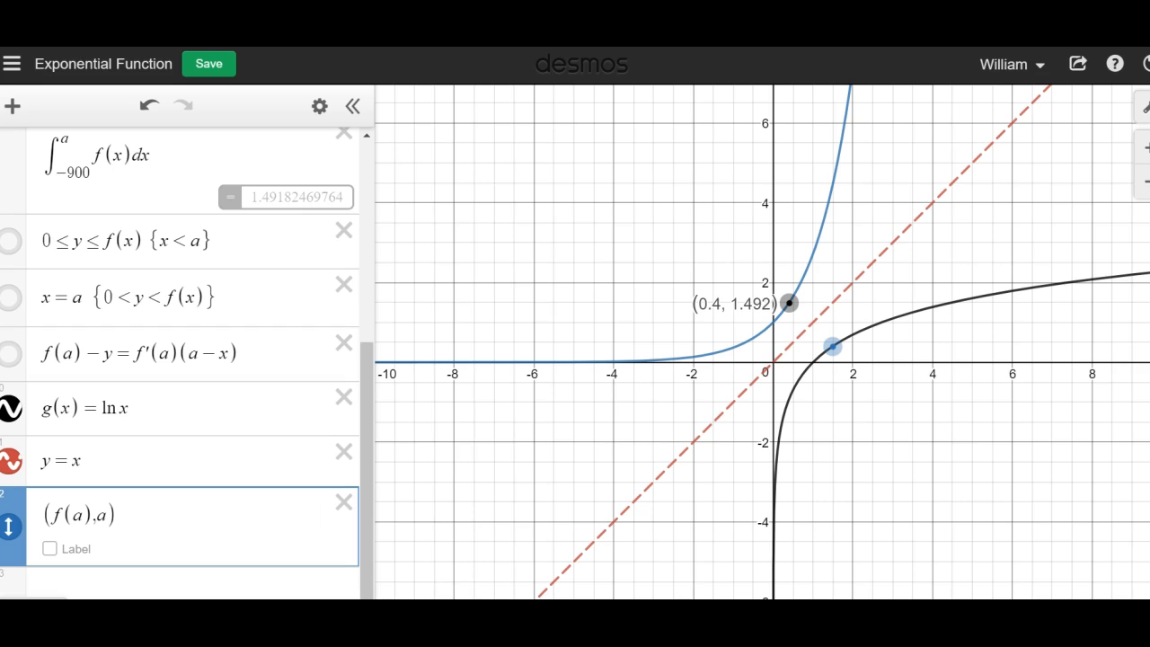
click(49, 548)
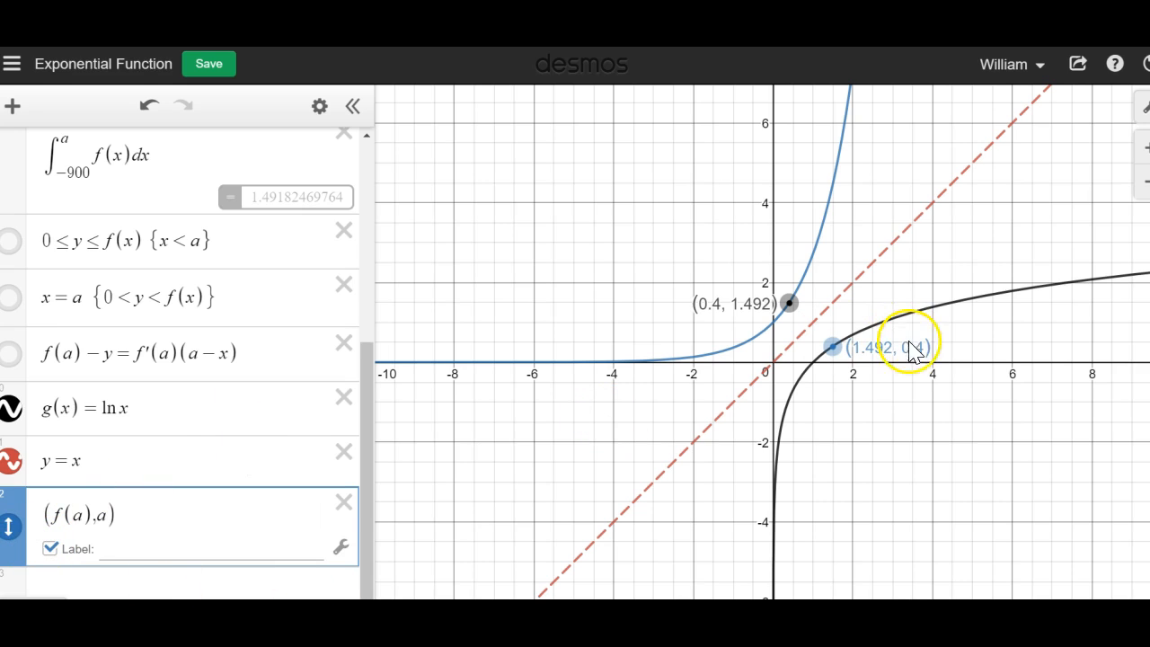
Change the color of the point (f(a), a) to black and of the point (a, f(a)) to blue.
click(11, 530)
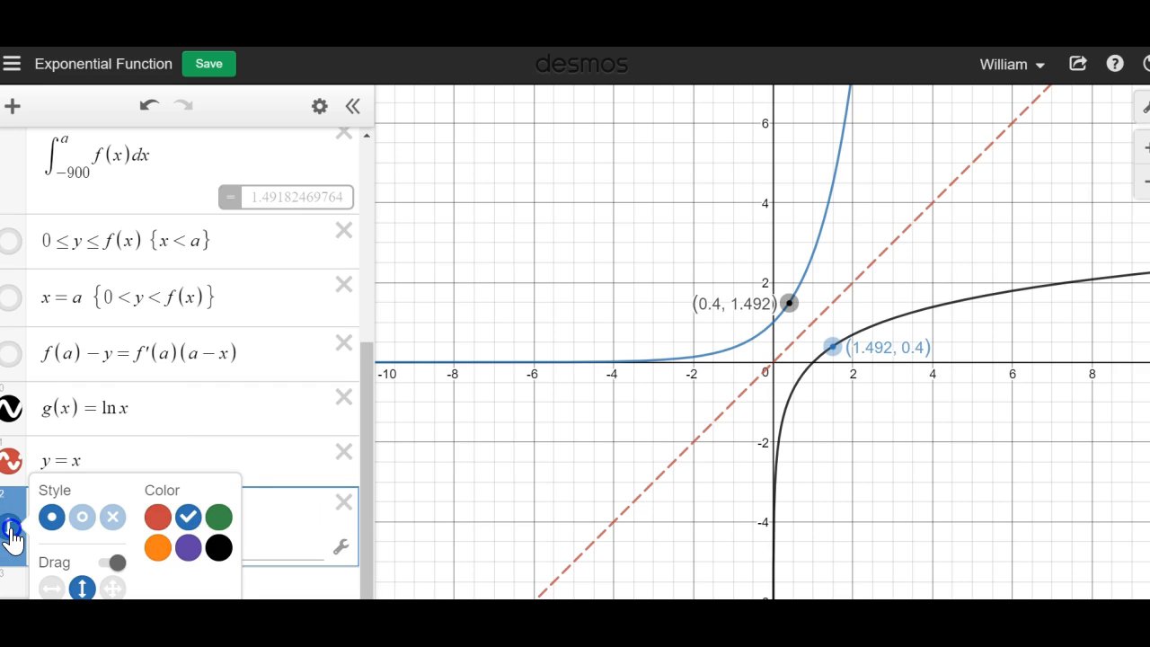
click(220, 548)
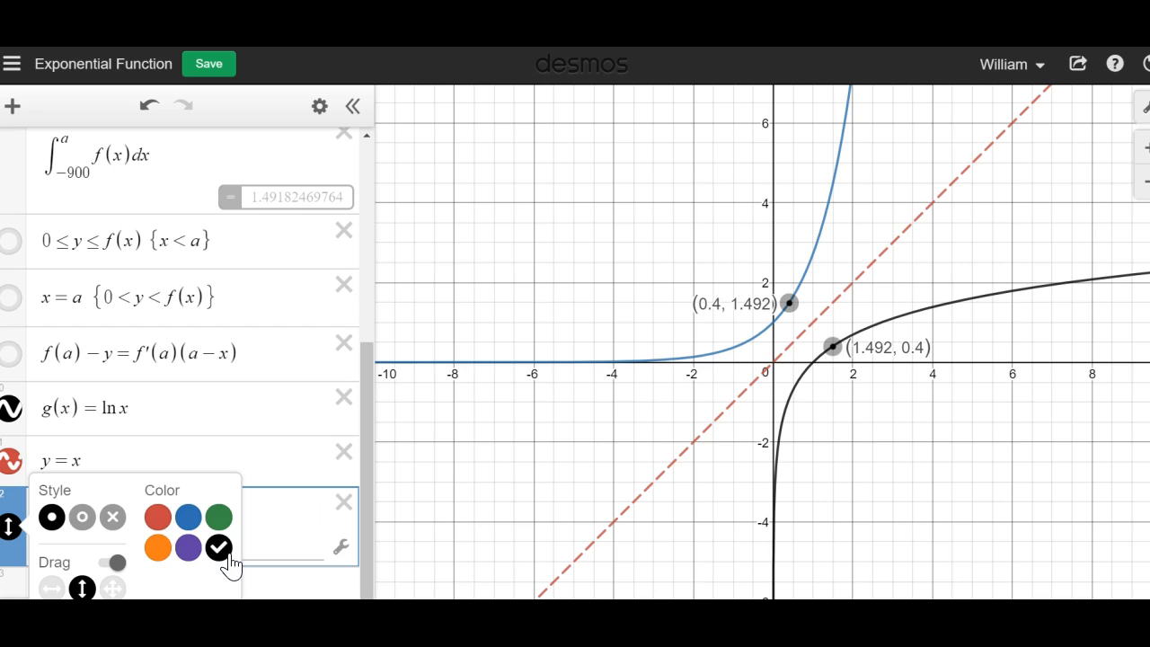
drag(371, 483, 342, 188)
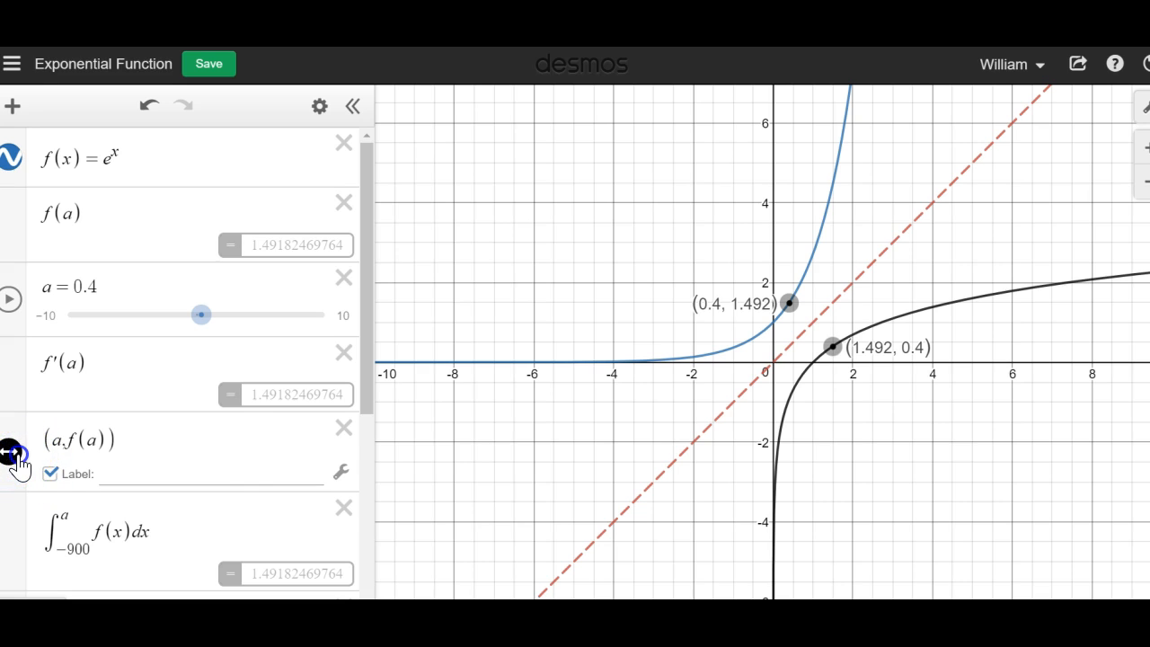
click(18, 463)
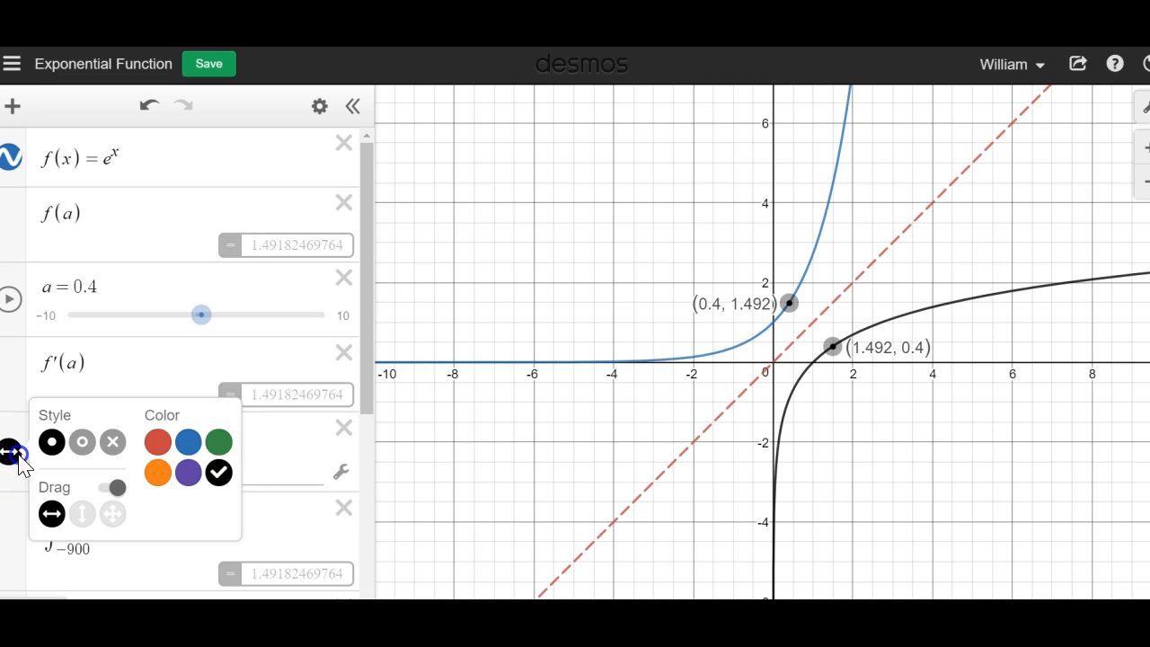
click(188, 441)
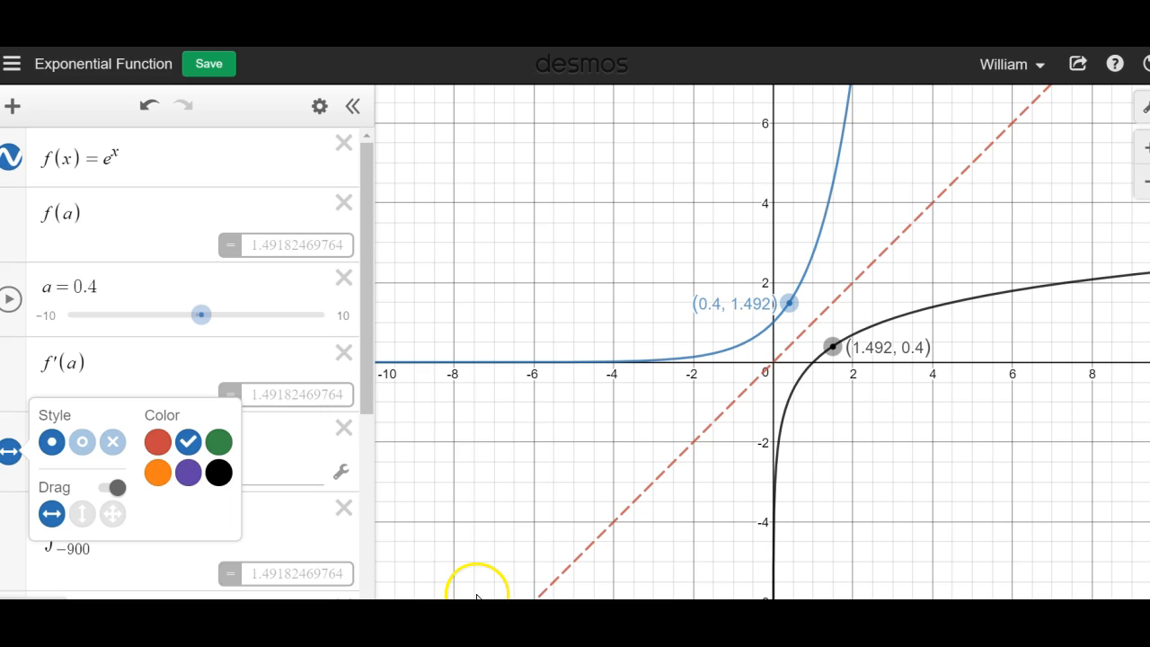
Try the open-circle and cross styles on the point (a, f(a)), and set it to a solid, non-draggable dot.
click(82, 442)
click(113, 444)
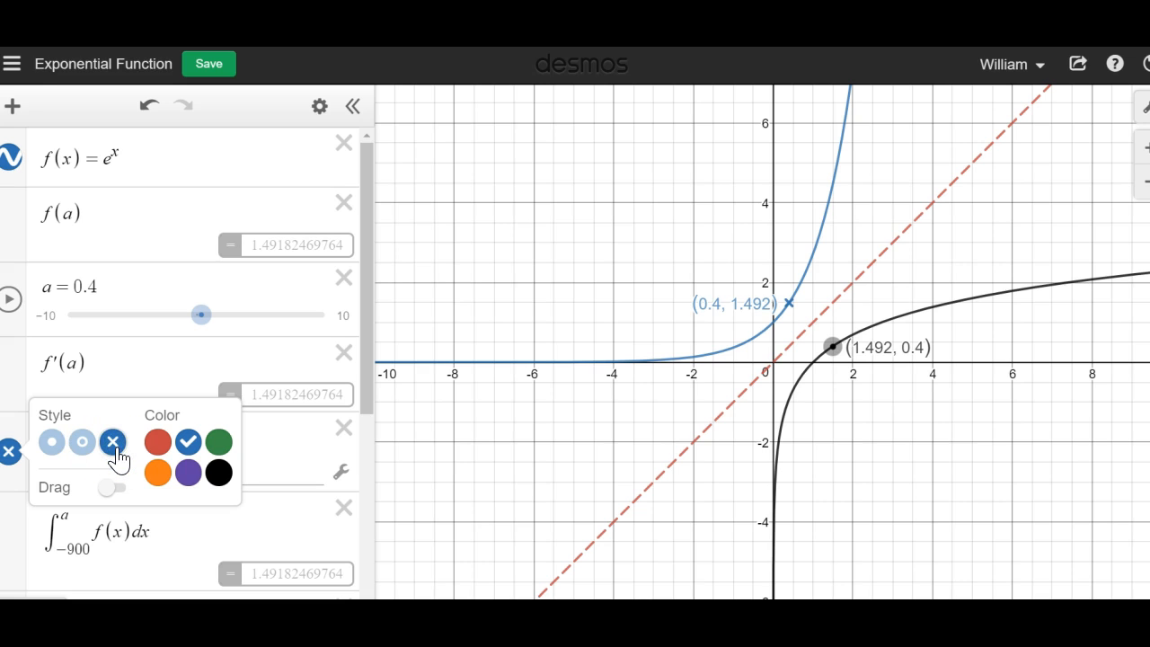
click(48, 449)
click(47, 448)
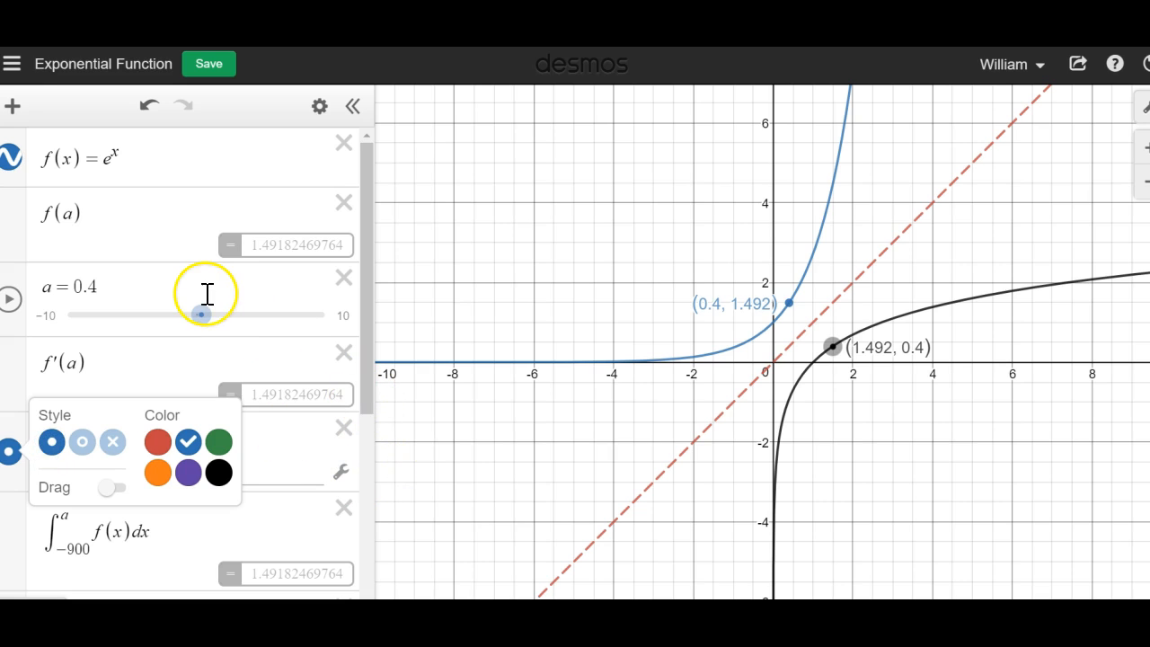
Set slider a to 0.9 and save the graph.
drag(200, 310, 207, 346)
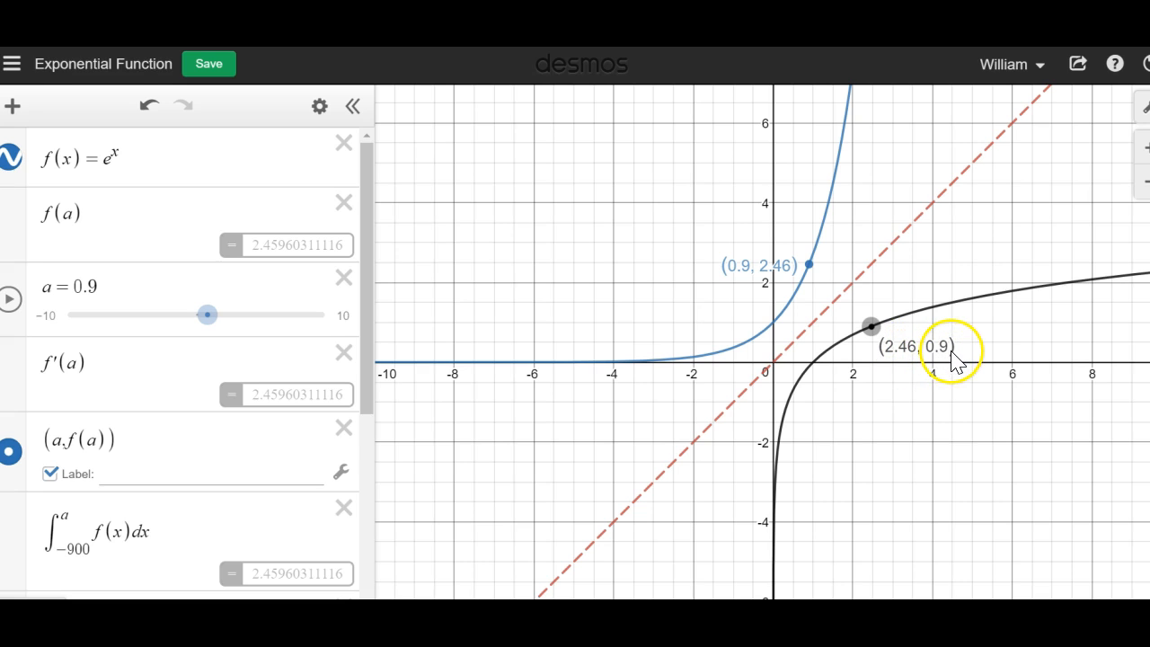
key(ctrl+s)
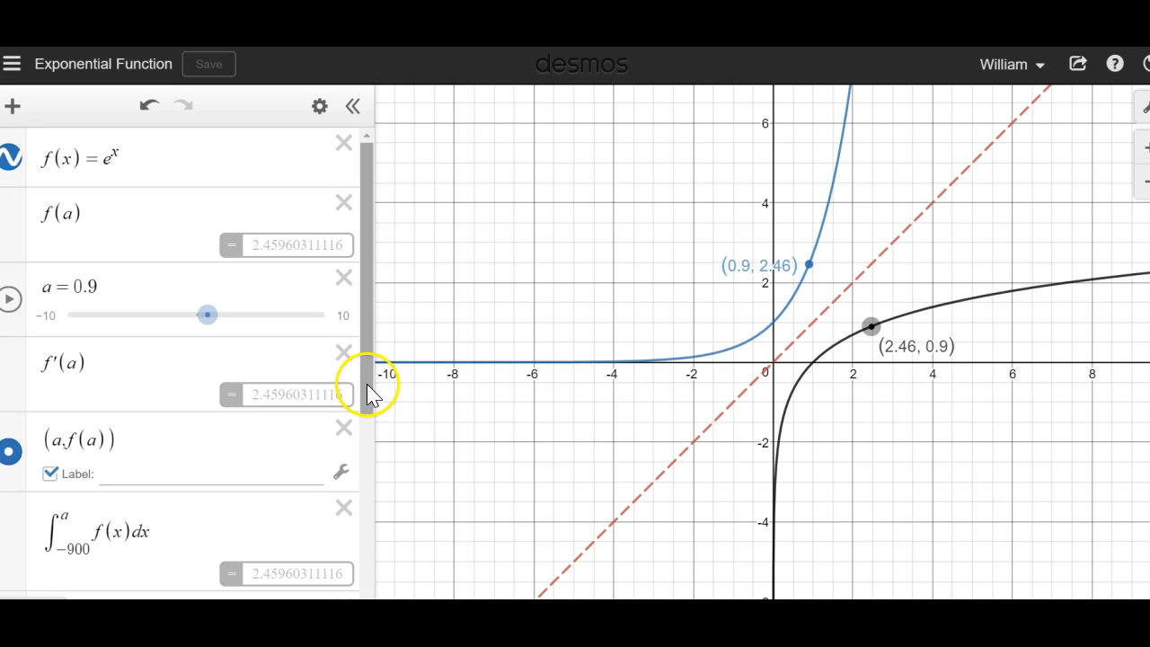
Add a folder at the start of the expression list, above f(x) = e^x.
mouse_move(367, 386)
mouse_down()
mouse_move(365, 587)
mouse_move(363, 370)
mouse_up()
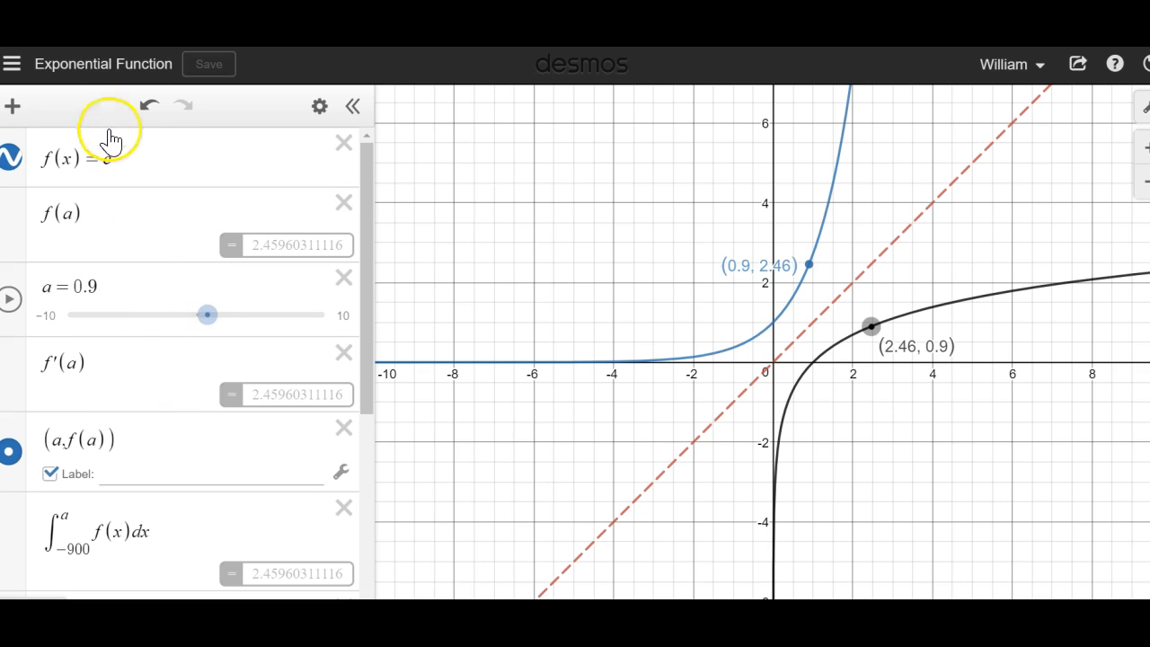
click(16, 110)
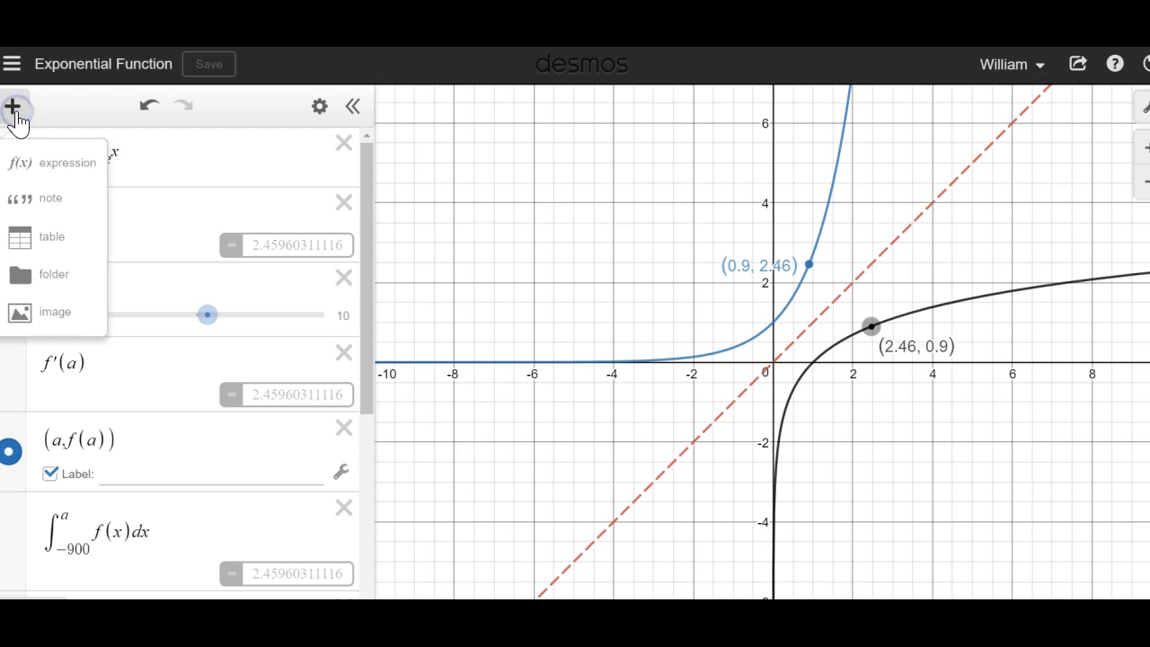
click(47, 278)
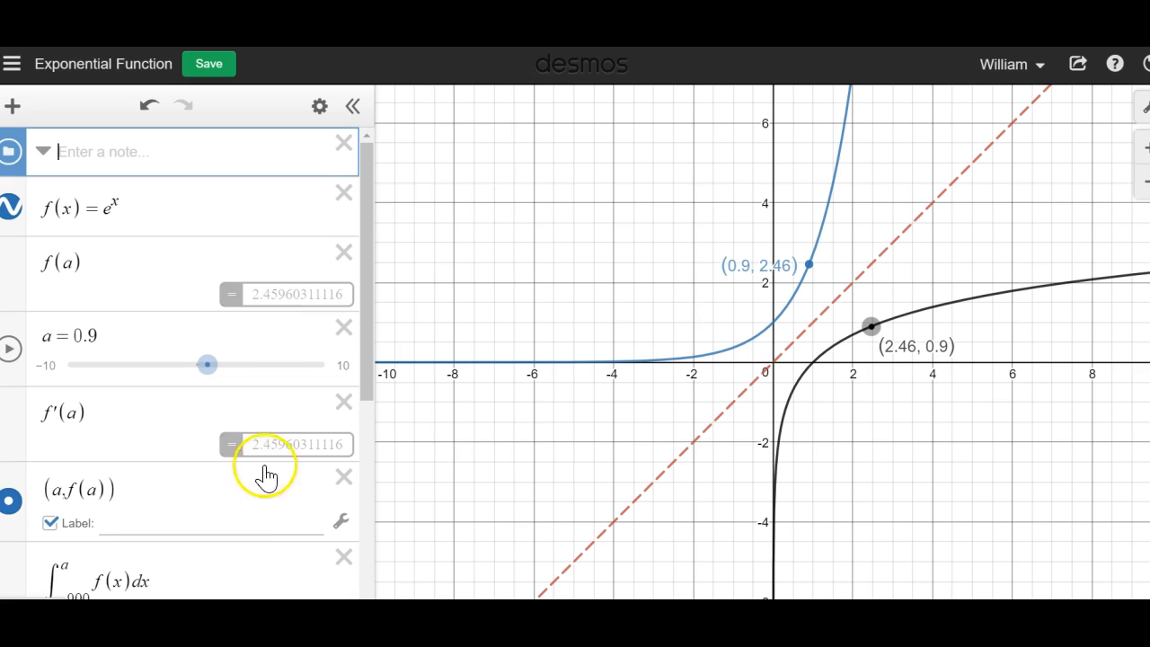
Set slider a to -0.2.
scroll(270, 550, down, 1)
scroll(265, 548, down, 2)
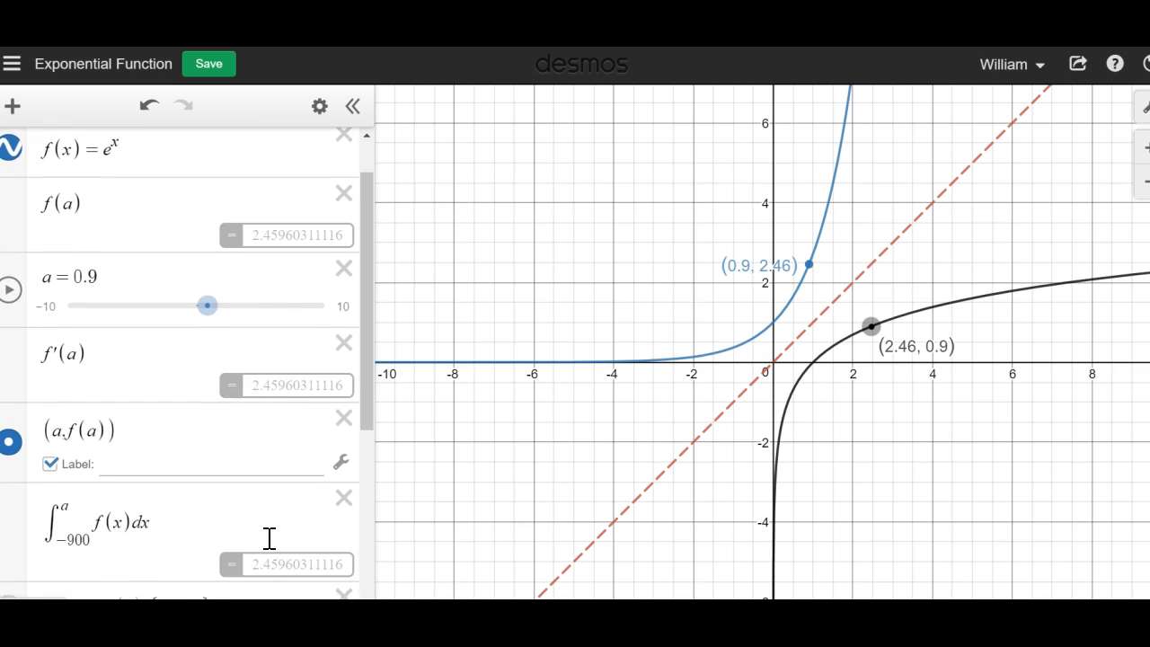
scroll(266, 544, down, 1)
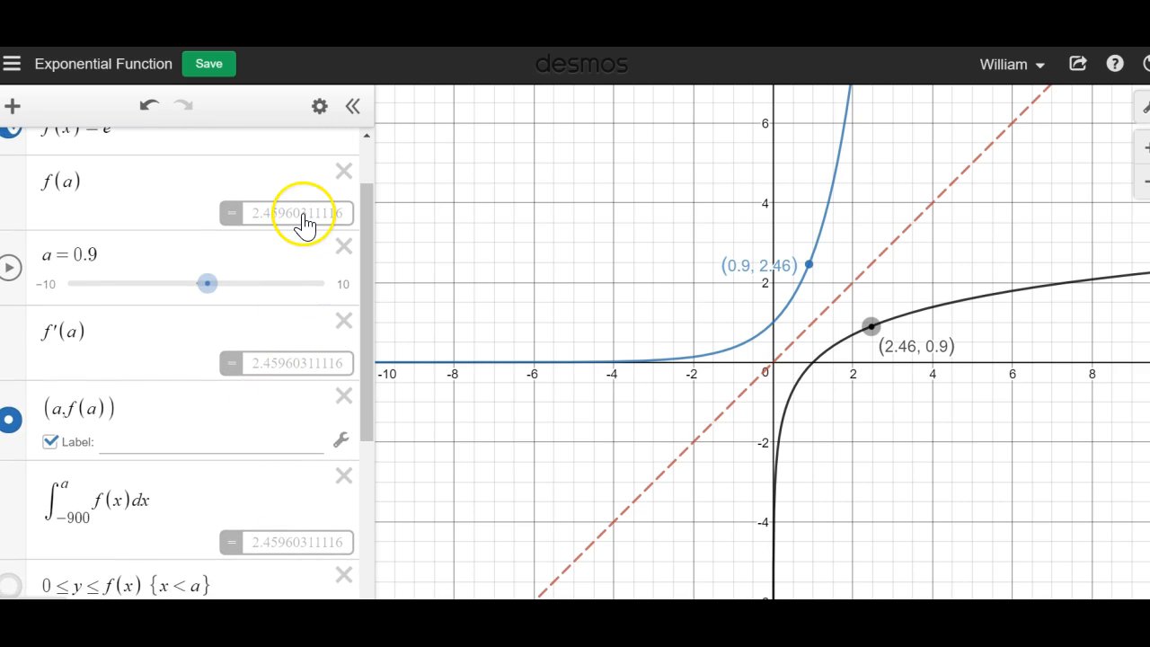
mouse_move(214, 313)
mouse_down()
mouse_move(210, 295)
mouse_move(172, 296)
mouse_move(209, 306)
mouse_move(198, 302)
mouse_up()
Reorder the expressions so slider a directly follows f(x) = e^x, followed by f(a), f'(a) and the integral.
drag(16, 349, 13, 262)
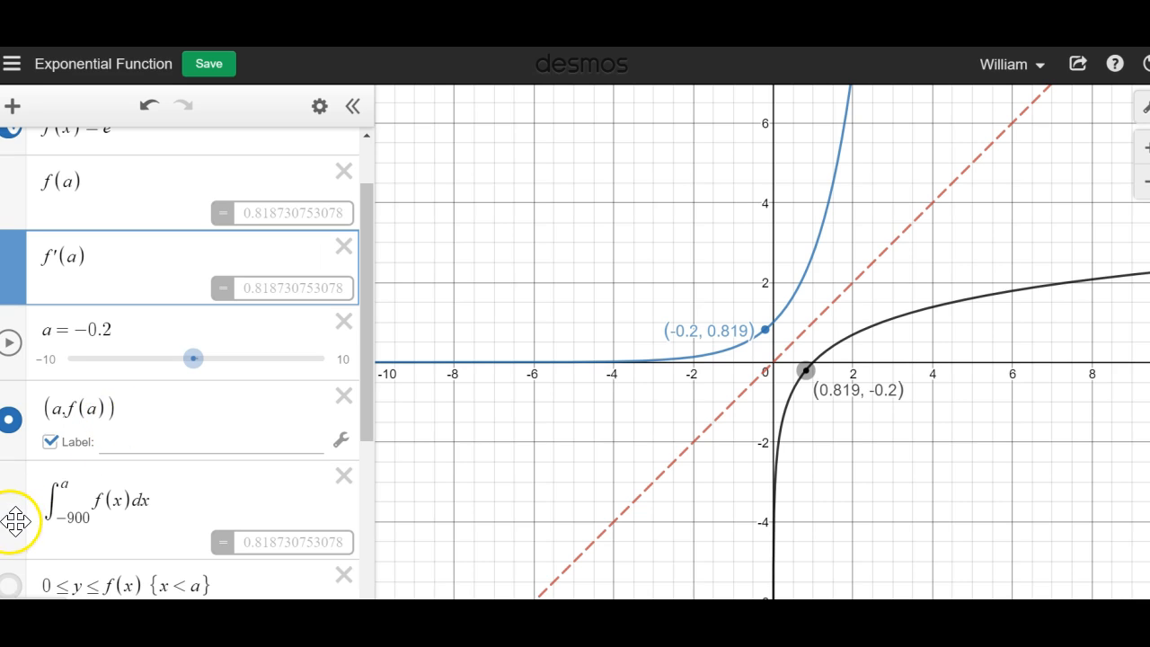
drag(17, 524, 13, 368)
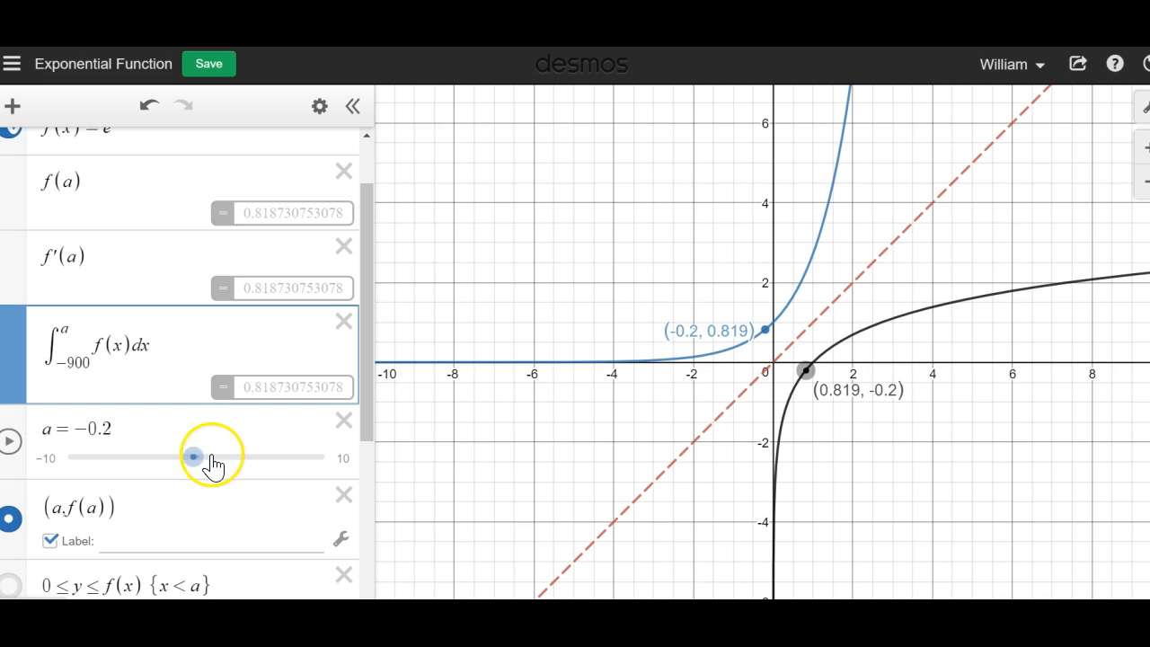
drag(16, 418, 11, 160)
Set slider a to 2.5.
click(178, 282)
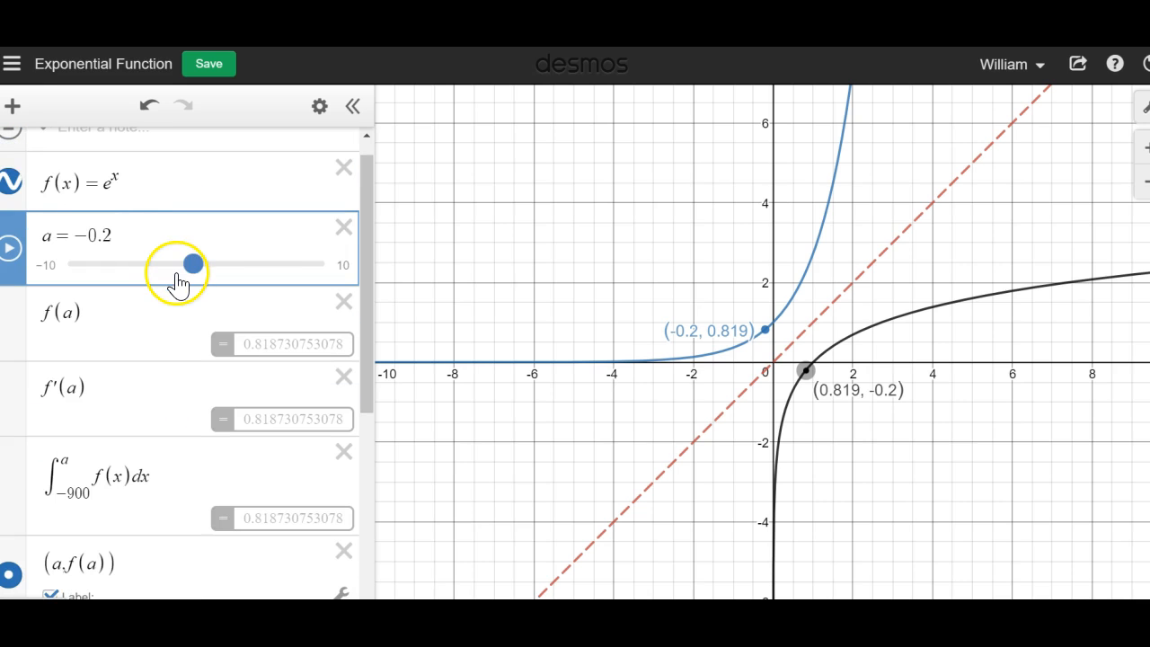
drag(192, 267, 230, 282)
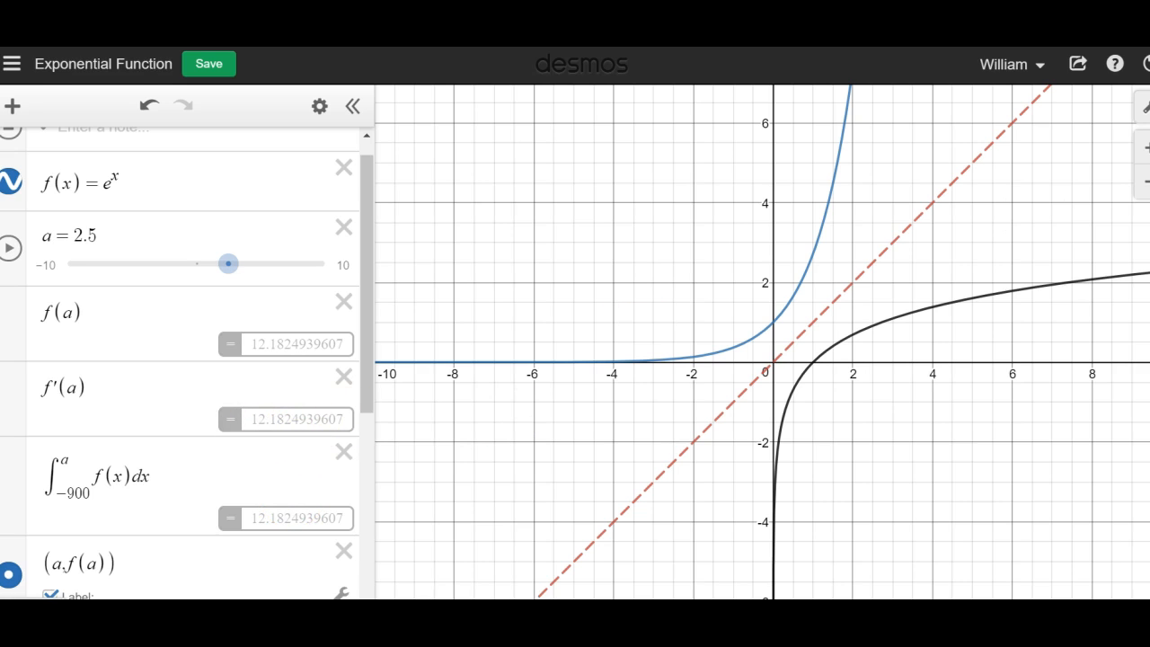
Try Projector Mode on the graph and switch it back off.
click(1145, 114)
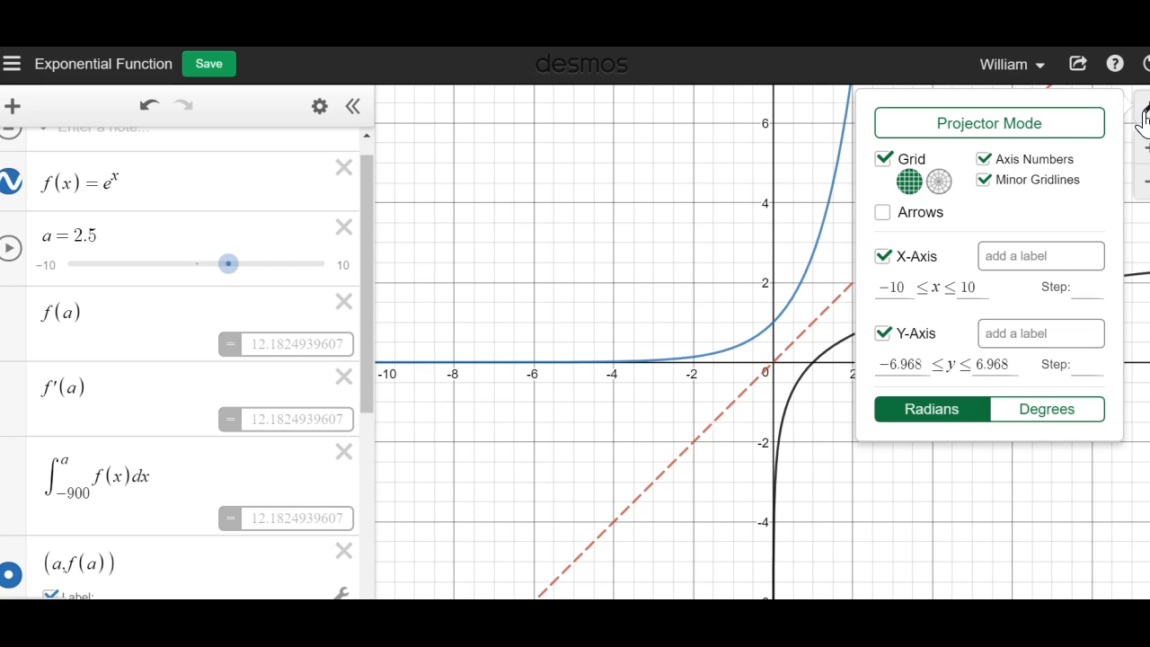
click(1026, 133)
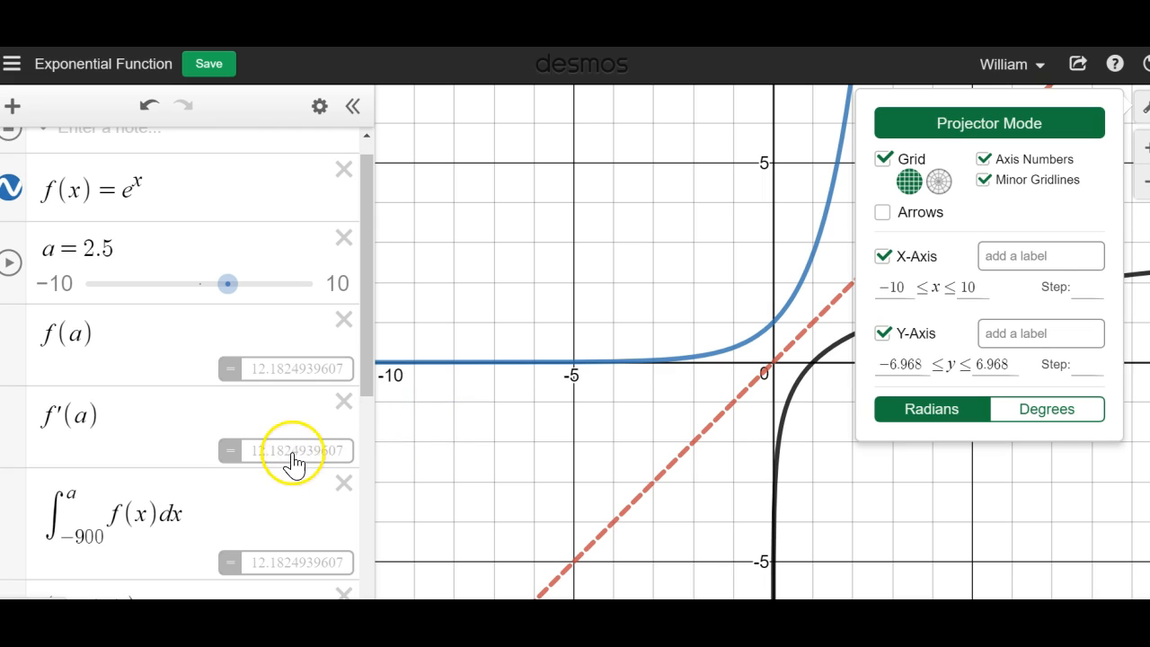
click(959, 126)
click(607, 260)
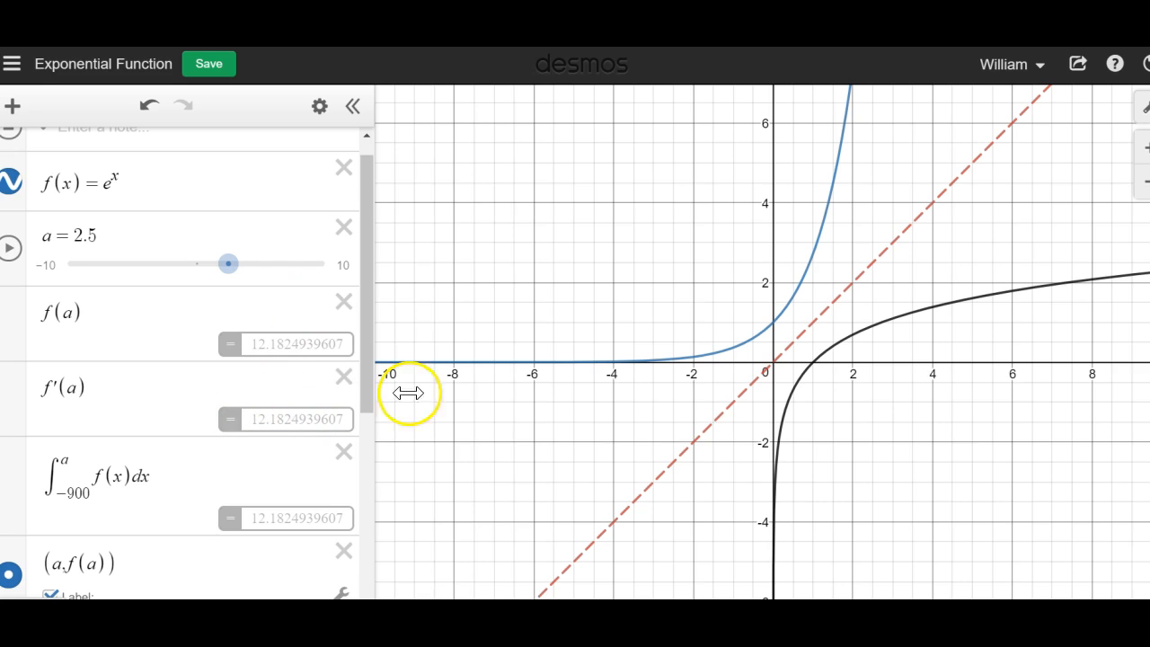
Move the labeled point (a, f(a)) into the new folder above f(x) = e^x.
click(365, 381)
drag(366, 381, 350, 455)
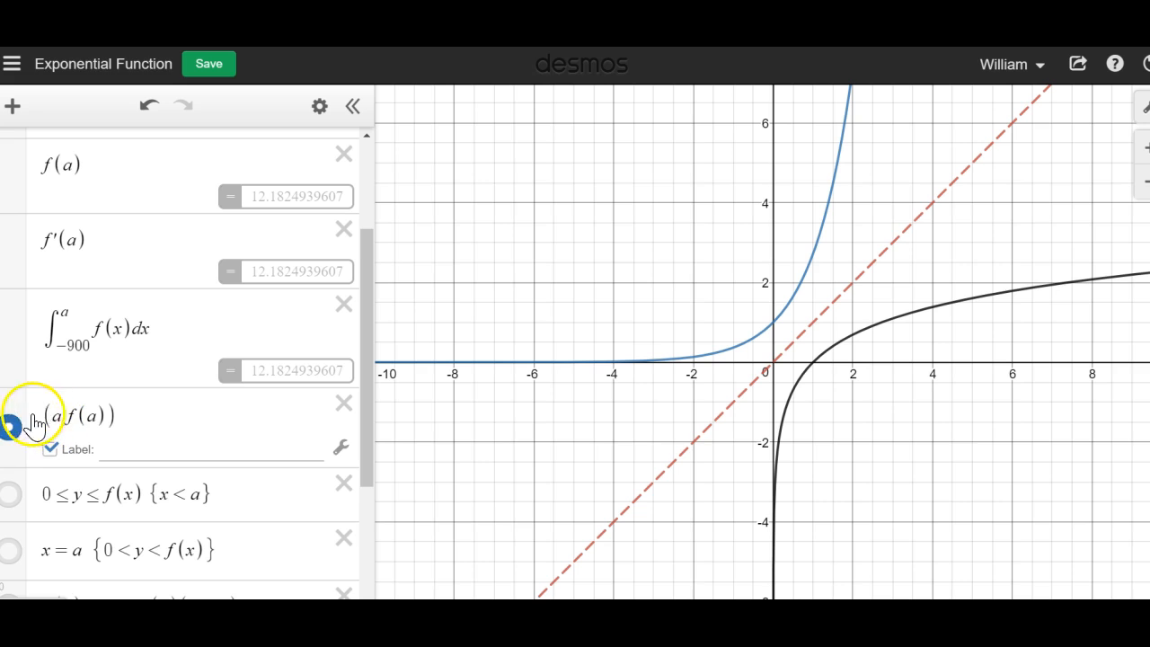
drag(15, 400, 8, 225)
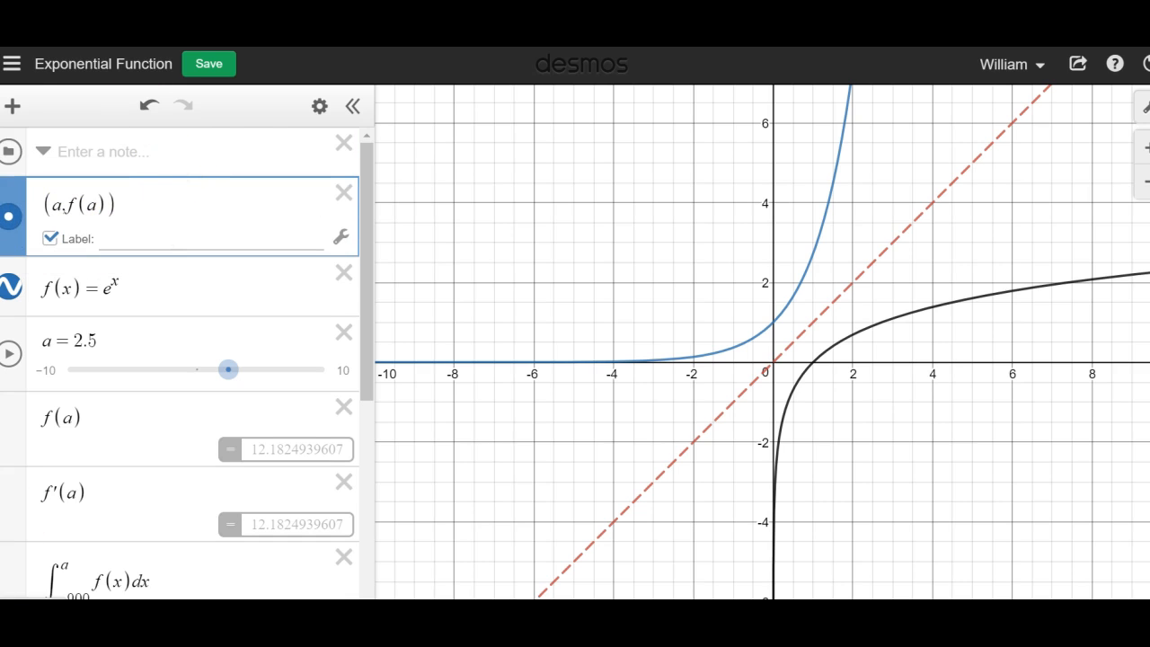
mouse_move(15, 192)
mouse_down()
mouse_move(31, 172)
mouse_move(25, 194)
mouse_up()
drag(17, 197, 29, 194)
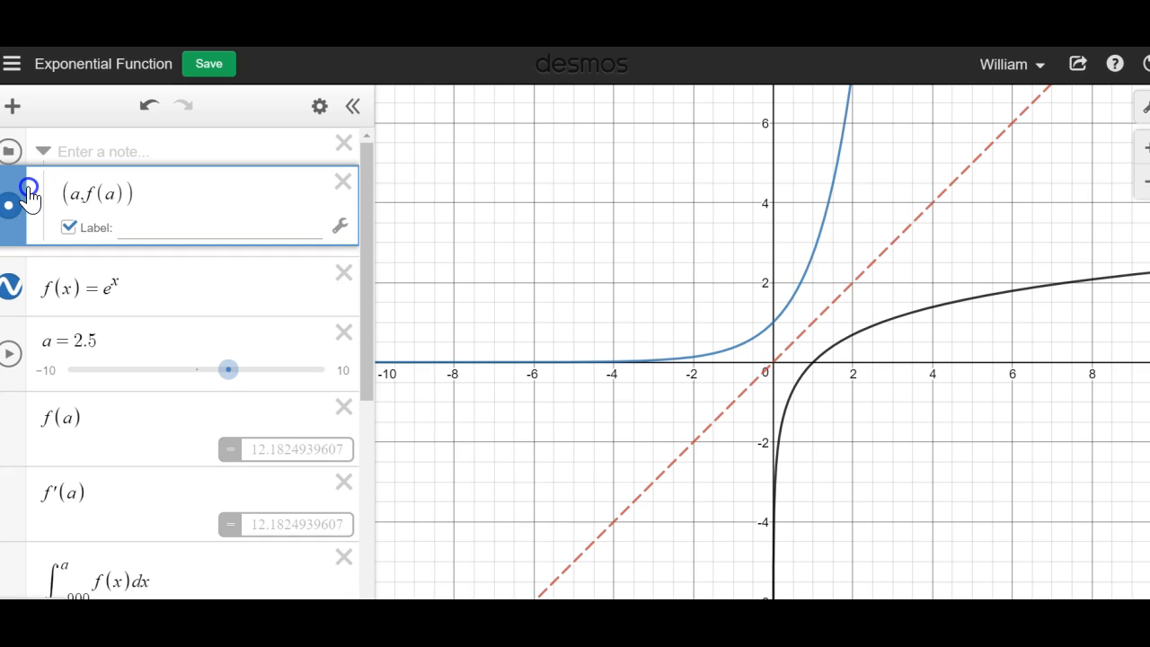
drag(30, 195, 30, 197)
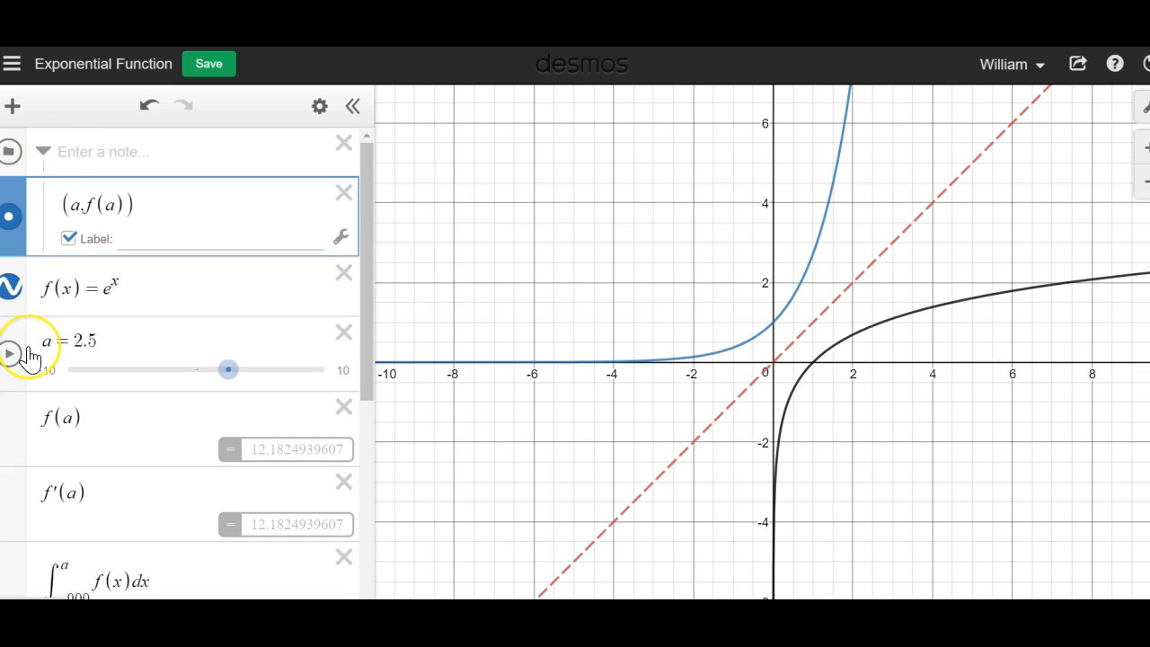
Move the labeled point (f(a), a) from the end of the list into the folder, above (a, f(a)).
scroll(27, 355, down, 5)
scroll(27, 355, down, 2)
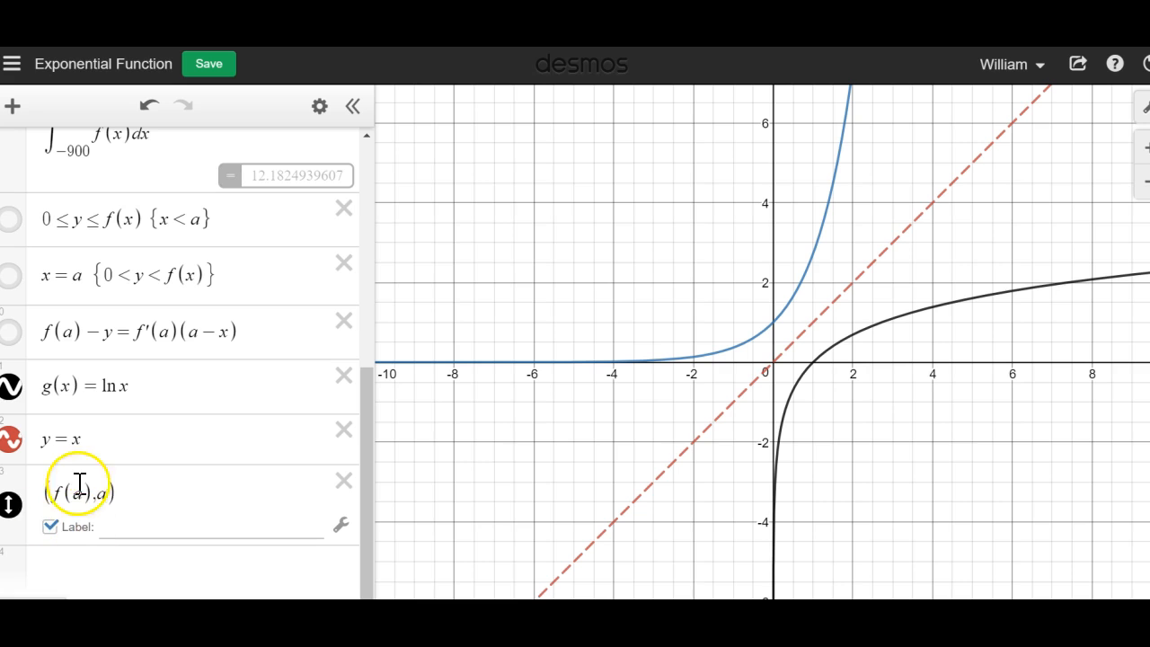
drag(16, 478, 19, 176)
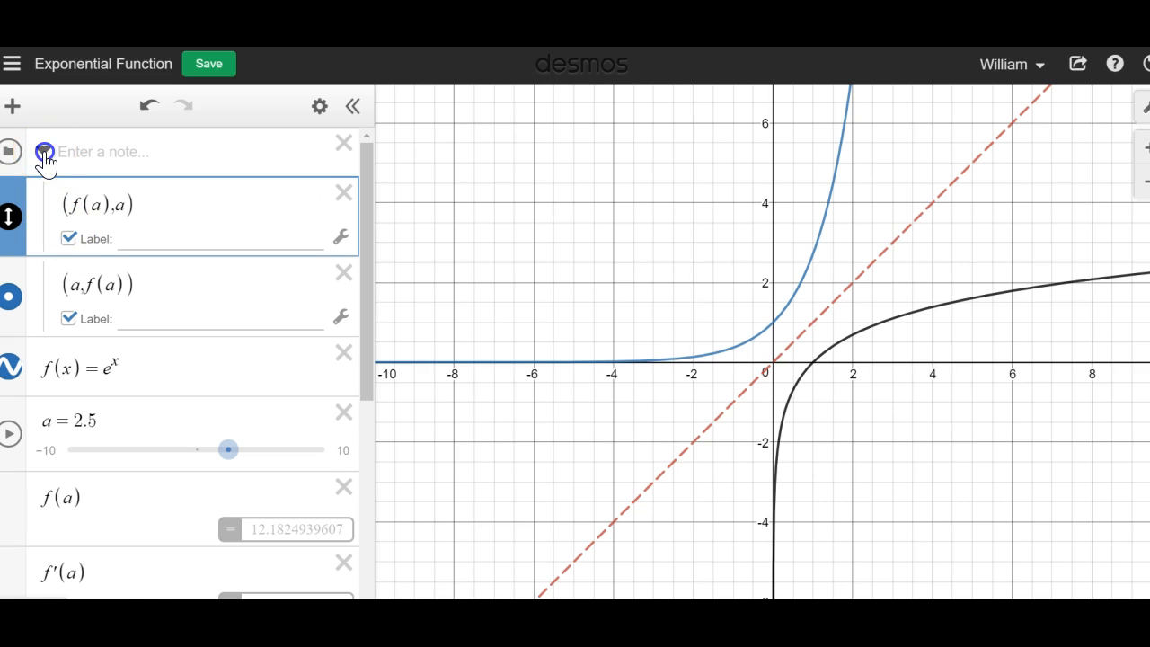
Collapse the folder, name it Labeled Points, and expand it to toggle the visibility of its points.
click(44, 152)
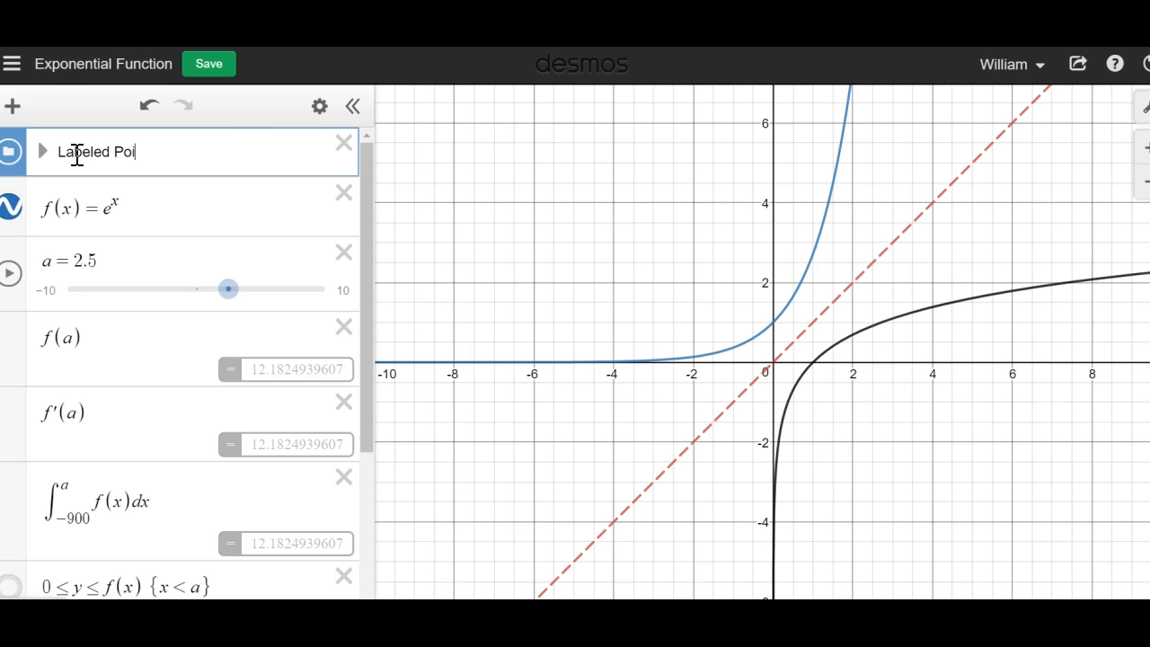
click(41, 153)
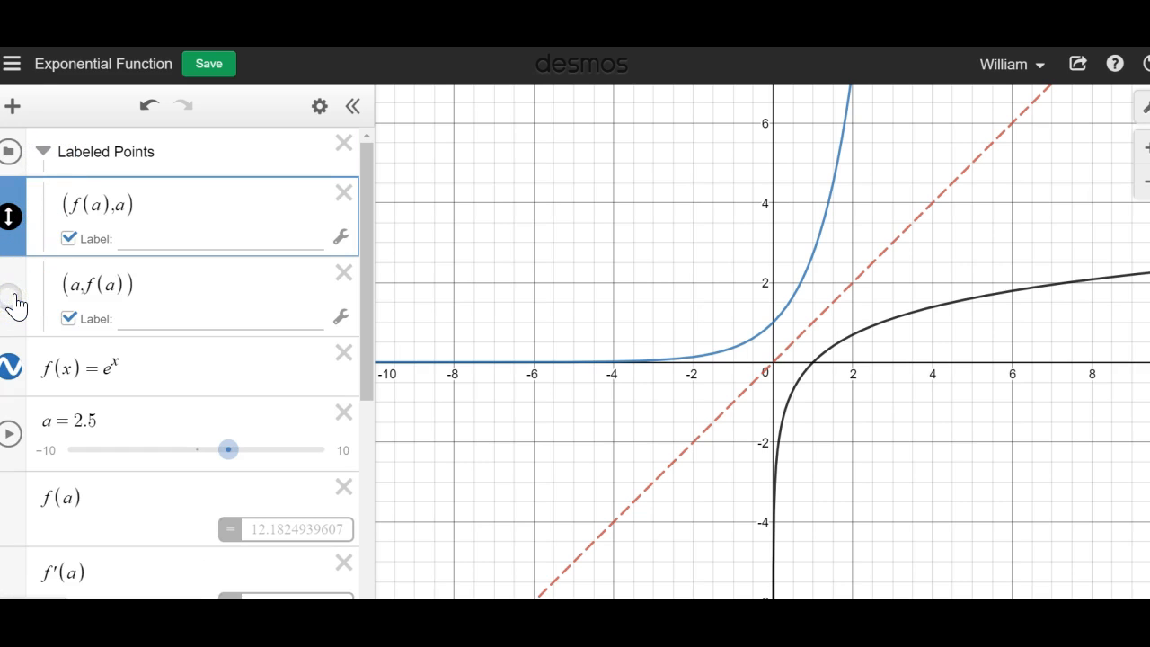
click(14, 223)
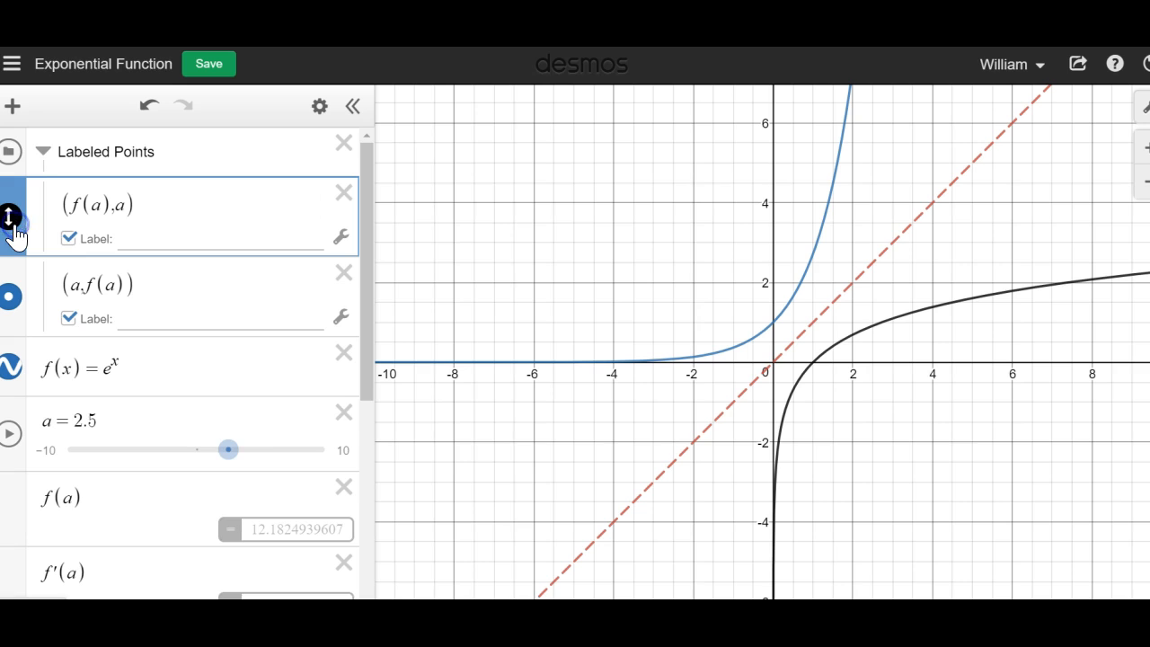
Set slider a to 0.6, and switch the labeled points and the label of (a, f(a)) off and back on.
drag(230, 451, 210, 465)
click(146, 368)
click(10, 305)
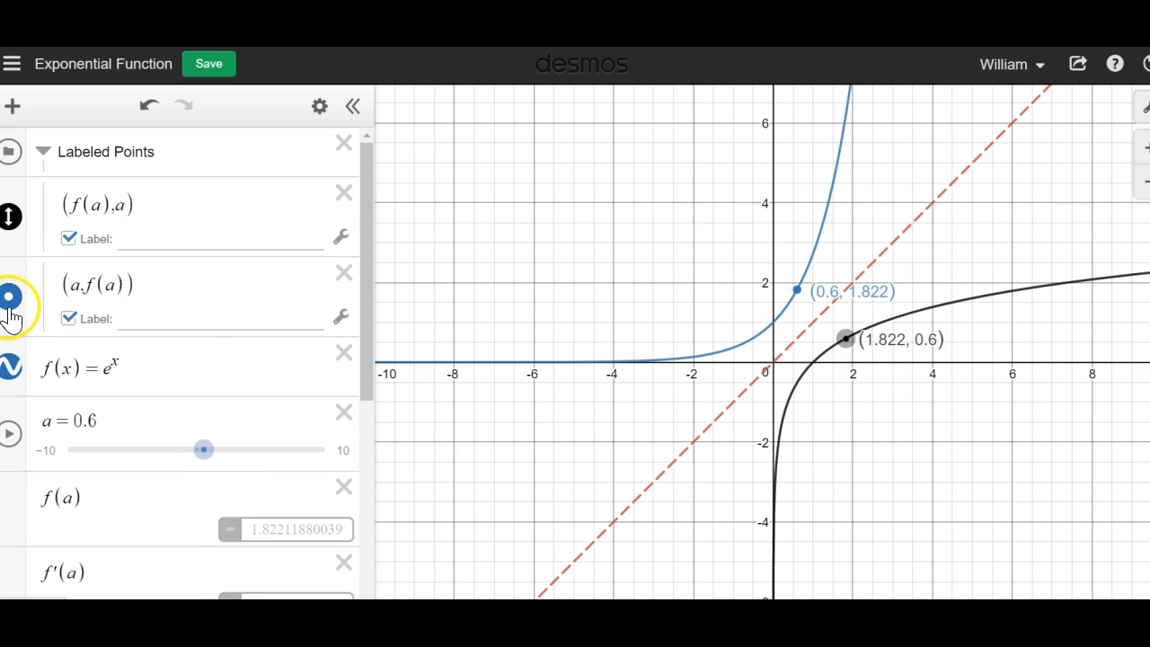
click(10, 301)
click(10, 306)
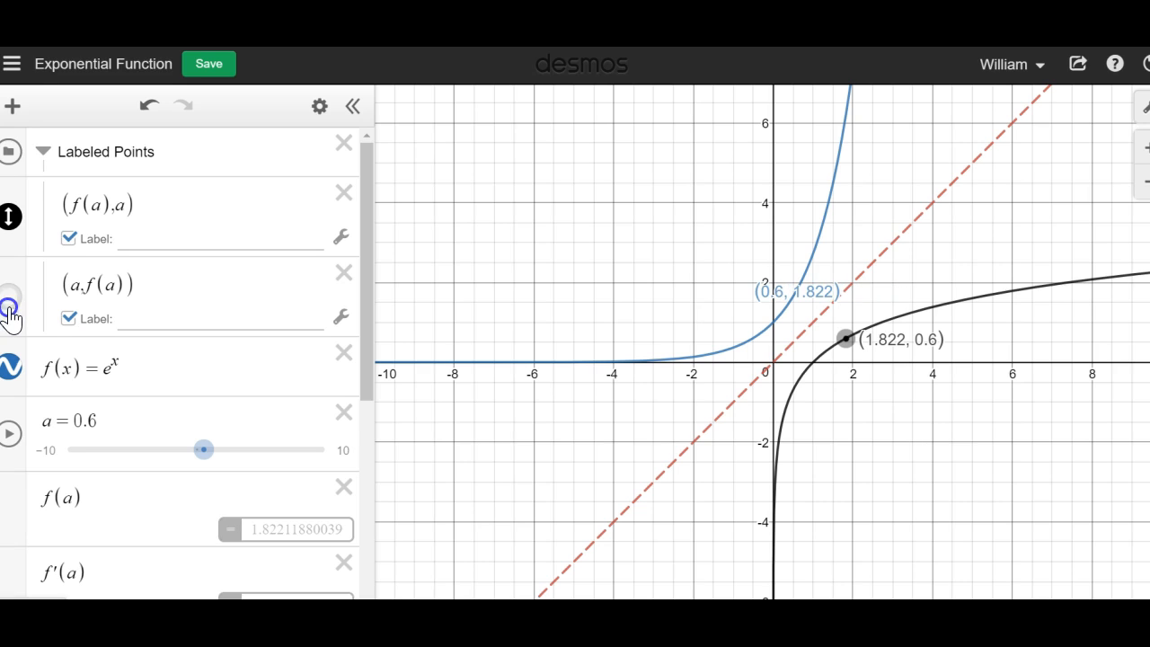
click(68, 318)
click(10, 304)
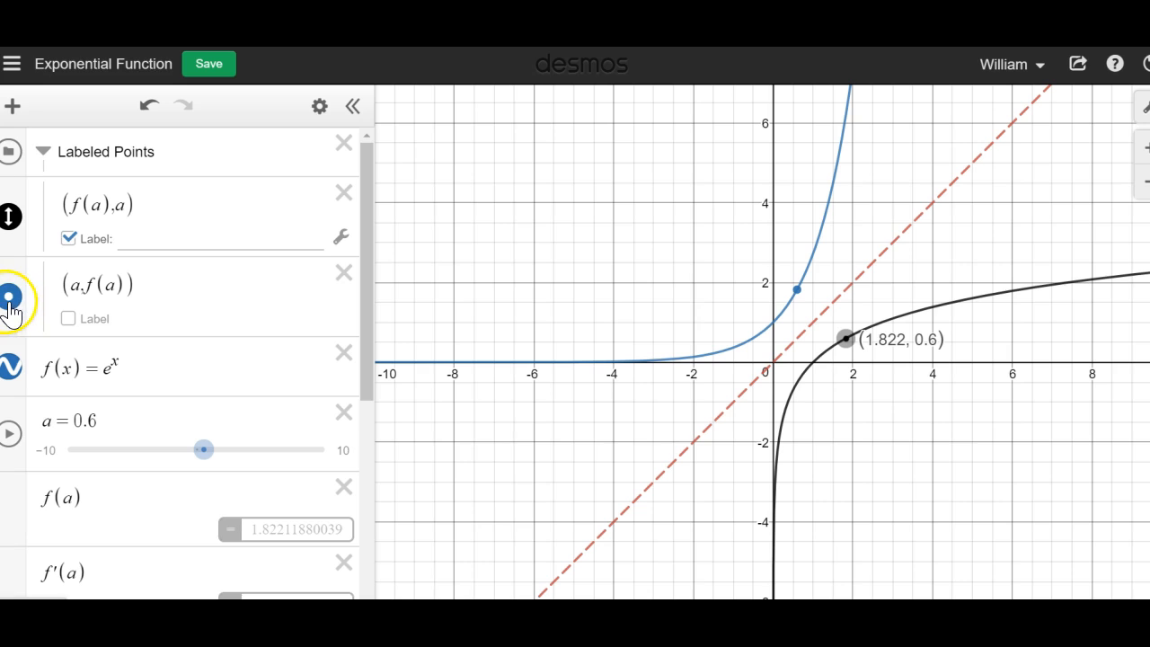
click(72, 319)
click(10, 221)
click(10, 220)
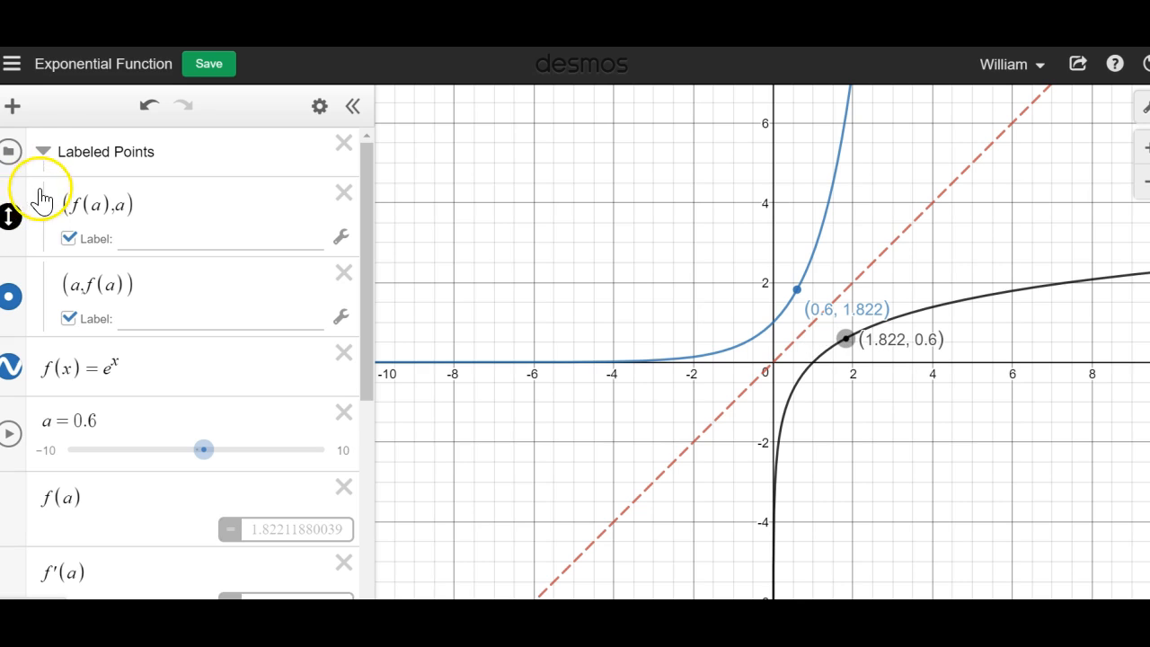
Hide and show the whole Labeled Points folder on the graph, and collapse the folder.
click(11, 154)
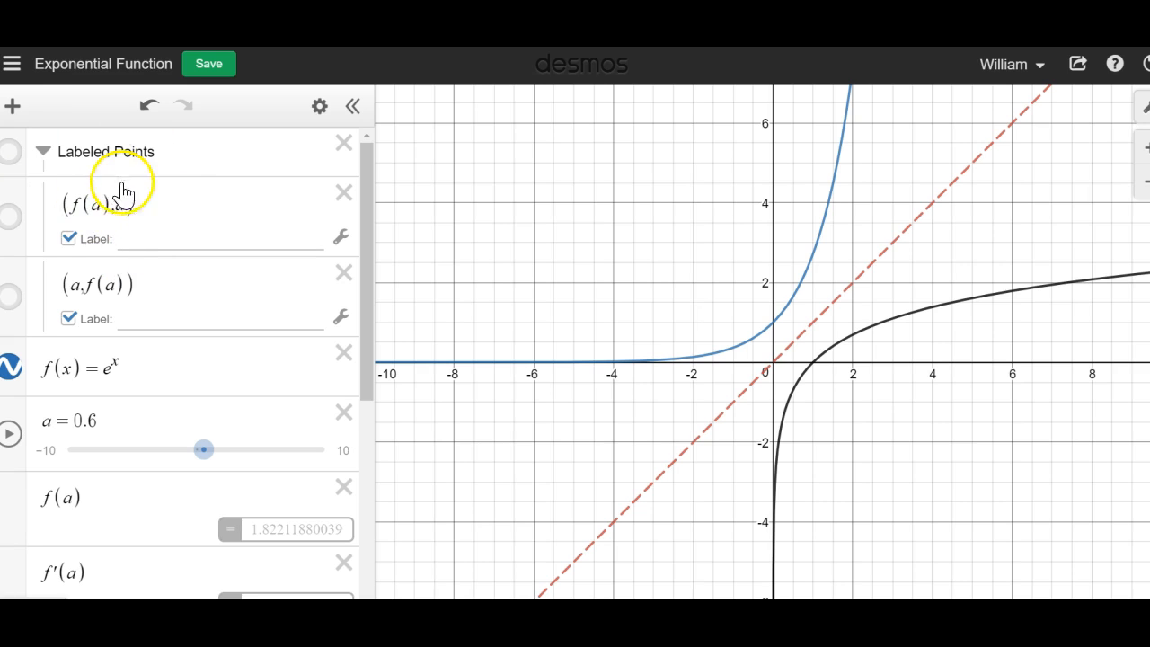
click(12, 154)
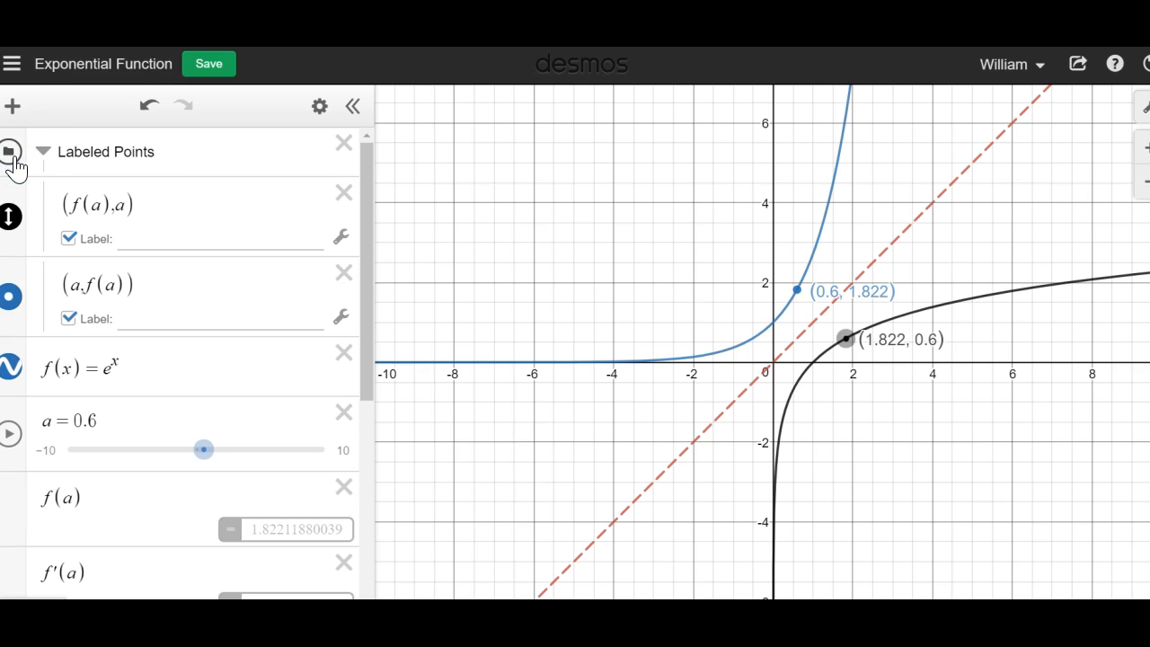
click(43, 153)
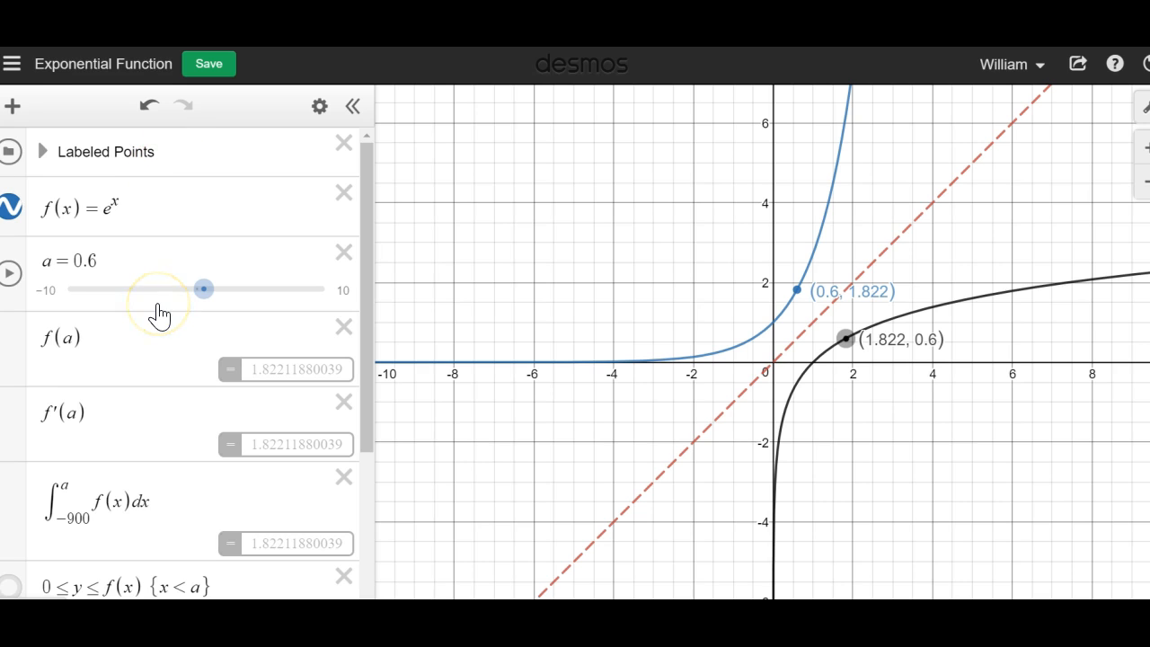
Add a new folder below Labeled Points and name it Shady Stuff.
scroll(139, 364, down, 3)
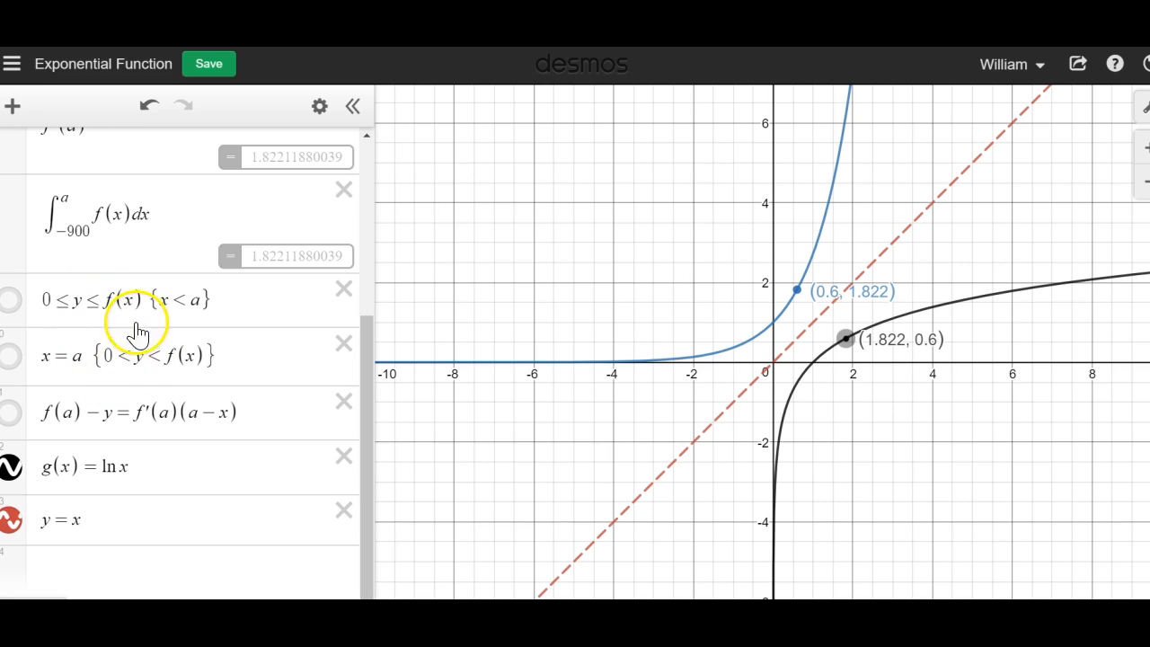
scroll(125, 373, up, 3)
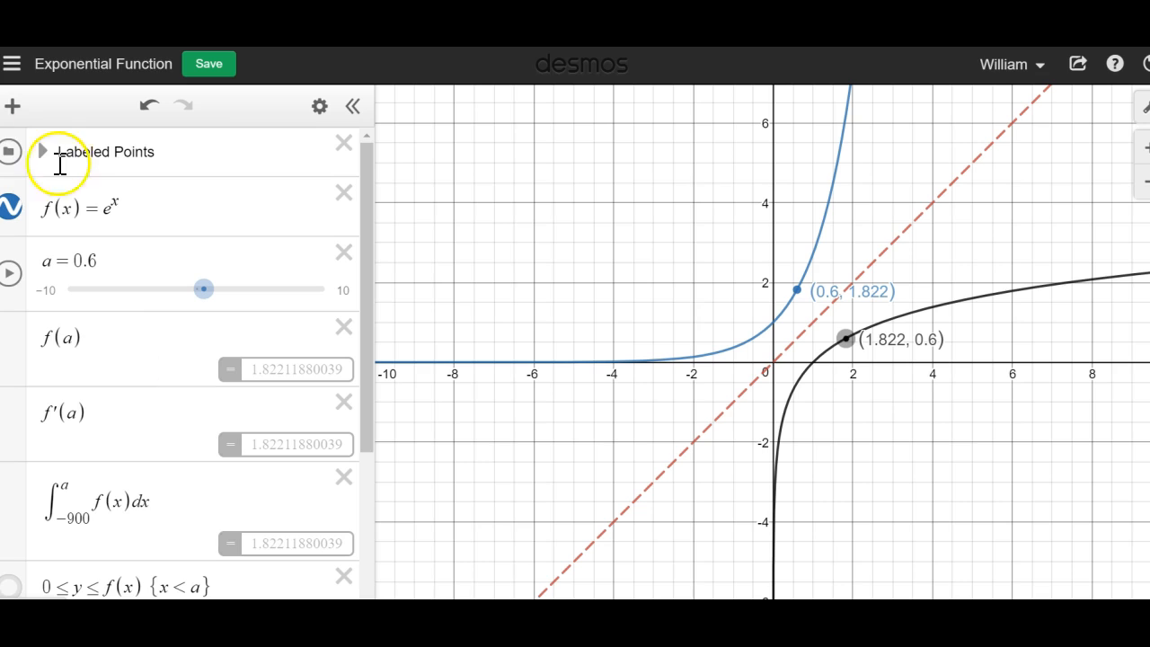
click(13, 106)
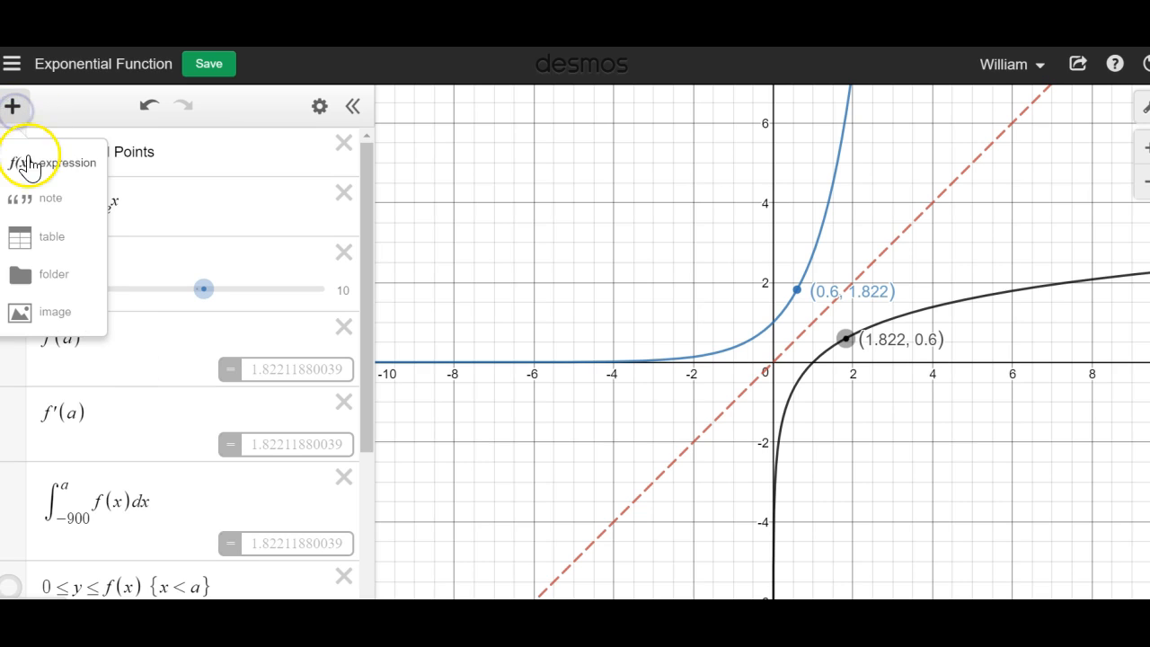
click(45, 274)
click(112, 200)
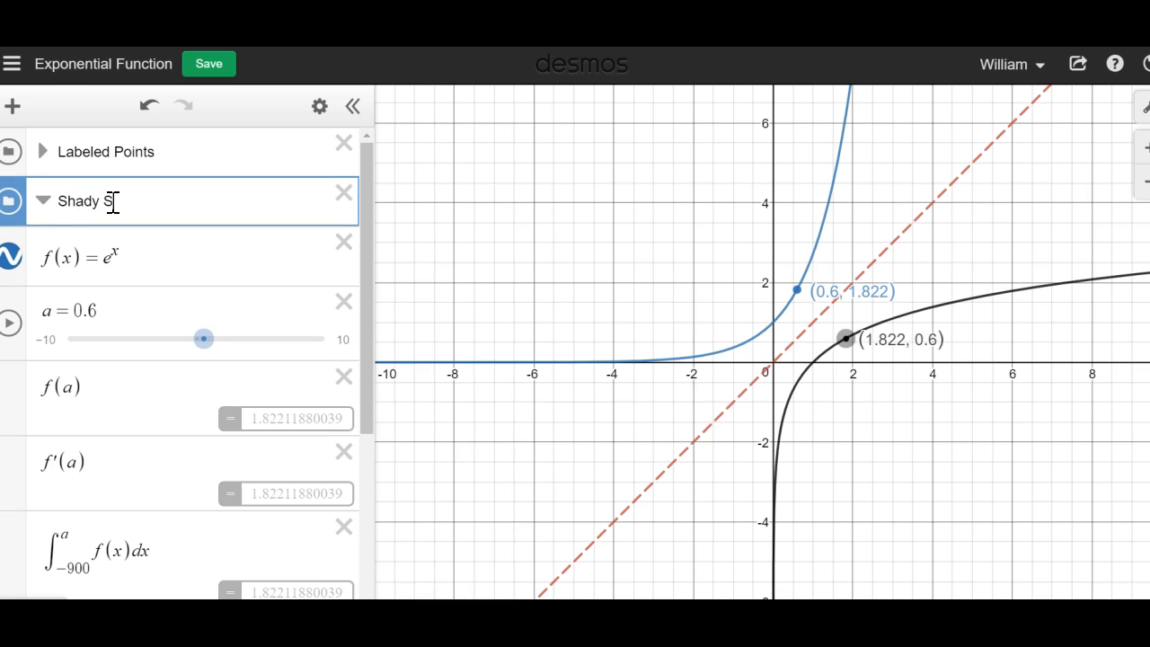
Show the shaded region 0 ≤ y ≤ f(x) {x < a} and the segment x = a {0 < y < f(x)}, and set slider a to 2.5.
scroll(111, 200, down, 5)
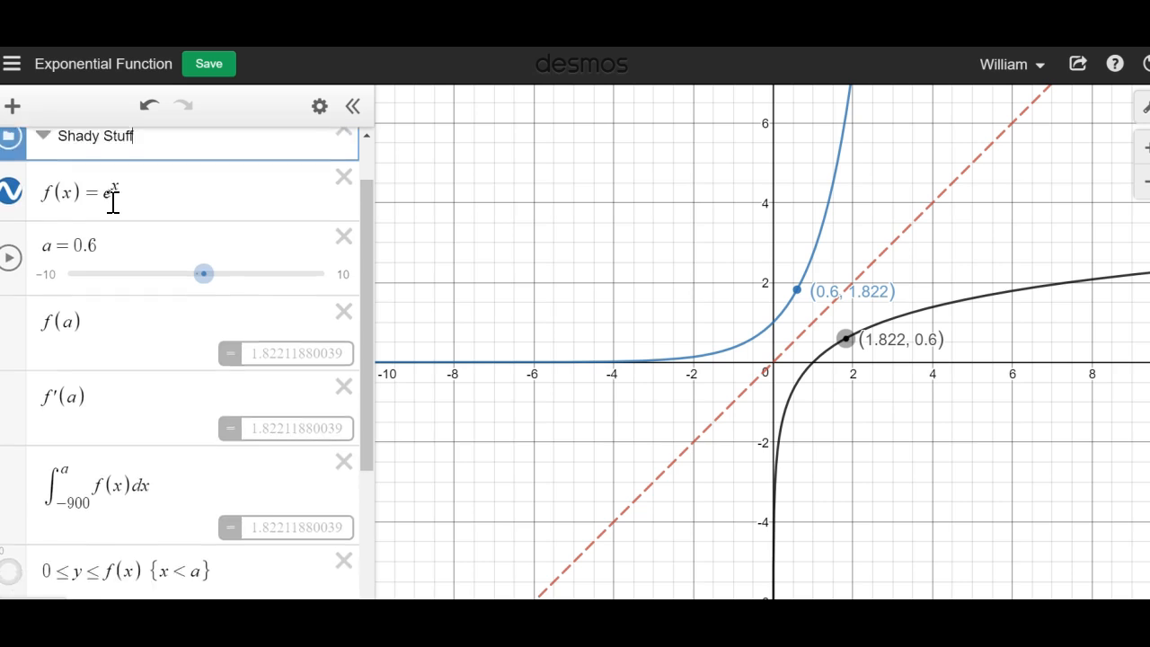
click(11, 440)
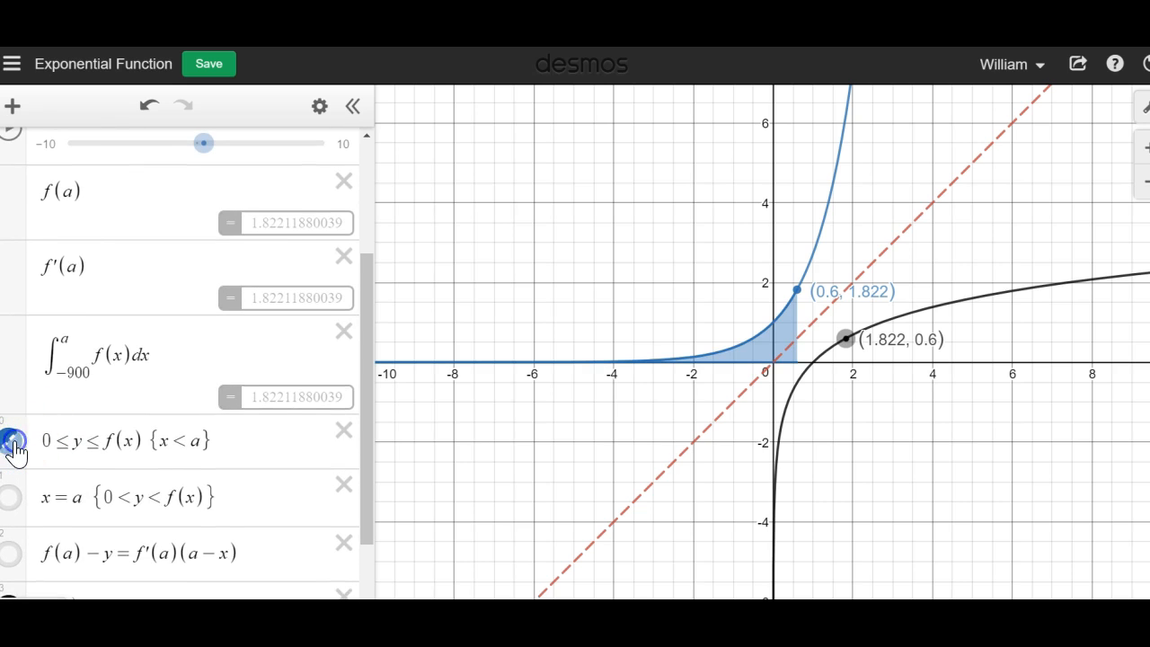
click(11, 497)
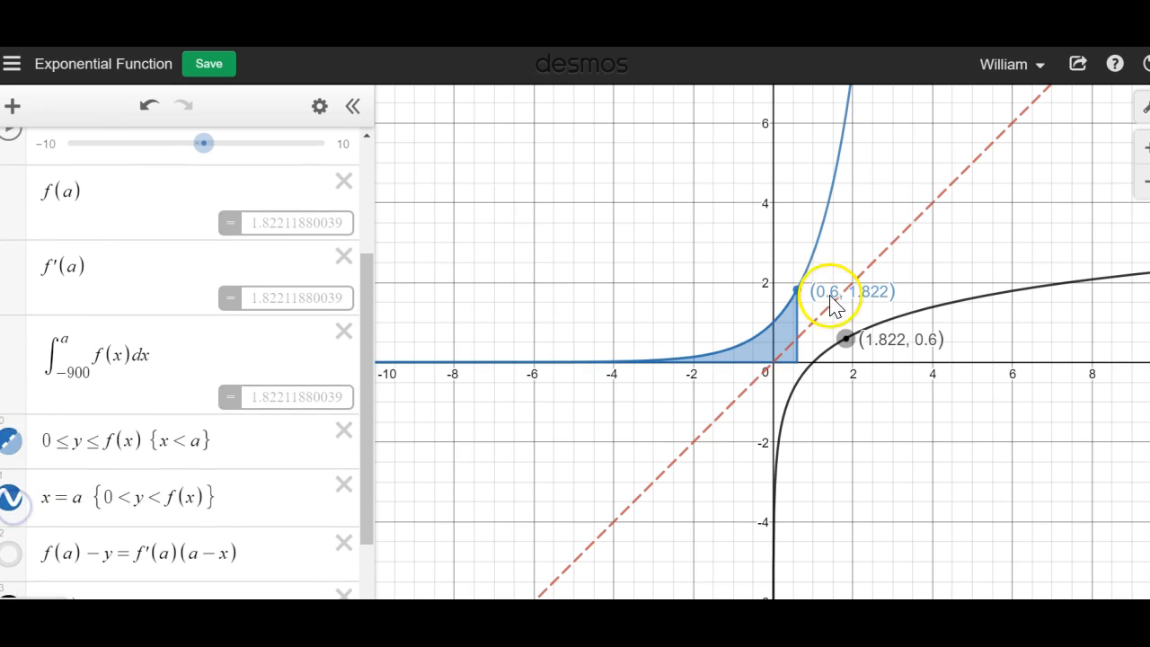
scroll(245, 381, up, 2)
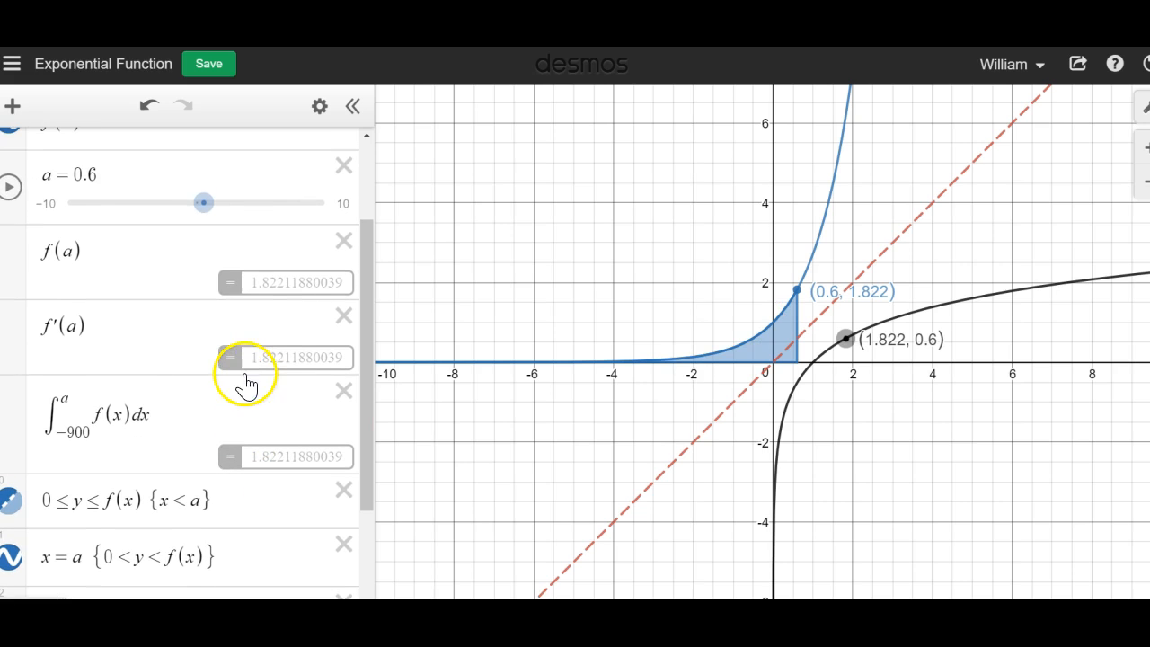
mouse_move(206, 213)
mouse_down()
mouse_move(173, 213)
mouse_move(230, 213)
mouse_up()
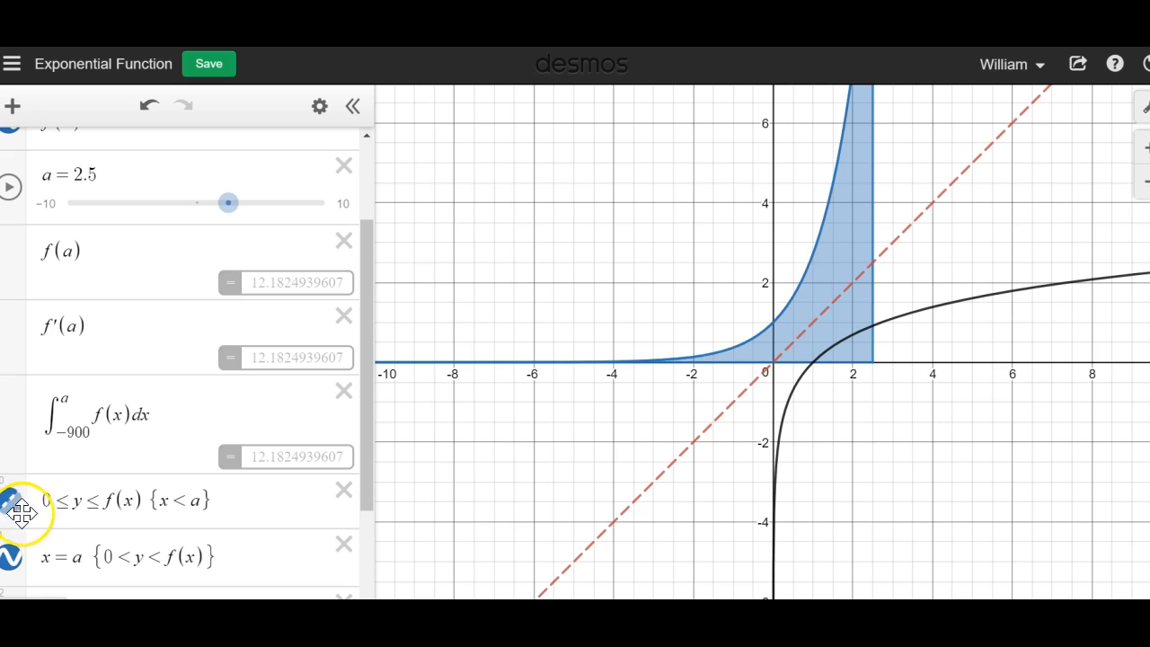
Move the region 0 ≤ y ≤ f(x) {x < a} into the Shady Stuff folder, and the segment x = a {0 < y < f(x)} above it.
mouse_move(21, 520)
mouse_down()
mouse_move(18, 144)
mouse_move(10, 300)
mouse_move(10, 237)
mouse_move(9, 261)
mouse_up()
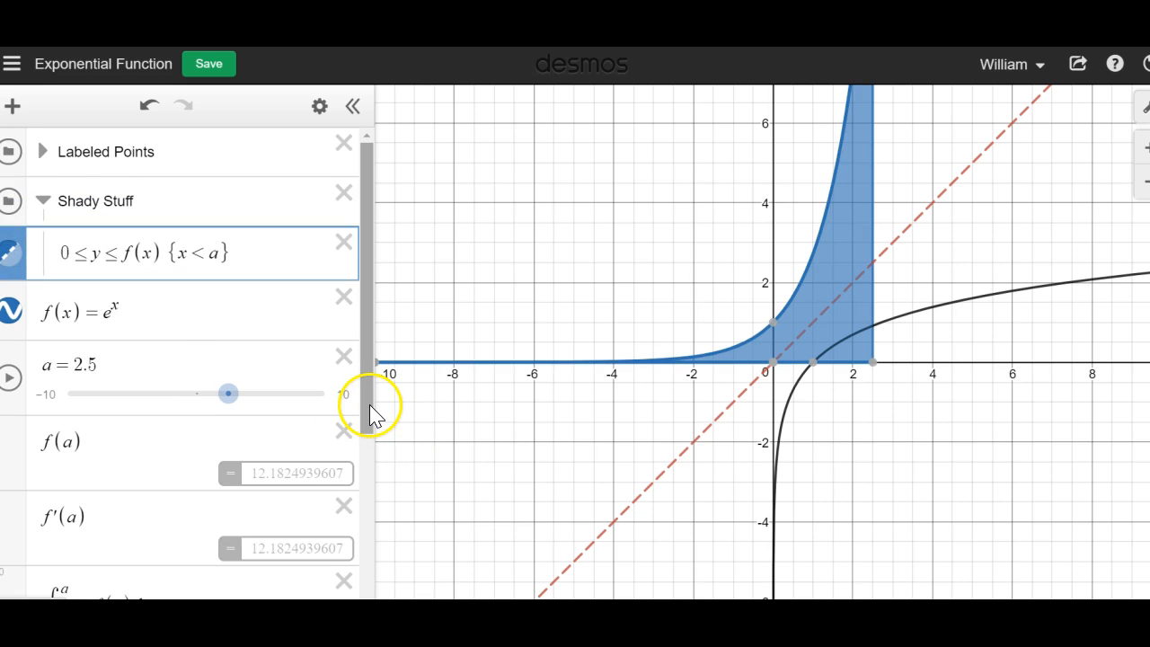
drag(367, 402, 351, 534)
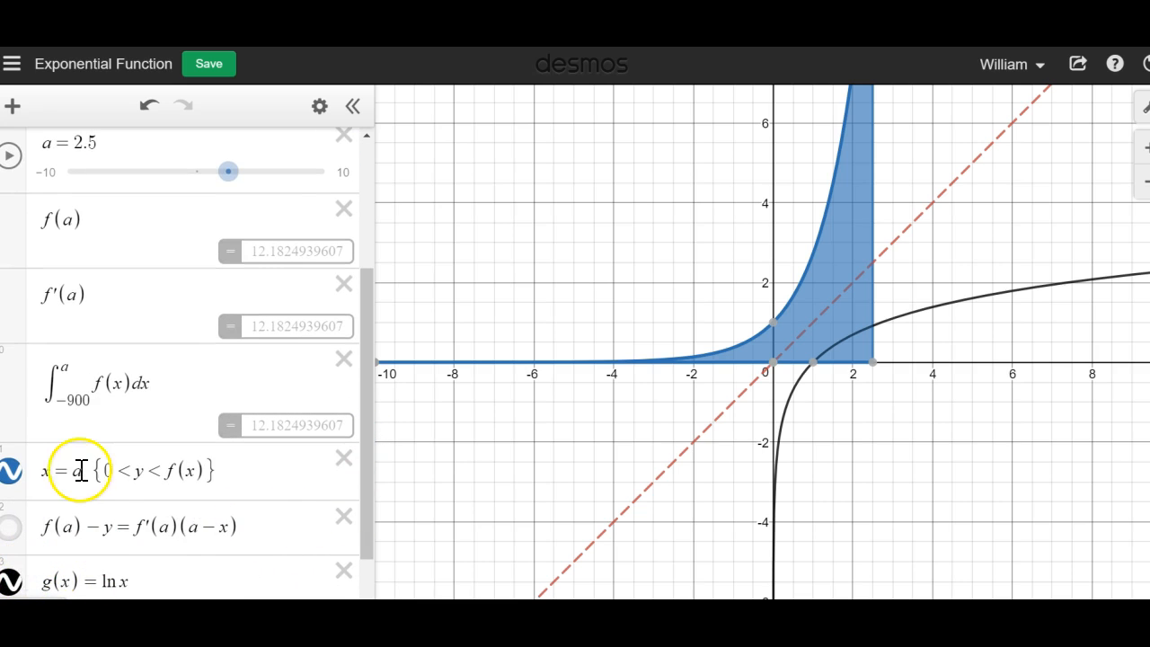
drag(27, 468, 4, 72)
drag(9, 126, 36, 226)
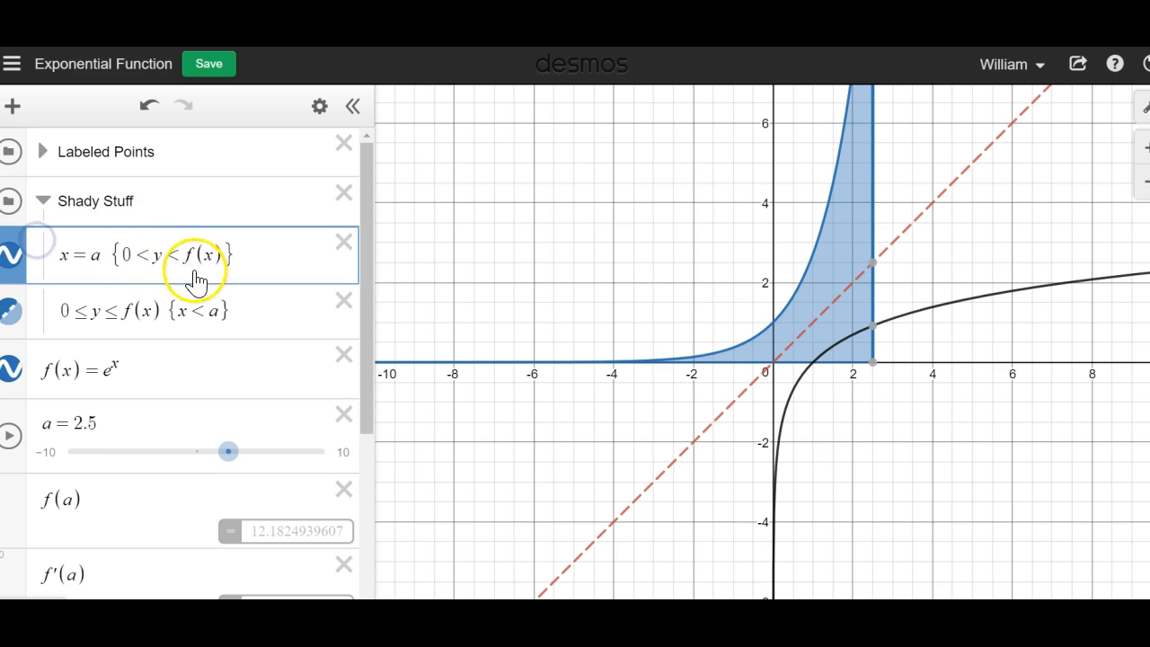
Collapse the Shady Stuff folder and toggle its shading off and back on.
click(44, 203)
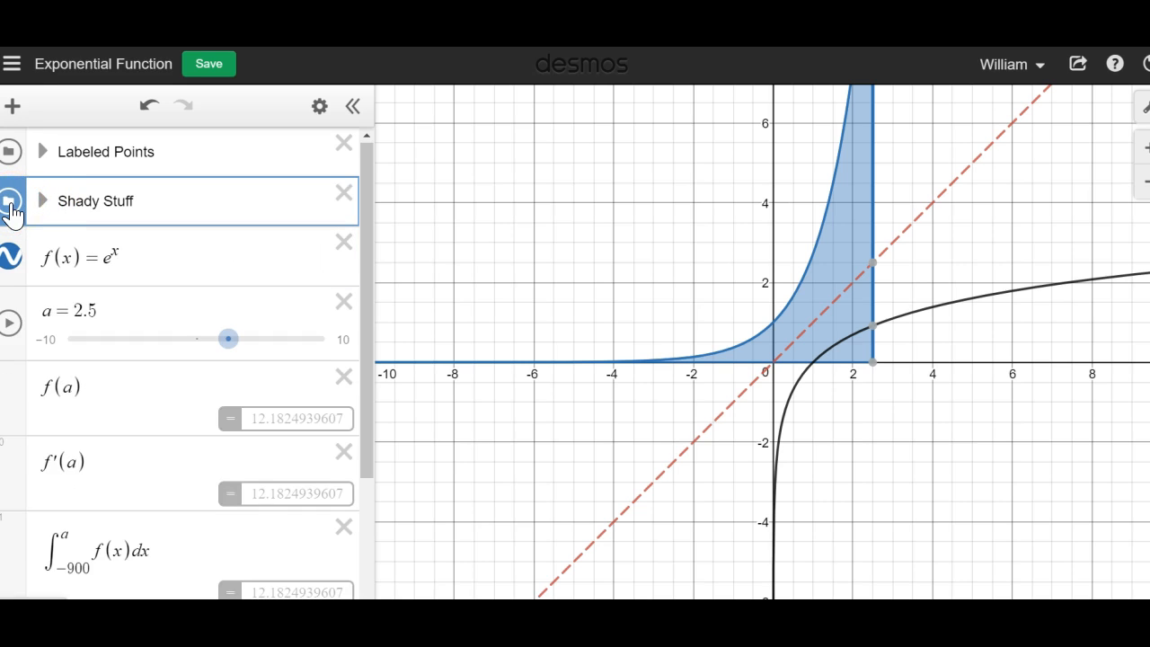
click(10, 201)
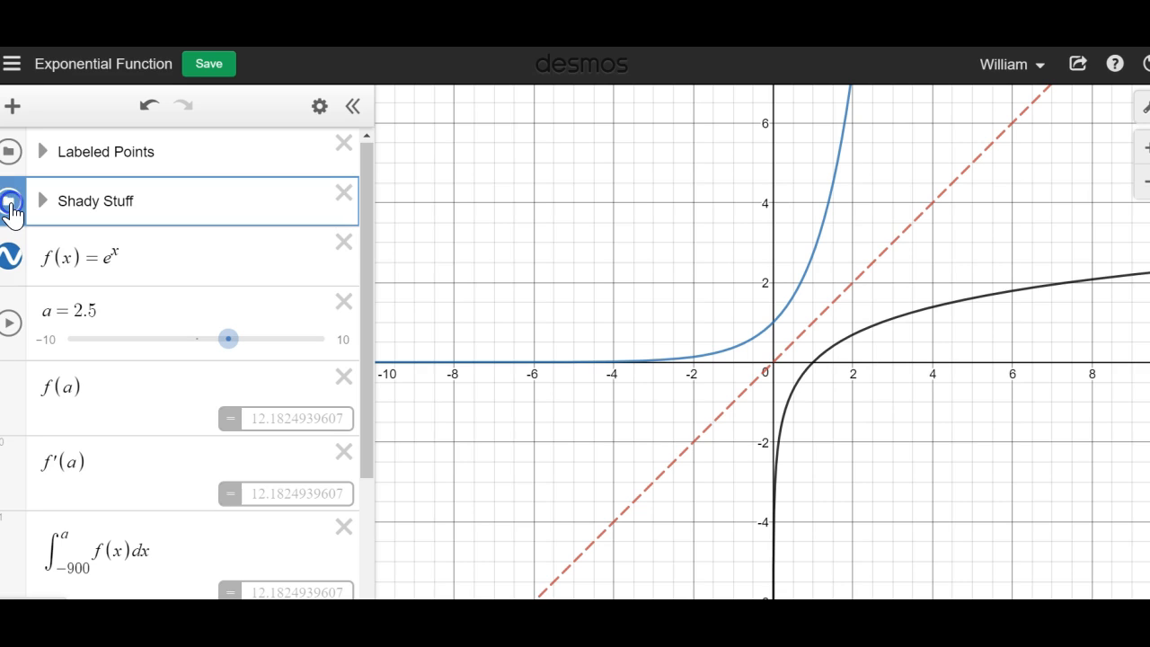
click(9, 203)
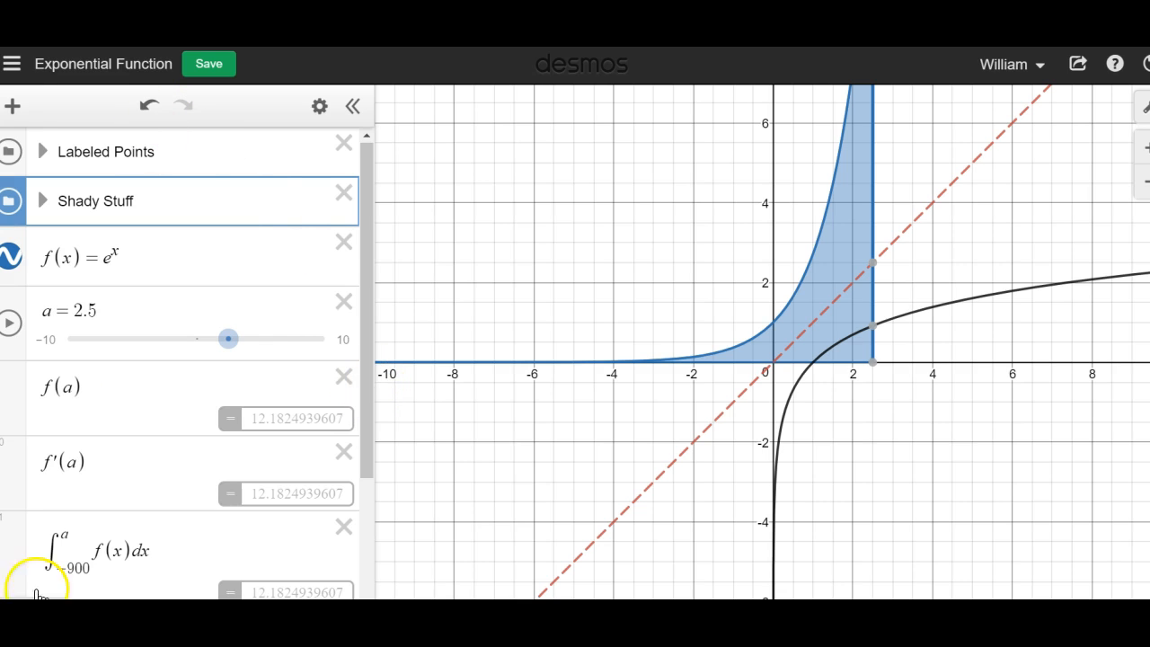
key(Escape)
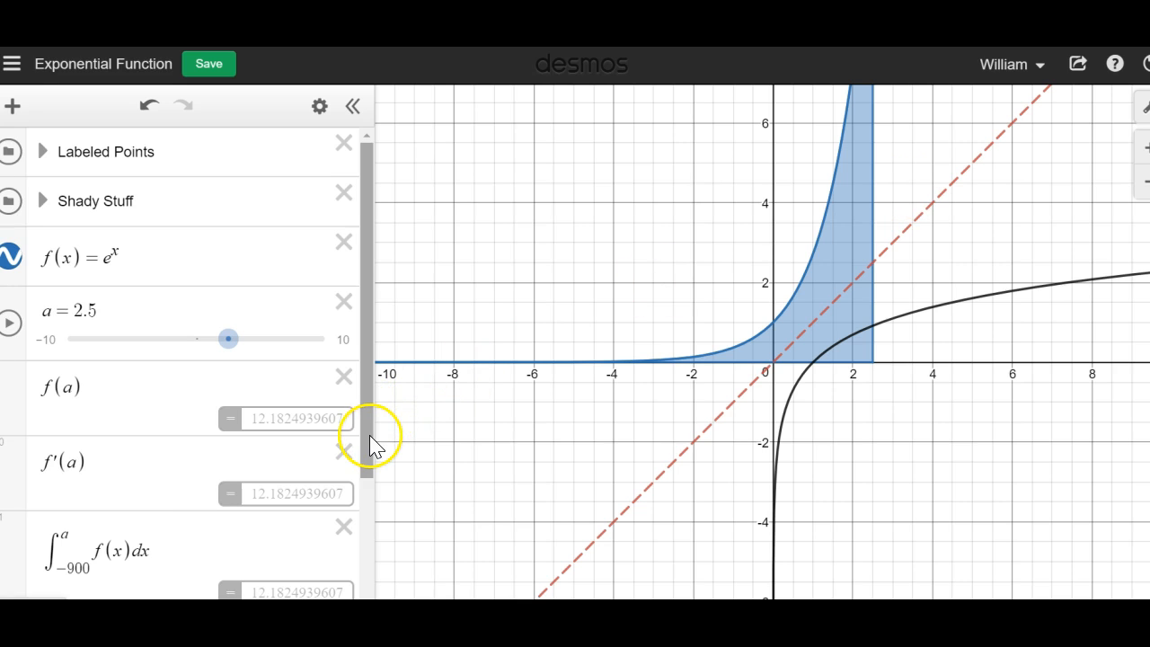
Add a folder named Inverse Discussion above Shady Stuff, and move g(x) = ln x and y = x into it.
click(14, 106)
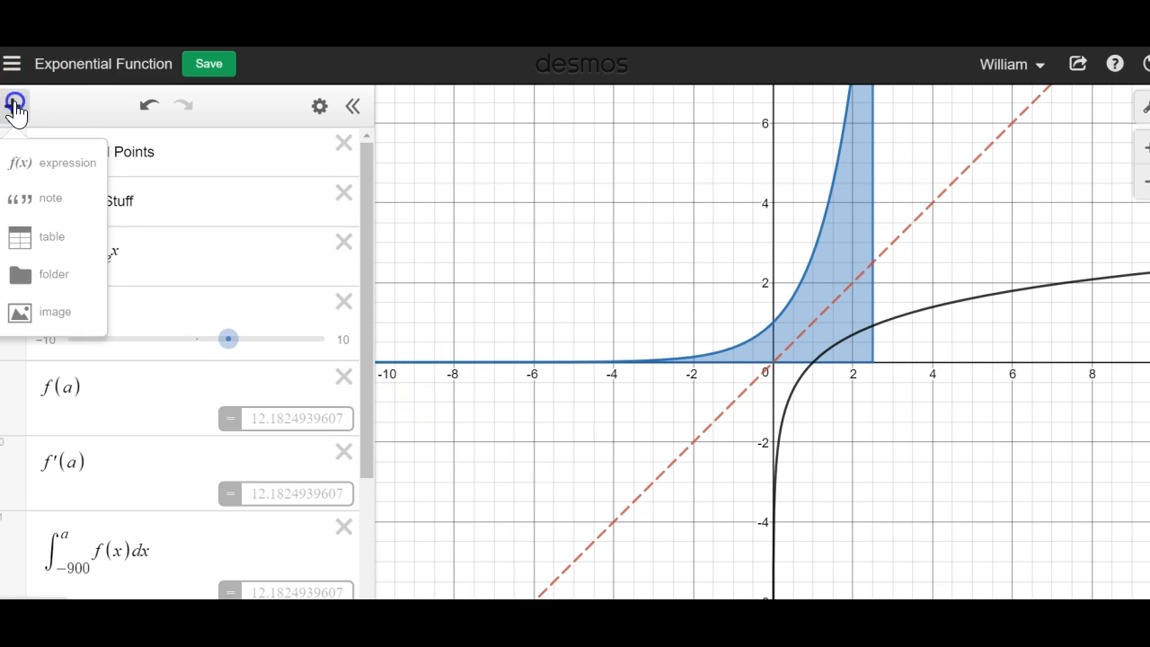
click(43, 275)
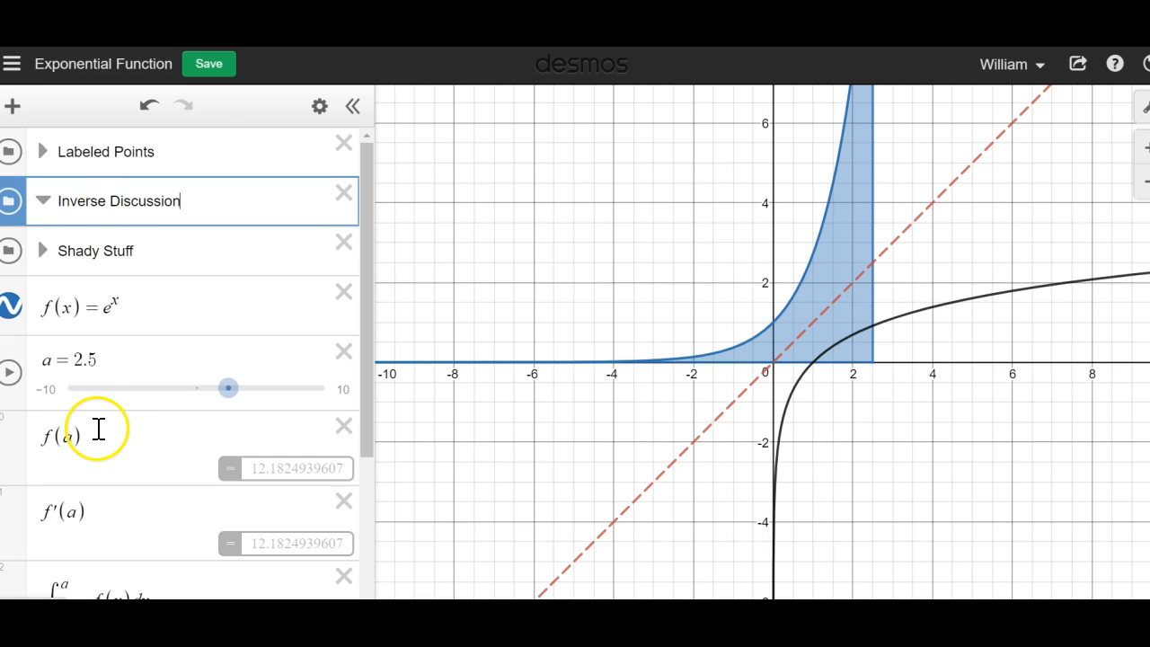
scroll(98, 431, down, 4)
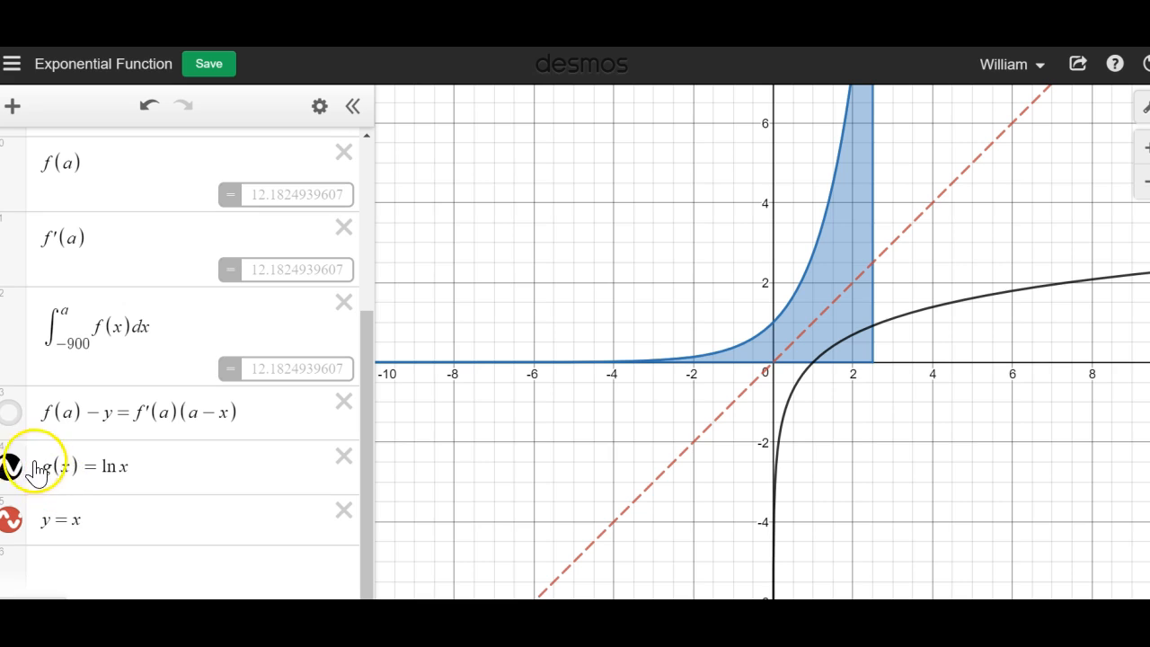
drag(20, 449, 42, 221)
scroll(108, 420, down, 3)
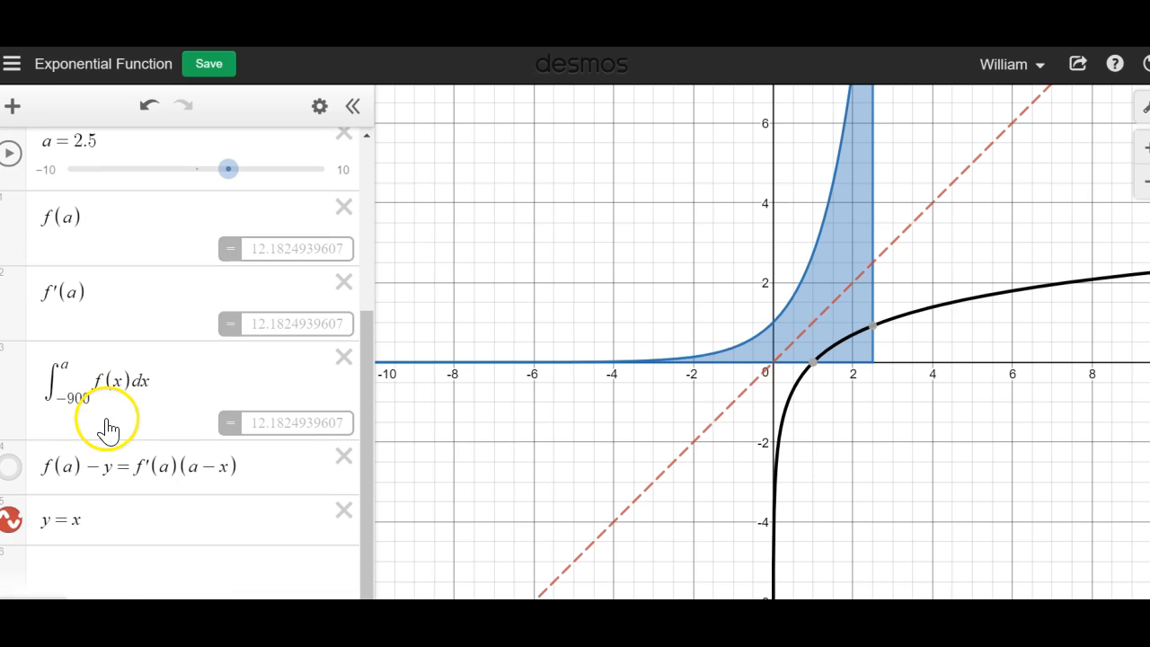
drag(20, 538, 20, 243)
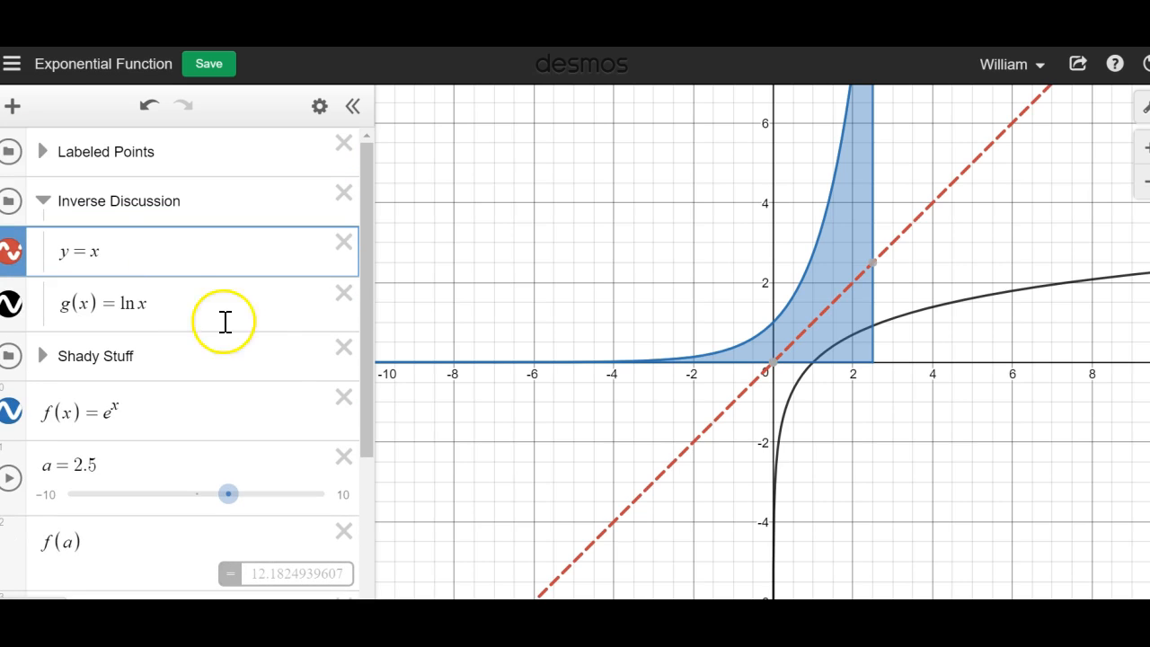
Collapse the Inverse Discussion folder and hide its graphs, and set slider a to 1.3.
click(43, 203)
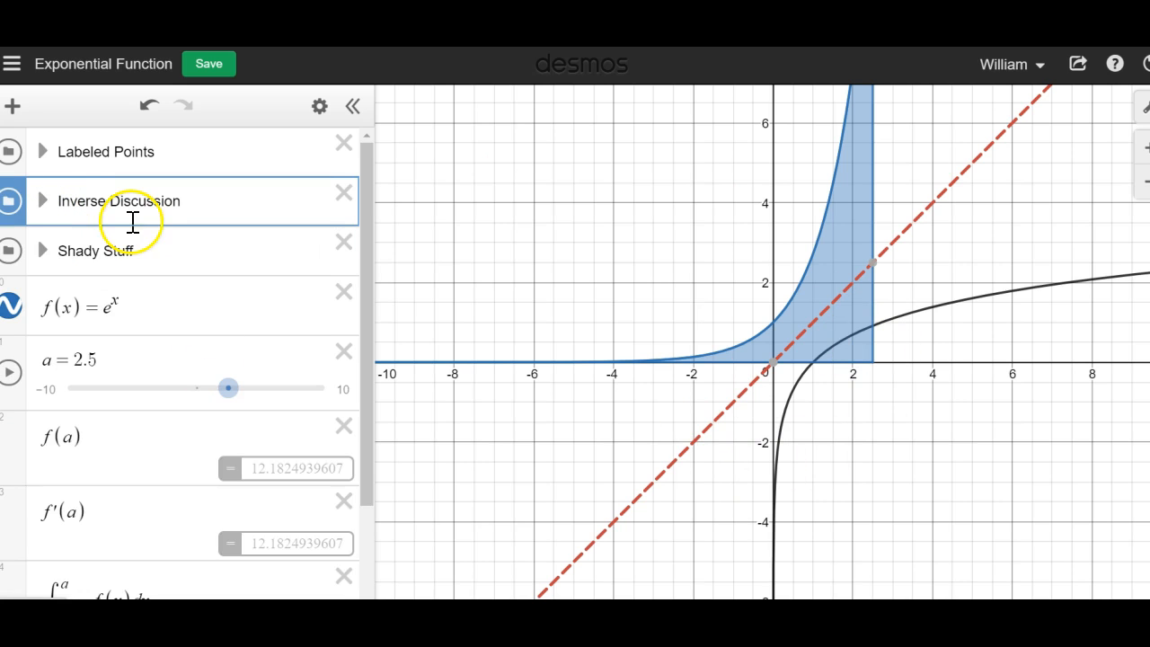
click(11, 203)
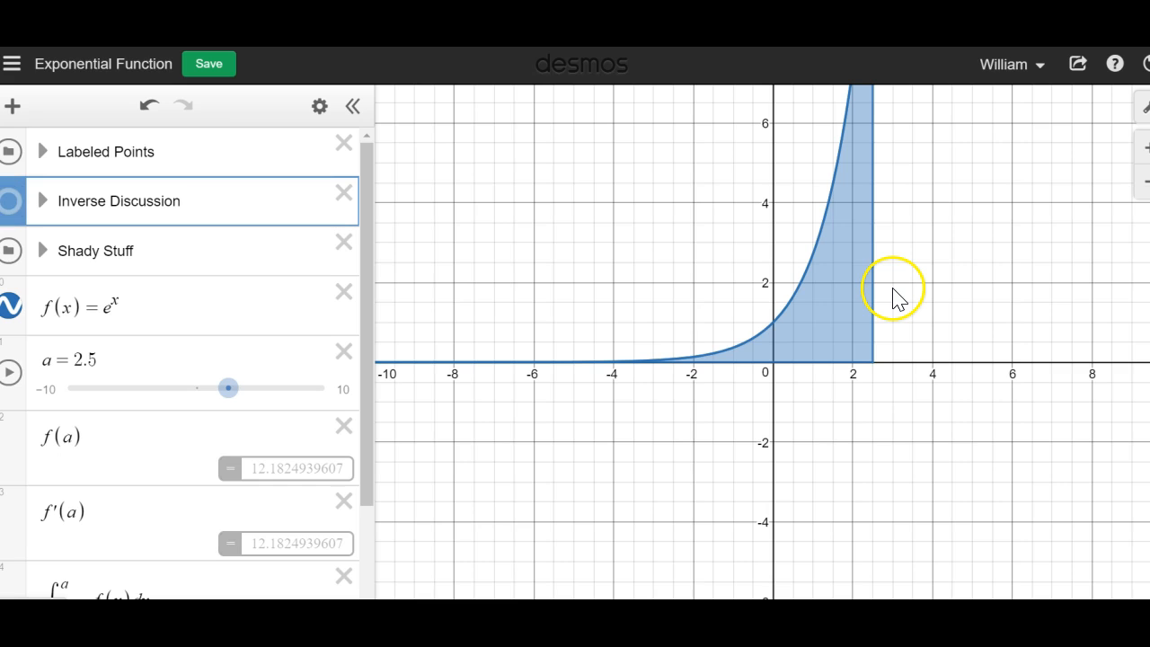
mouse_move(231, 390)
mouse_down()
mouse_move(193, 393)
mouse_move(232, 395)
mouse_move(221, 404)
mouse_up()
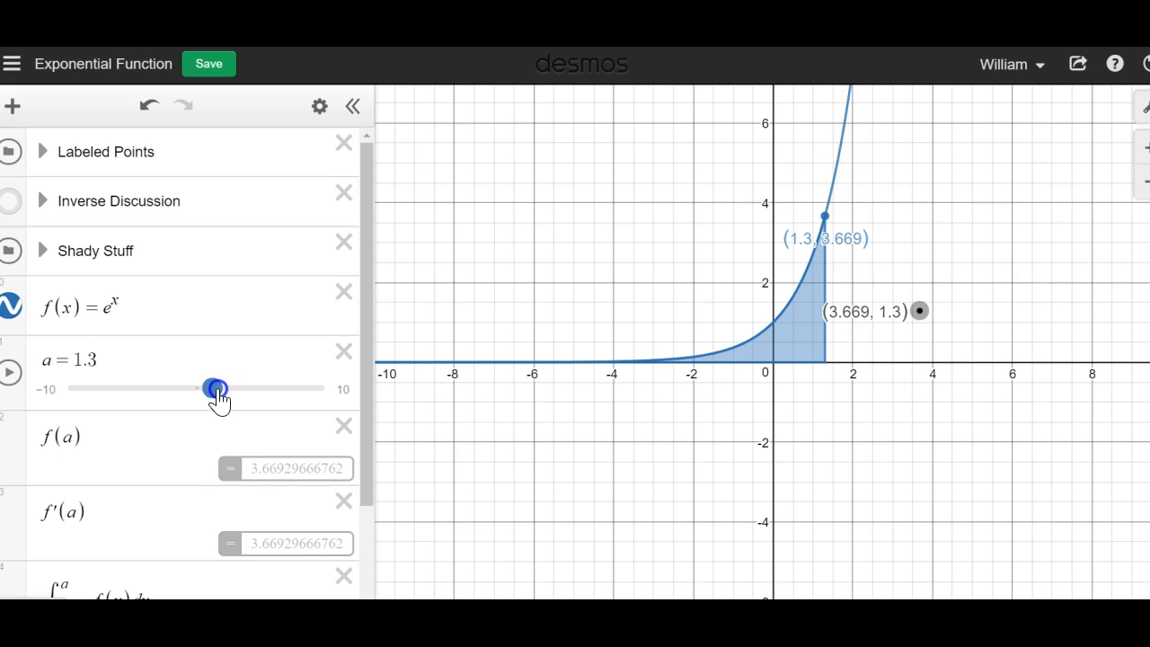
Hide the point (f(a), a) and its label in the Labeled Points folder, and collapse the folder again.
click(41, 155)
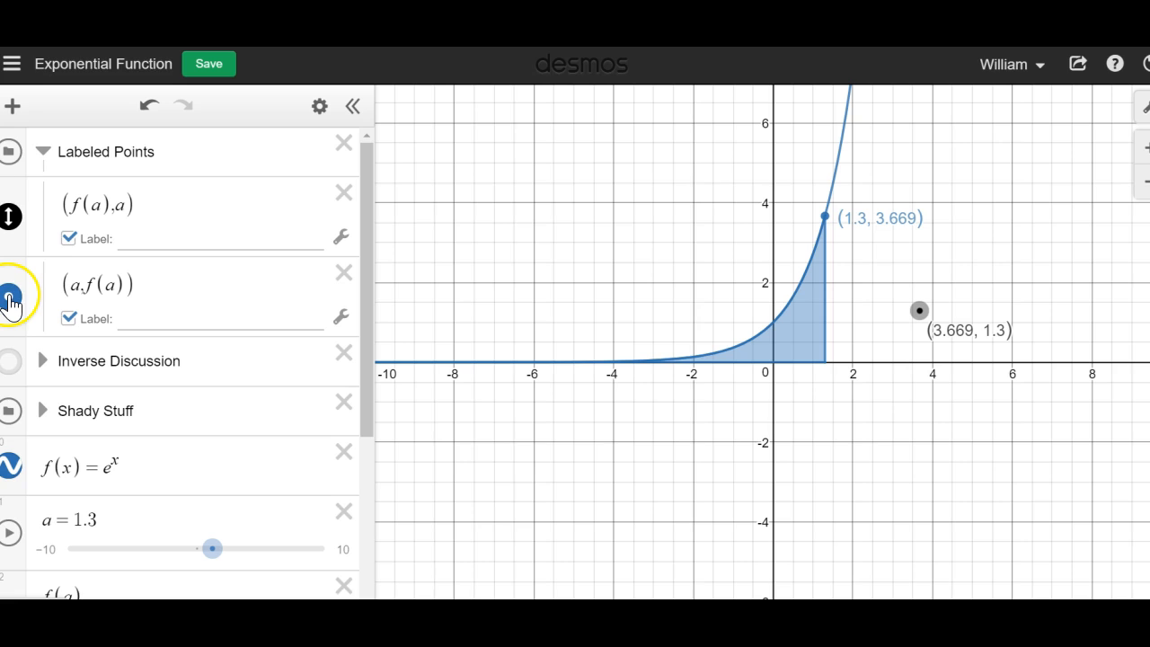
click(15, 225)
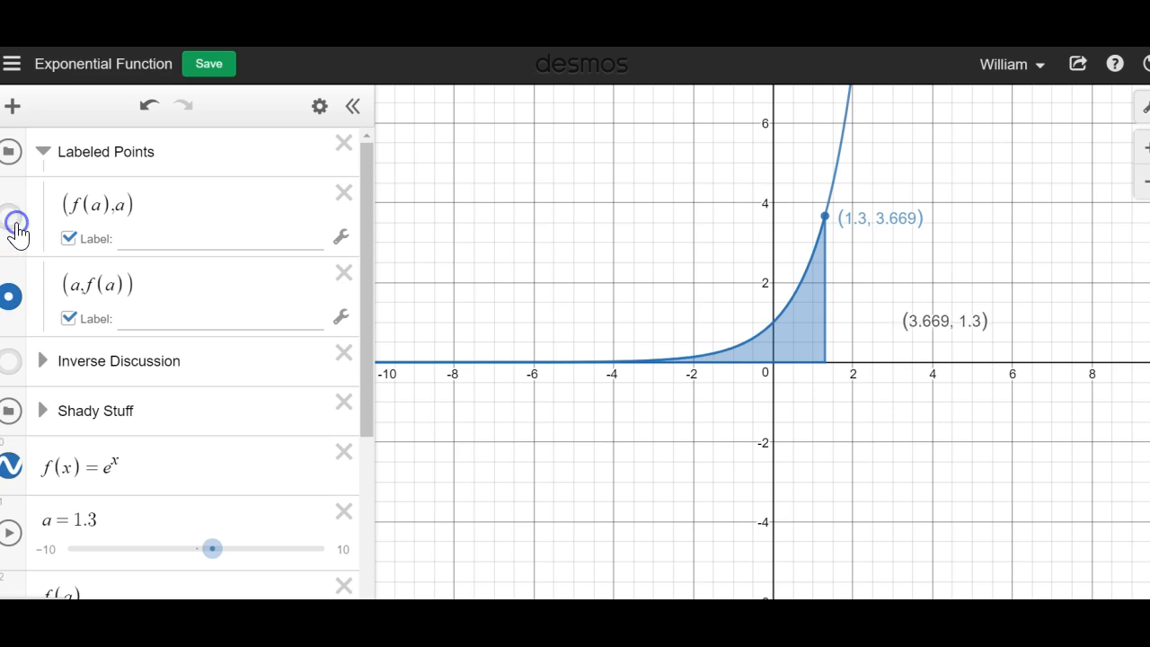
click(70, 239)
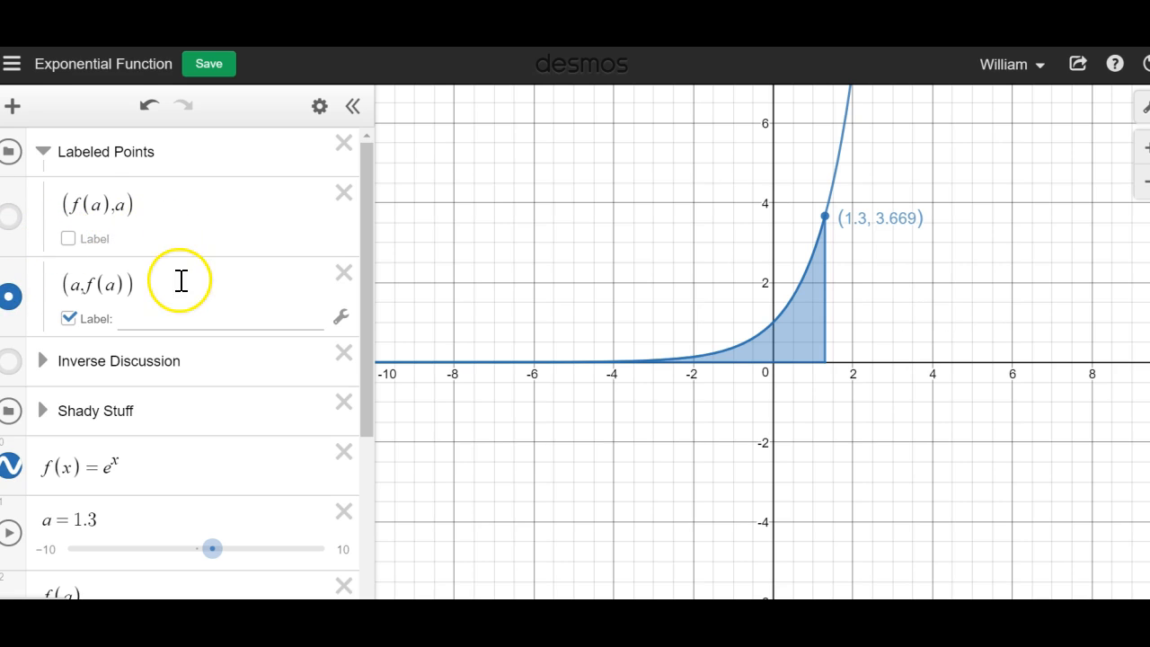
click(40, 151)
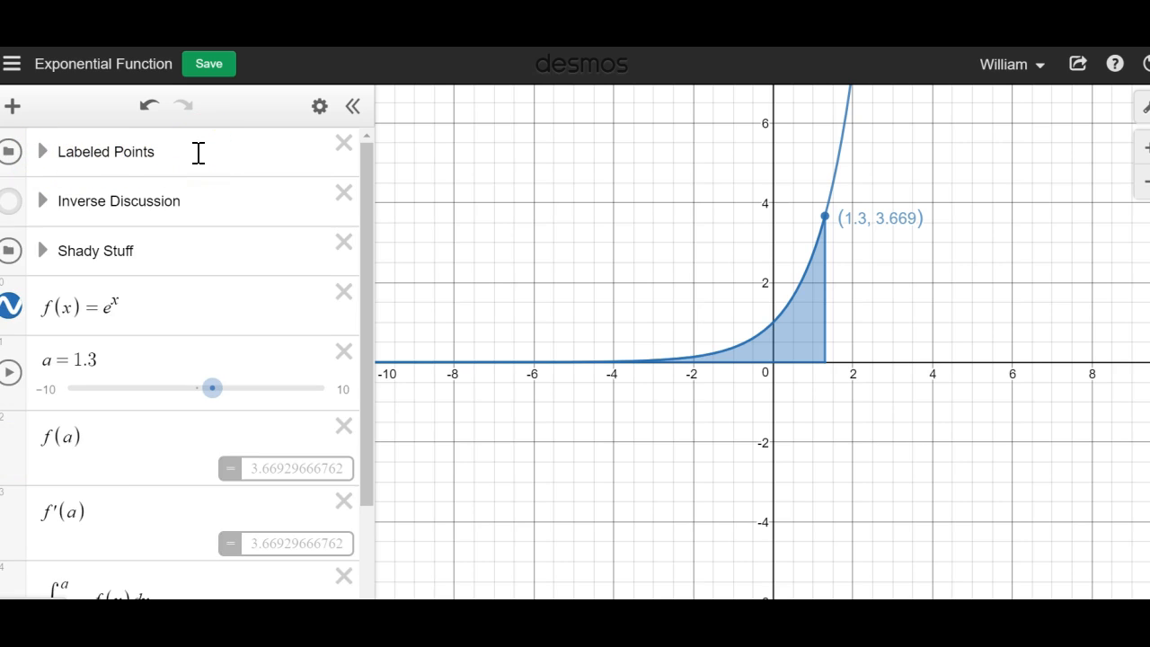
Add a note reading "Remember to discuss...." between the Labeled Points and Inverse Discussion folders.
scroll(197, 345, down, 3)
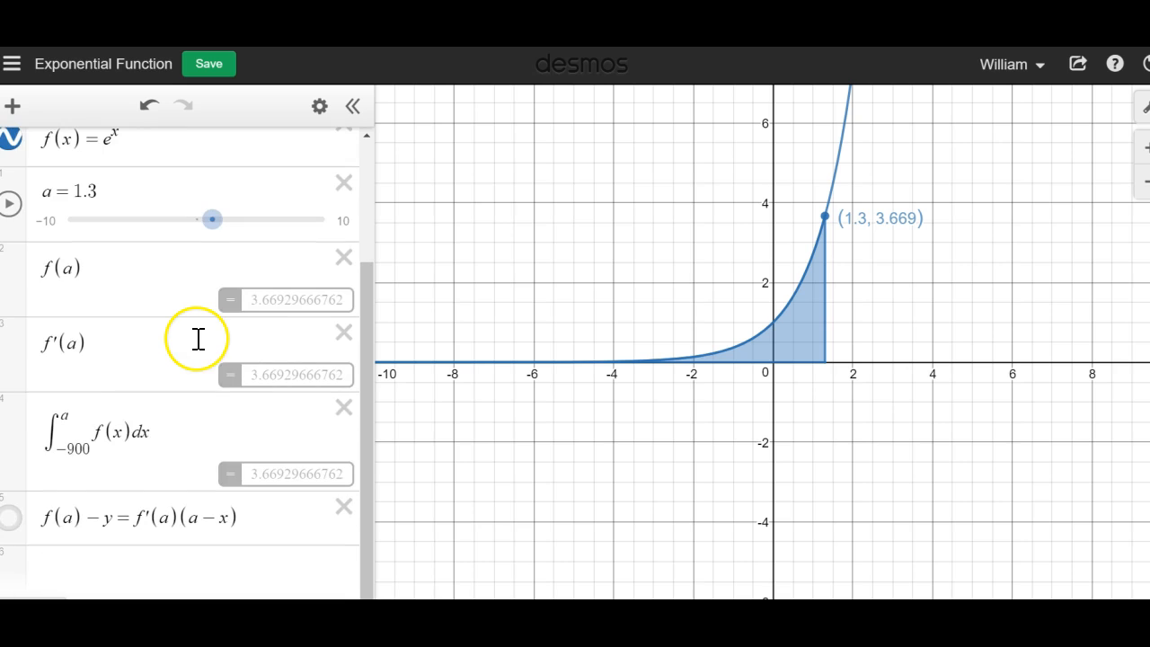
scroll(198, 346, up, 3)
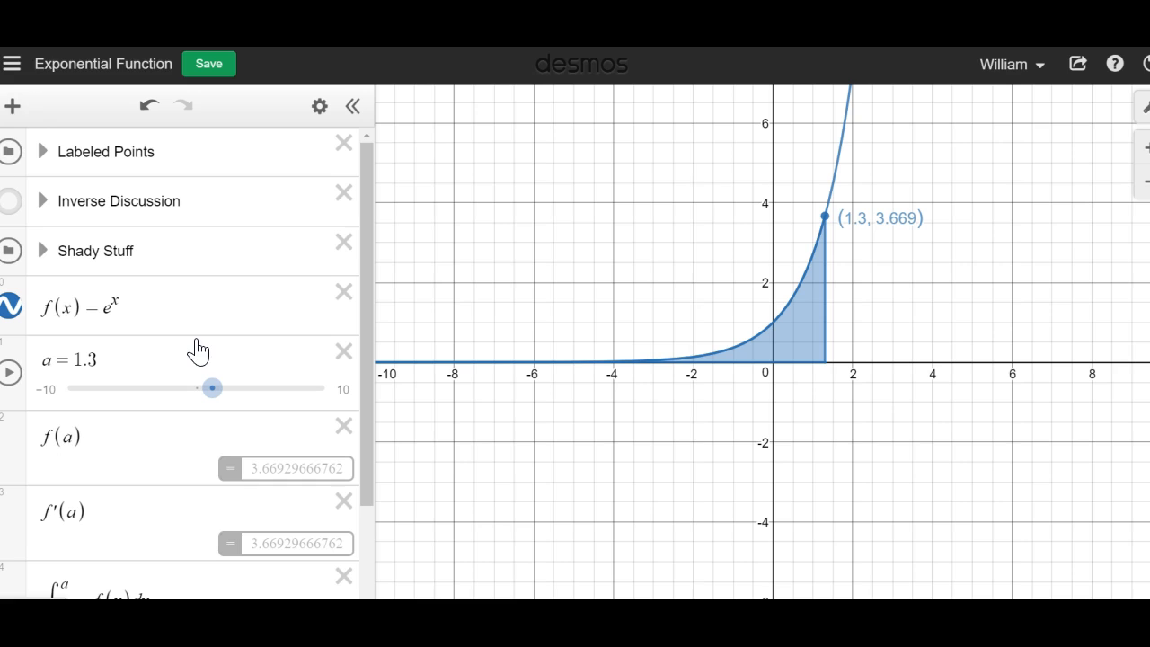
click(13, 106)
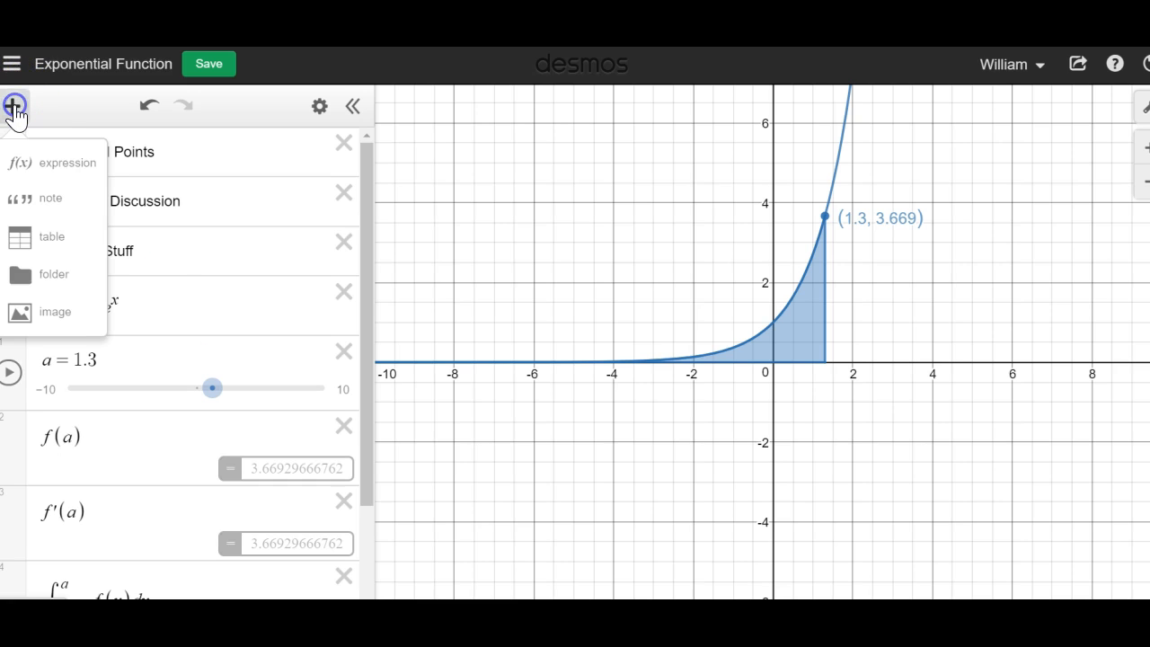
click(51, 198)
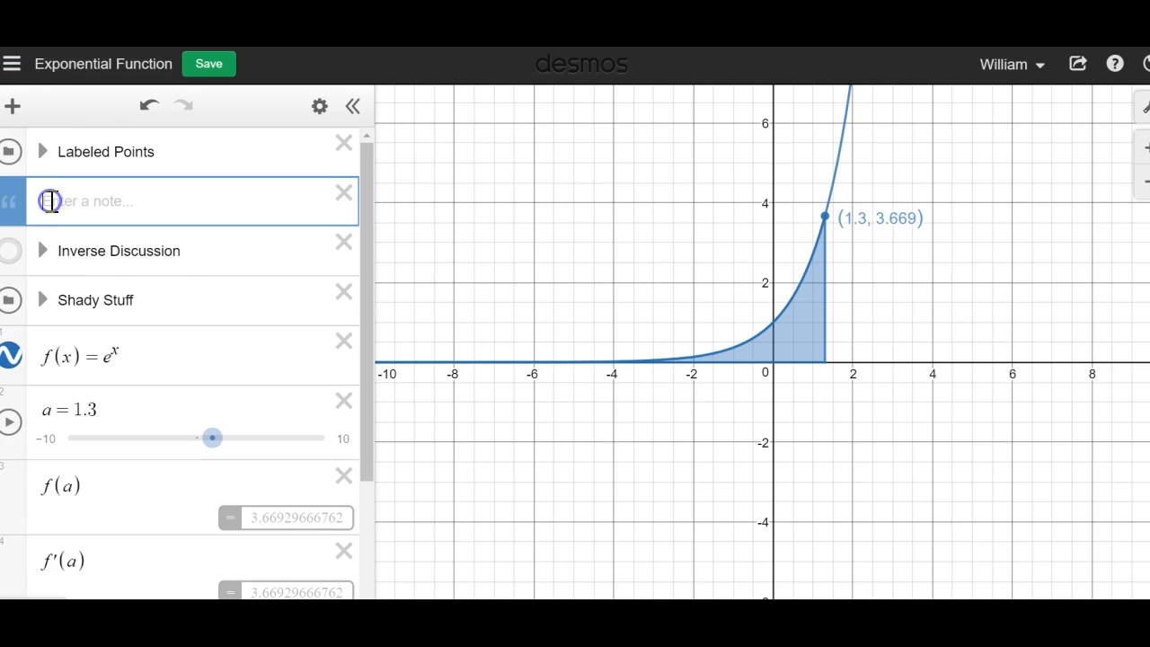
click(152, 214)
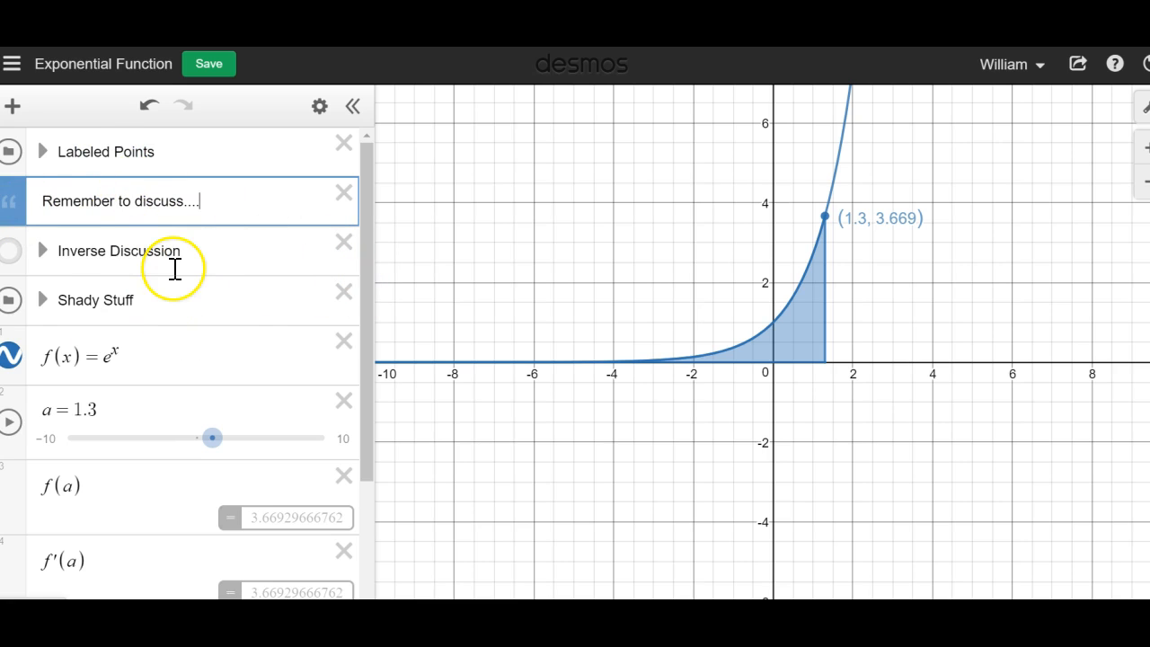
Save the graph, and check the list of saved graphs before returning to the current one.
drag(368, 304, 353, 495)
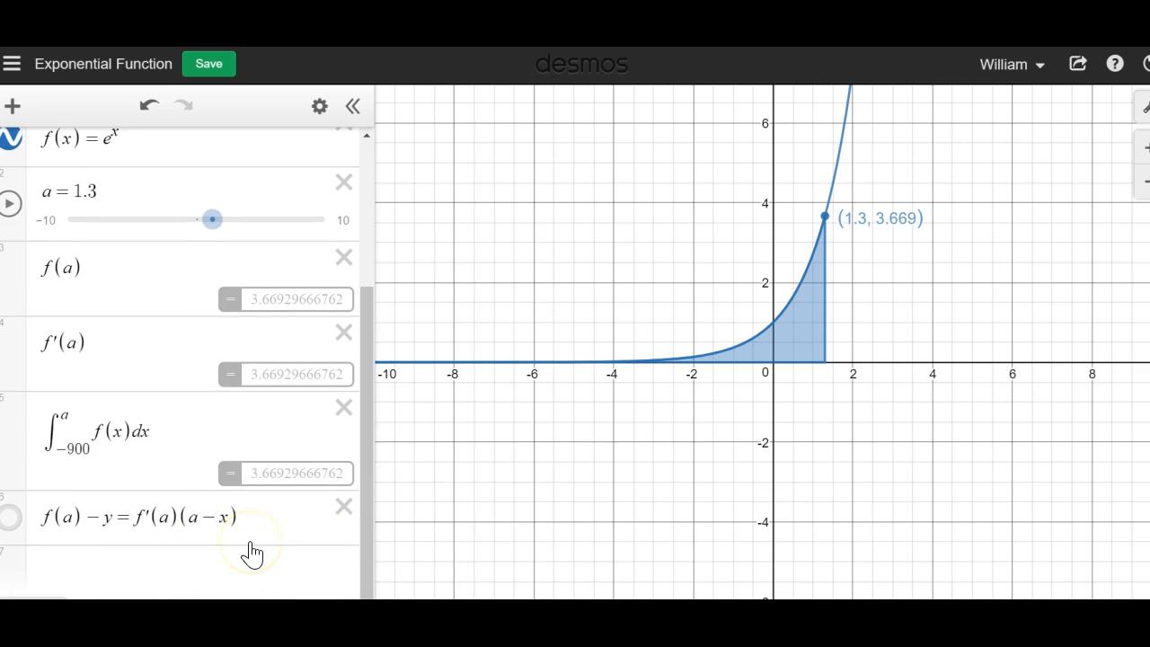
drag(368, 540, 380, 341)
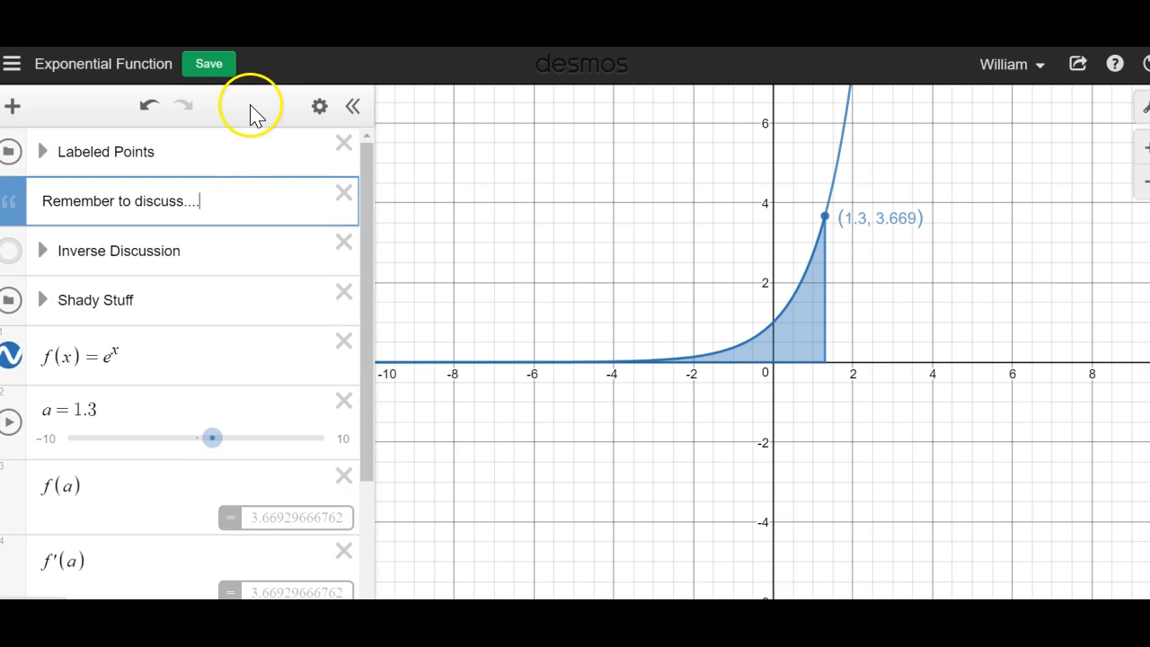
click(209, 66)
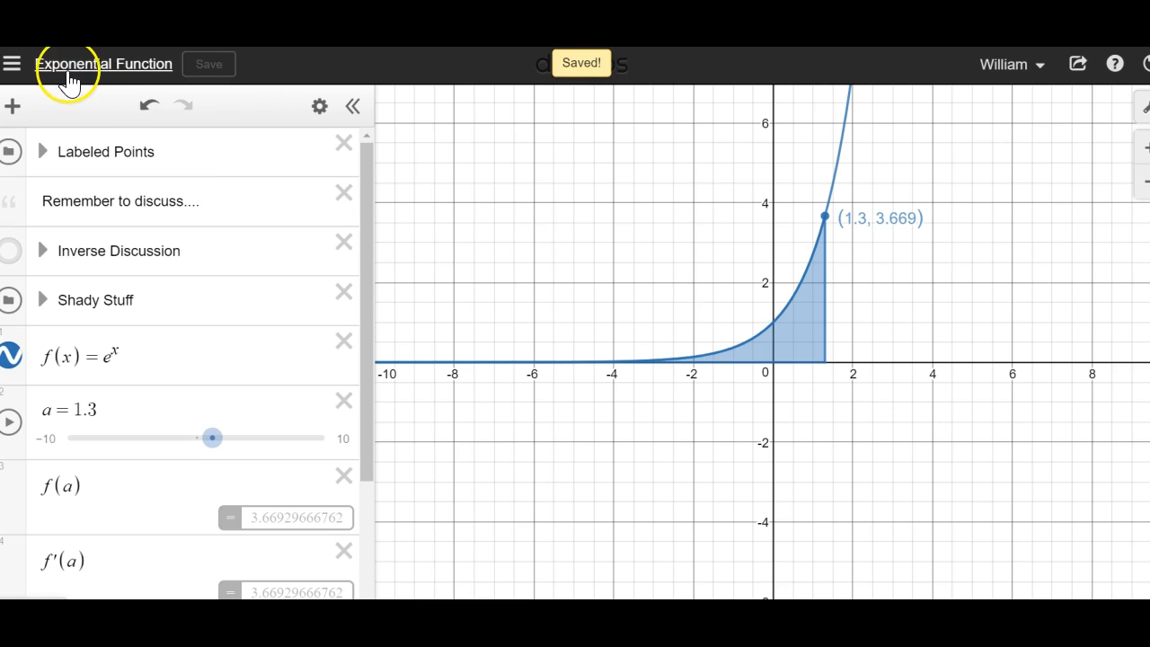
click(12, 65)
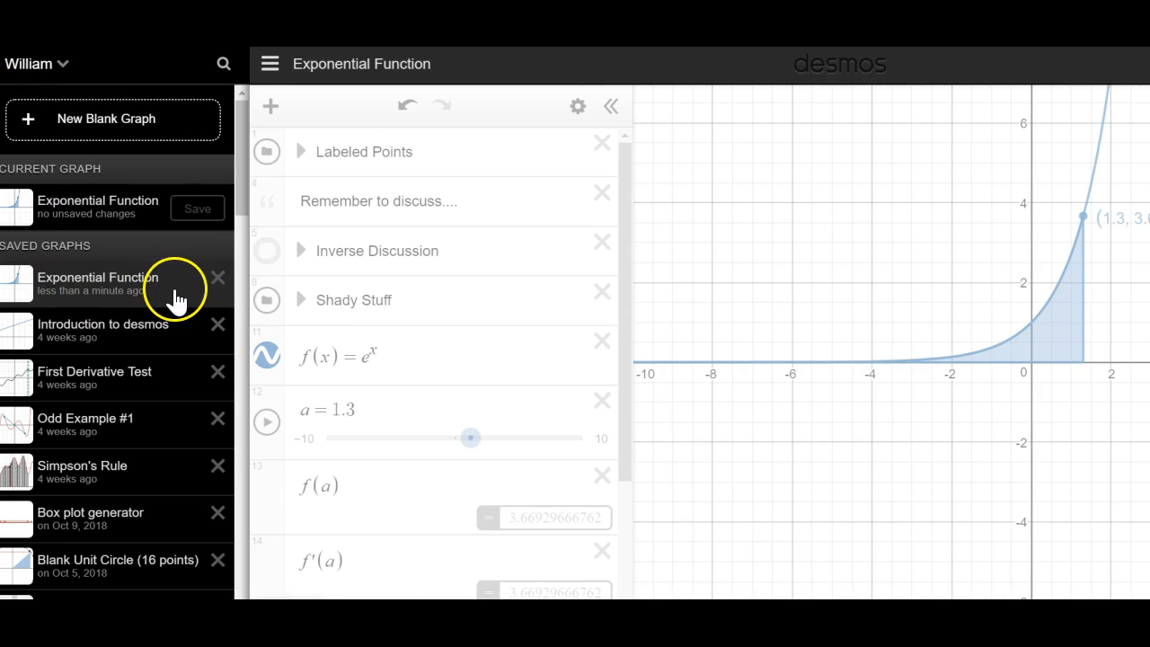
click(405, 366)
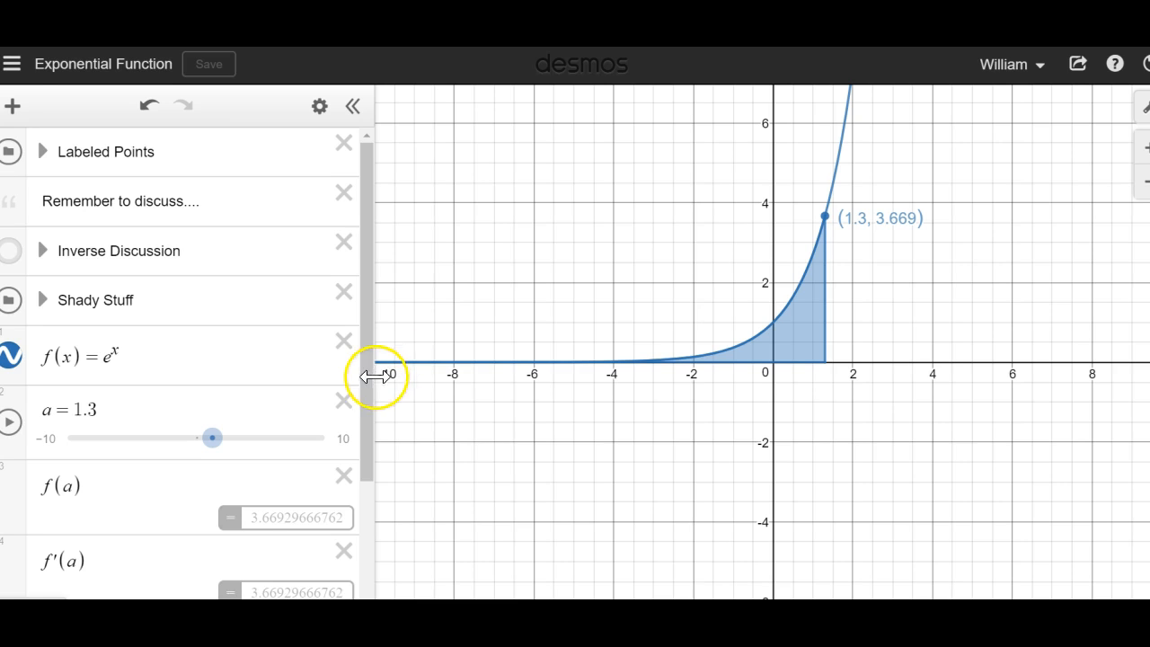
Redefine f(x) as sin x.
drag(367, 402, 330, 568)
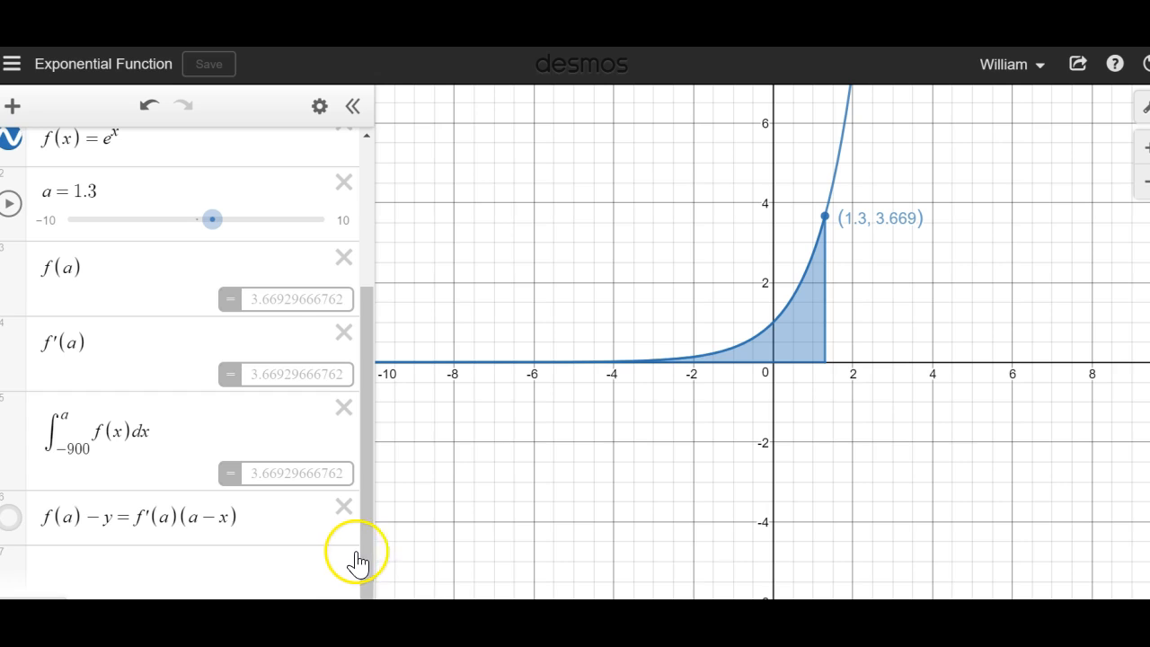
drag(367, 551, 377, 318)
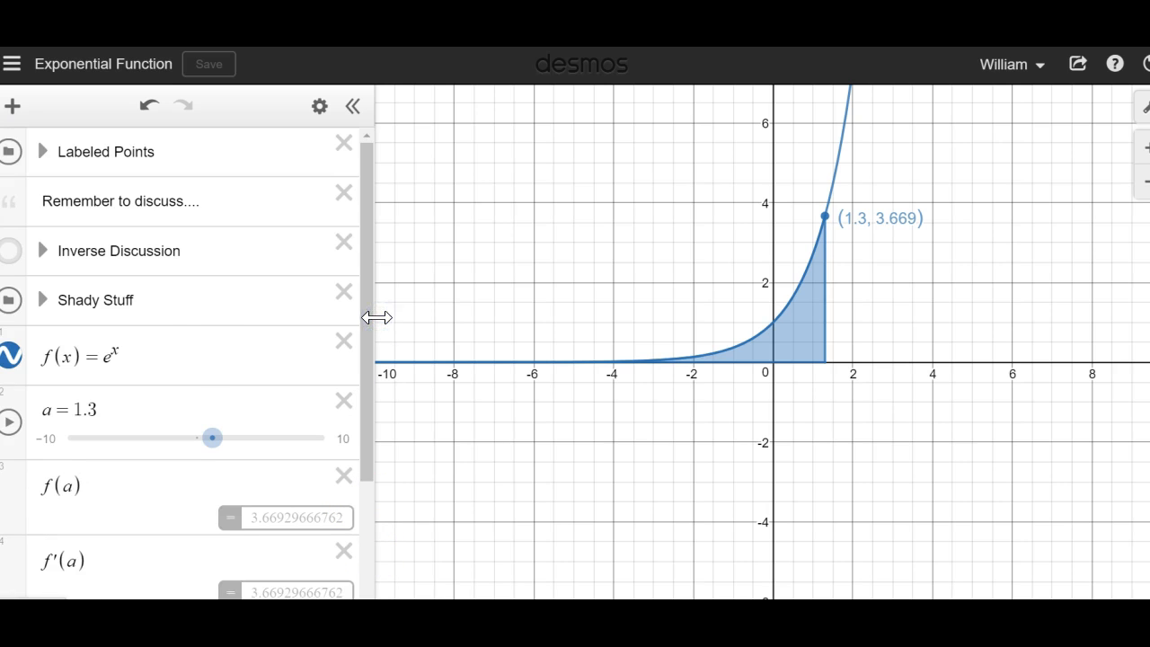
click(158, 354)
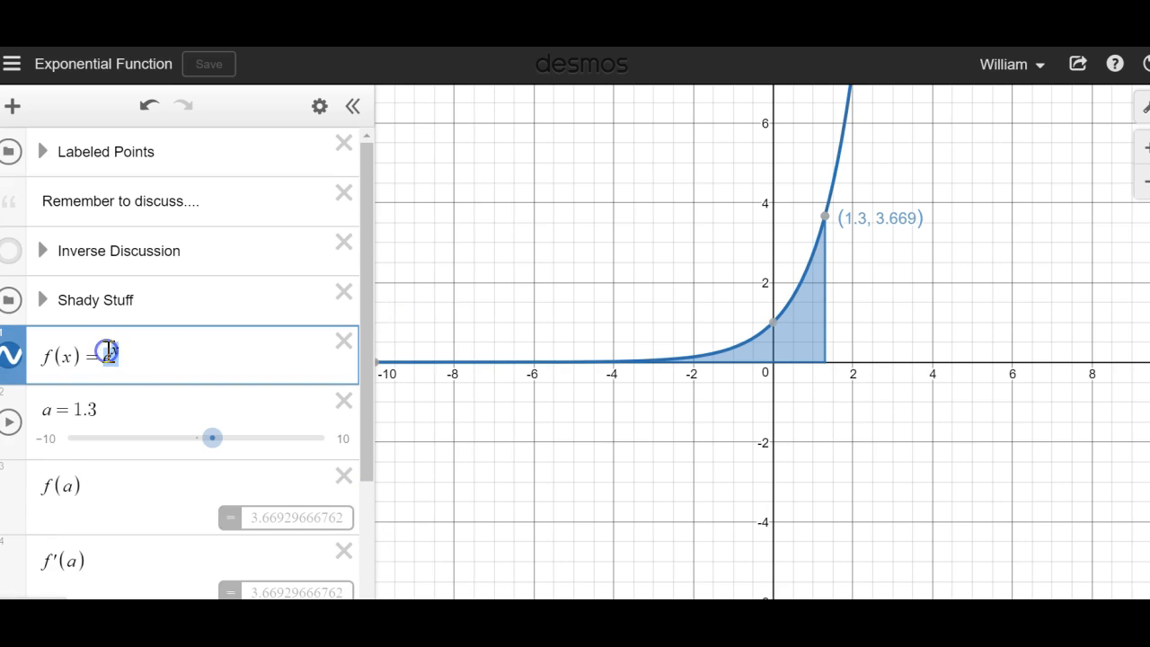
text(sin)
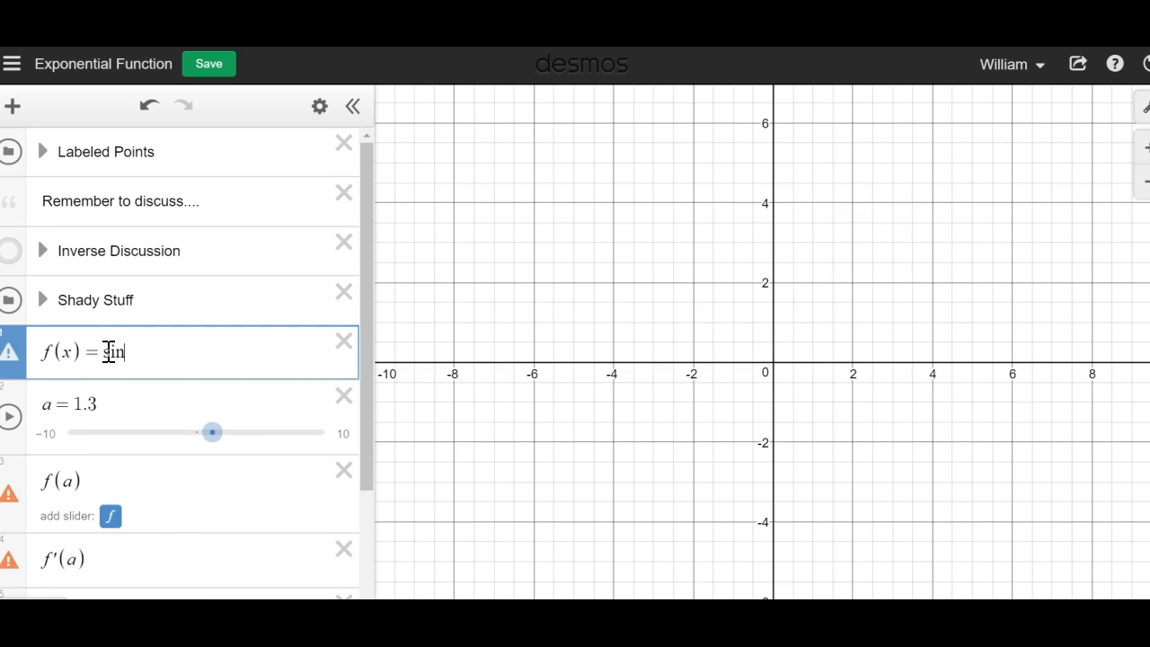
text( x)
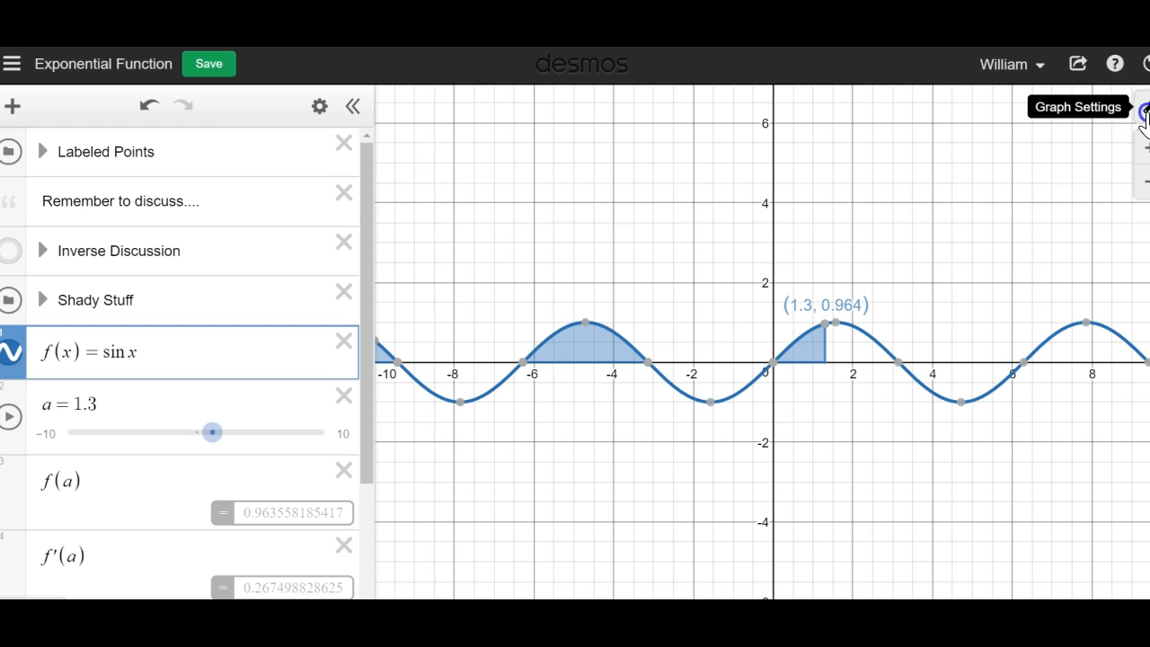
Set the x-axis step to π in the graph settings and close them.
click(1143, 112)
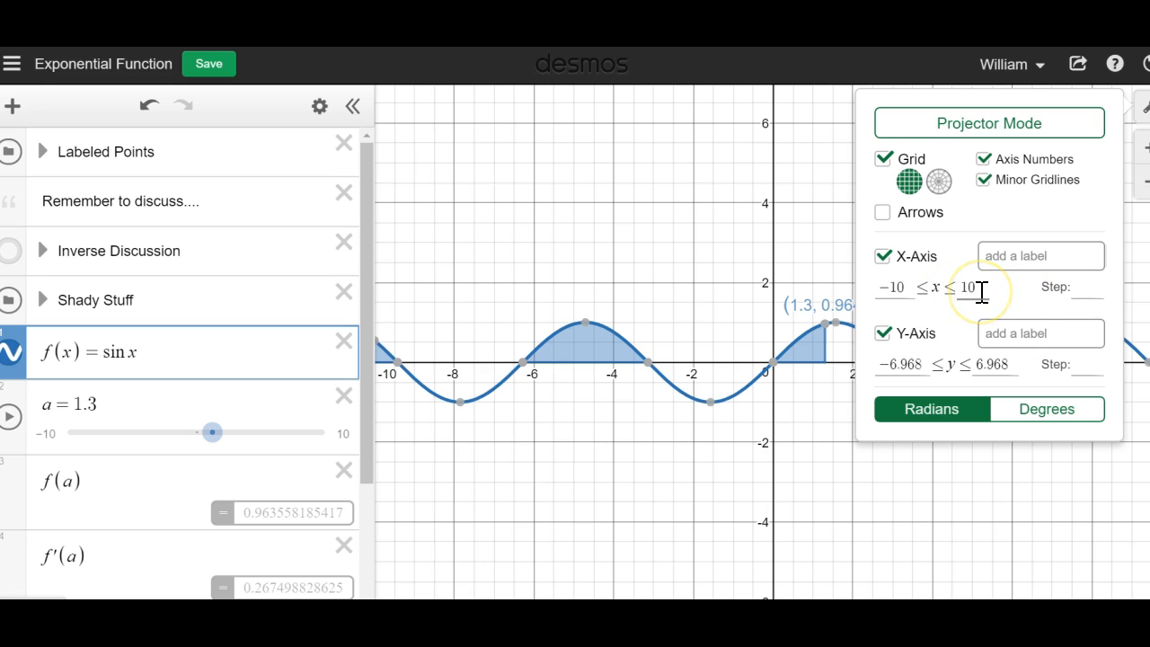
click(1082, 286)
text(pi)
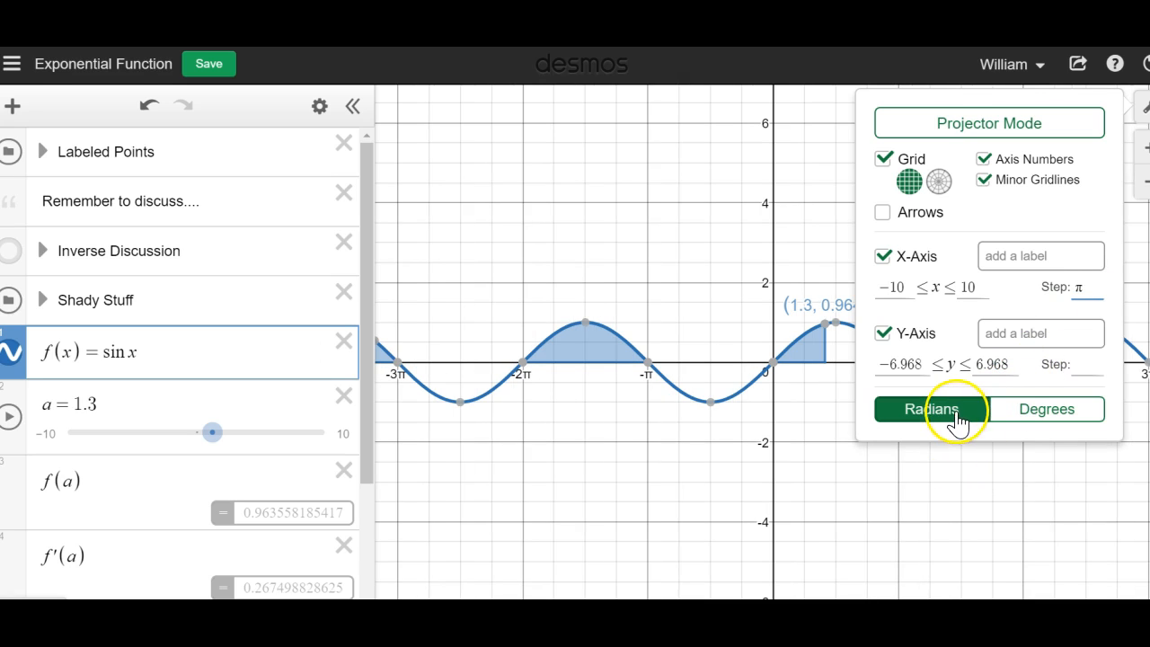
click(953, 495)
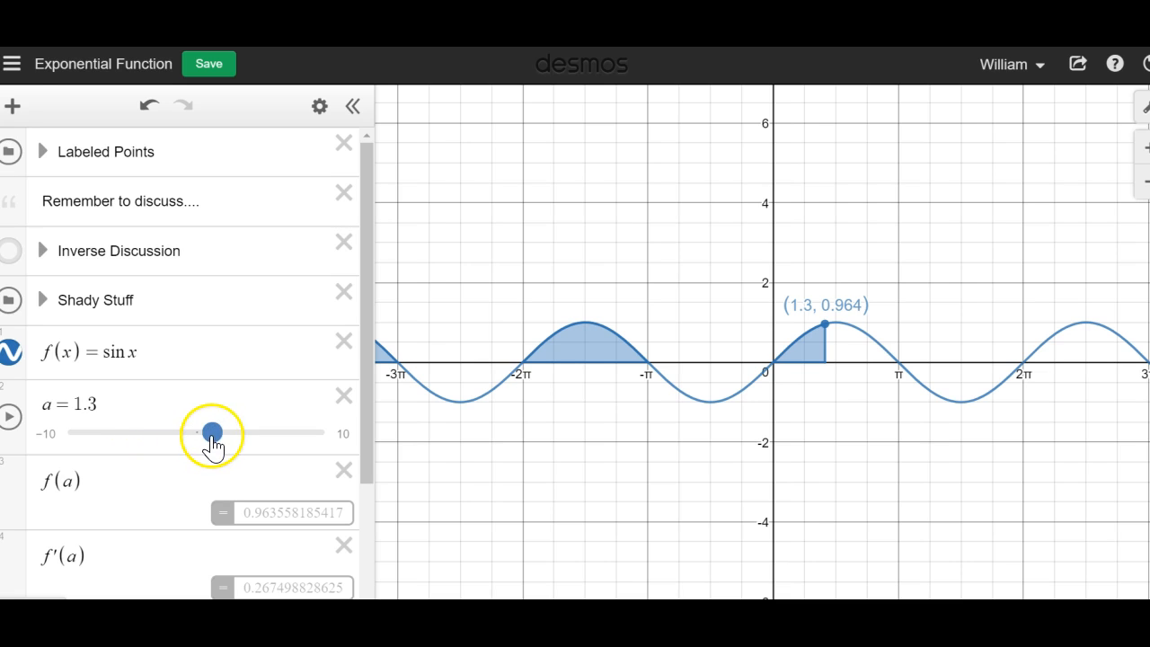
Set slider a to 9.4 to extend the shading under the sine curve.
mouse_move(212, 435)
mouse_down()
mouse_move(318, 433)
mouse_move(94, 433)
mouse_move(264, 446)
mouse_move(316, 466)
mouse_up()
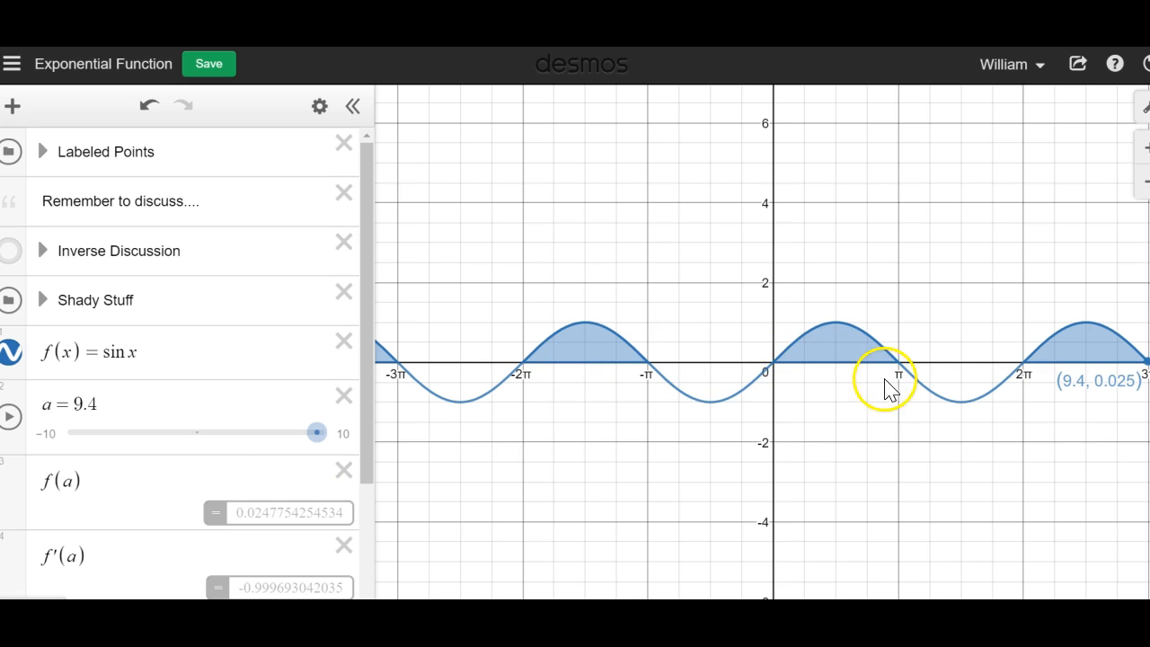
scroll(270, 475, down, 2)
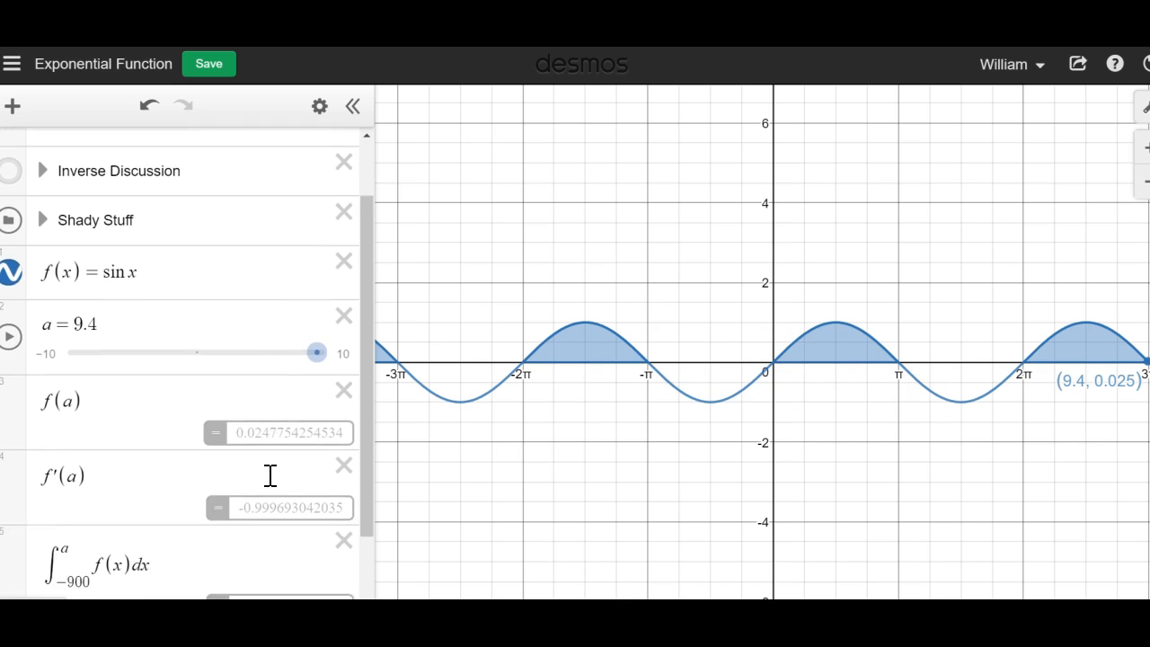
scroll(269, 475, up, 2)
click(85, 266)
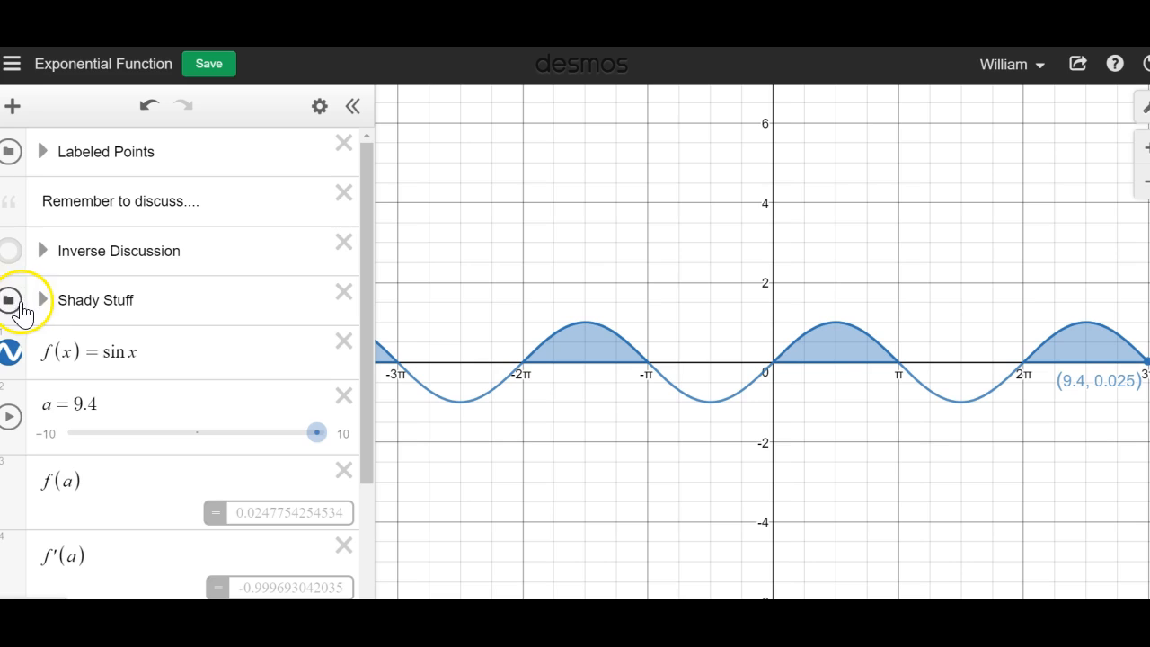
Expand the Shady Stuff folder and change the shaded inequality's restriction to 0 < x < a.
click(42, 301)
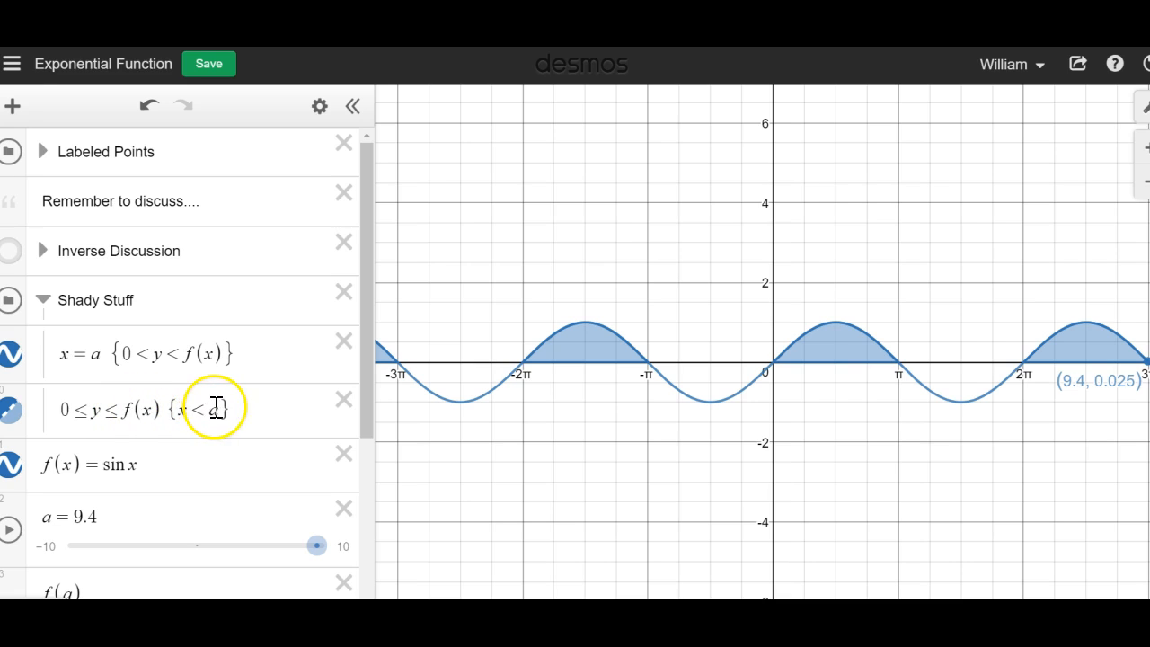
click(180, 411)
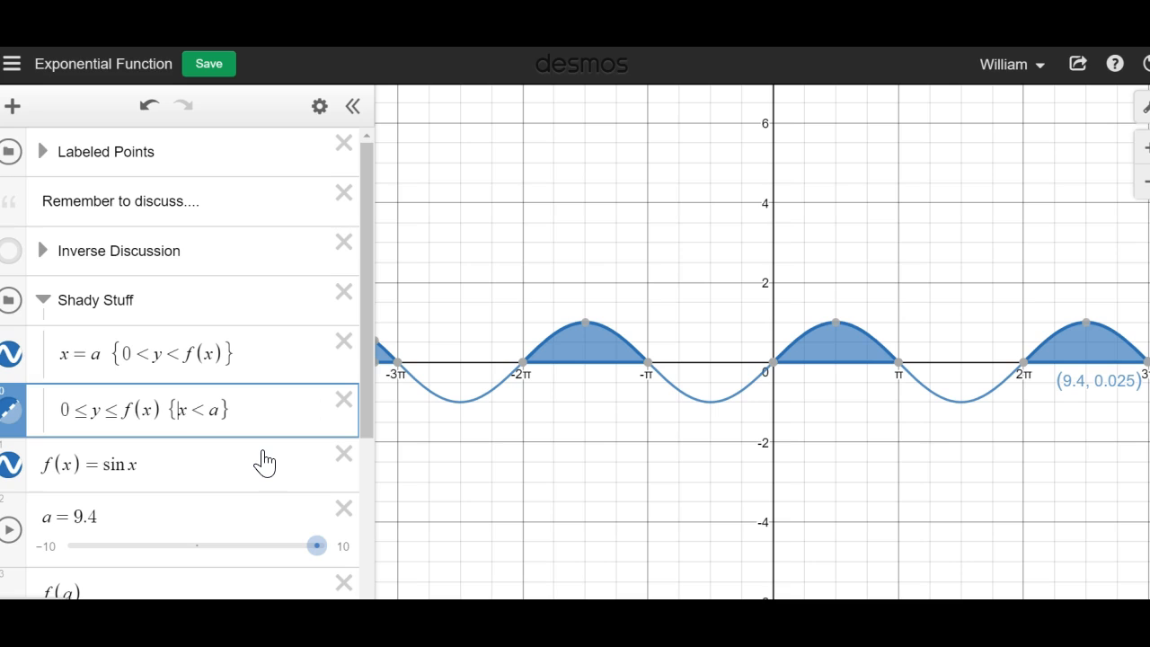
text(<)
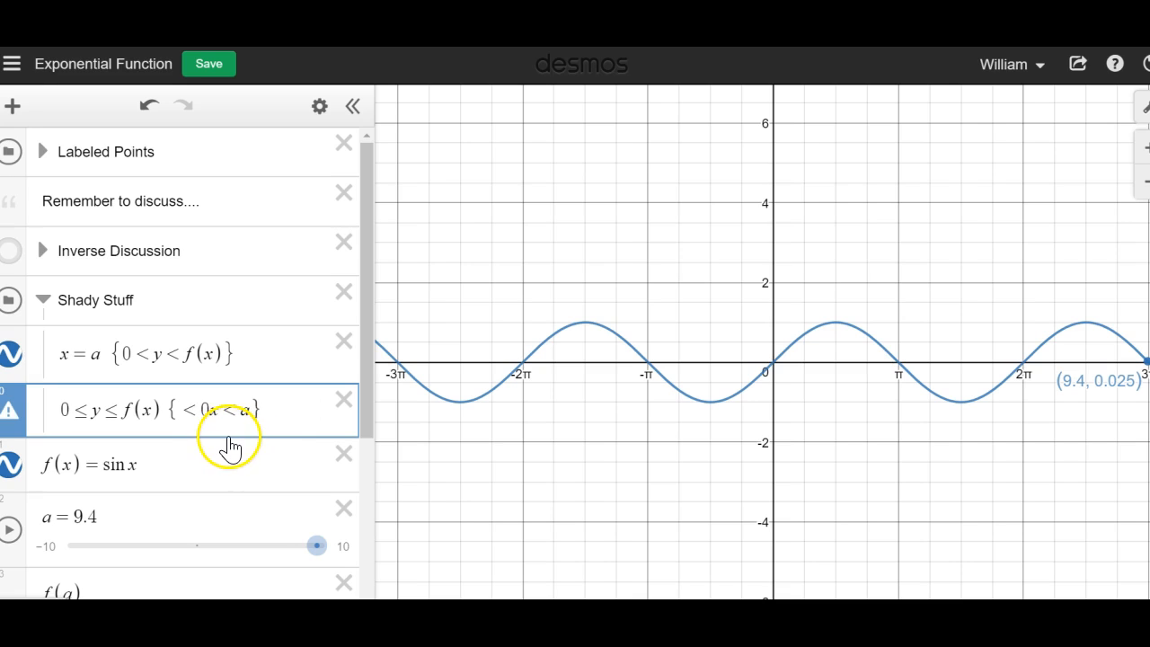
key(BackSpace)
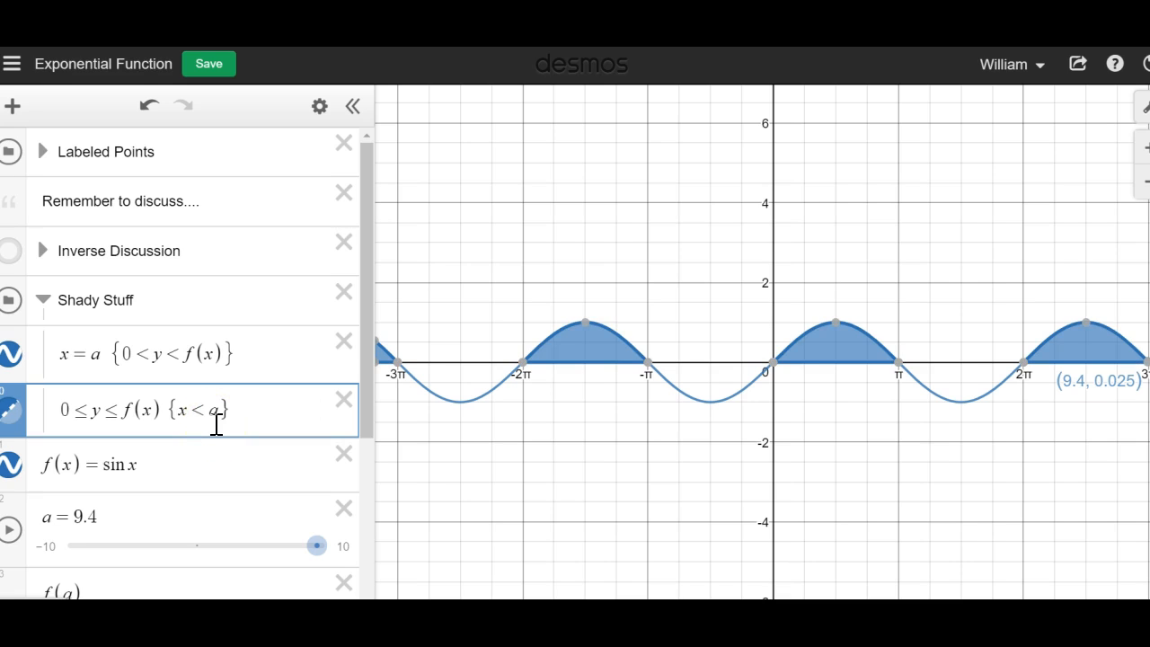
text(0 <)
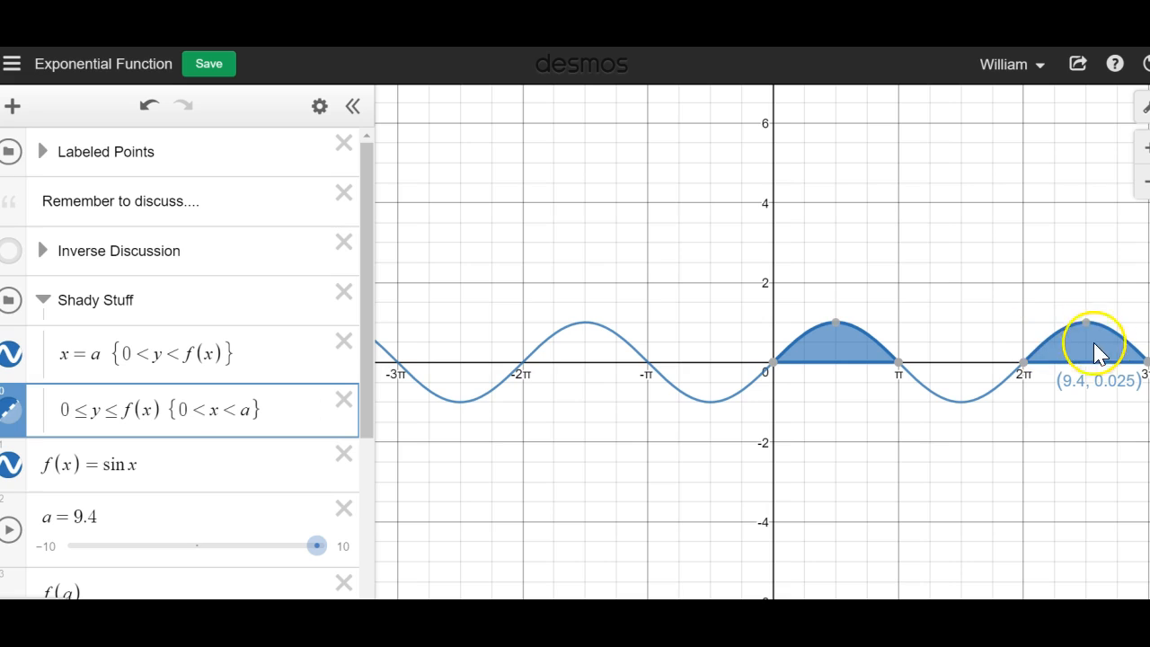
Move slider a to 3.1 and limit its range to 0 ≤ a ≤ π.
drag(366, 421, 362, 458)
mouse_move(316, 496)
mouse_down()
mouse_move(216, 503)
mouse_move(244, 495)
mouse_move(204, 479)
mouse_move(249, 501)
mouse_move(228, 477)
mouse_move(244, 492)
mouse_move(234, 490)
mouse_up()
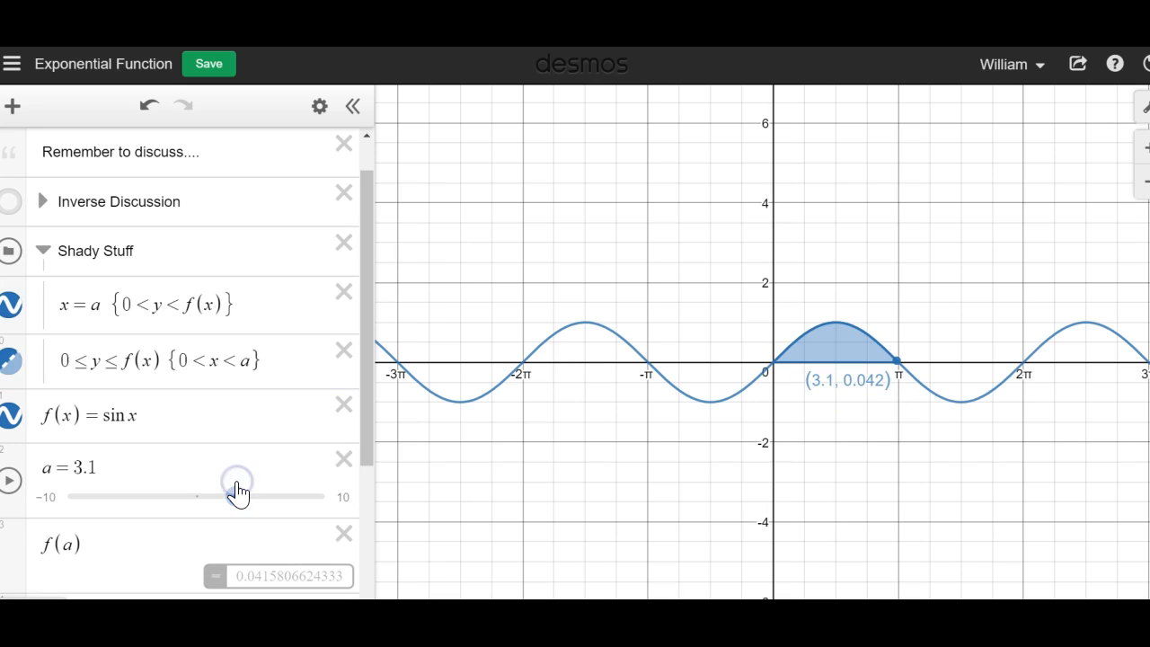
scroll(234, 493, up, 1)
scroll(237, 485, down, 2)
scroll(239, 482, down, 1)
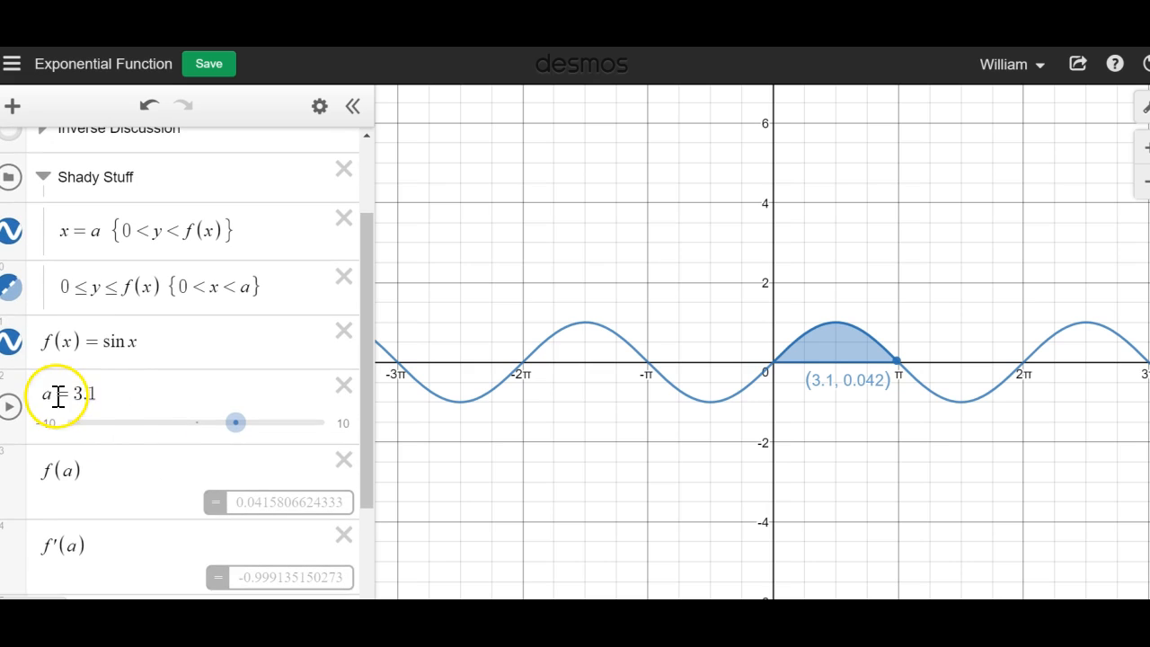
click(343, 424)
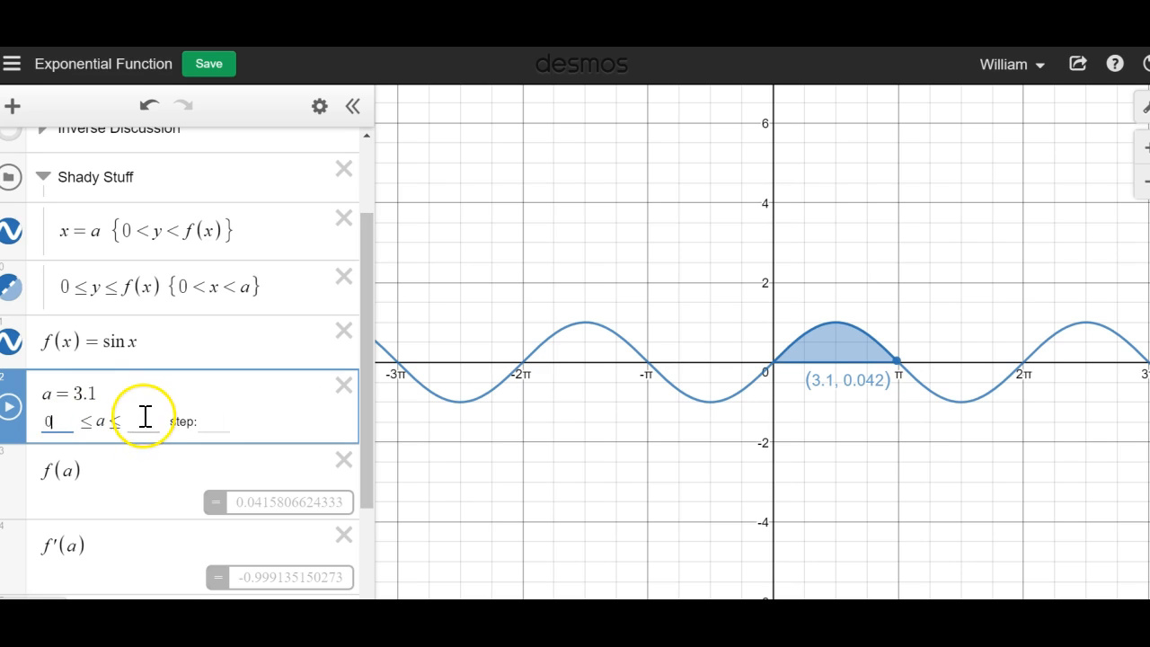
text(pi)
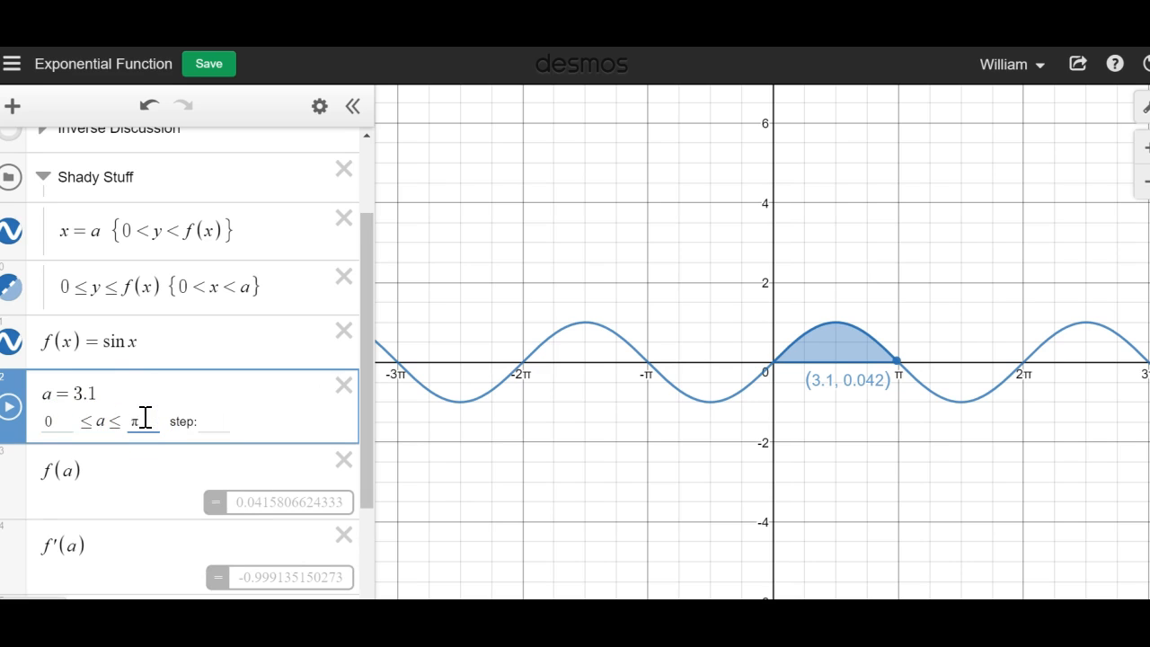
click(141, 480)
Sweep slider a down to 0 and back up to 3.14.
drag(331, 429, 11, 429)
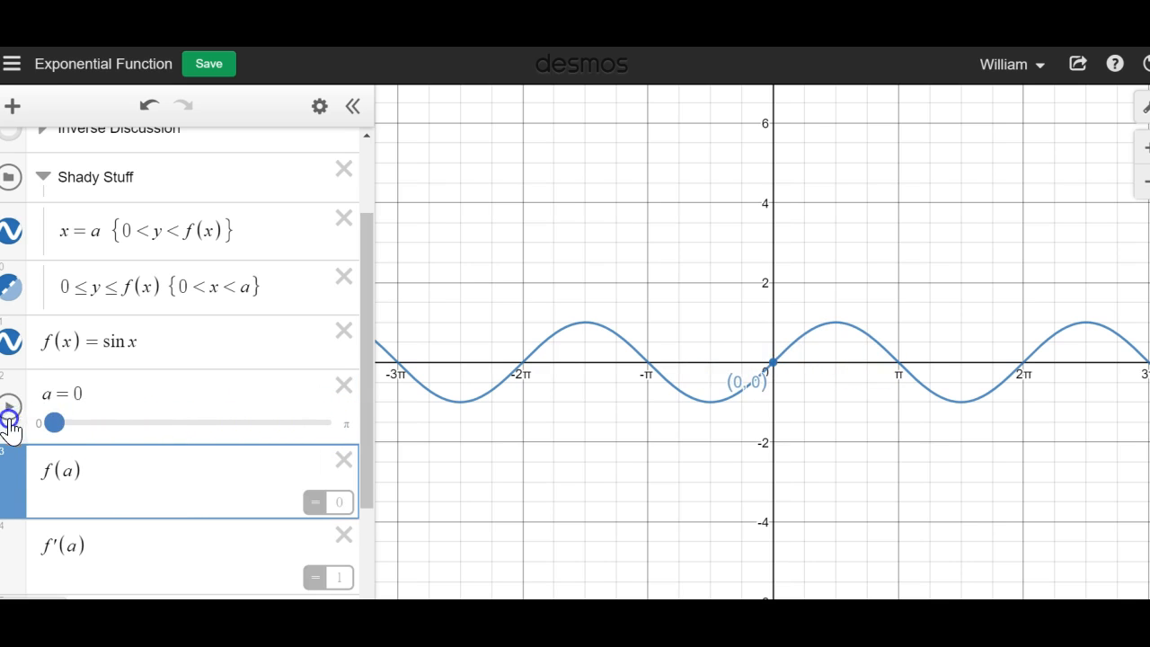
click(10, 423)
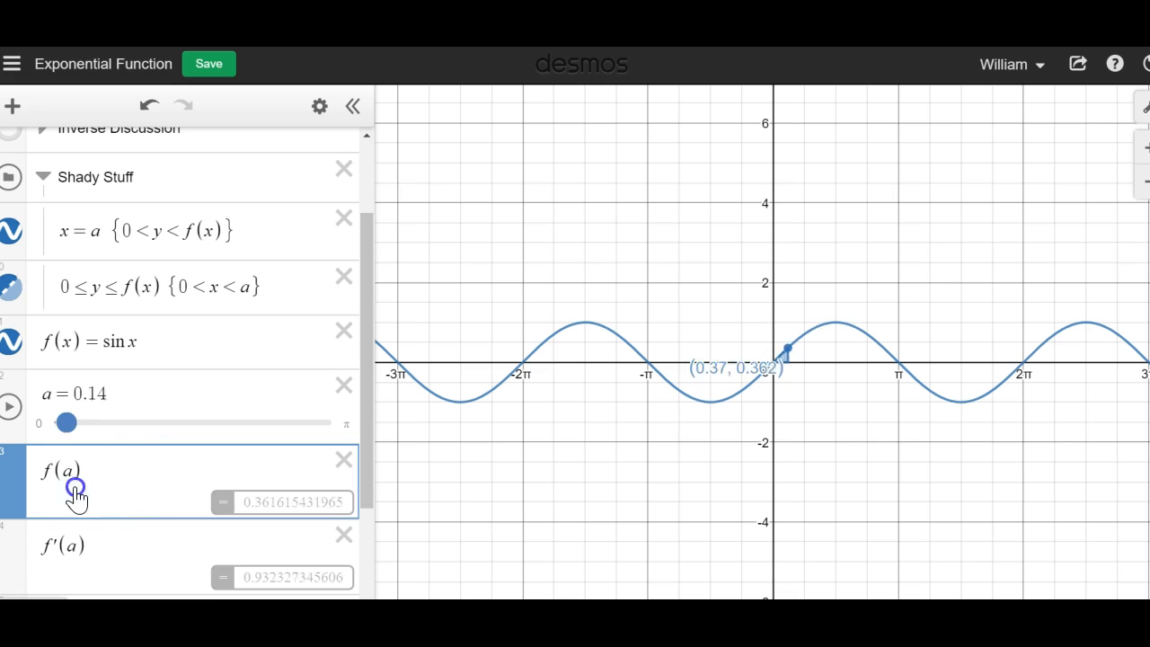
click(350, 556)
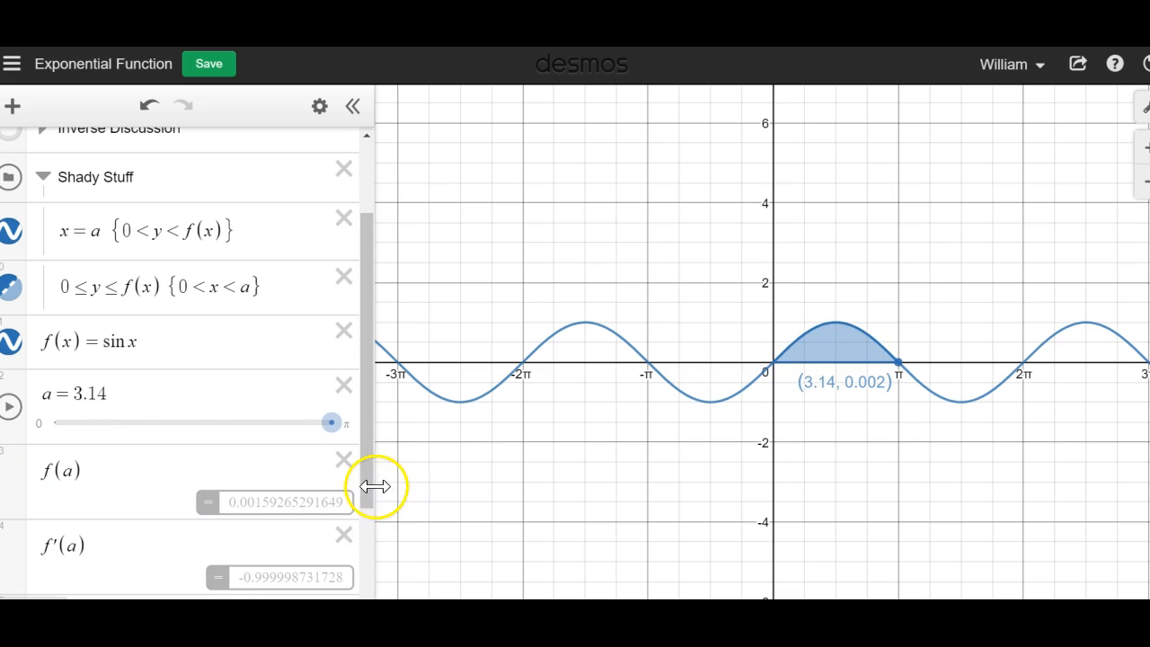
Show the tangent line f(a) − y = f′(a)(a − x) and set slider a to 2.96.
drag(370, 499, 355, 593)
click(10, 539)
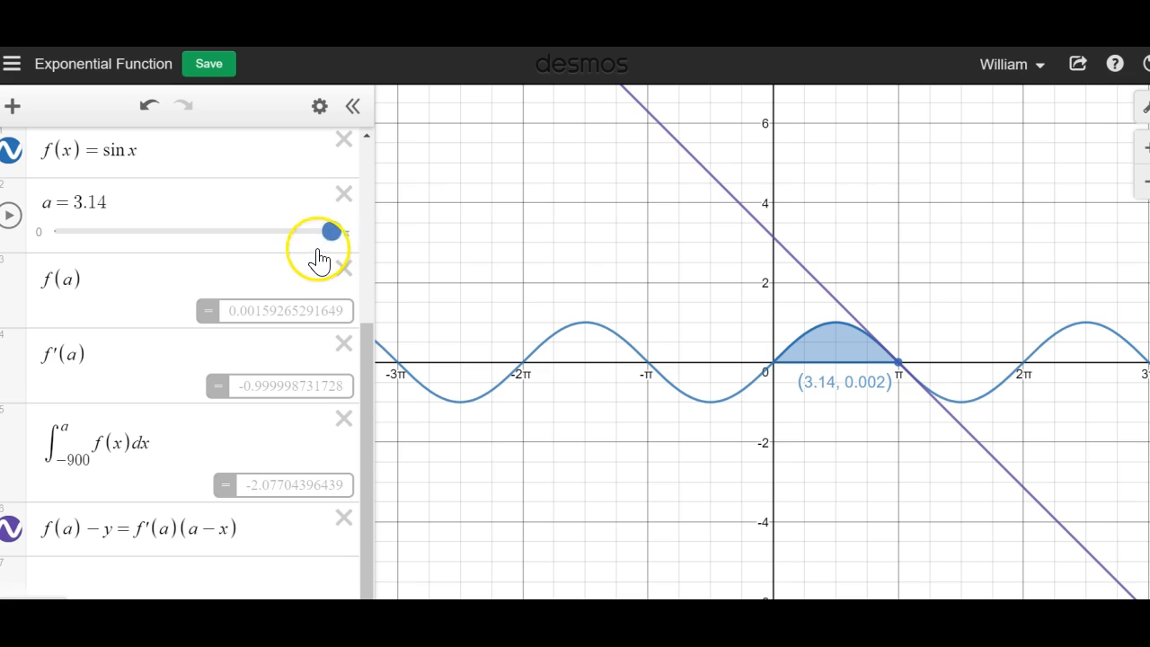
mouse_move(332, 233)
mouse_down()
mouse_move(145, 230)
mouse_move(73, 245)
mouse_move(117, 236)
mouse_move(191, 265)
mouse_move(243, 264)
mouse_move(316, 300)
mouse_up()
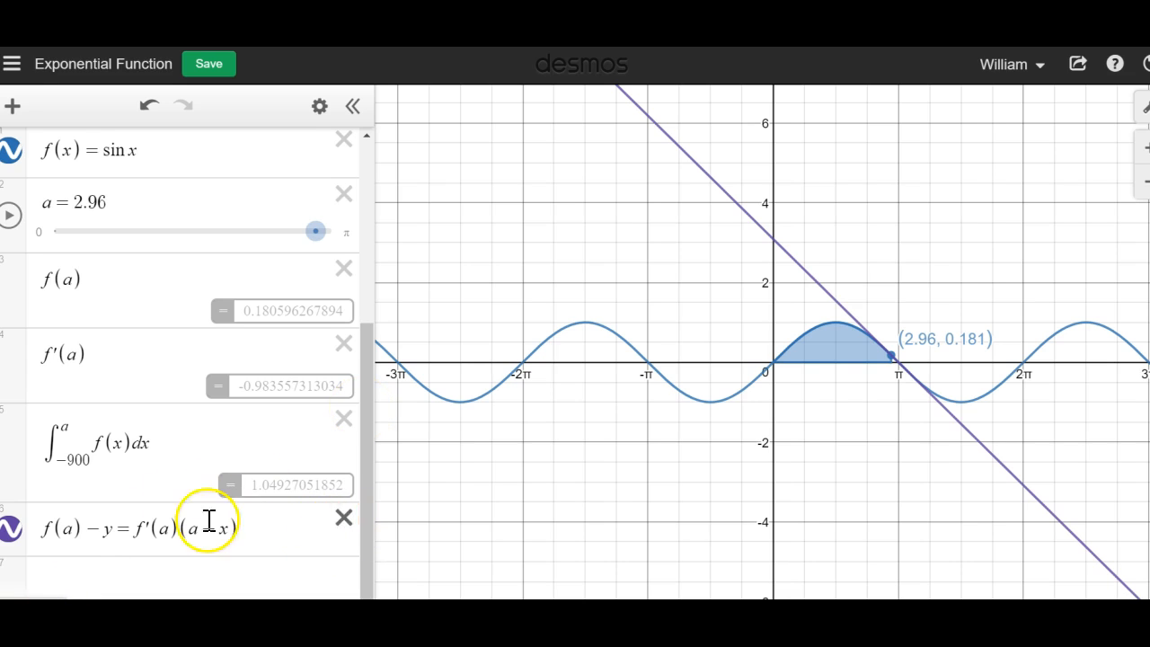
Save the modified graph as a duplicate titled "Sine Graph".
drag(367, 457, 365, 210)
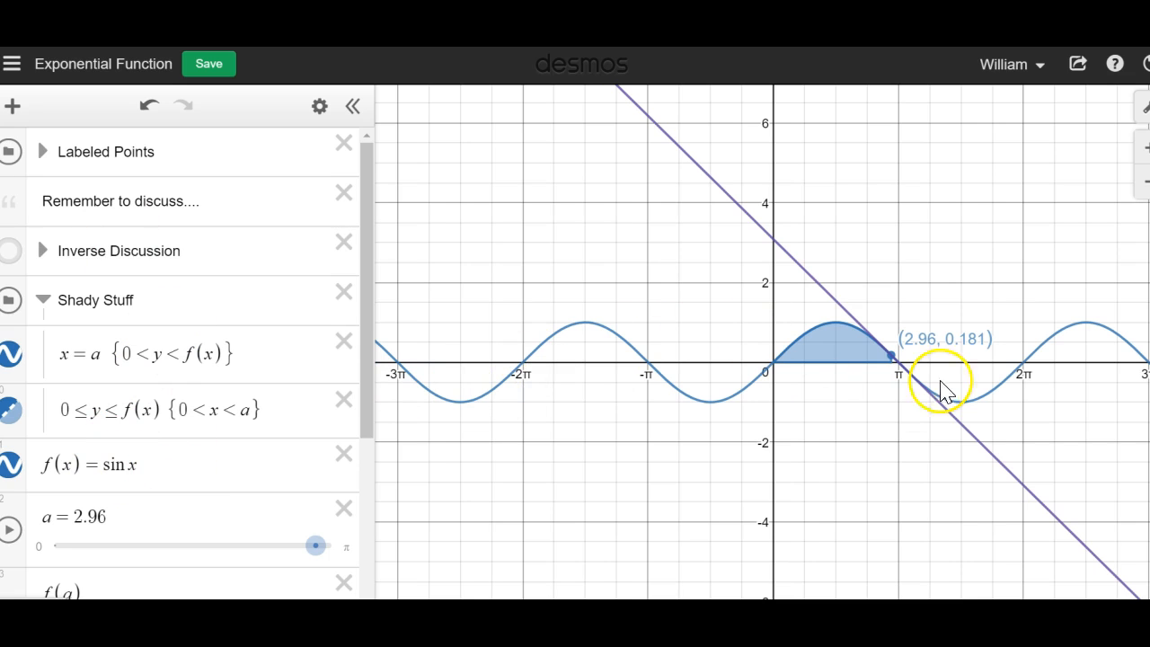
click(102, 65)
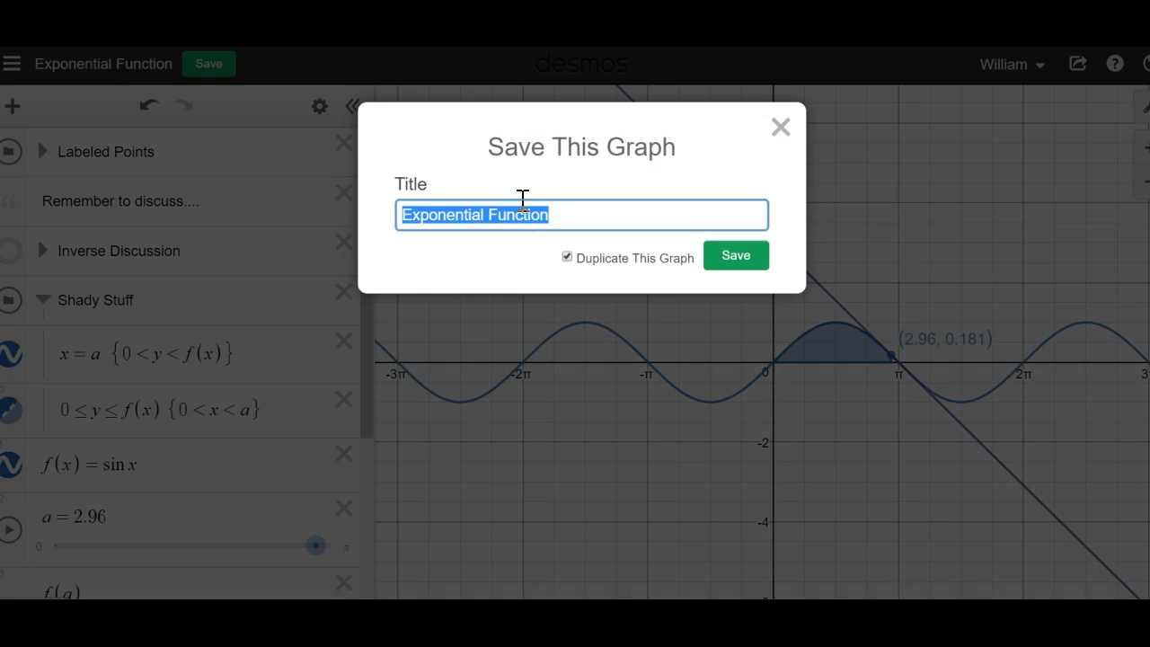
text(Sine Graph)
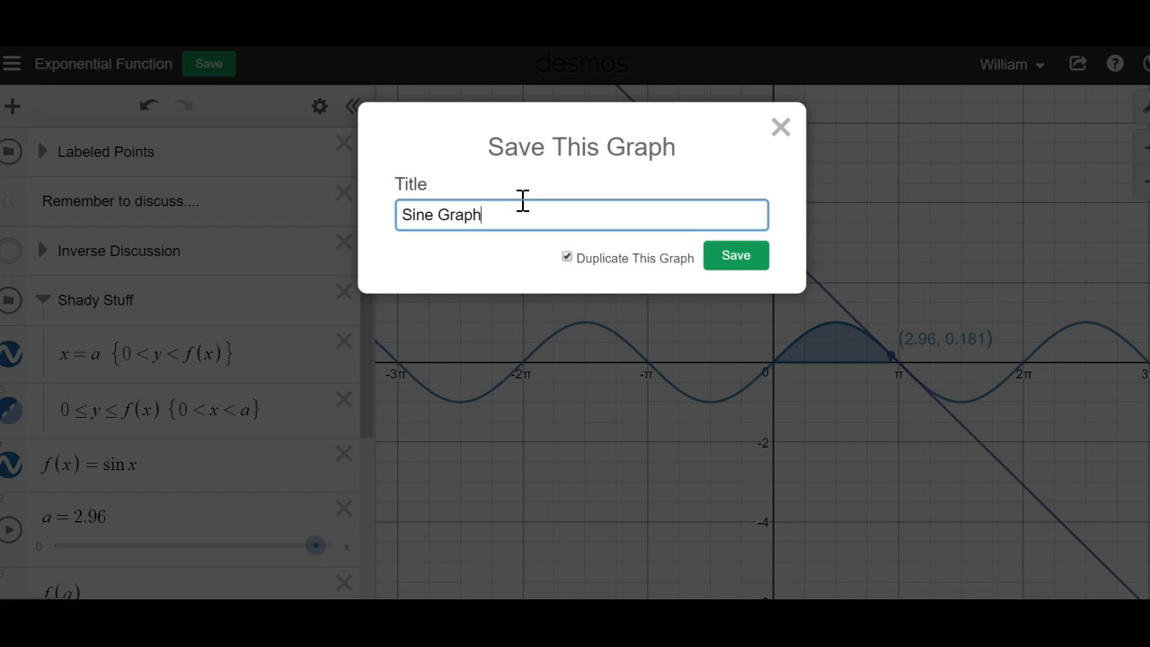
click(733, 262)
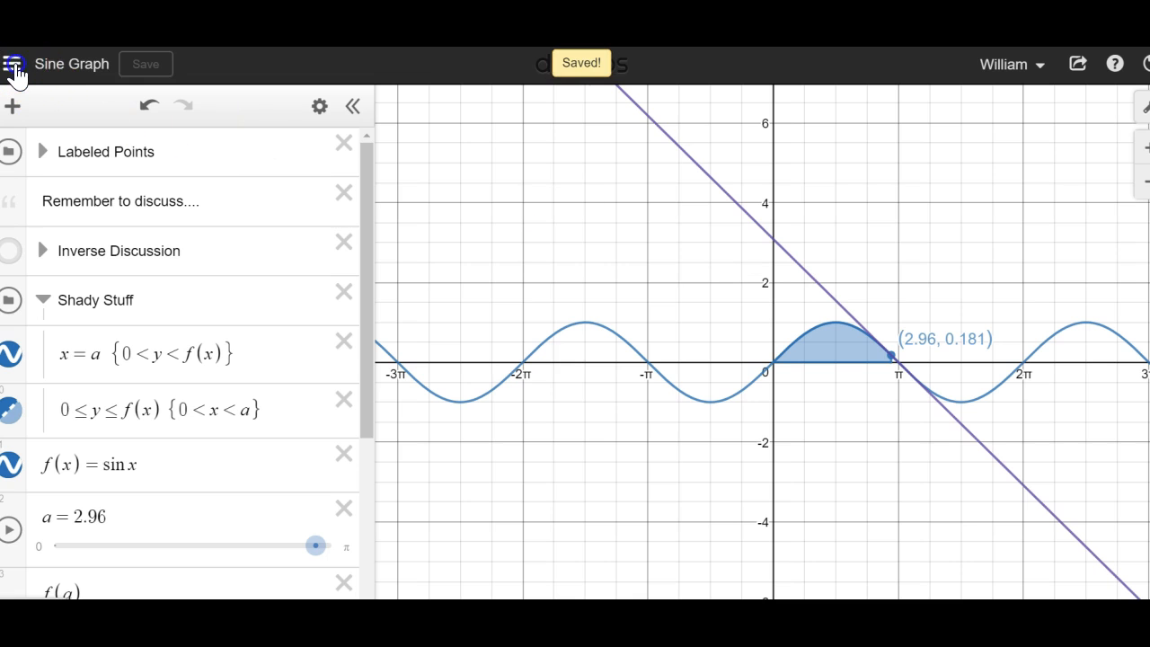
Open the saved Exponential Function graph to check the original, and reopen the saved Sine Graph.
click(11, 64)
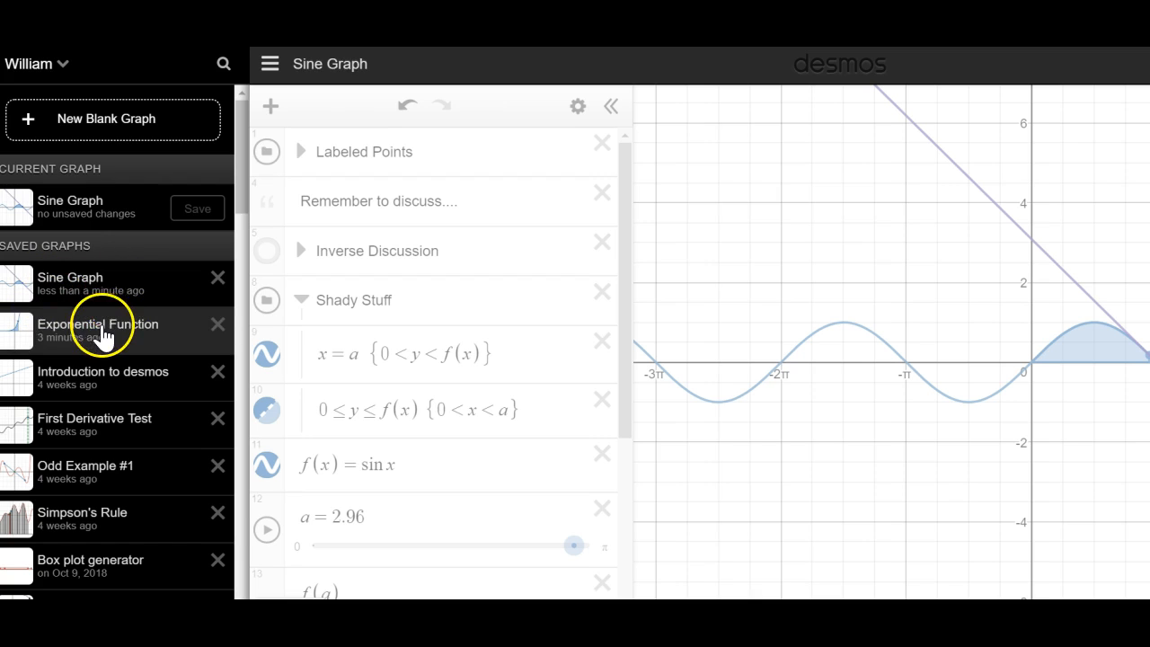
click(101, 335)
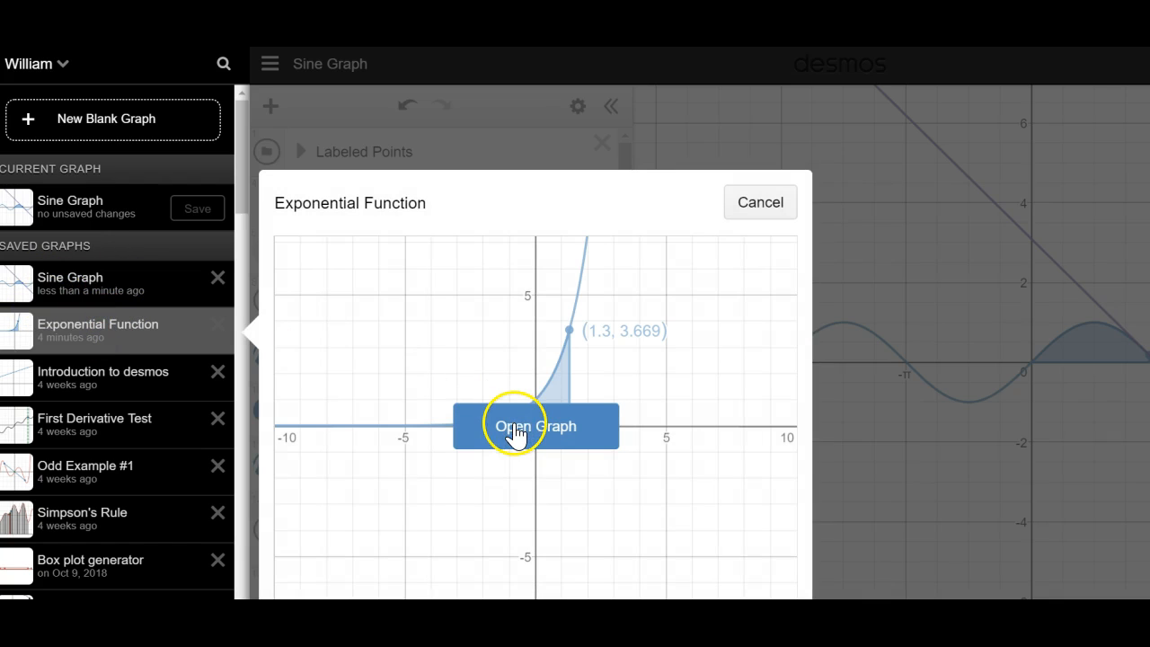
click(516, 431)
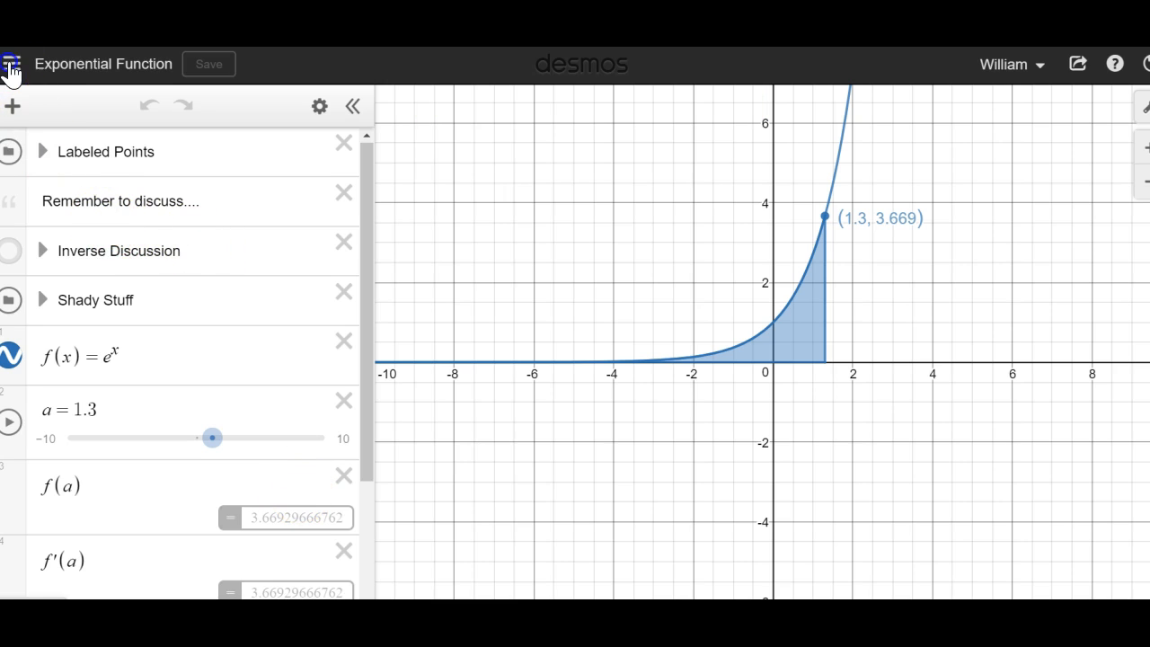
click(11, 67)
click(77, 280)
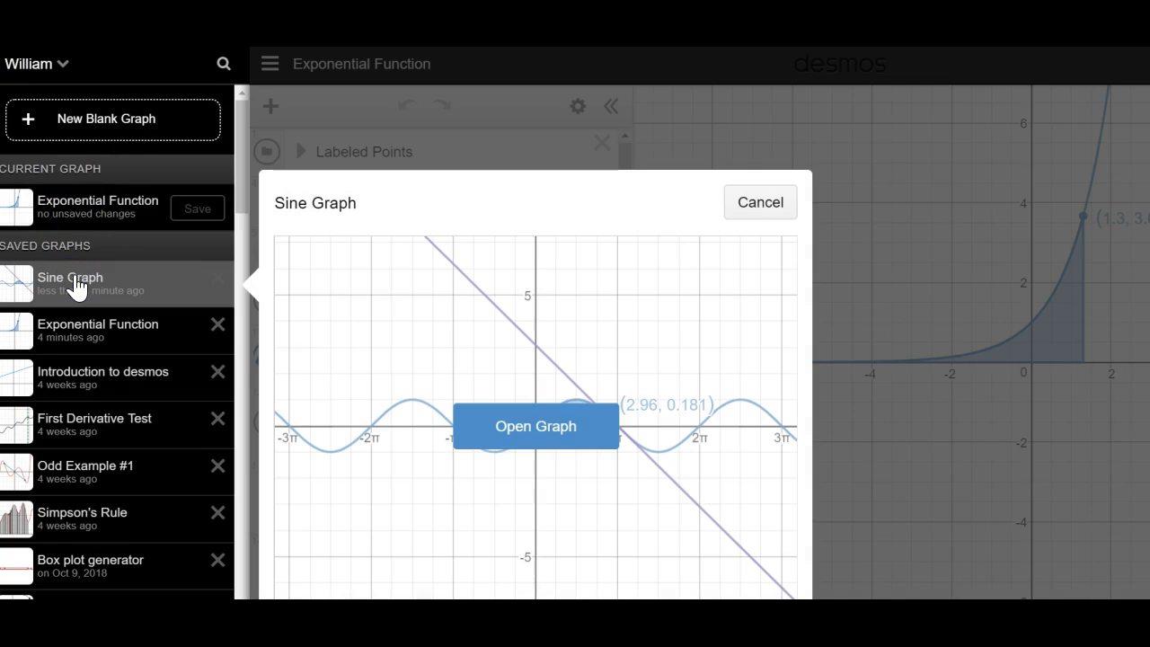
click(554, 433)
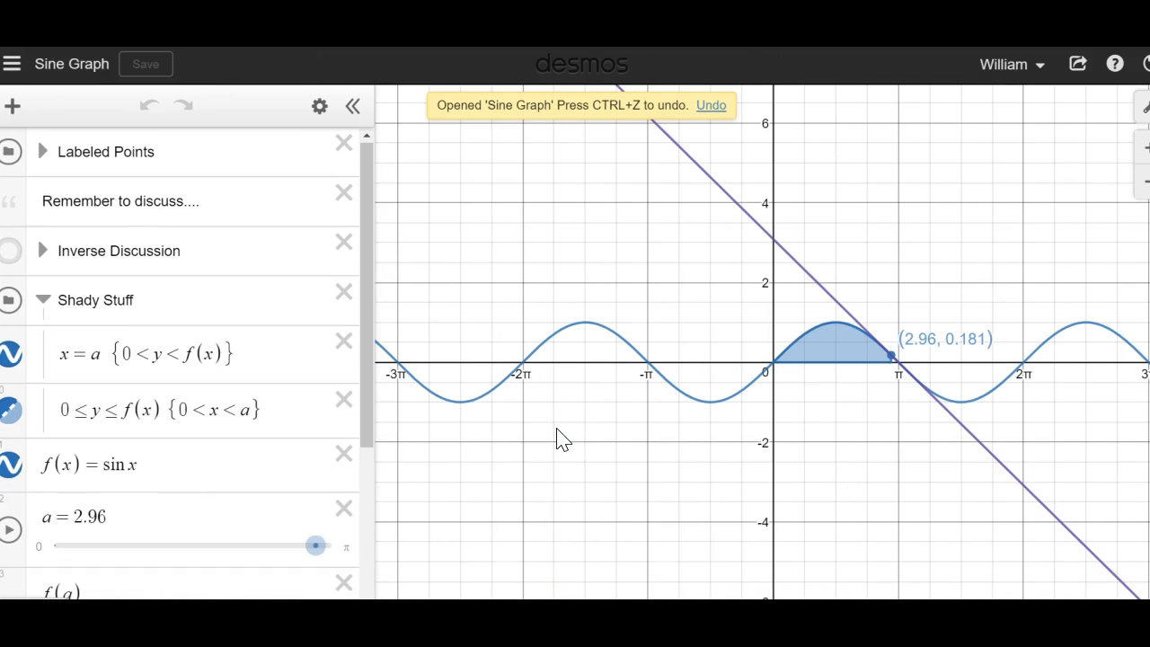
Rename the graph "Sine Curve" with duplication turned off, save it, and check the list of saved graphs.
click(80, 64)
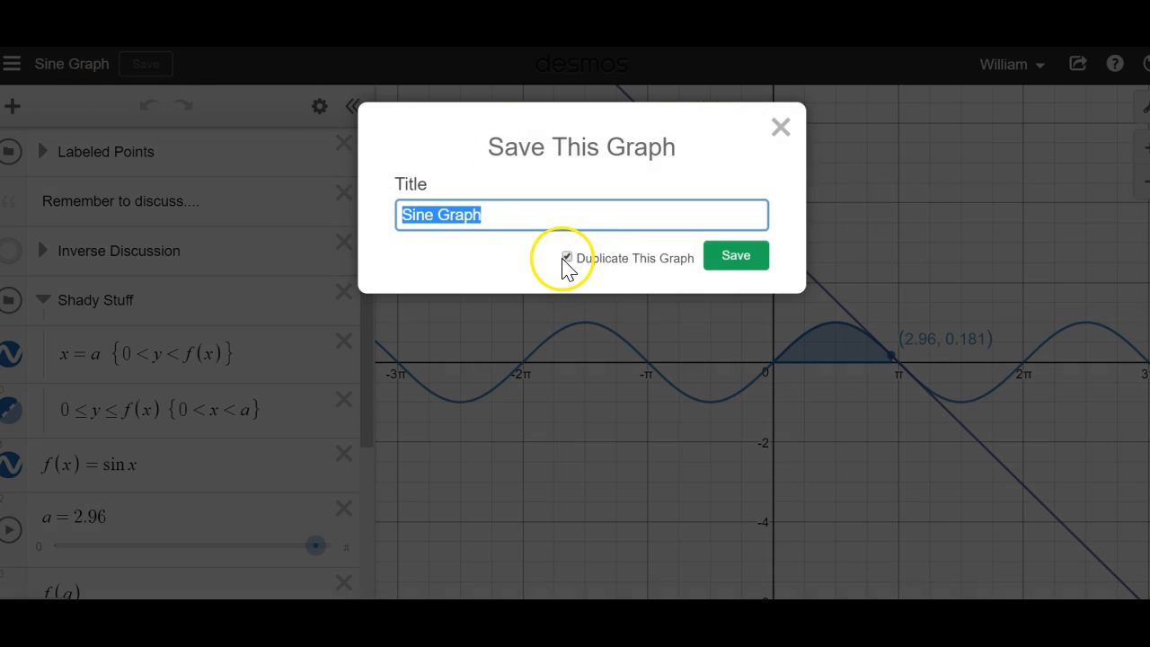
click(500, 215)
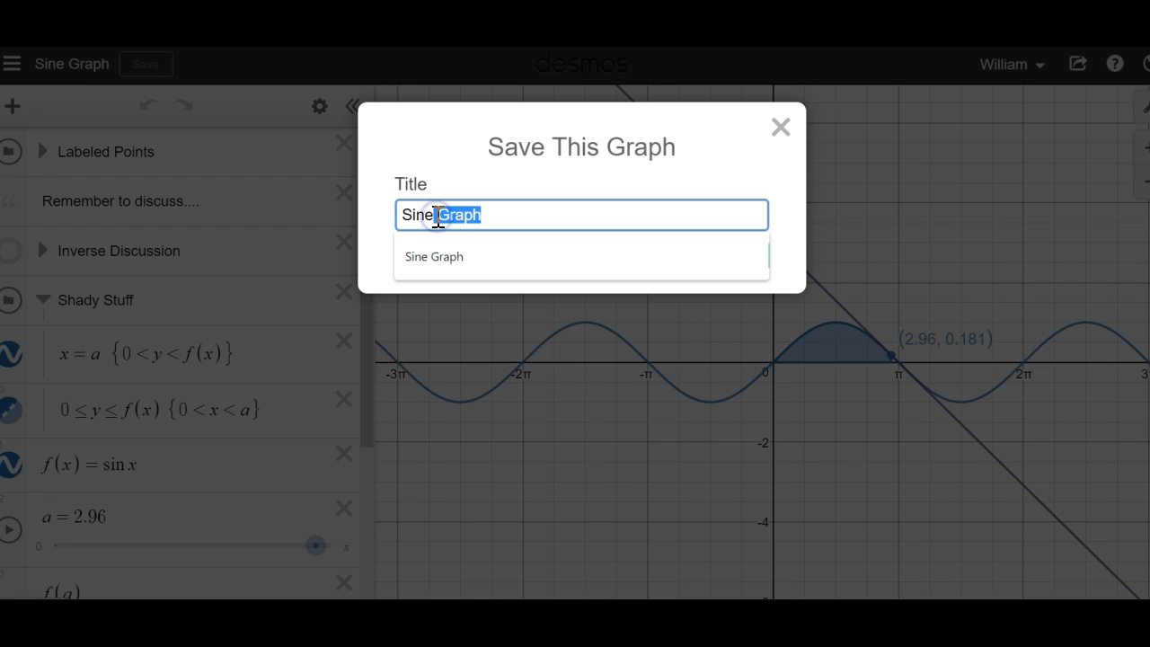
text(Curve)
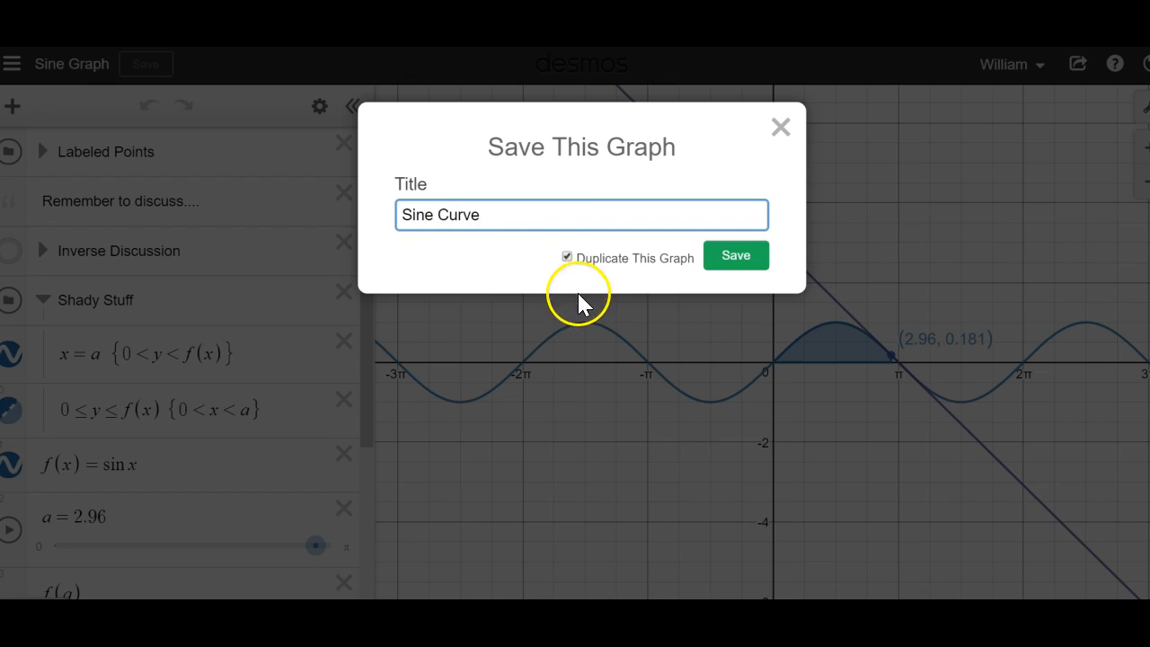
click(567, 258)
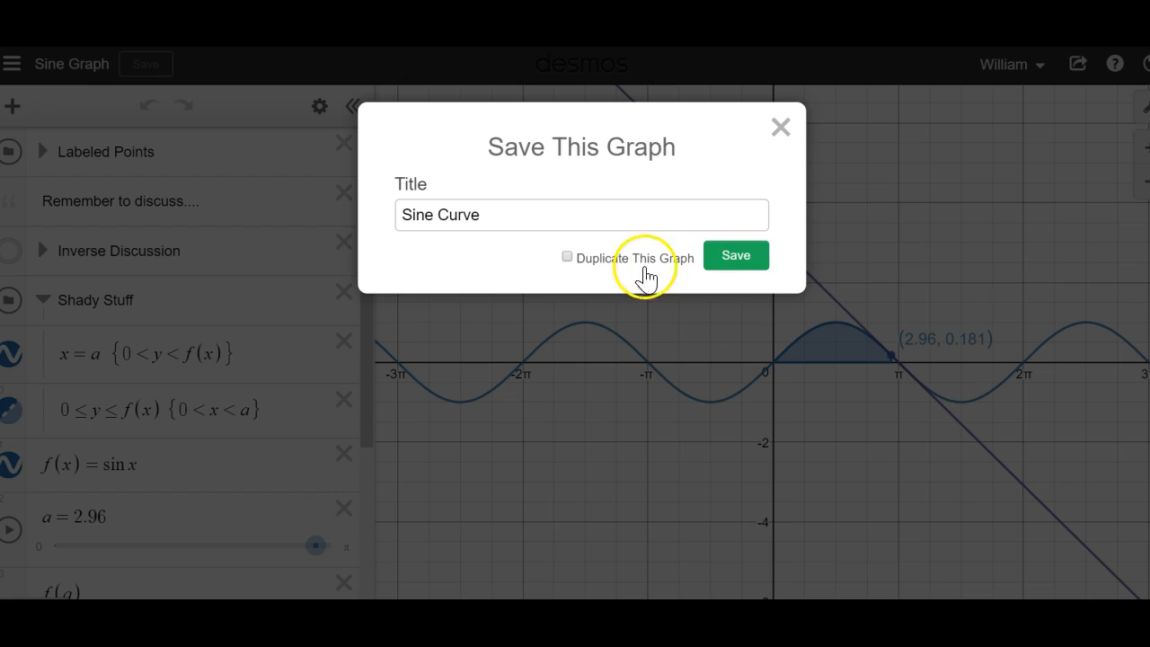
click(733, 262)
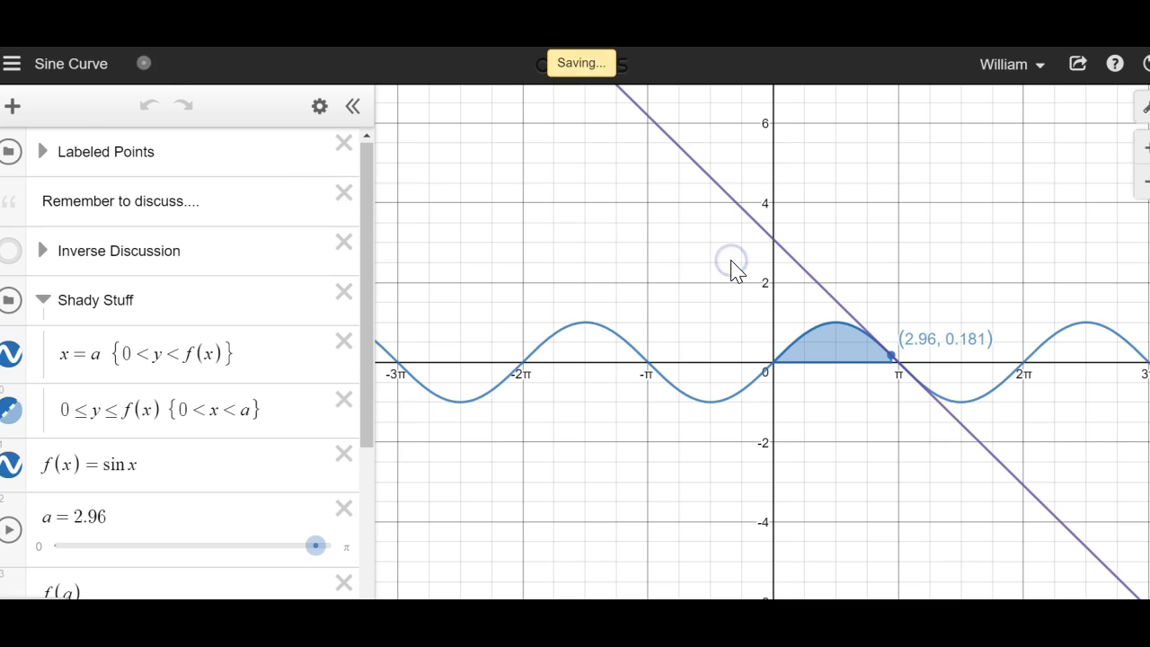
click(11, 63)
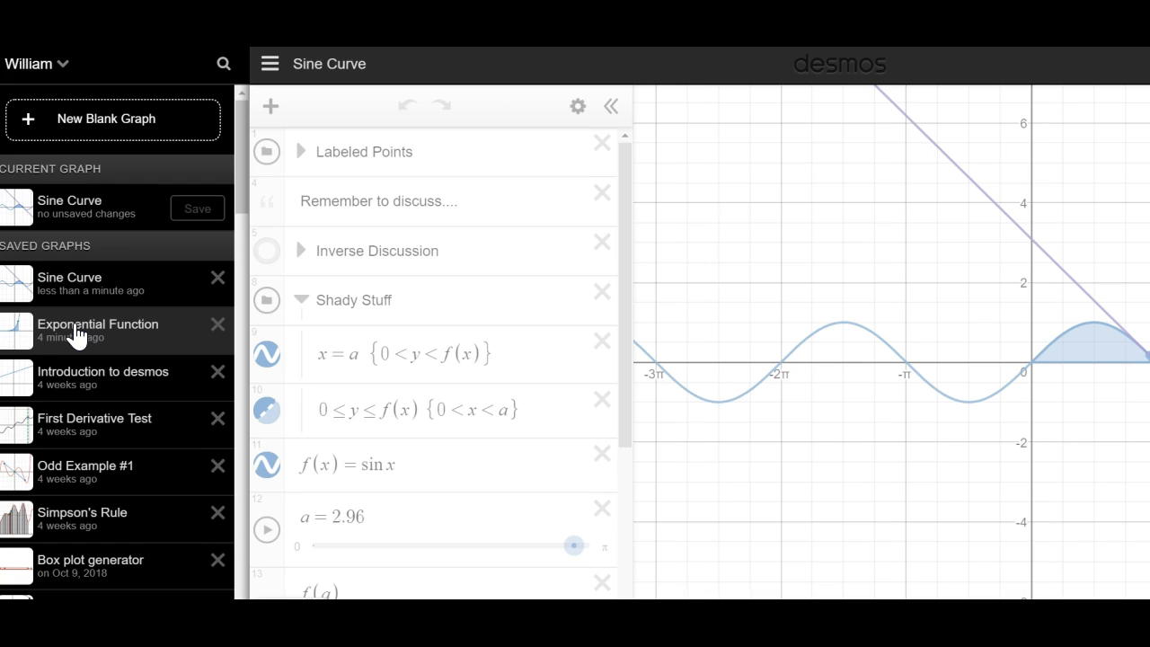
click(273, 64)
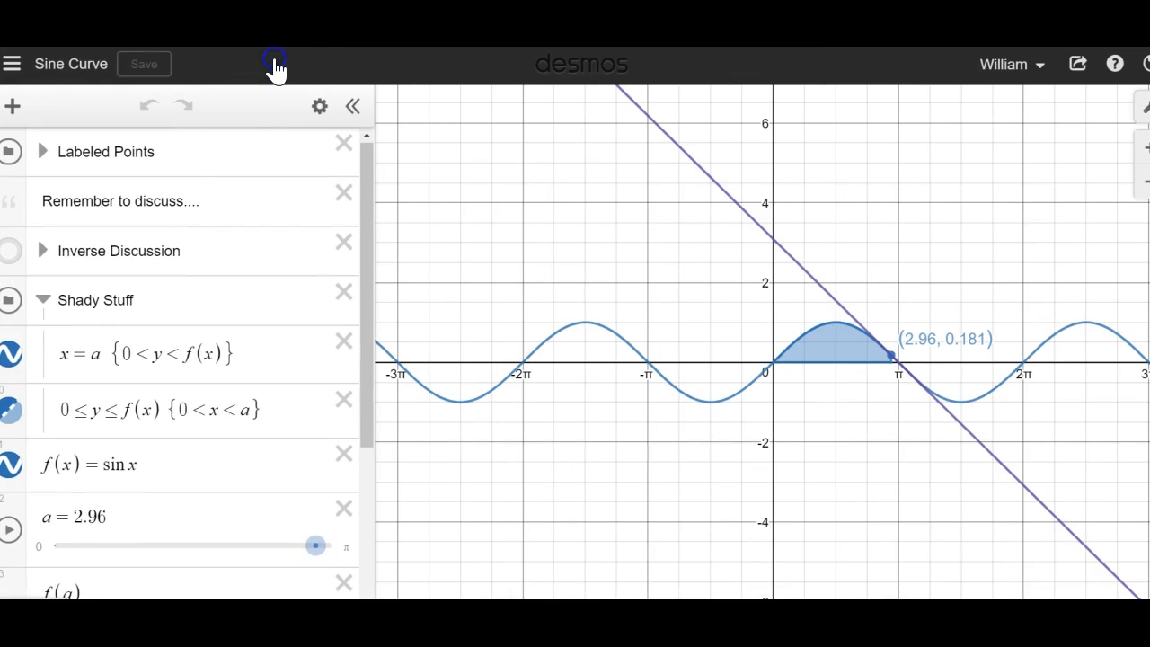
click(94, 67)
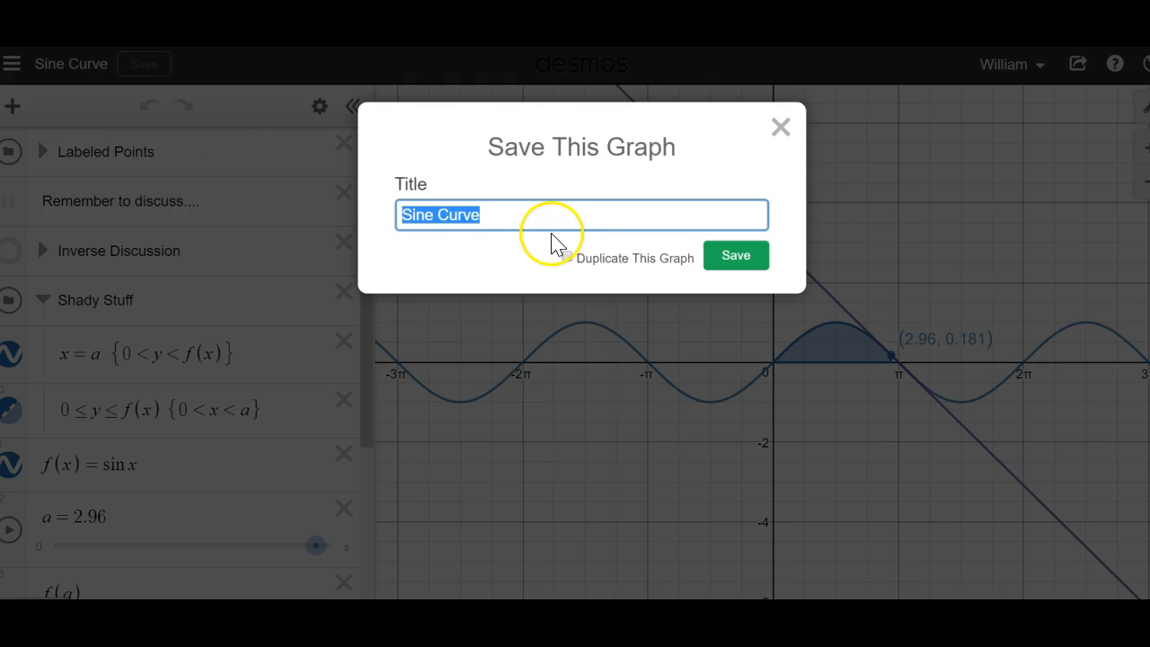
click(567, 257)
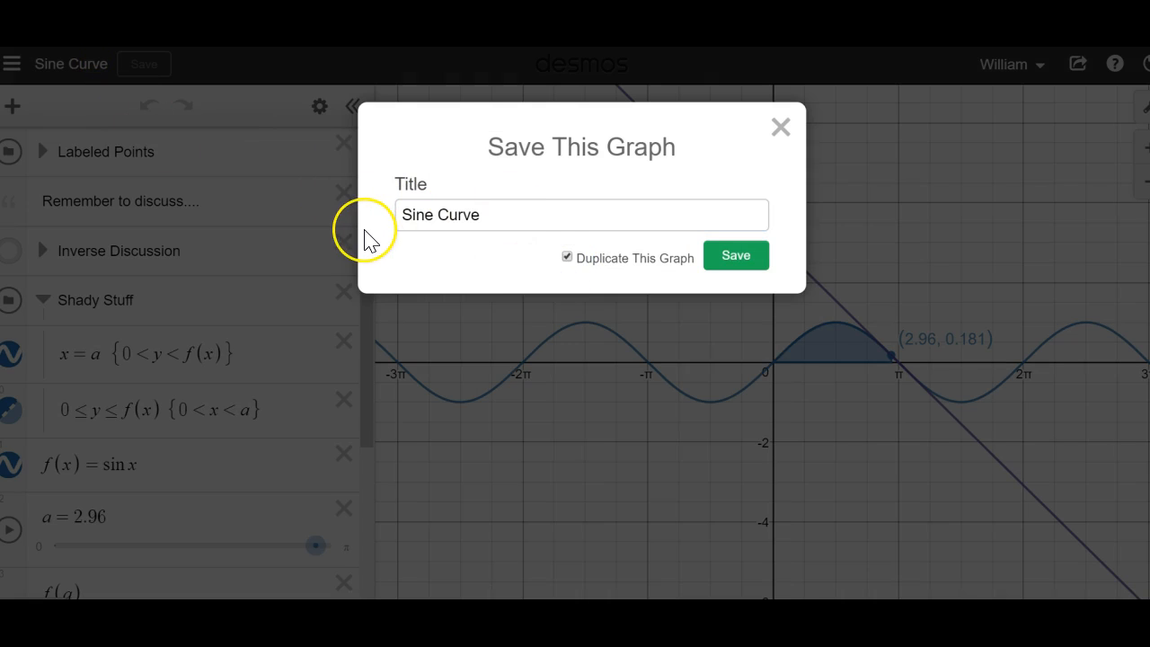
click(567, 258)
click(783, 132)
Set slider a to 2.26 to move the tangent point and the shaded region's boundary.
click(436, 530)
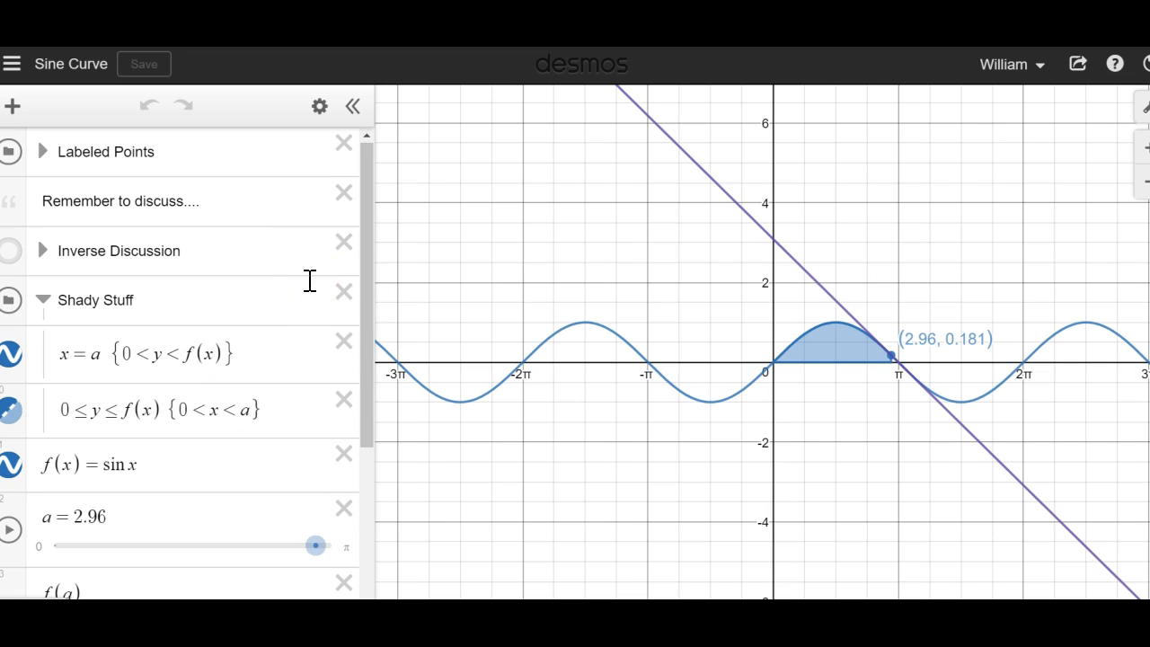
mouse_move(316, 546)
mouse_down()
mouse_move(210, 547)
mouse_move(260, 557)
mouse_up()
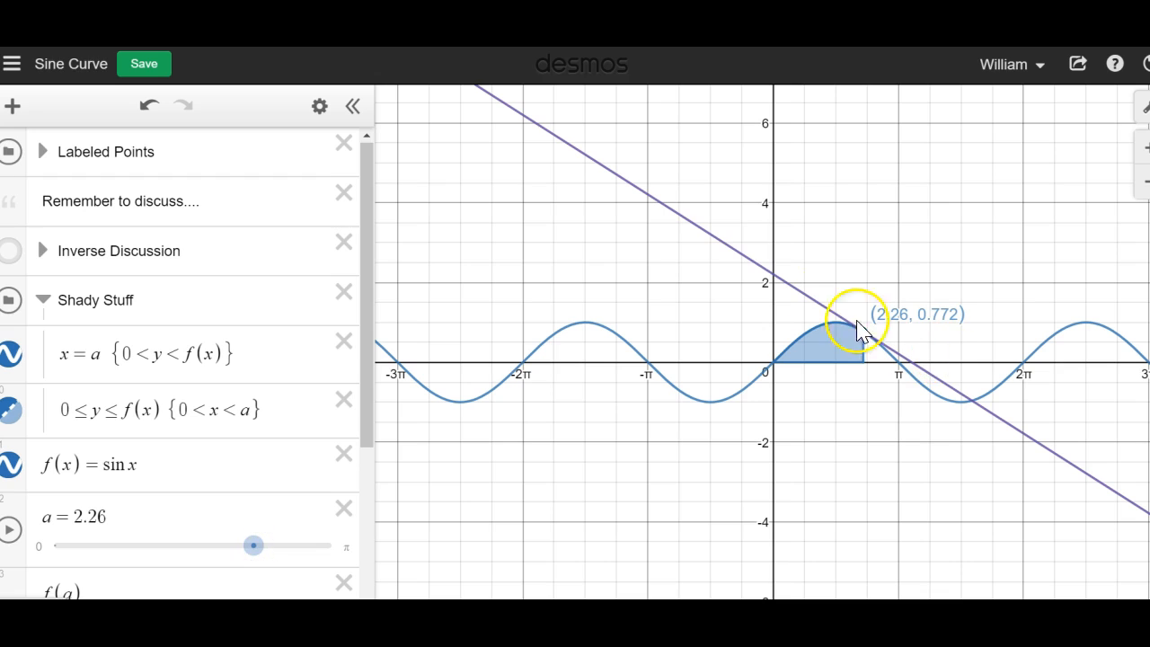